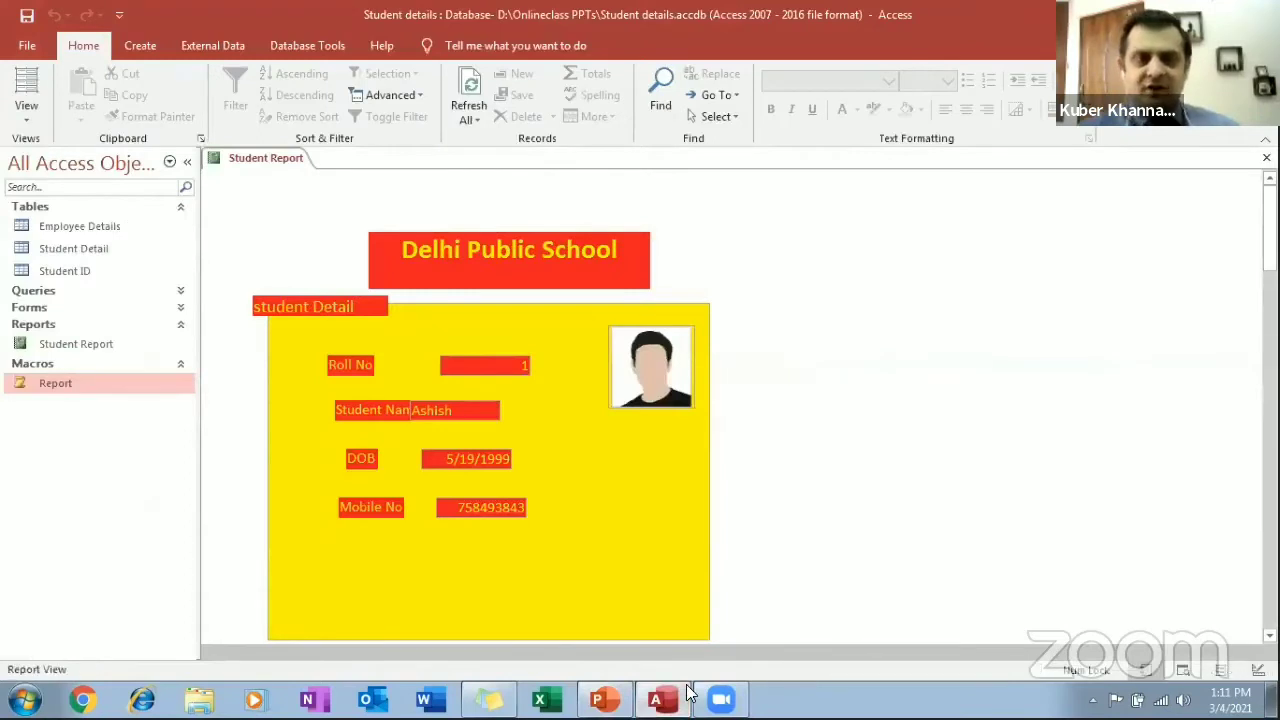
Open the Student Detail table, look at its save options and print preview, and return to the datasheet
{"action": "double_click", "coordinate": [70, 246]}
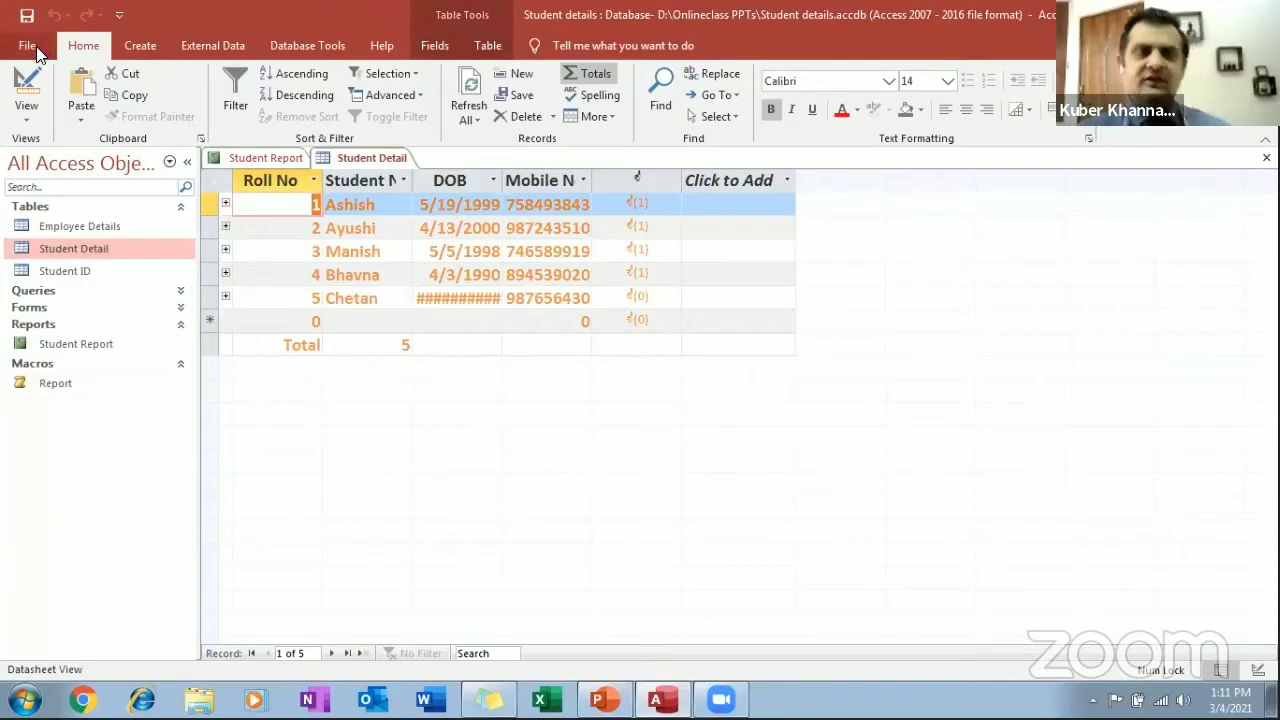
{"action": "left_click", "coordinate": [31, 46]}
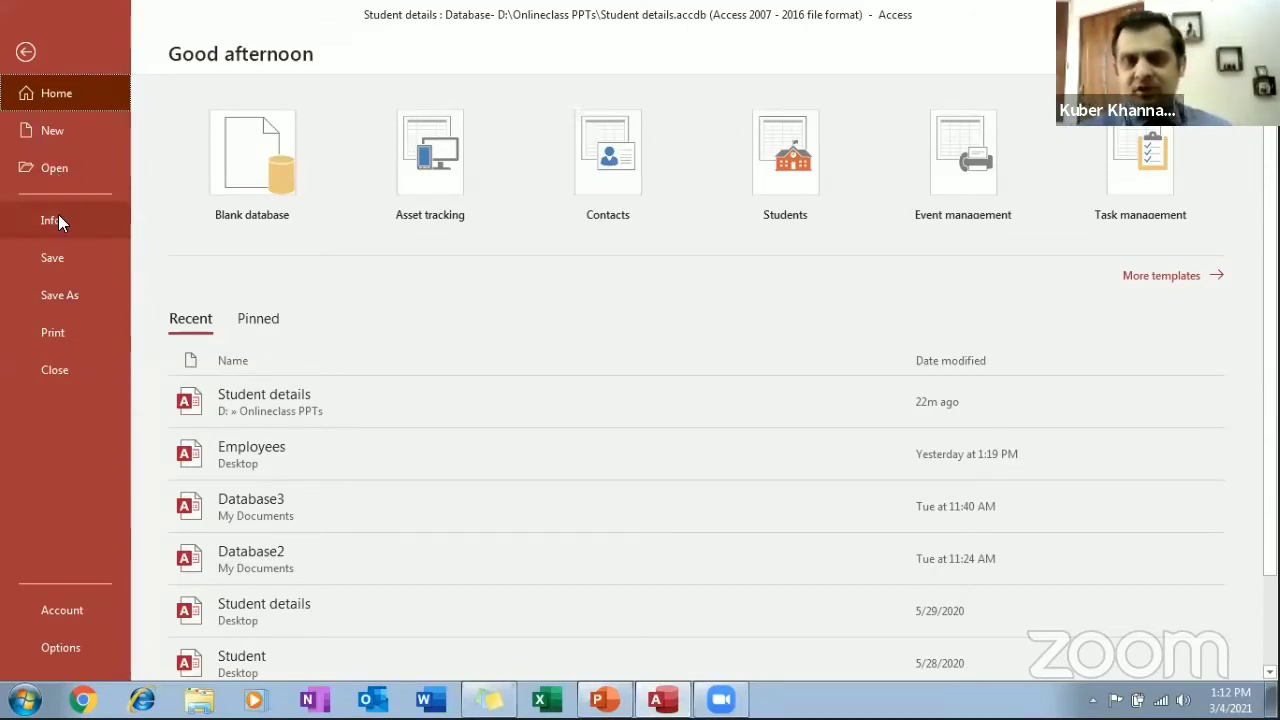
{"action": "left_click", "coordinate": [76, 294]}
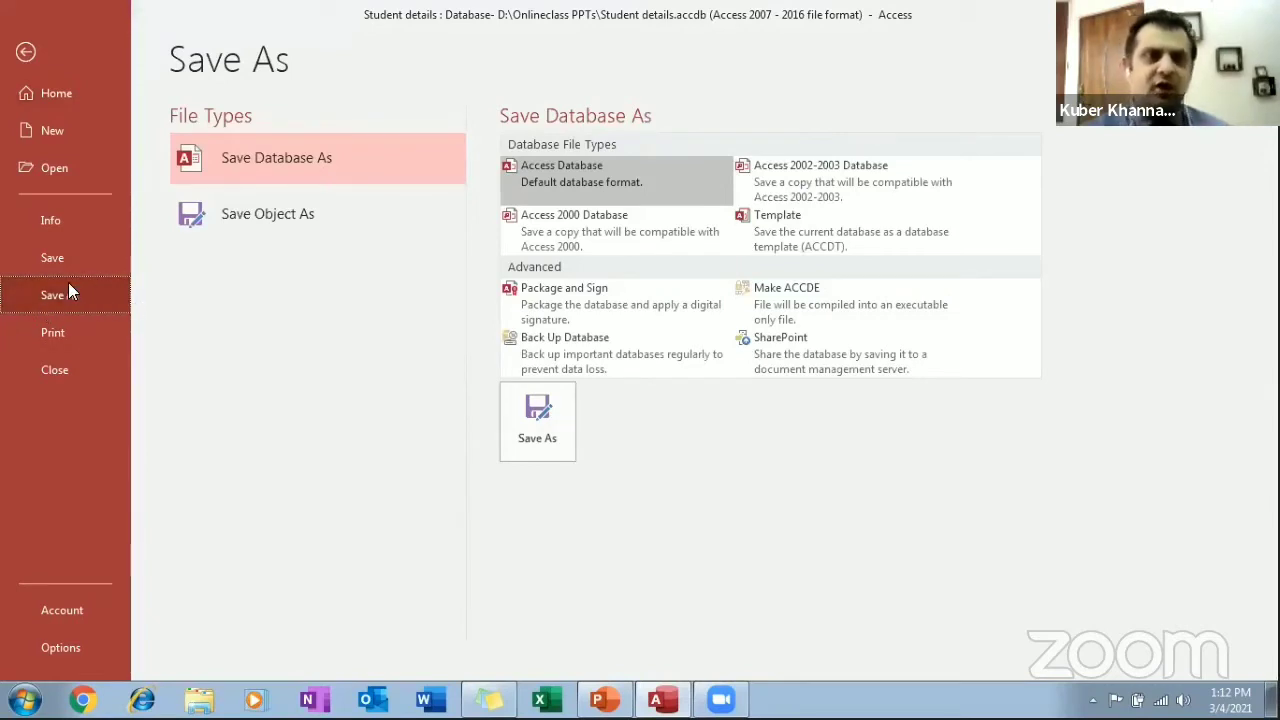
{"action": "left_click", "coordinate": [68, 332]}
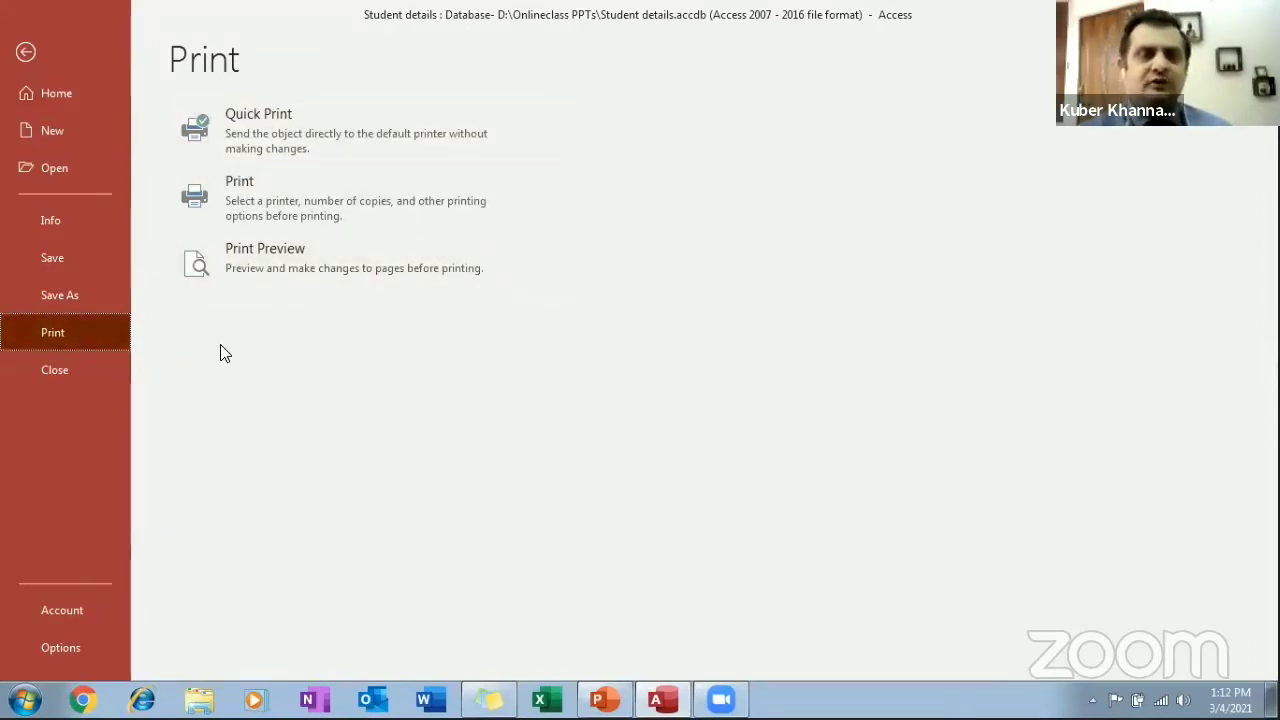
{"action": "left_click", "coordinate": [232, 262]}
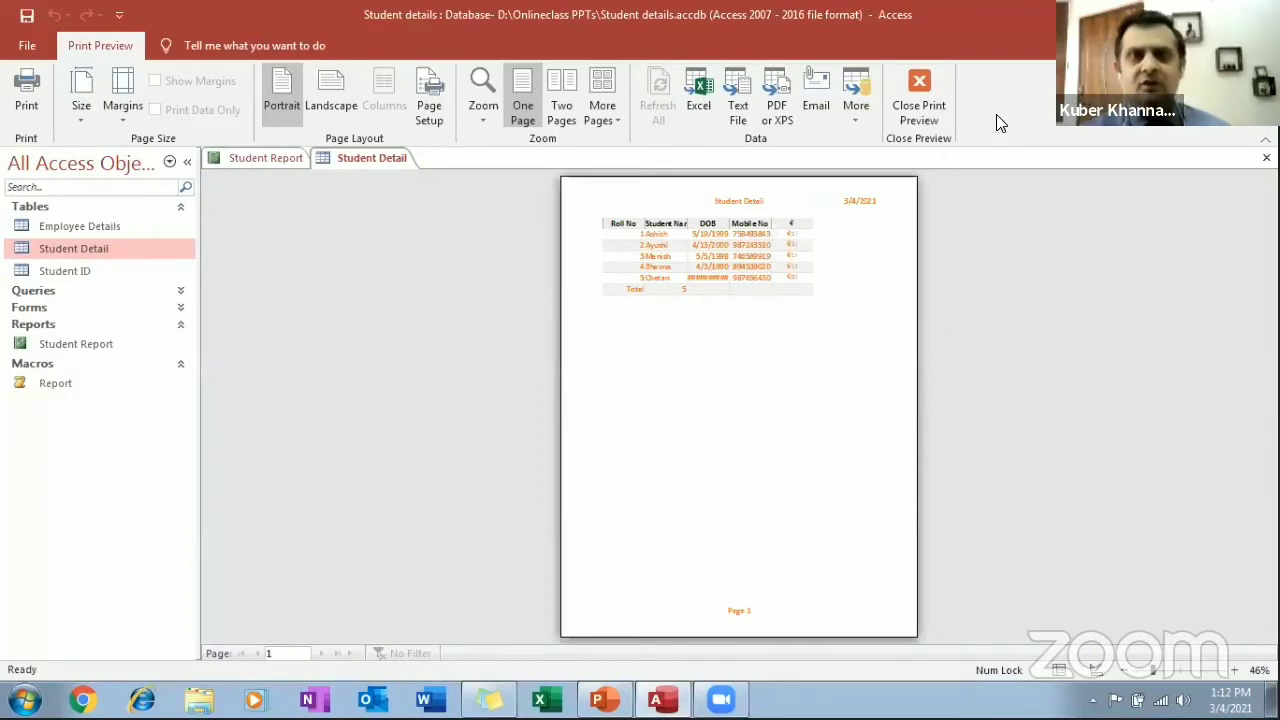
{"action": "left_click", "coordinate": [918, 116]}
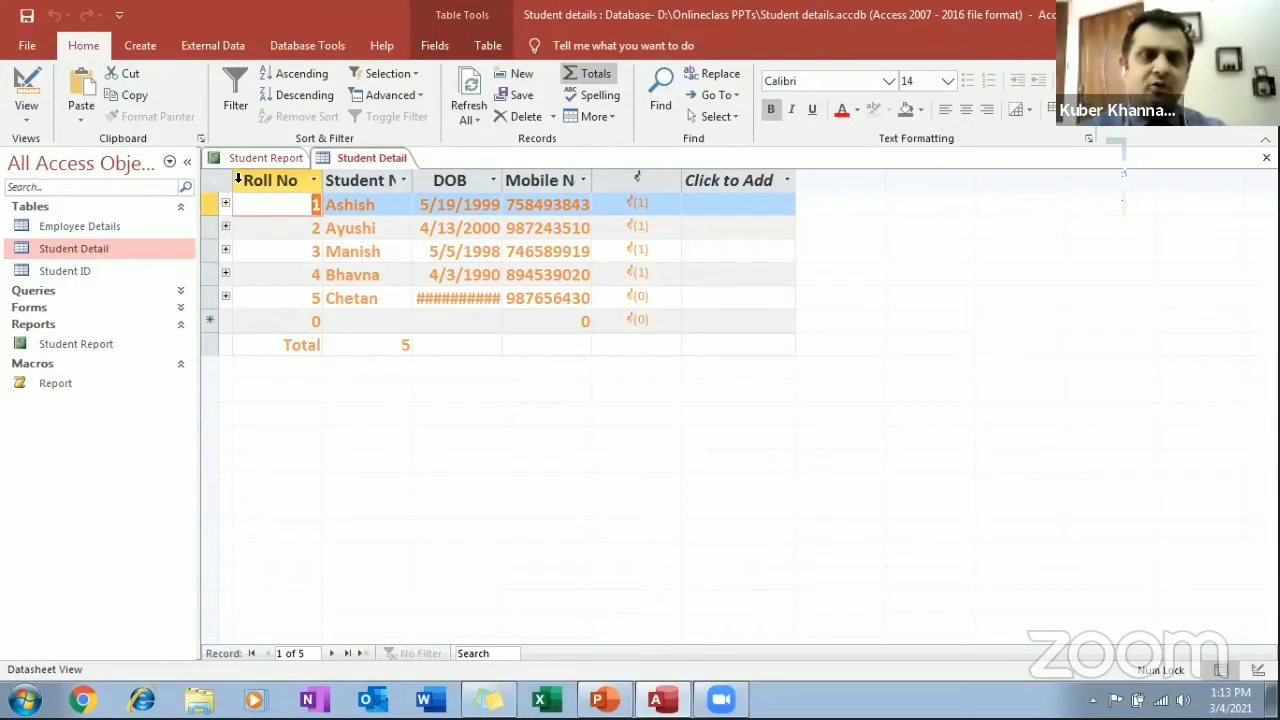
Format the whole Student Detail datasheet with black, non-bold text at font size 11
{"action": "left_click_drag", "start_coordinate": [245, 181], "coordinate": [737, 263]}
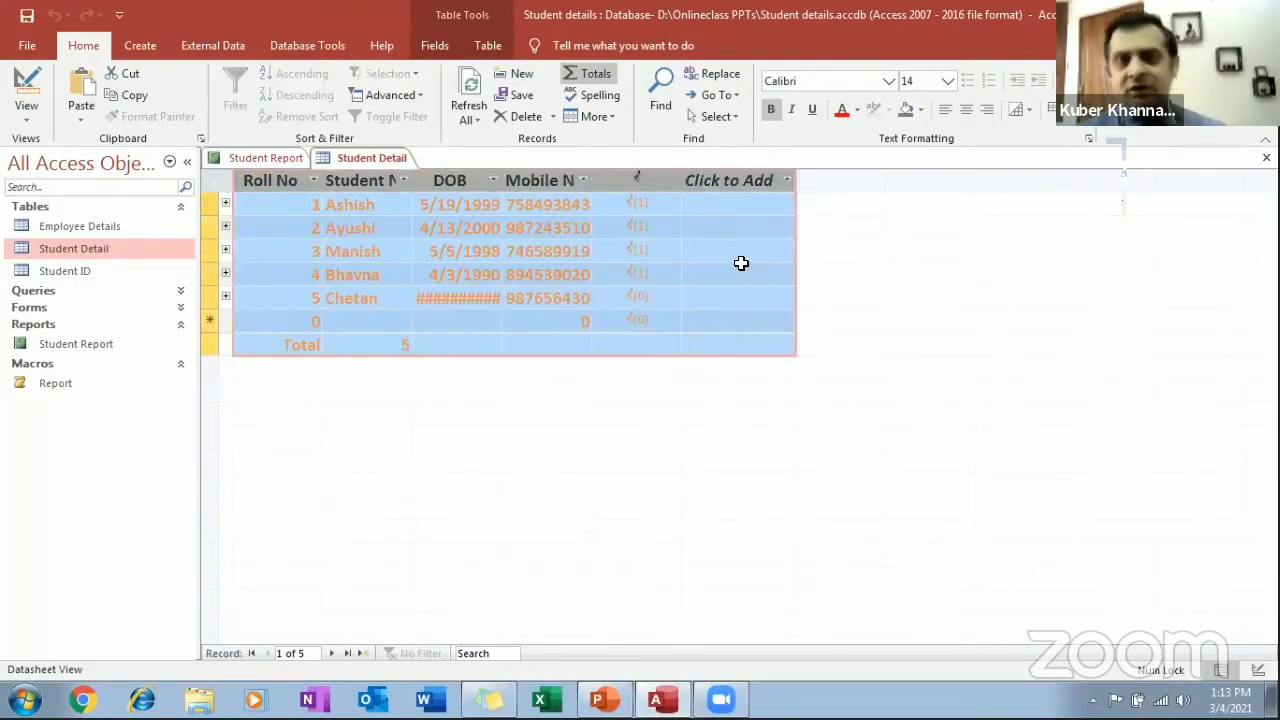
{"action": "left_click", "coordinate": [856, 108]}
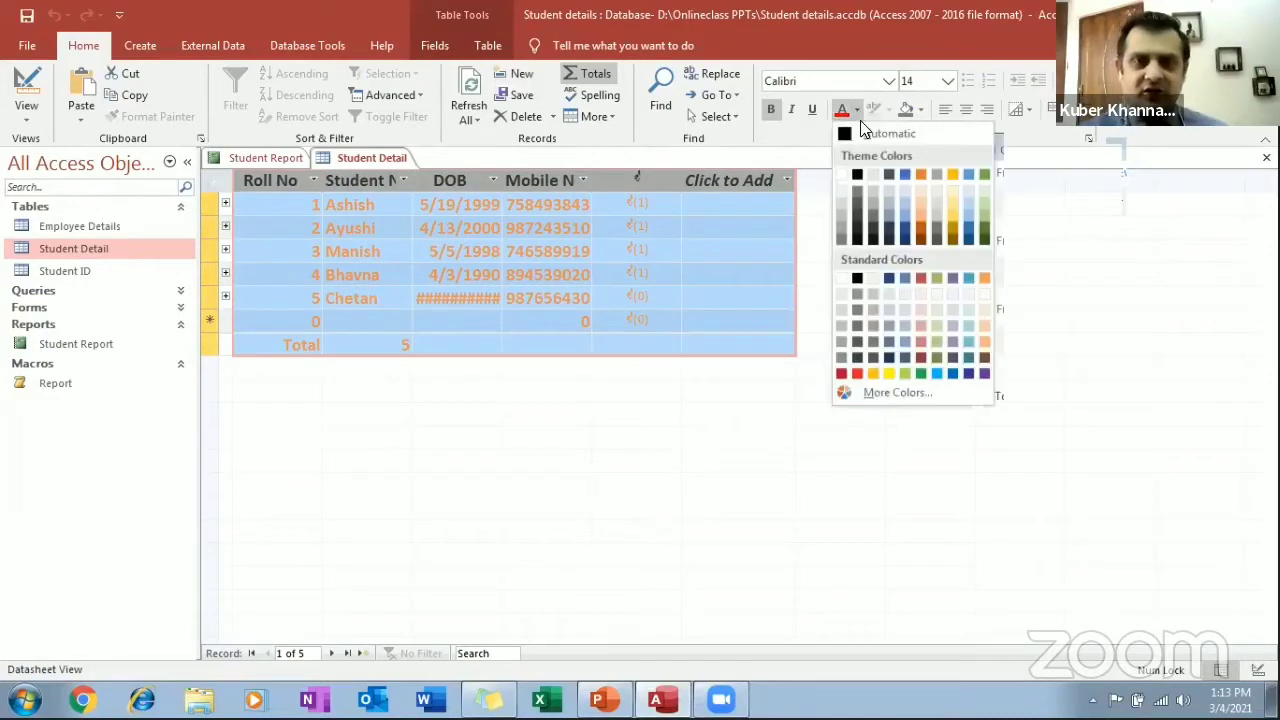
{"action": "left_click", "coordinate": [857, 175]}
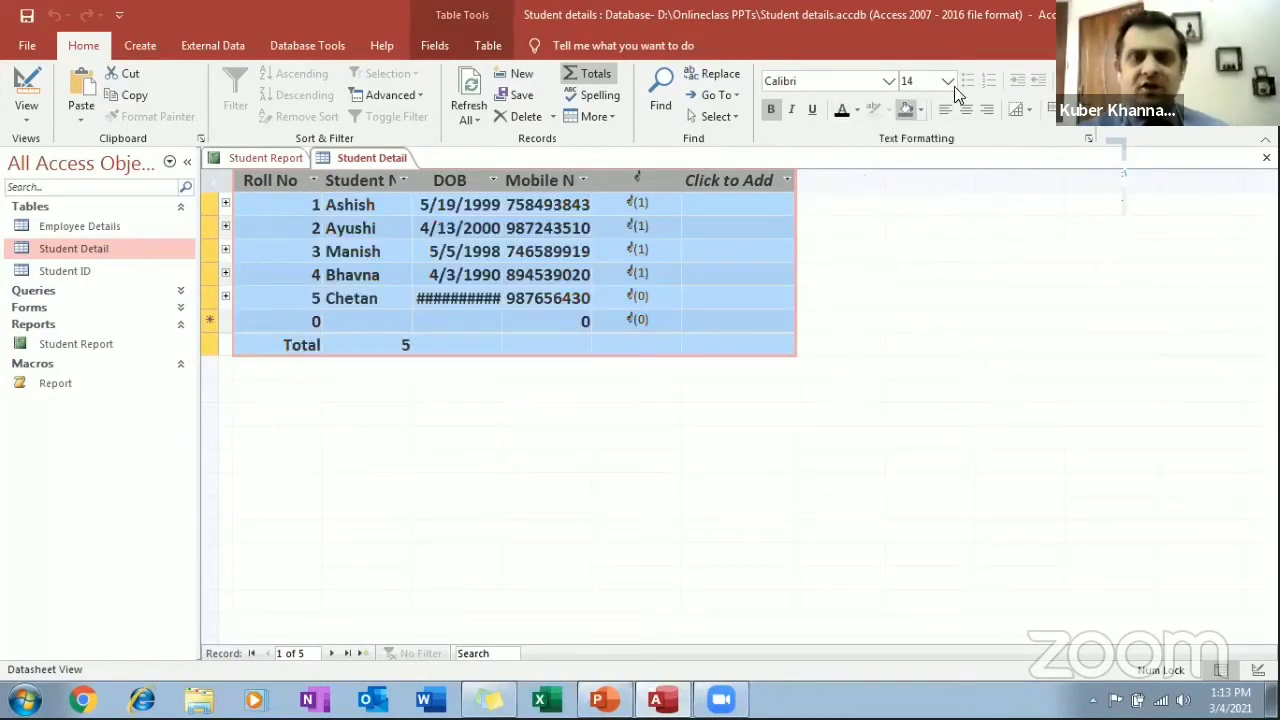
{"action": "left_click", "coordinate": [768, 118]}
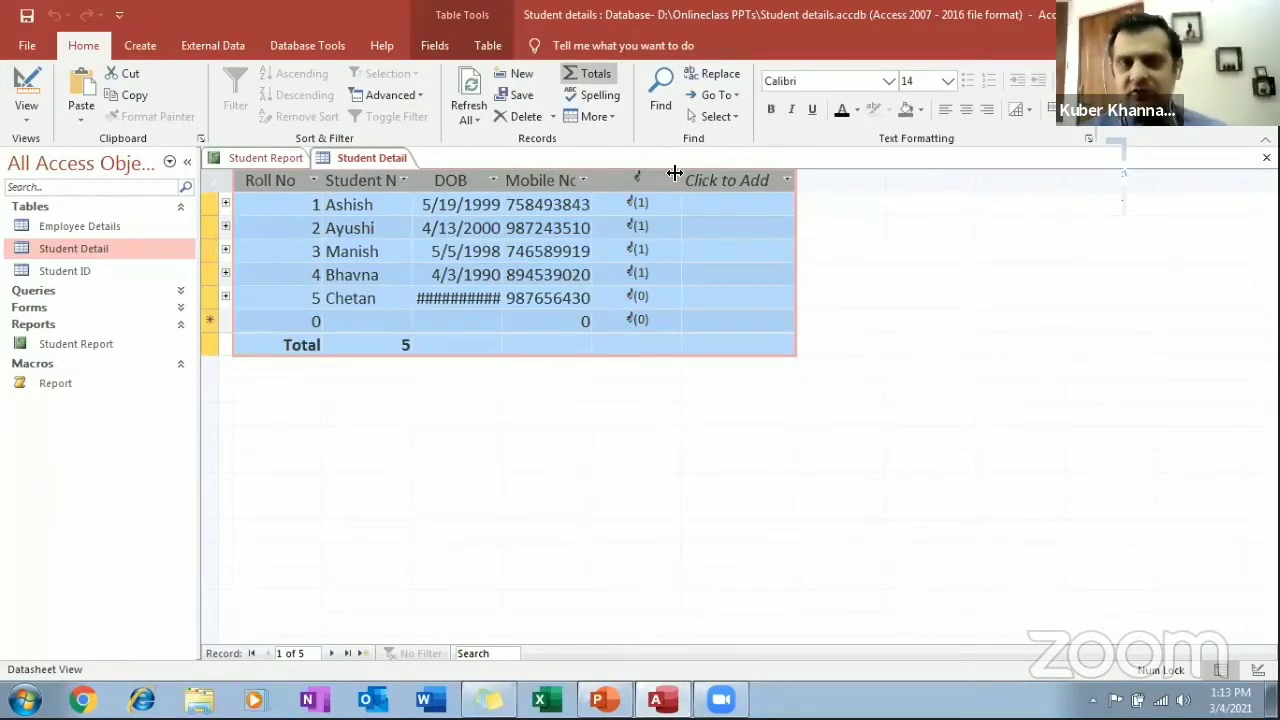
{"action": "left_click", "coordinate": [948, 80]}
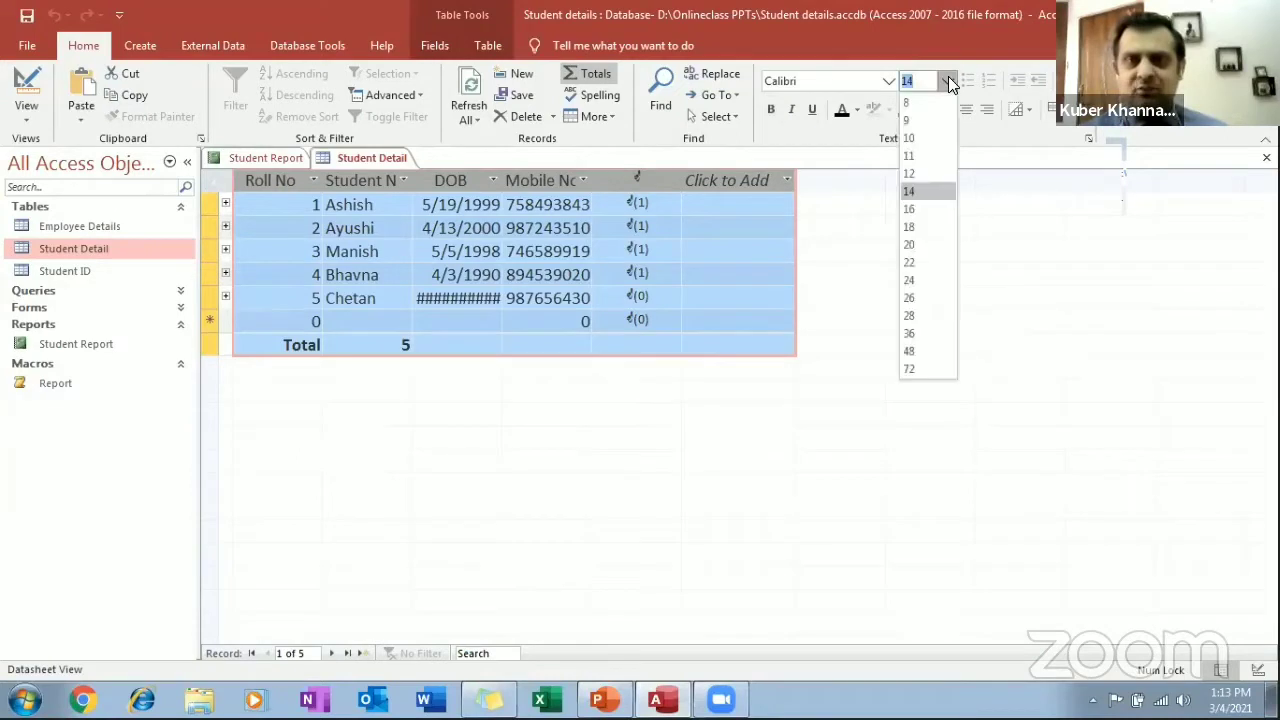
{"action": "left_click", "coordinate": [922, 156]}
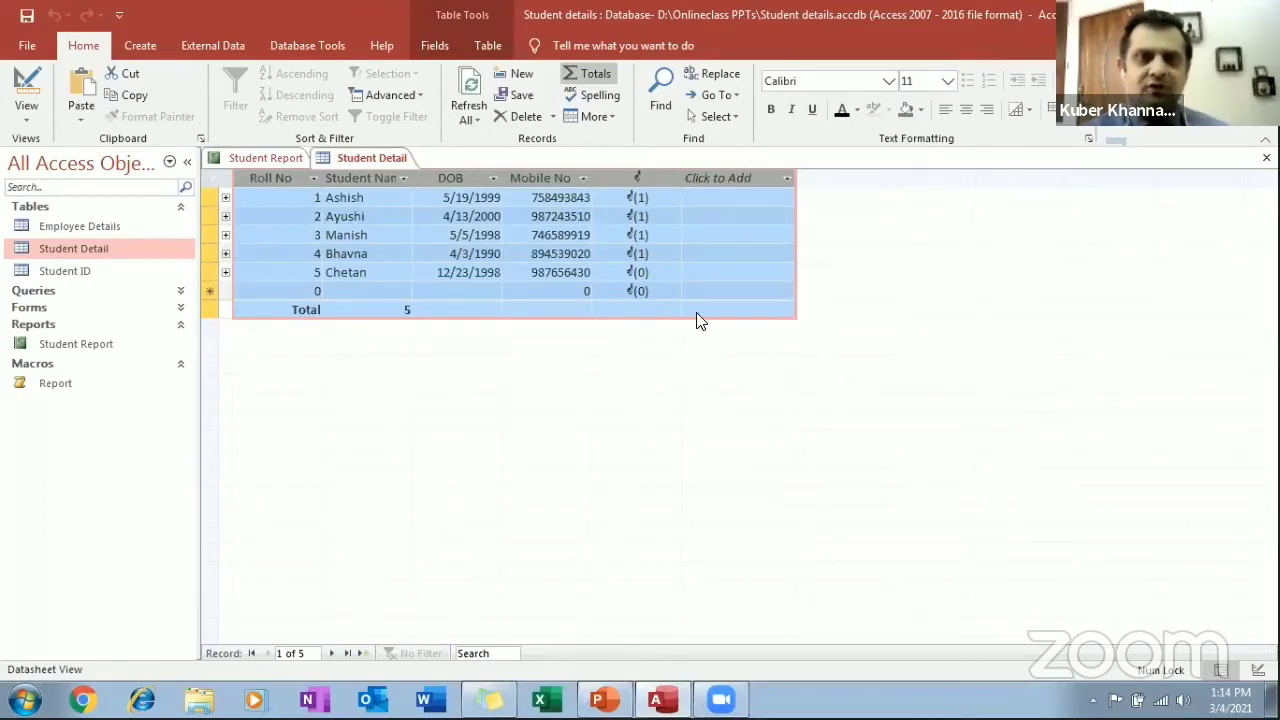
{"action": "left_click", "coordinate": [144, 52]}
{"action": "left_click", "coordinate": [268, 212]}
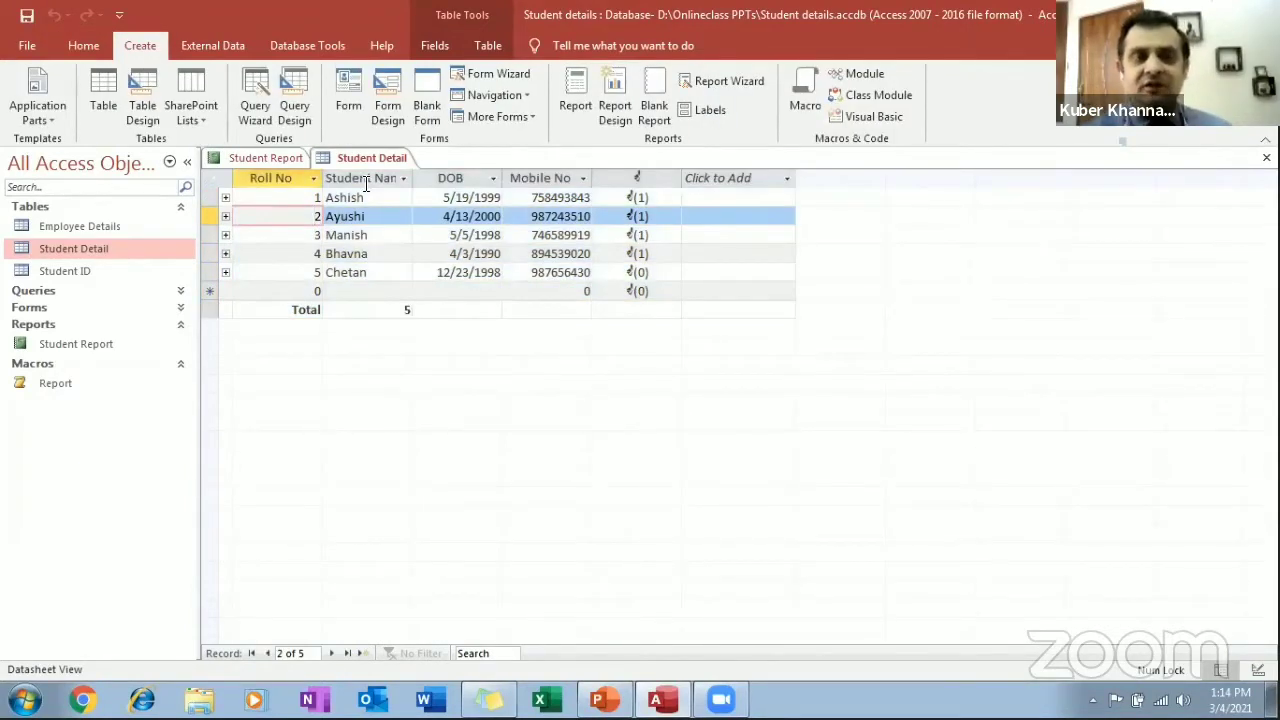
{"action": "left_click", "coordinate": [50, 122]}
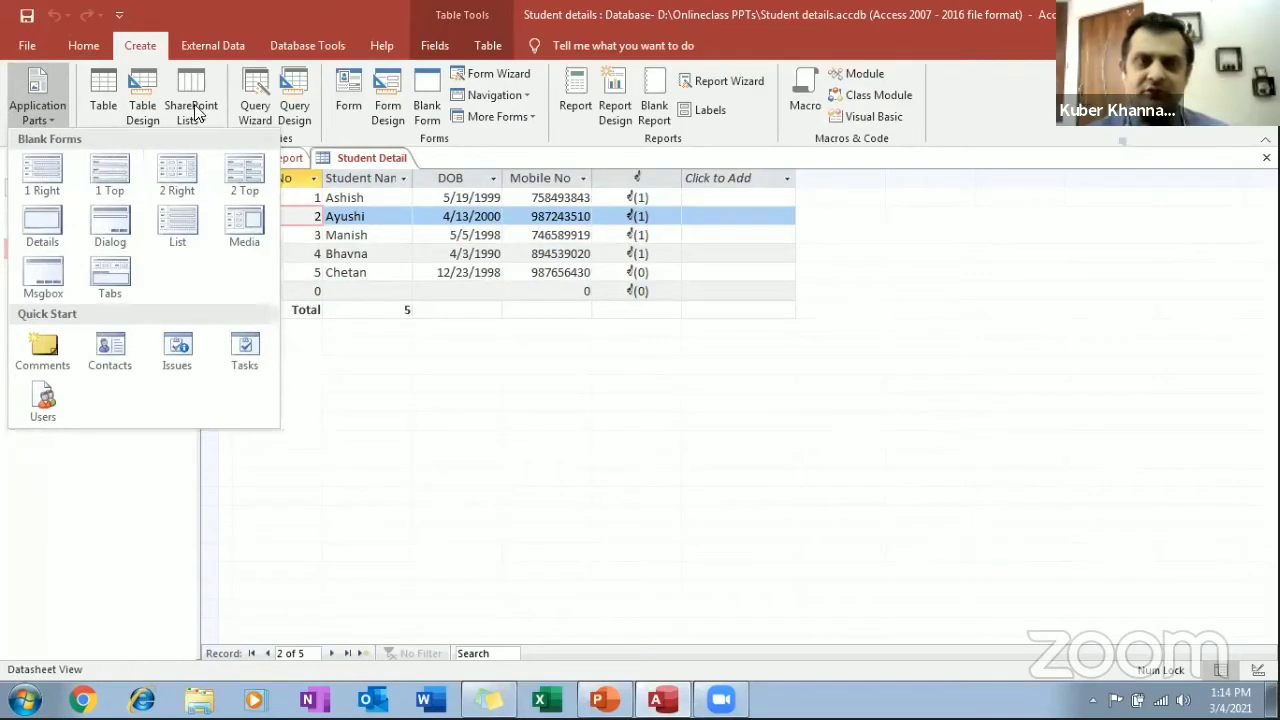
{"action": "left_click", "coordinate": [648, 380]}
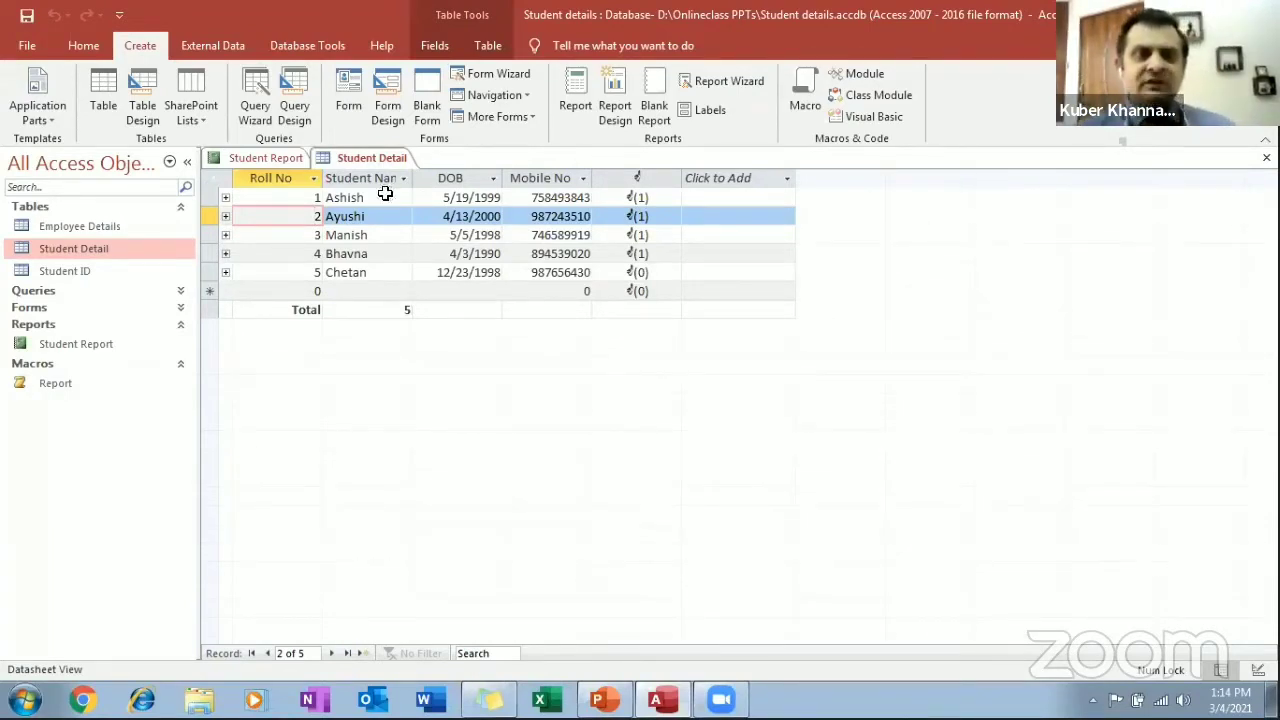
{"action": "left_click", "coordinate": [302, 216]}
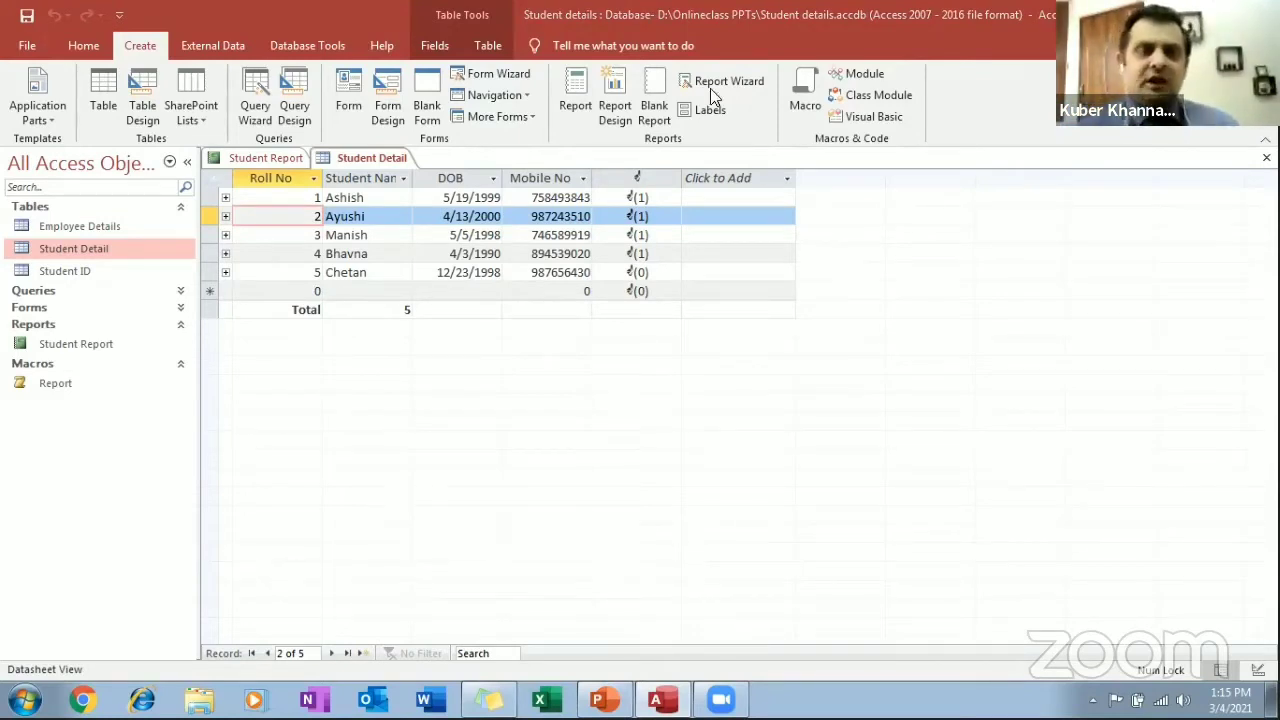
Close the Student Detail table, saving its layout changes, and close the Student Report
{"action": "left_click", "coordinate": [192, 46]}
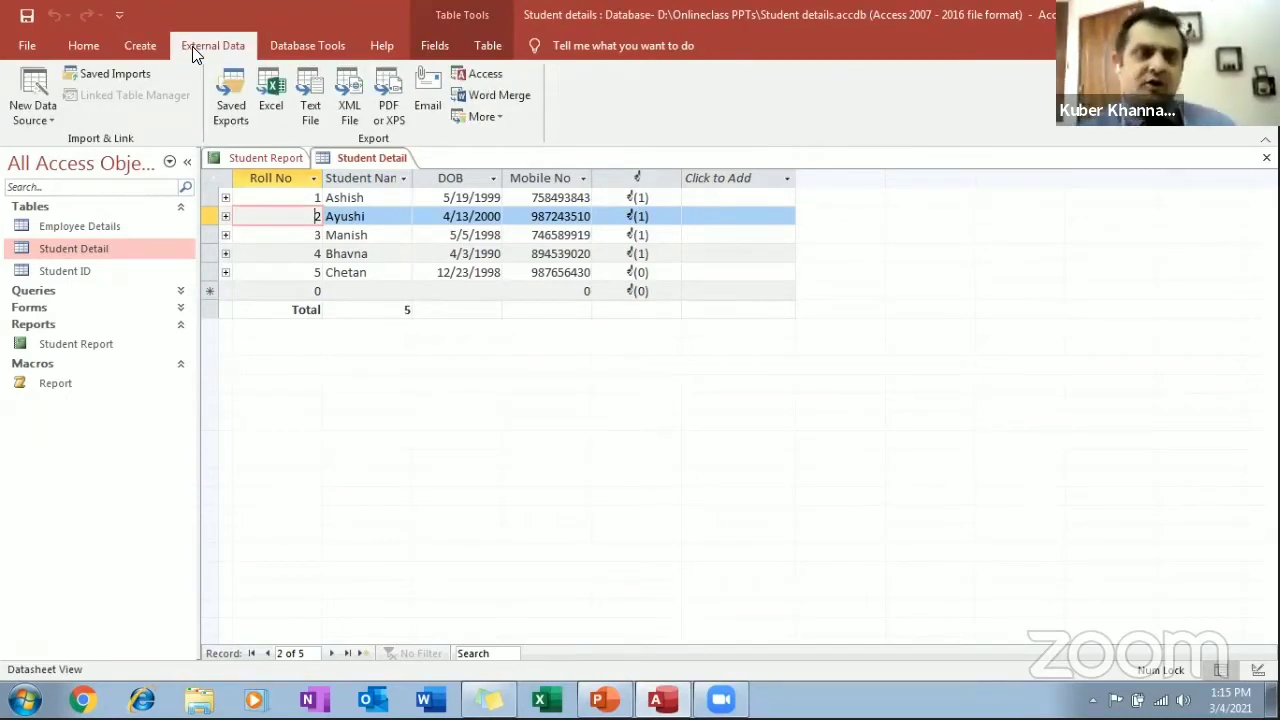
{"action": "left_click", "coordinate": [62, 234]}
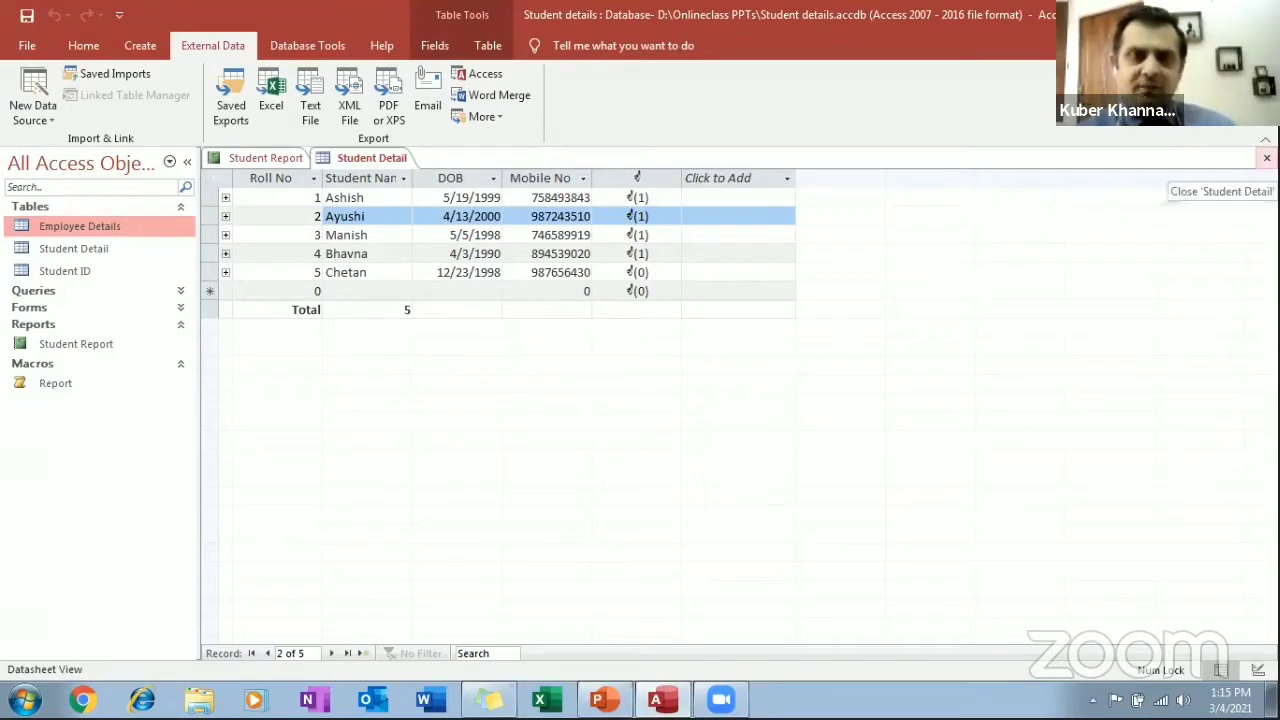
{"action": "left_click", "coordinate": [1266, 158]}
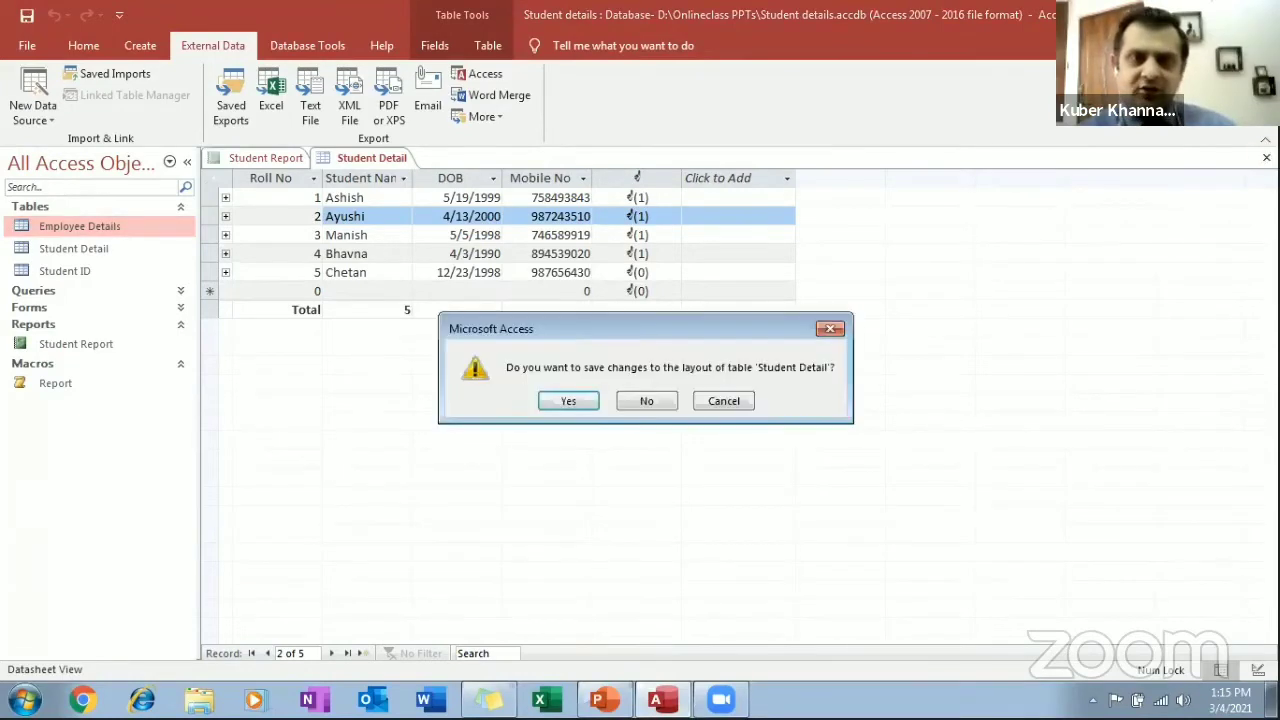
{"action": "left_click", "coordinate": [574, 401]}
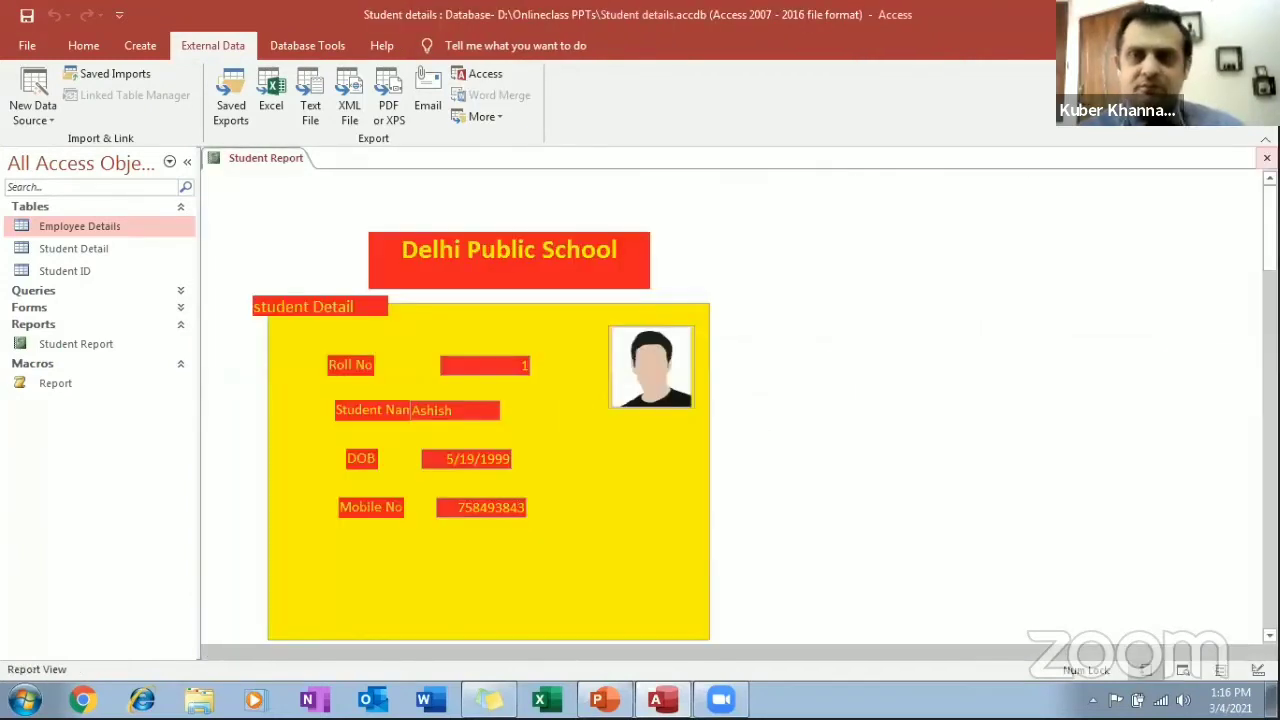
{"action": "left_click", "coordinate": [1266, 158]}
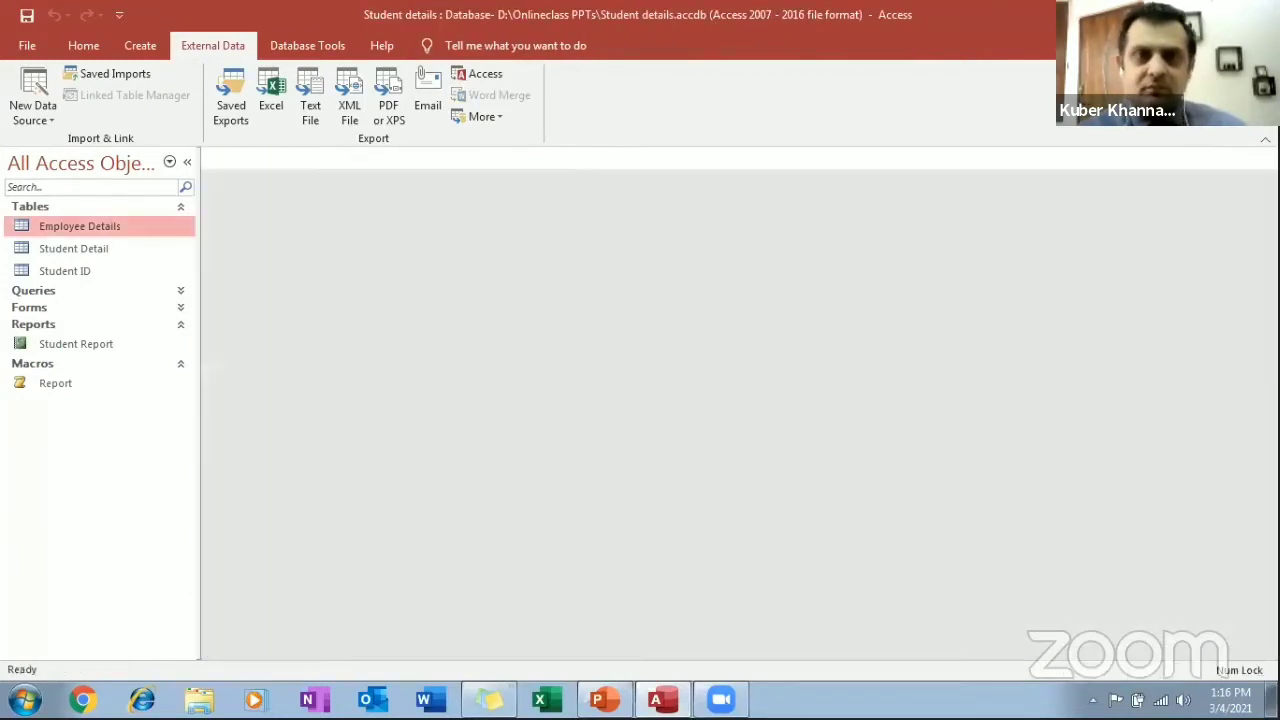
Start an import from an Excel file and choose the Data workbook on the Desktop as the source
{"action": "left_click", "coordinate": [30, 118]}
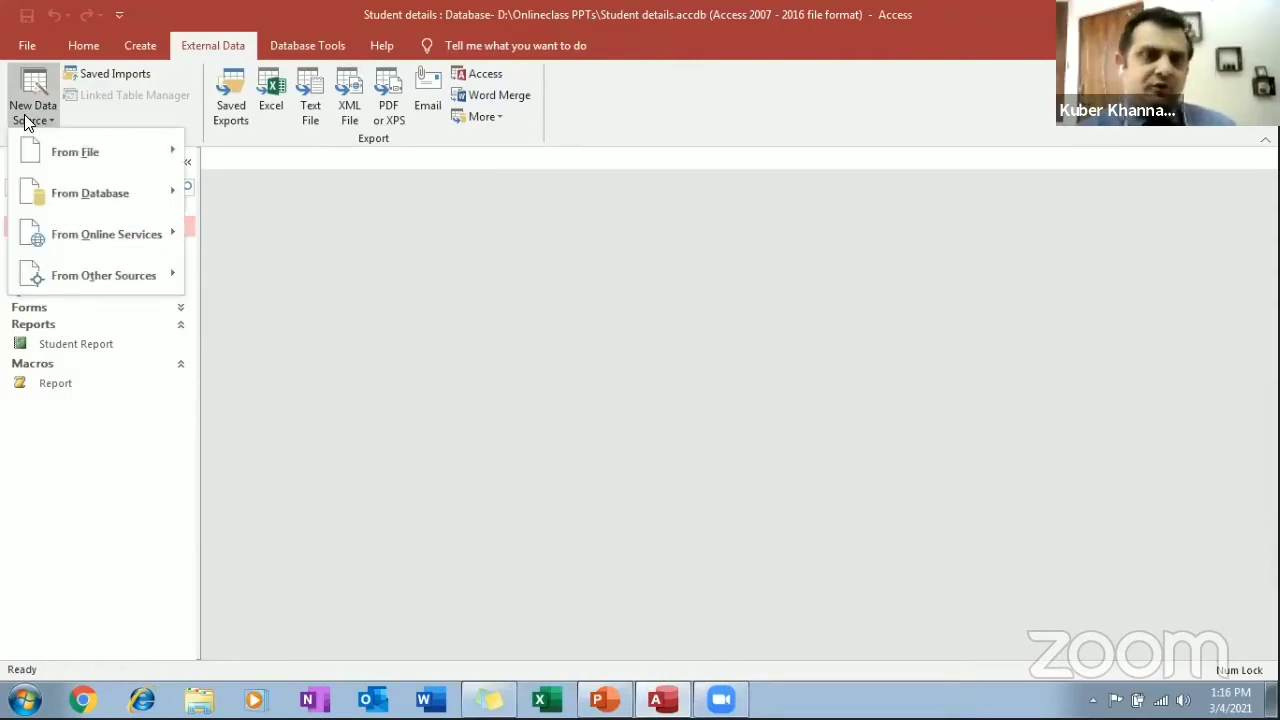
{"action": "mouse_move", "coordinate": [30, 148]}
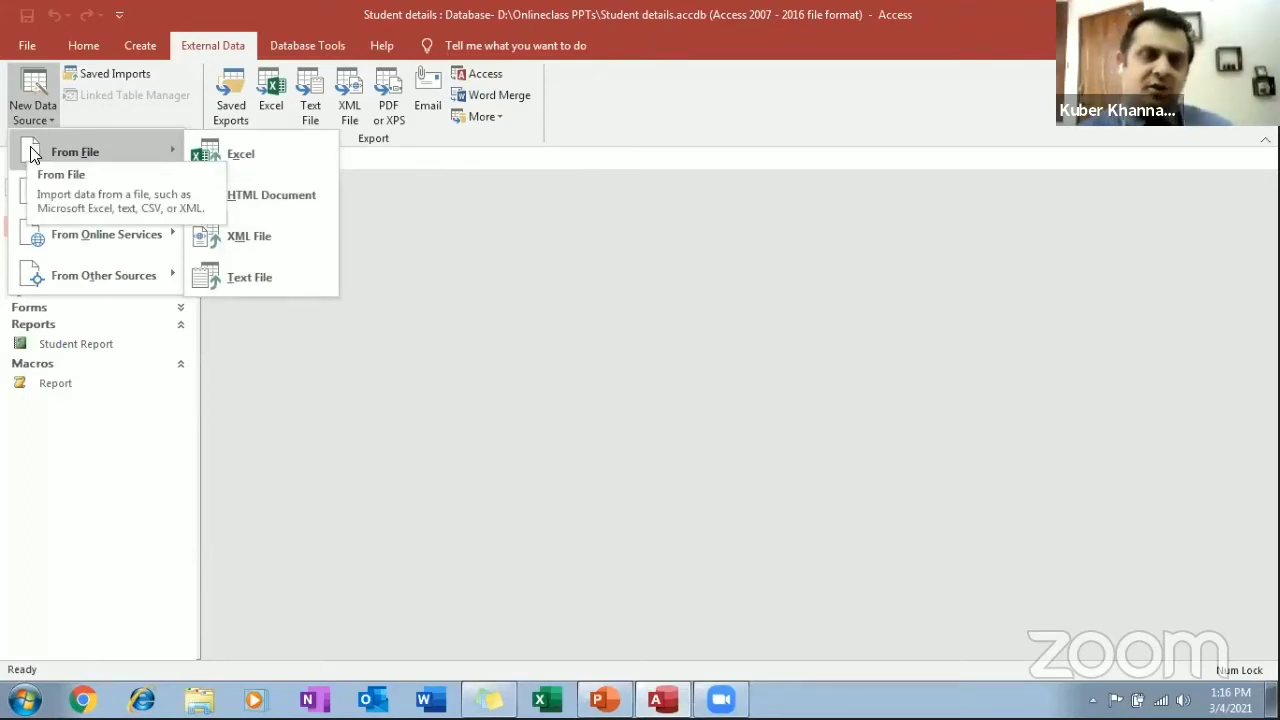
{"action": "mouse_move", "coordinate": [22, 204]}
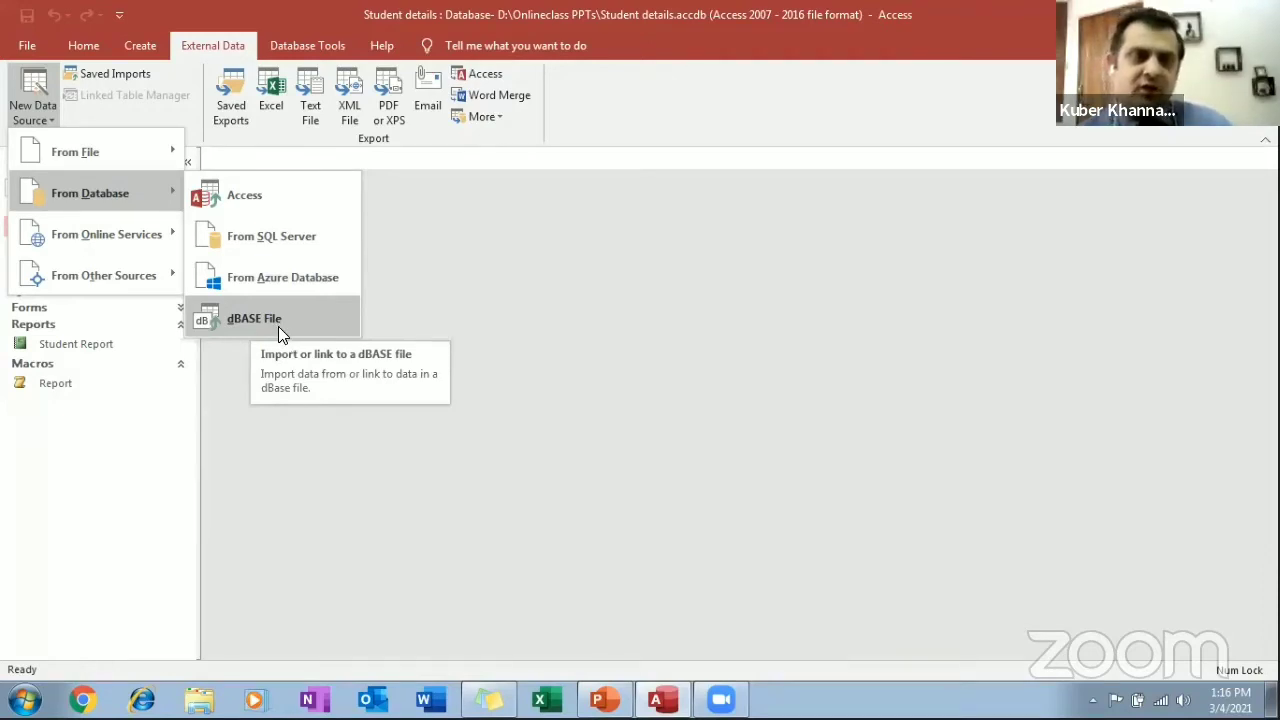
{"action": "mouse_move", "coordinate": [142, 238]}
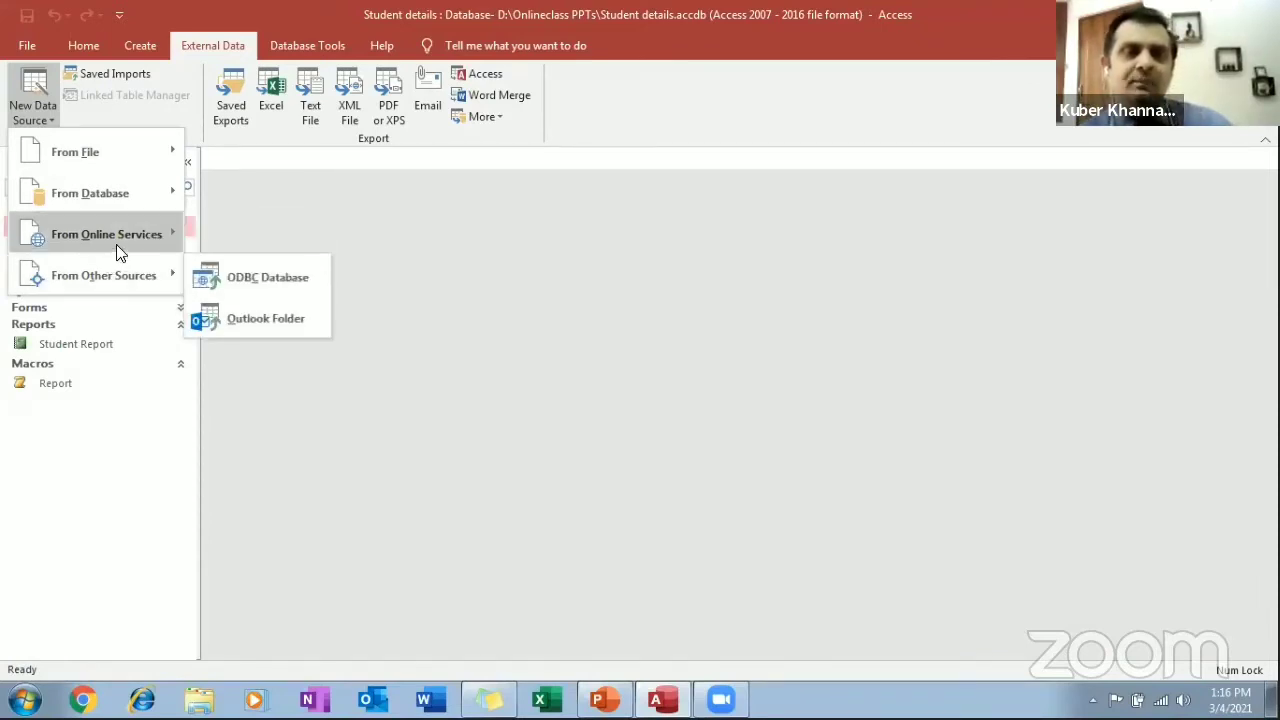
{"action": "mouse_move", "coordinate": [121, 277]}
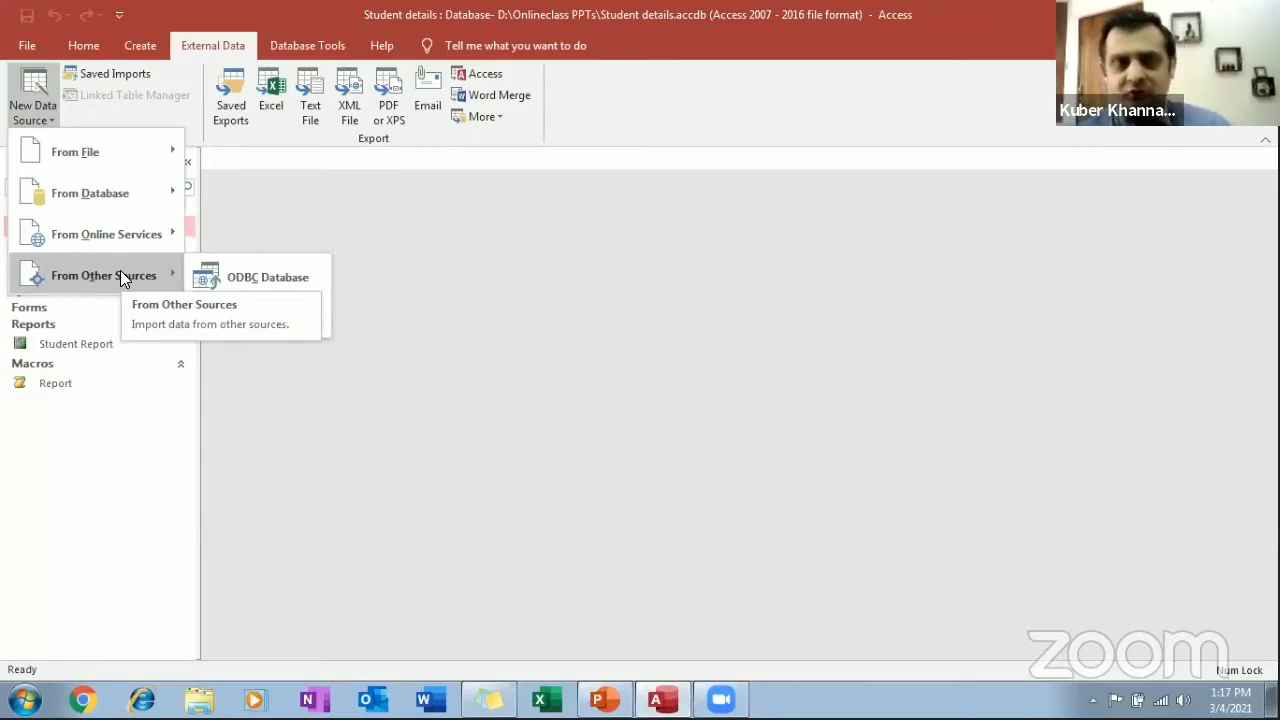
{"action": "mouse_move", "coordinate": [165, 145]}
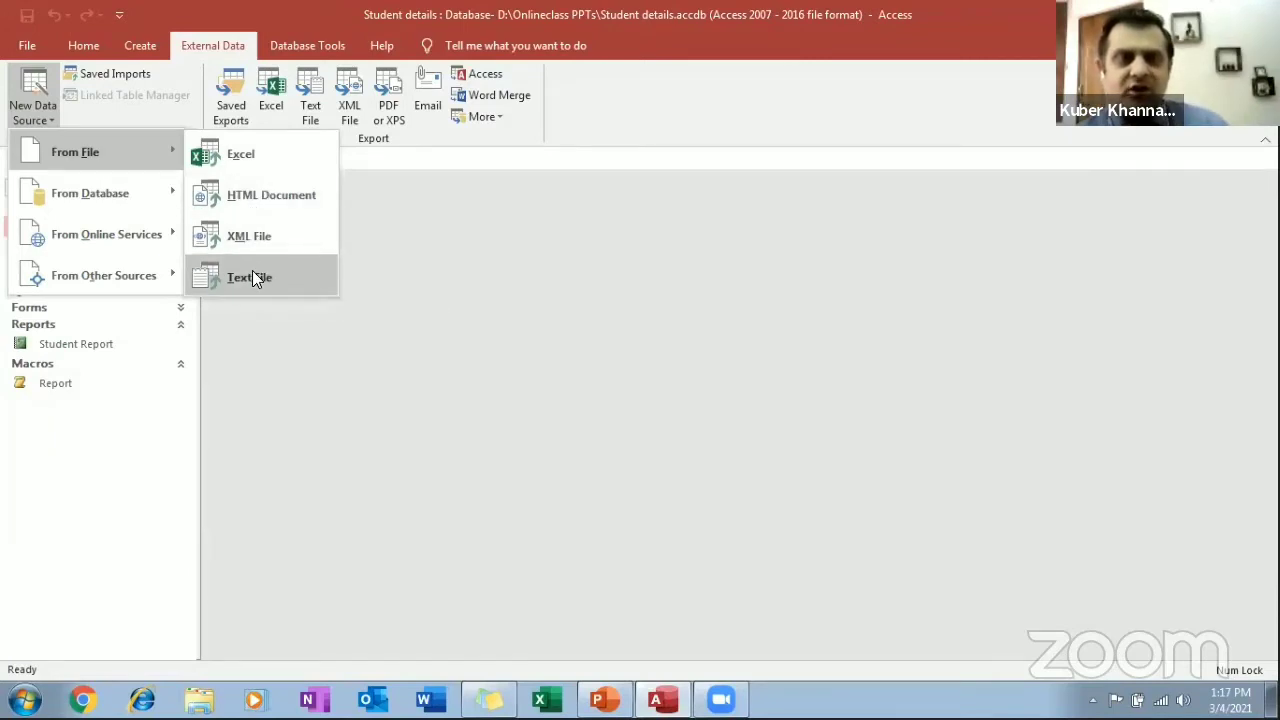
{"action": "left_click", "coordinate": [238, 164]}
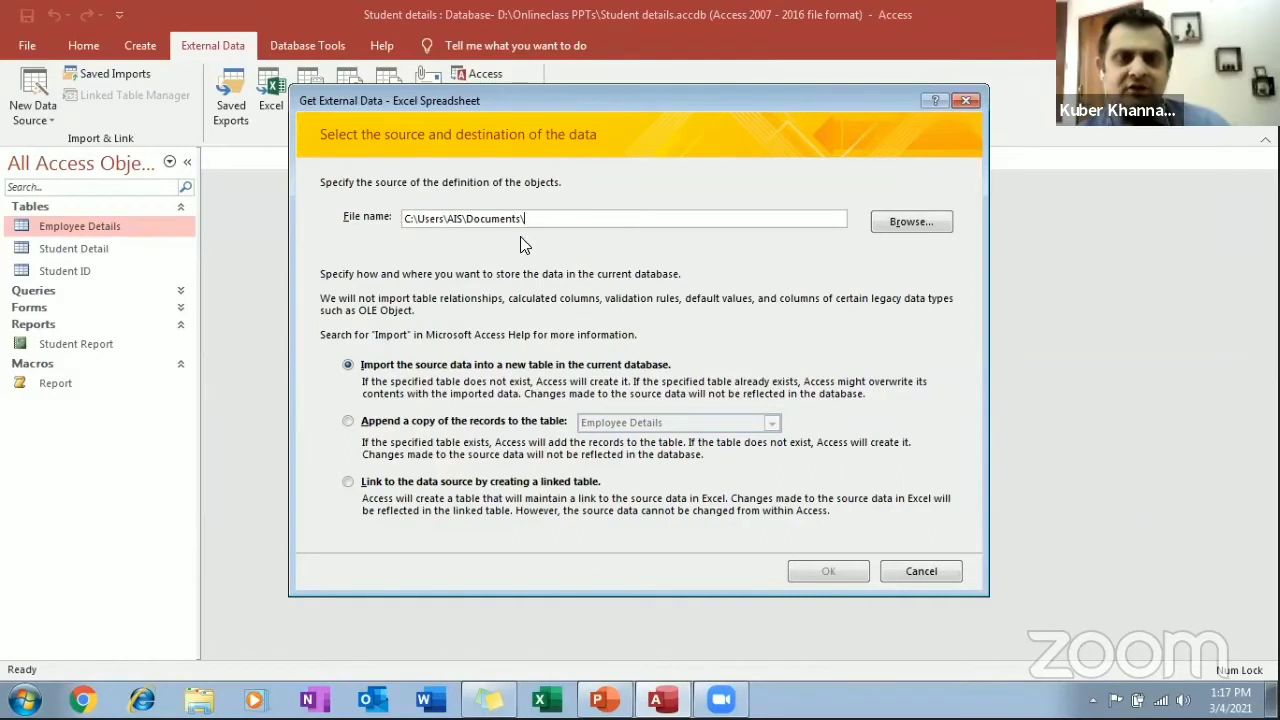
{"action": "left_click", "coordinate": [892, 224]}
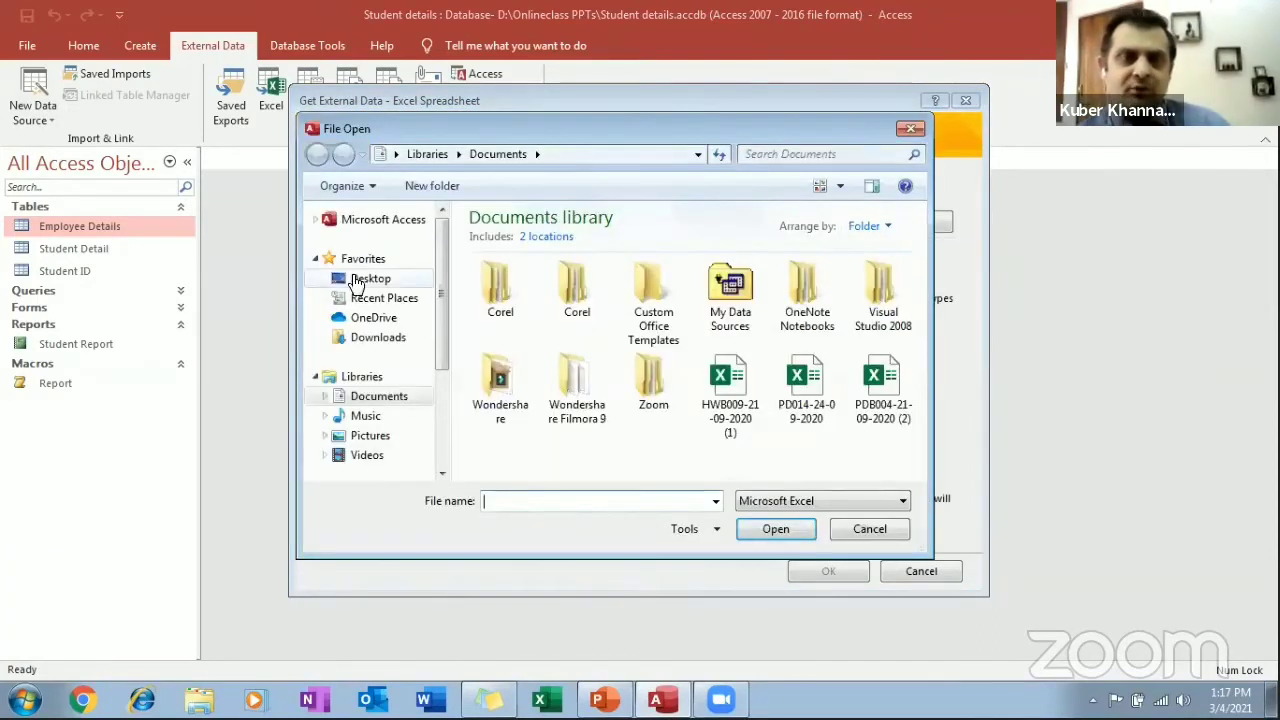
{"action": "left_click", "coordinate": [357, 282]}
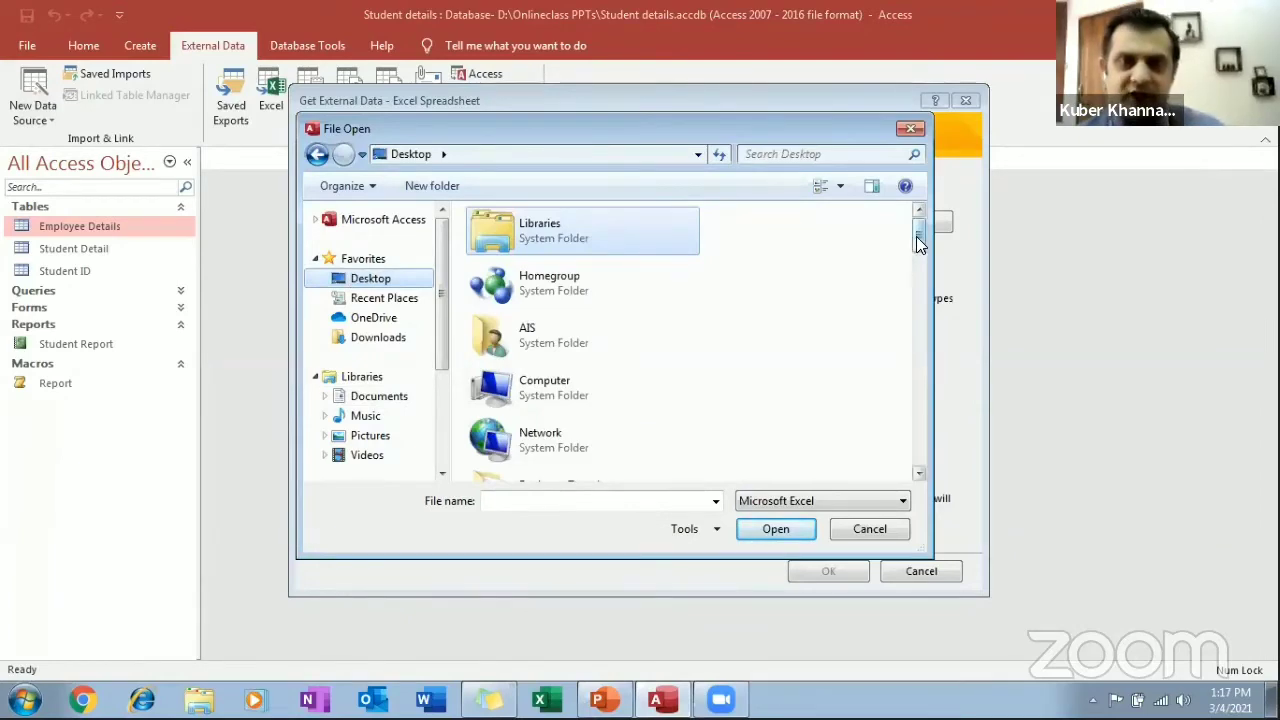
{"action": "left_click_drag", "start_coordinate": [918, 243], "coordinate": [930, 372]}
{"action": "left_click", "coordinate": [490, 338]}
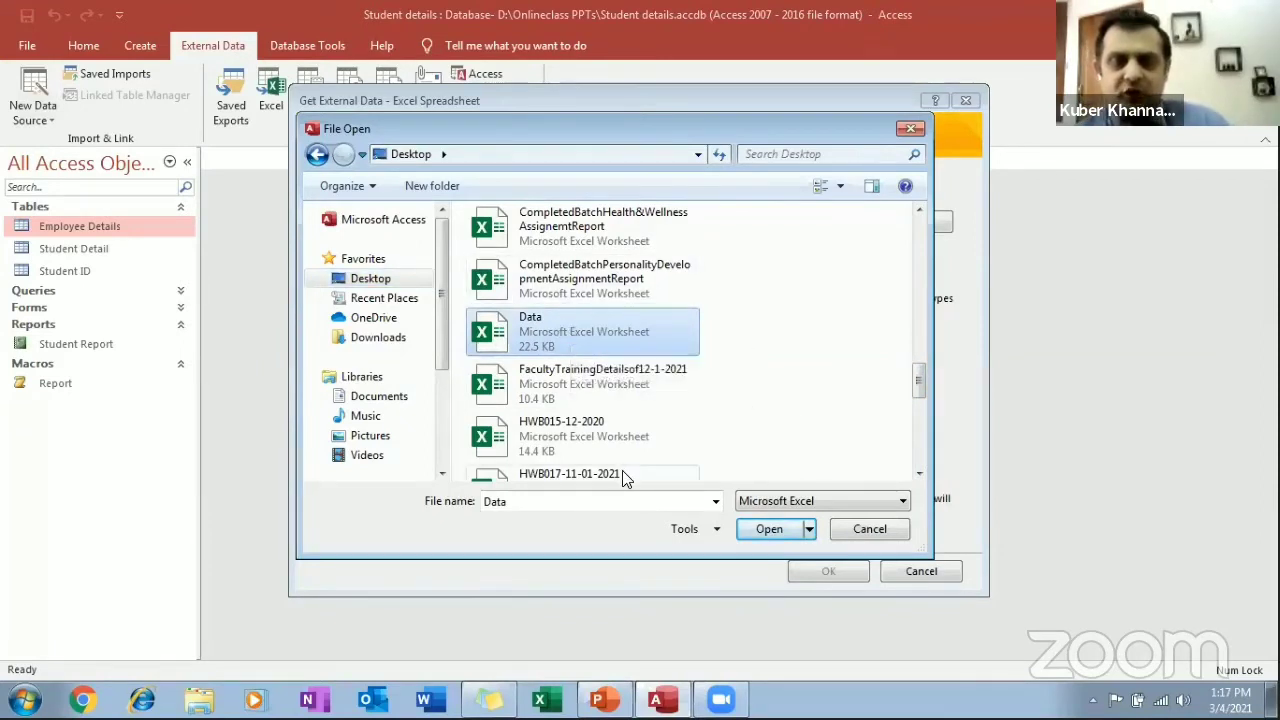
{"action": "left_click", "coordinate": [751, 537]}
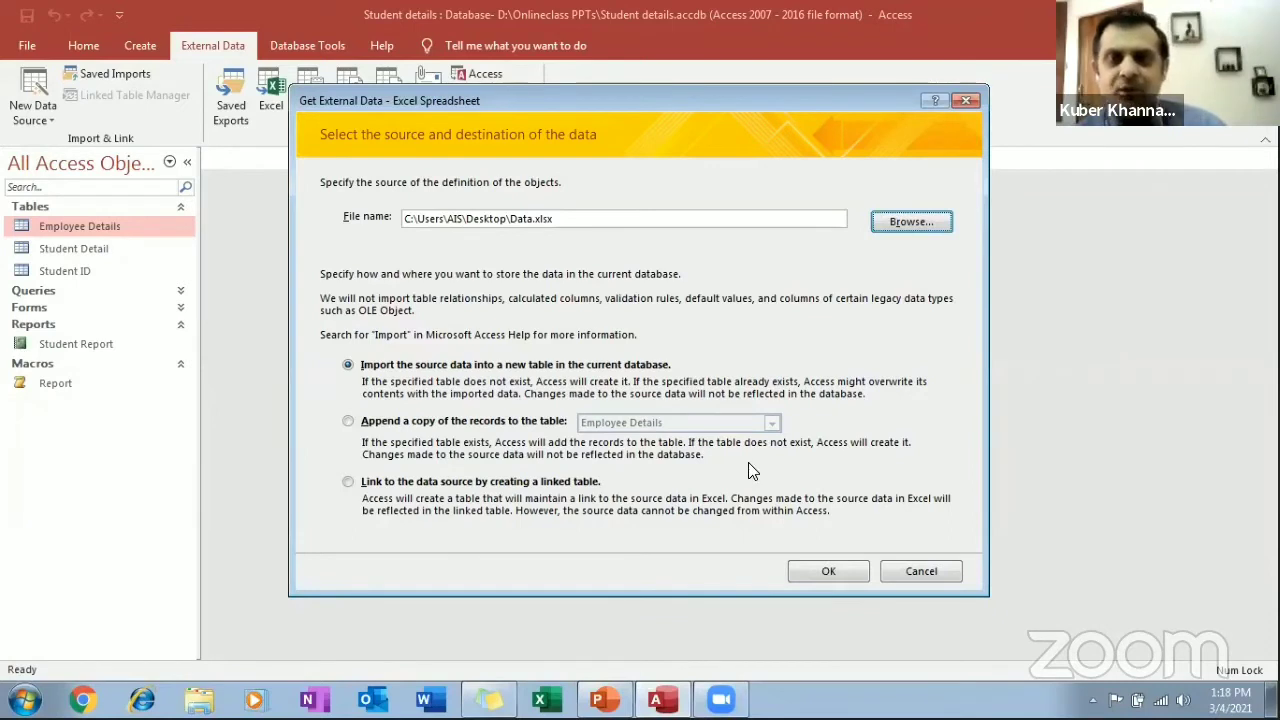
Import the source data into a new table, compare the previews of Sheet2 and Sheet3, and select Sheet1 as the worksheet
{"action": "left_click", "coordinate": [820, 574]}
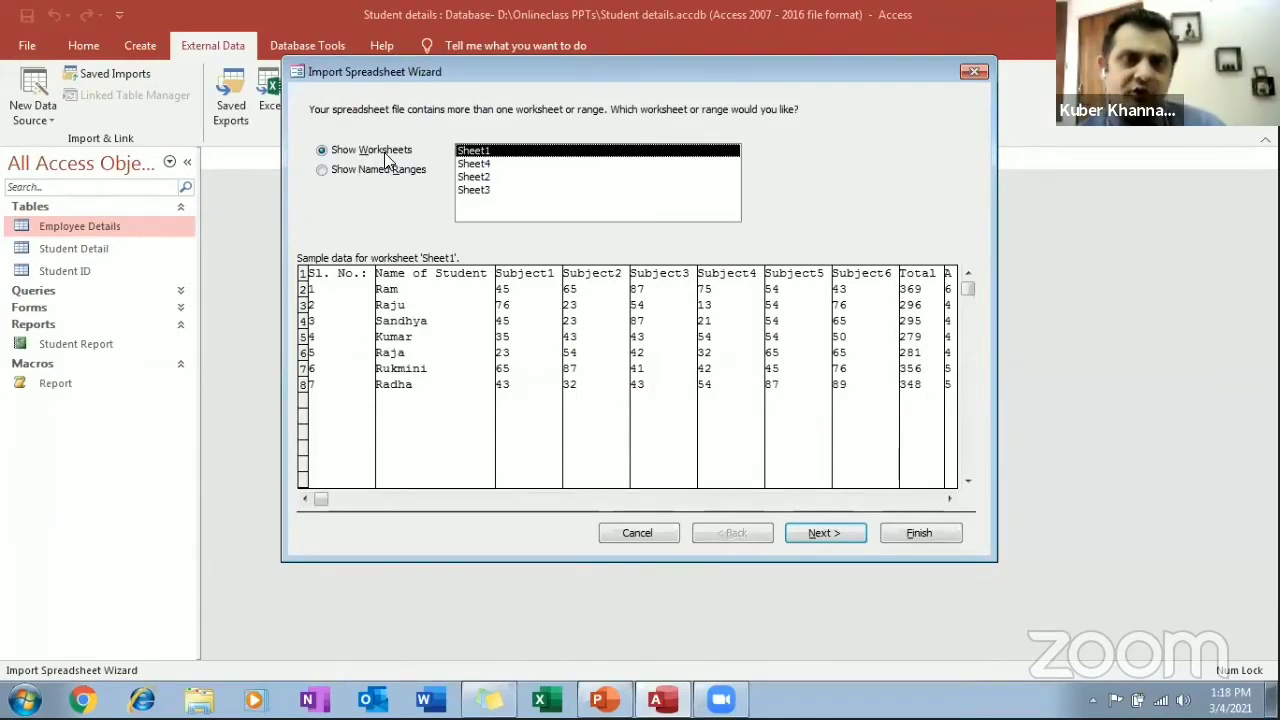
{"action": "left_click", "coordinate": [476, 177]}
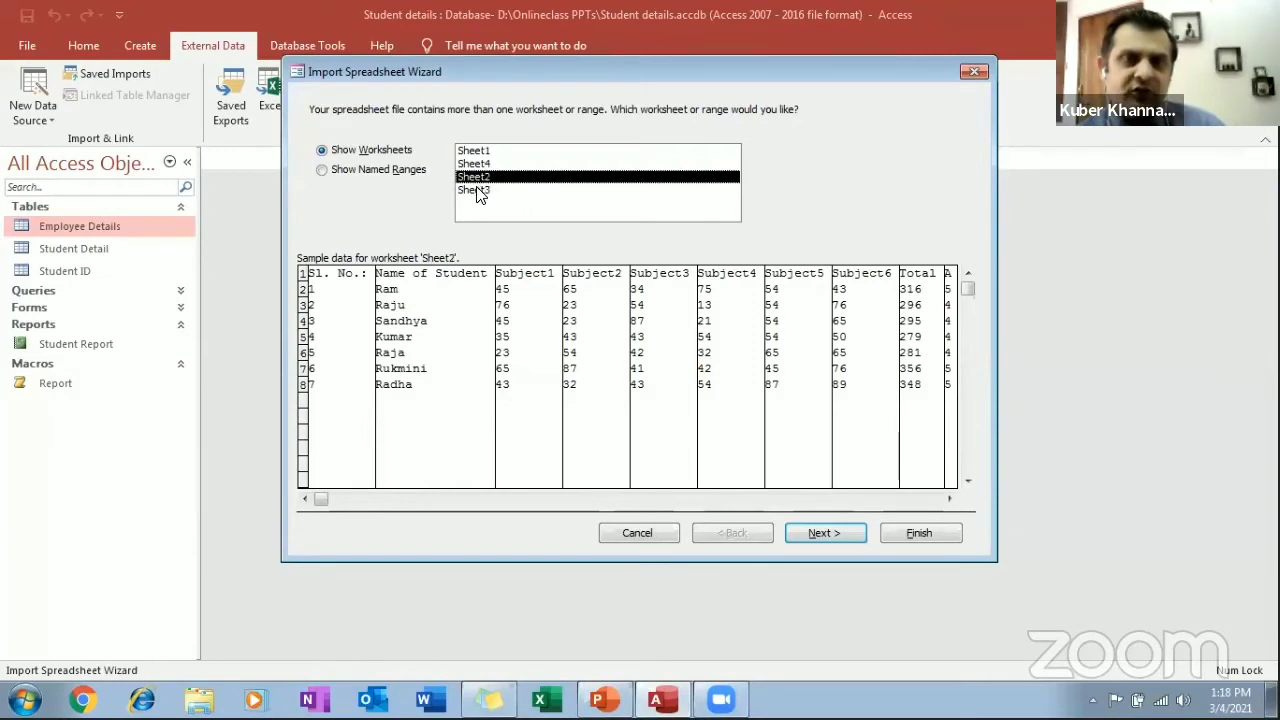
{"action": "left_click", "coordinate": [479, 191]}
{"action": "left_click", "coordinate": [477, 151]}
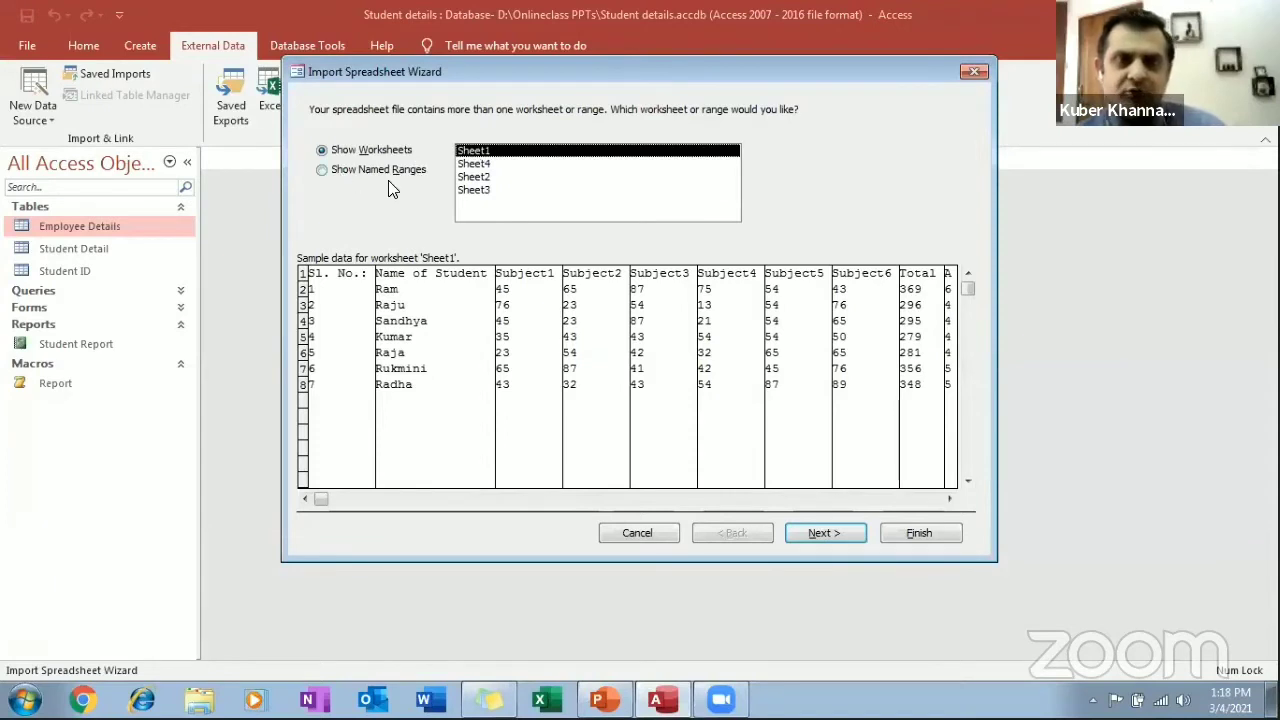
Preview the Sheet4, Sheet2 and Sheet3 worksheets and proceed with Sheet1 as the worksheet to import
{"action": "left_click", "coordinate": [321, 171]}
{"action": "left_click", "coordinate": [322, 151]}
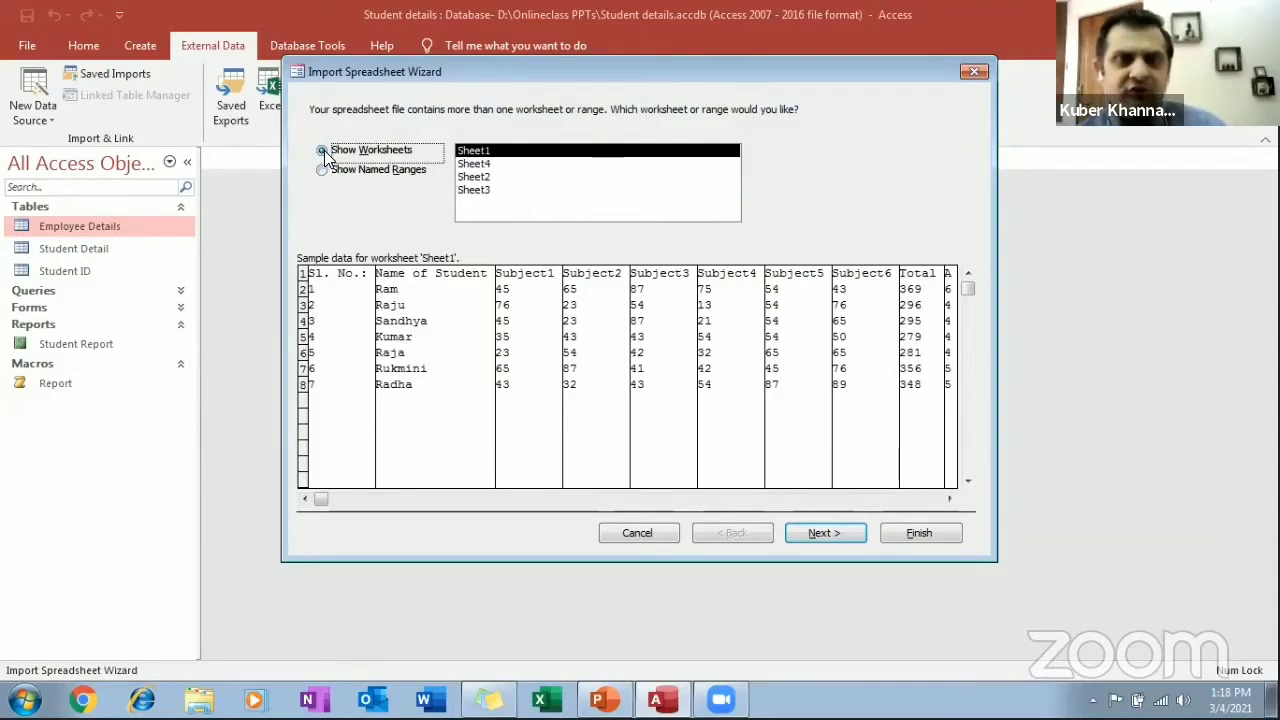
{"action": "left_click", "coordinate": [474, 165]}
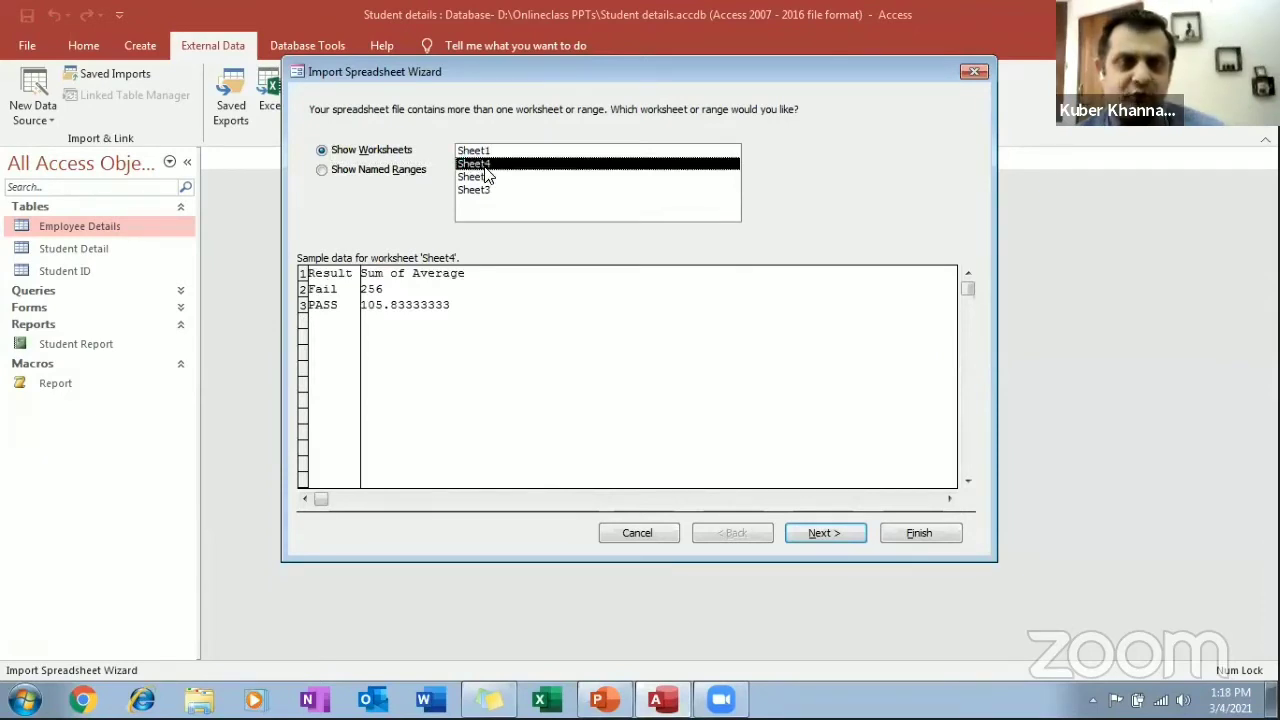
{"action": "left_click", "coordinate": [474, 177]}
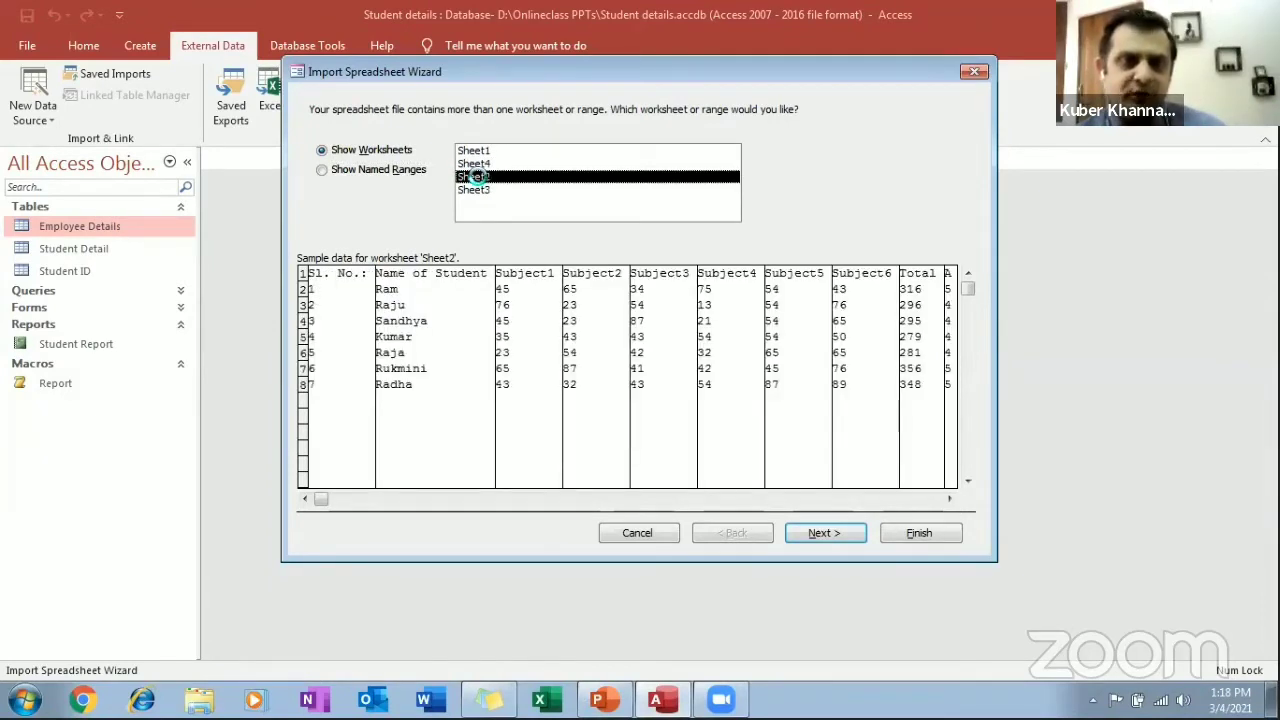
{"action": "left_click", "coordinate": [484, 191]}
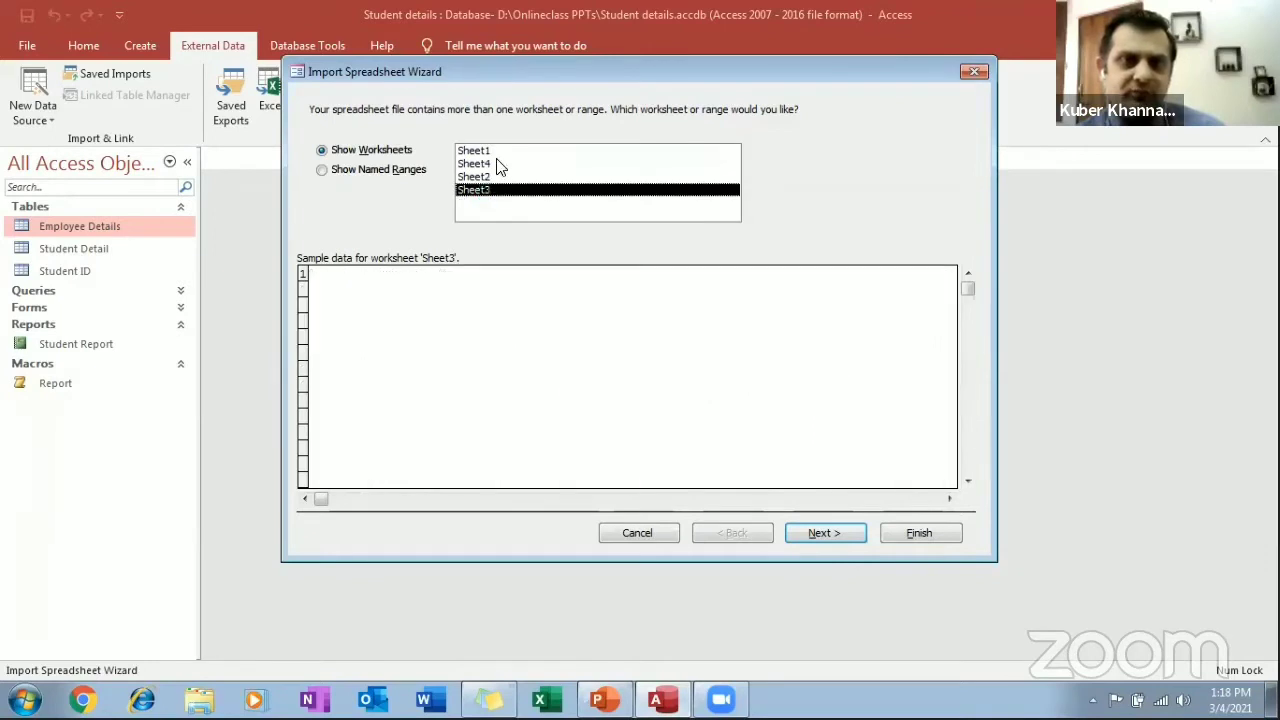
{"action": "left_click", "coordinate": [487, 150]}
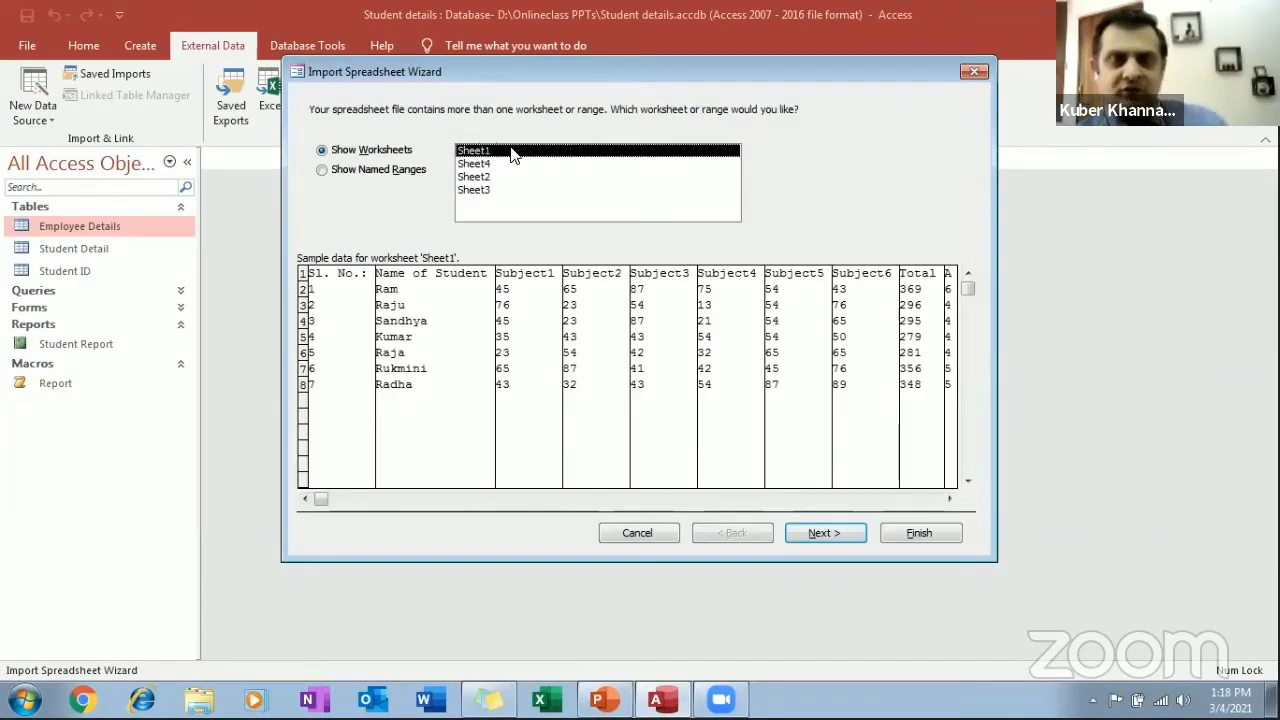
{"action": "left_click", "coordinate": [830, 540]}
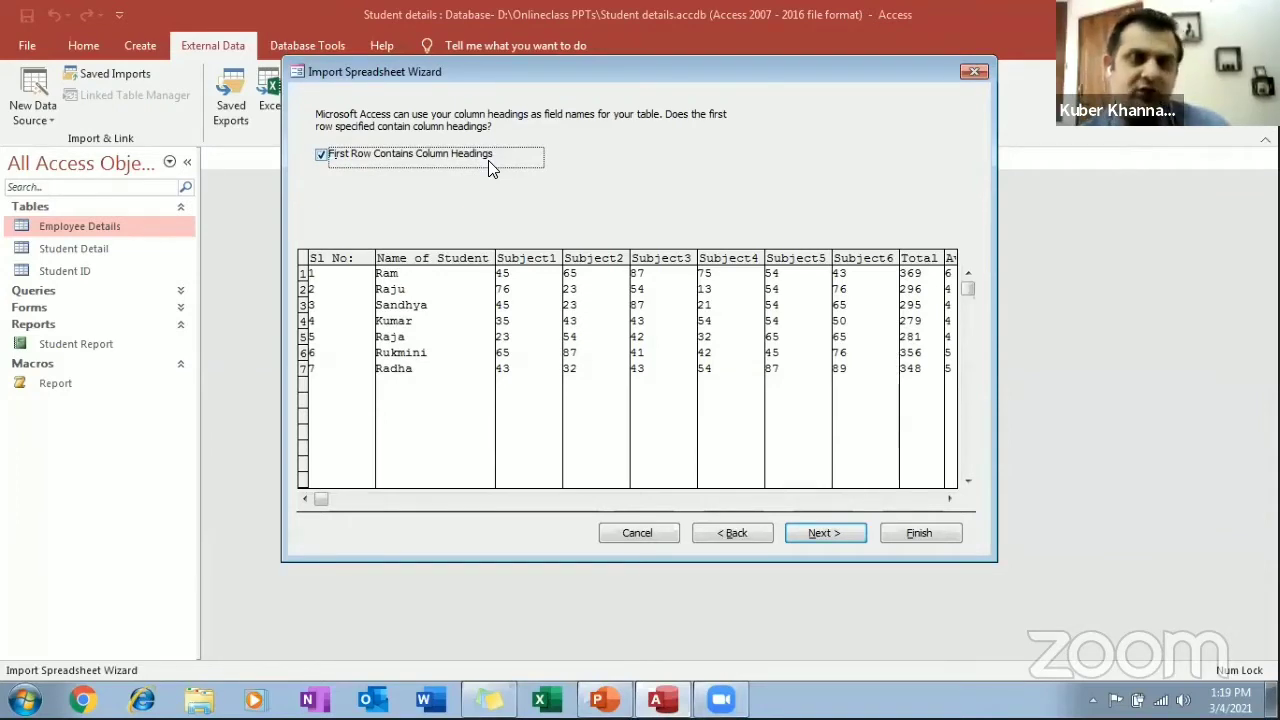
Use the first row as column headings and accept the field options, leaving Sl No: as Double and not indexed
{"action": "left_click", "coordinate": [322, 156]}
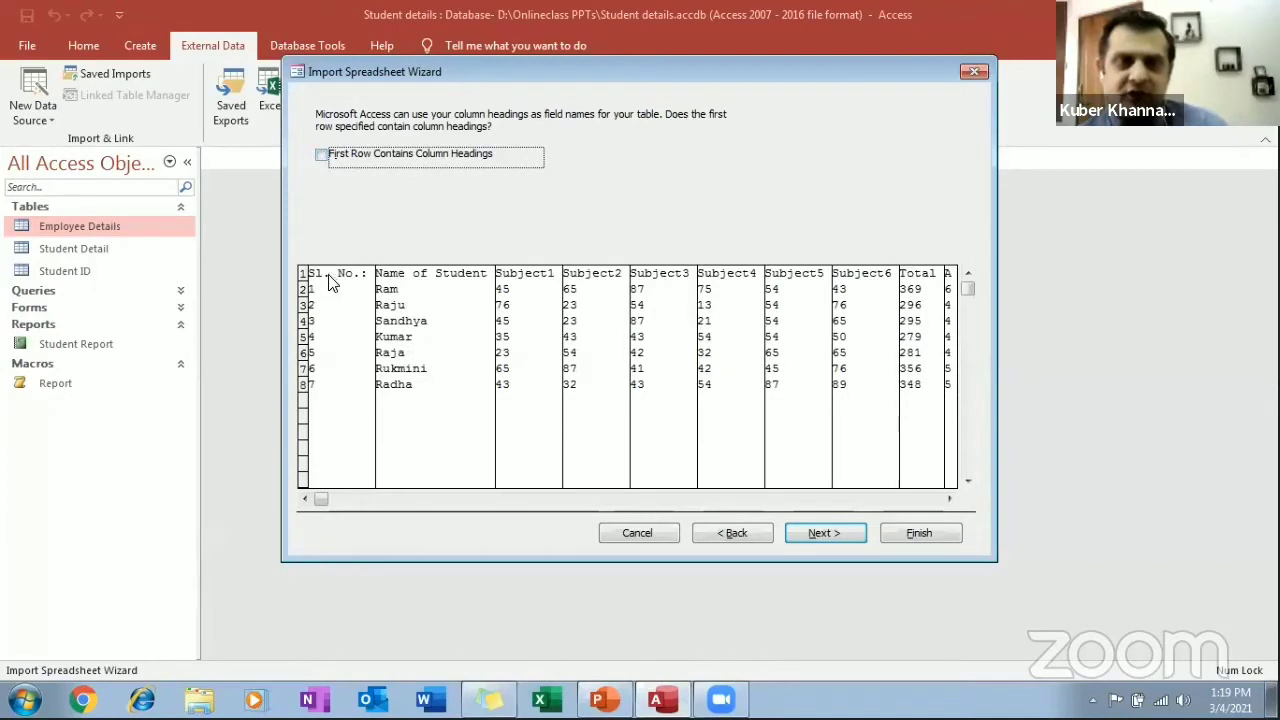
{"action": "left_click", "coordinate": [322, 160]}
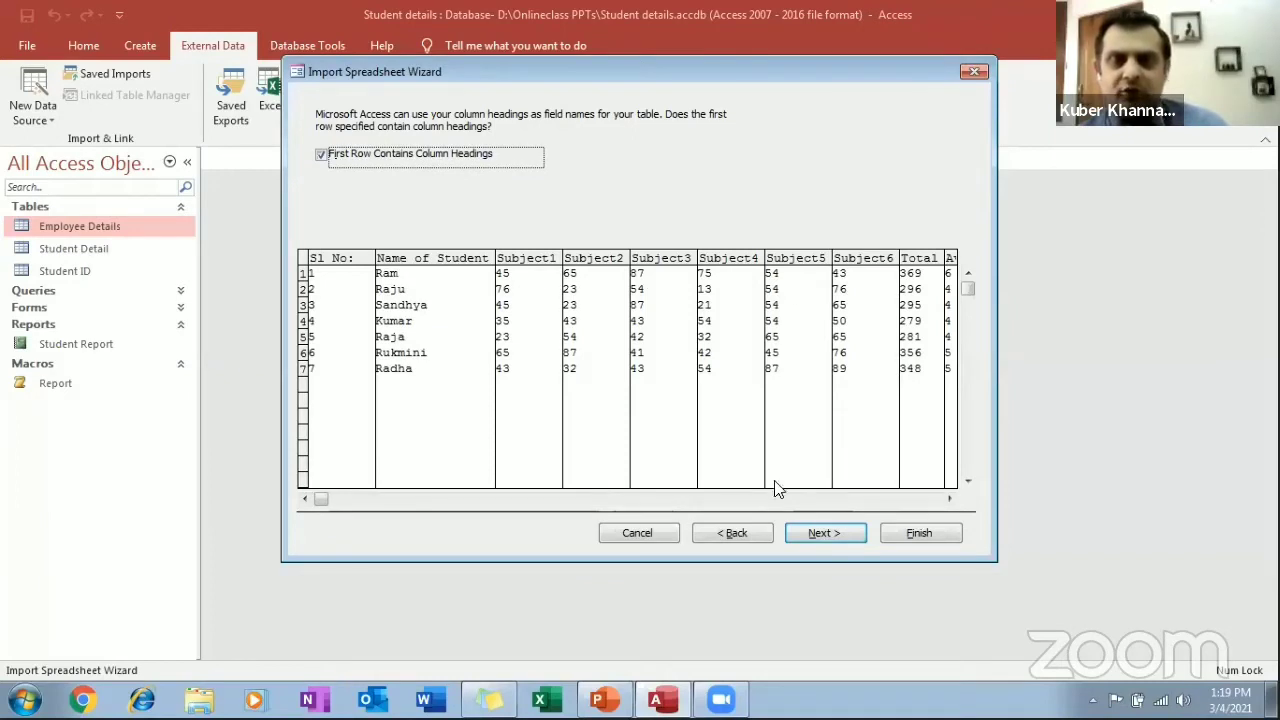
{"action": "left_click", "coordinate": [812, 532]}
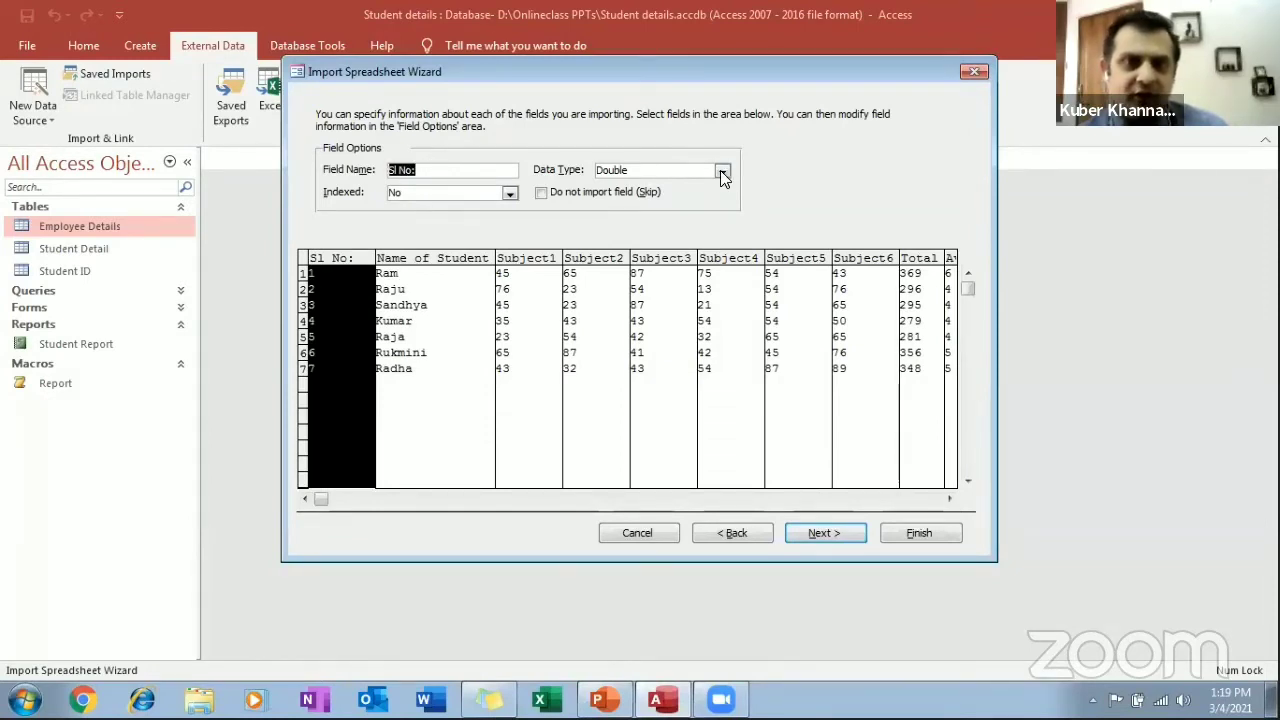
{"action": "left_click", "coordinate": [510, 193]}
{"action": "left_click", "coordinate": [510, 193]}
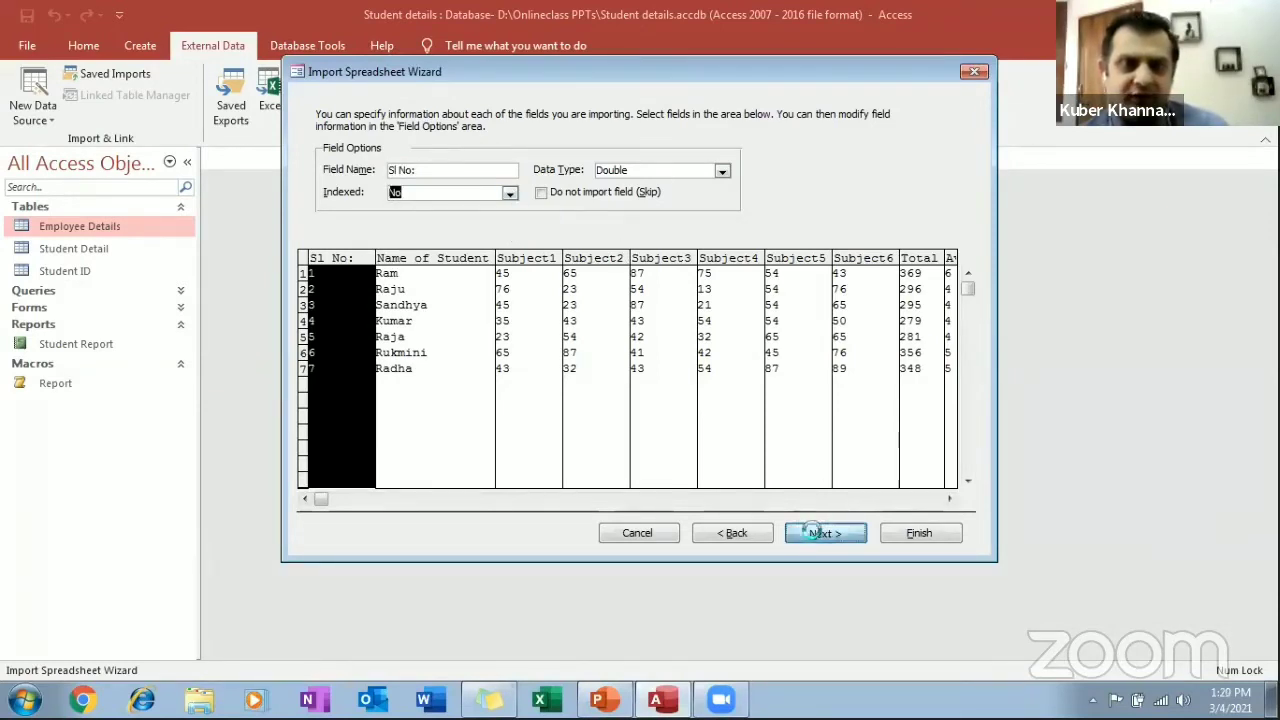
{"action": "left_click", "coordinate": [818, 533]}
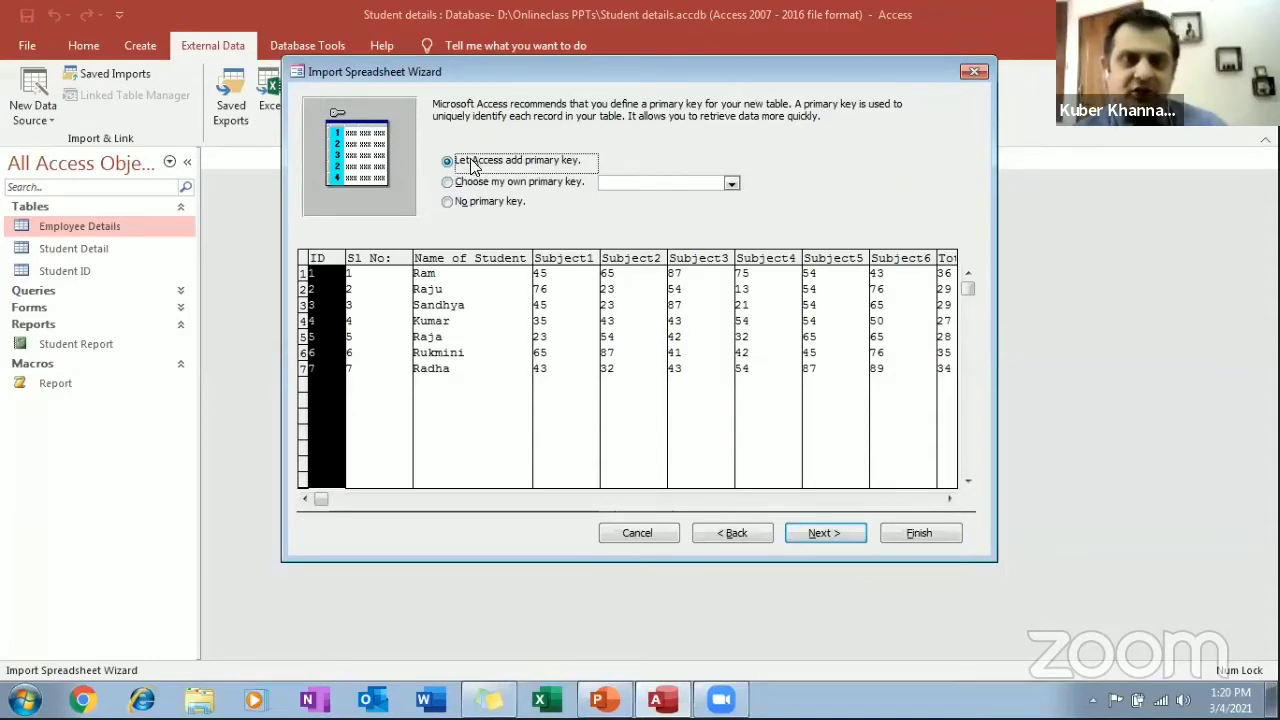
Let Access add the primary key and finish importing to table Sheet1 without the table analysis wizard
{"action": "left_click", "coordinate": [448, 183]}
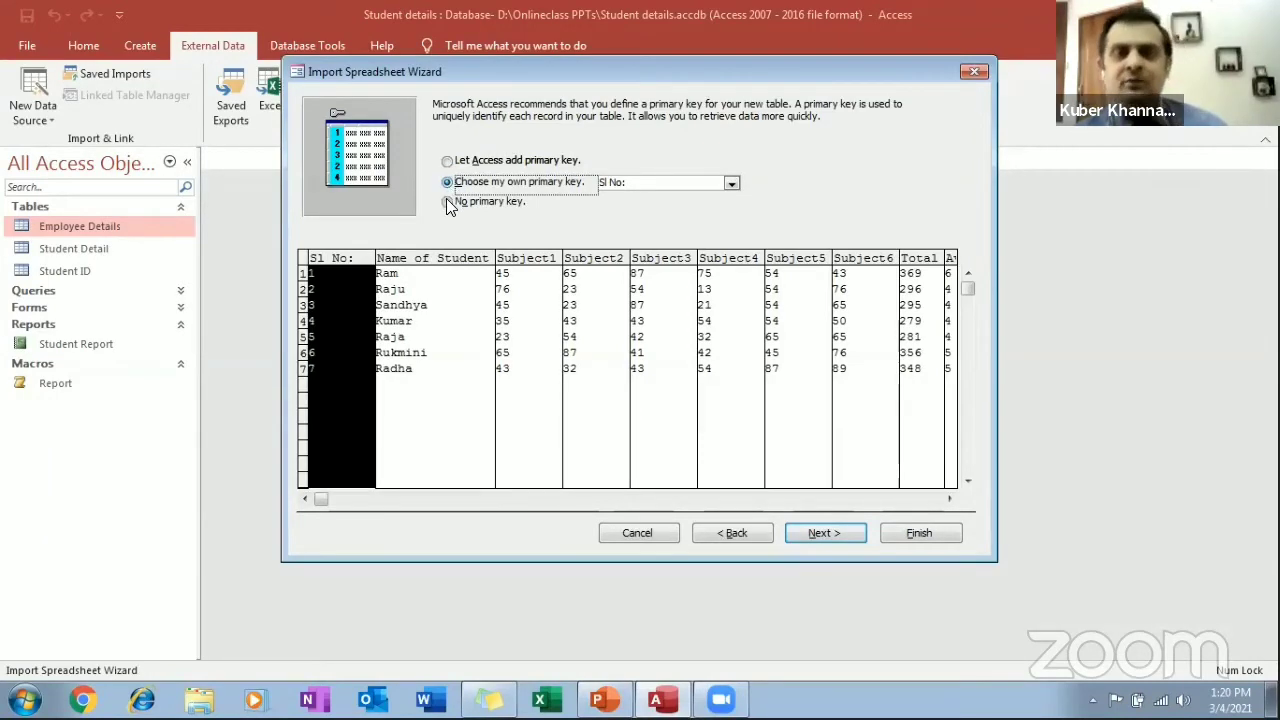
{"action": "left_click", "coordinate": [447, 202]}
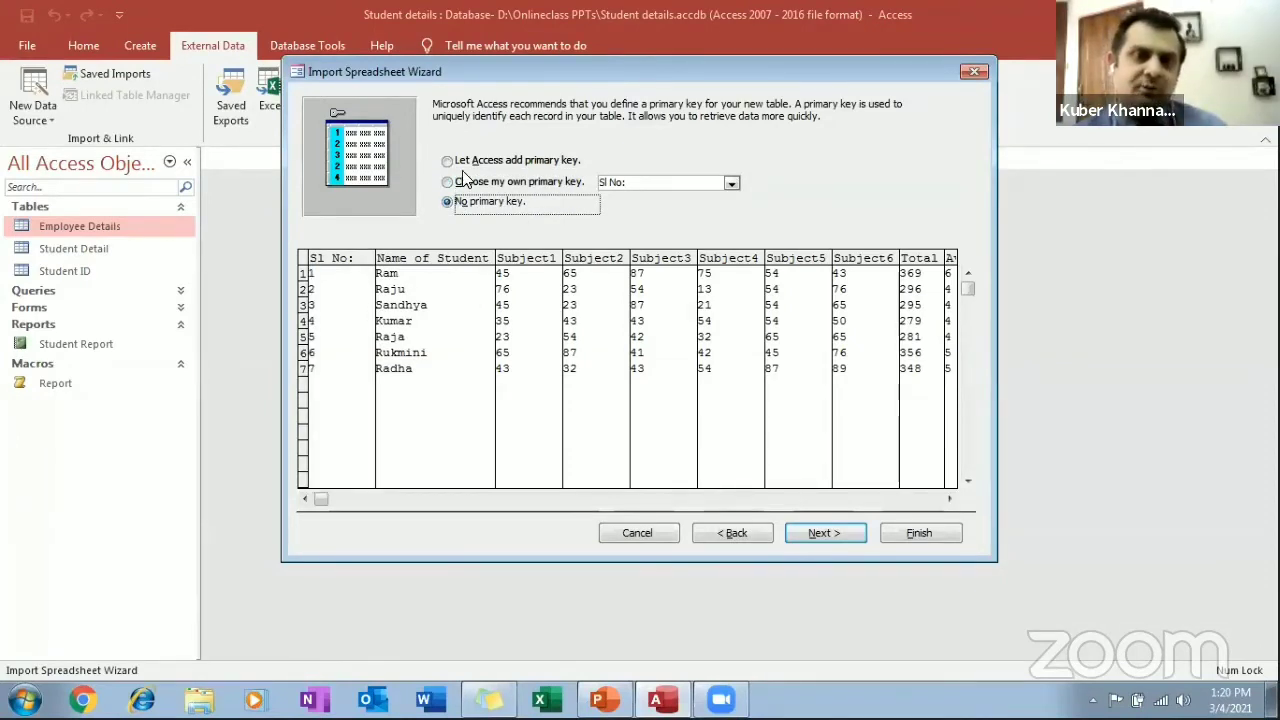
{"action": "left_click", "coordinate": [448, 162]}
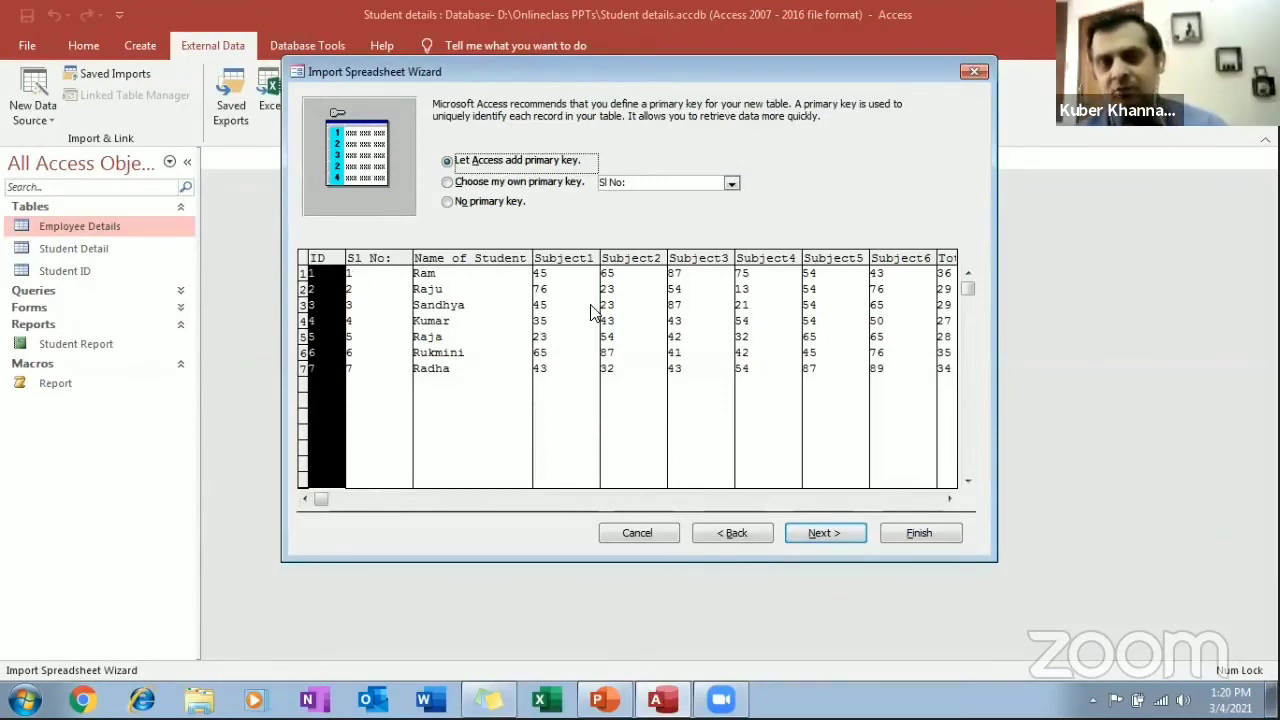
{"action": "left_click", "coordinate": [828, 532]}
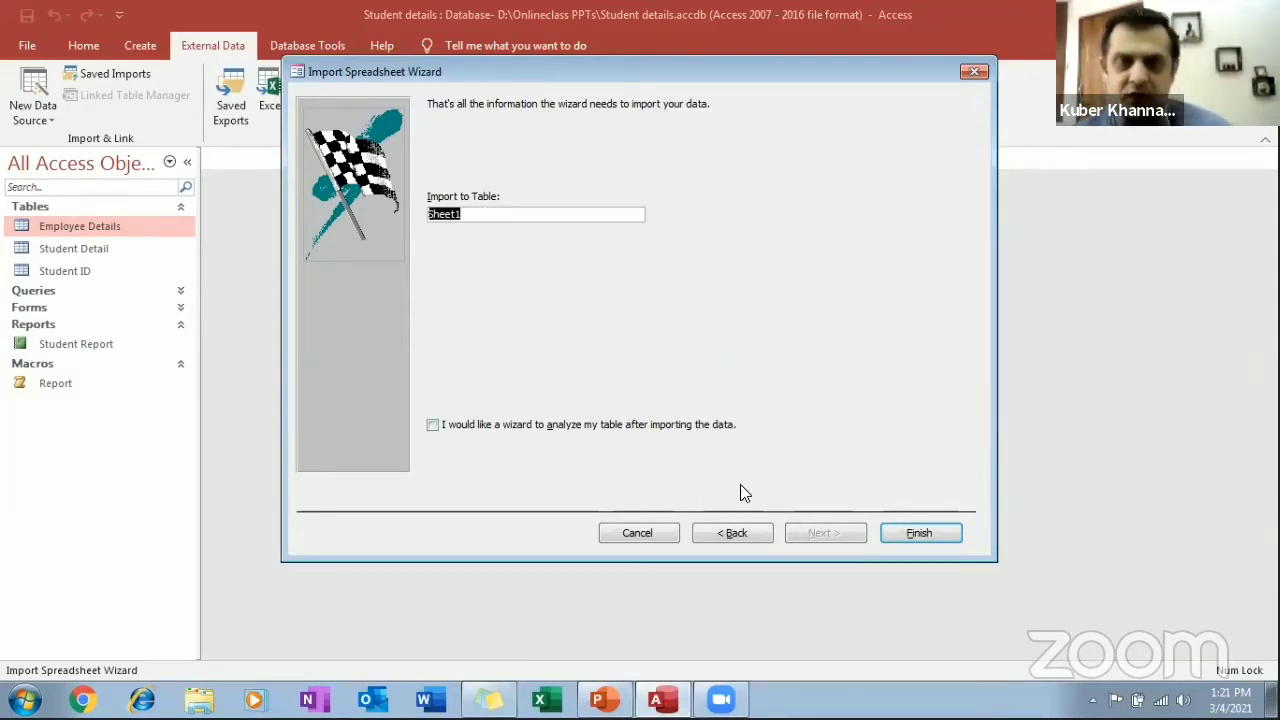
{"action": "left_click", "coordinate": [434, 424]}
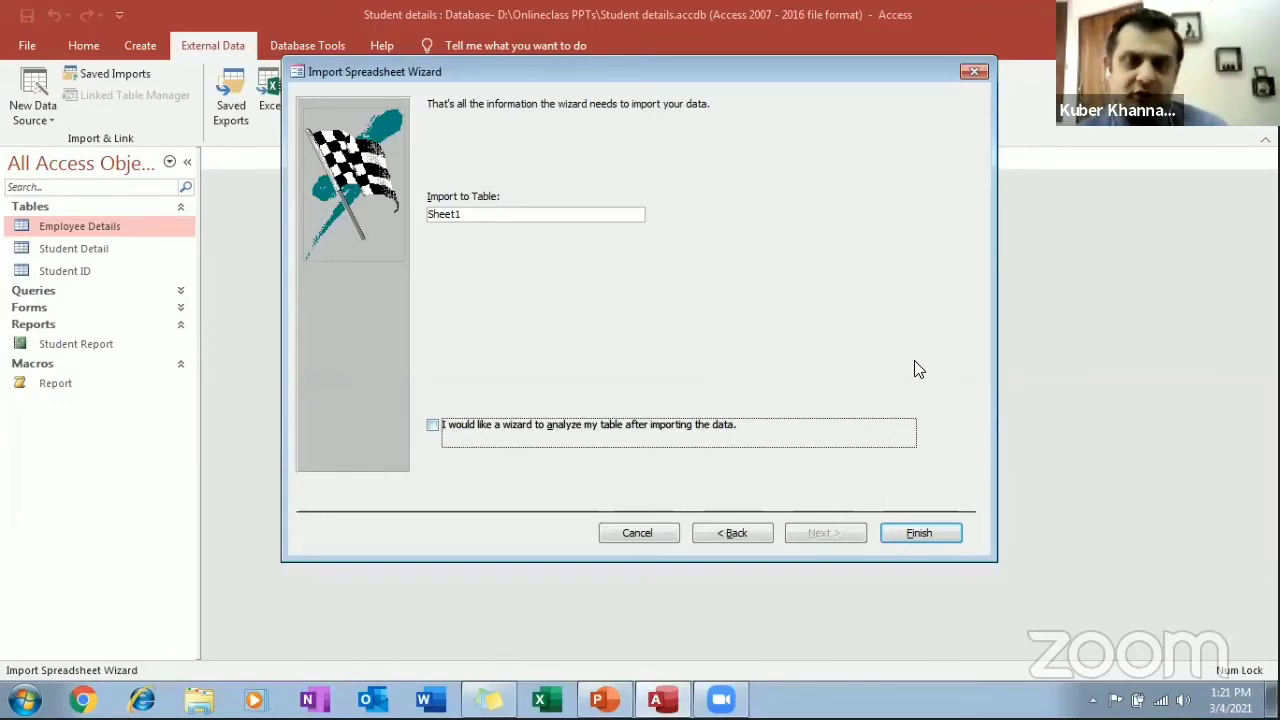
{"action": "left_click", "coordinate": [946, 537]}
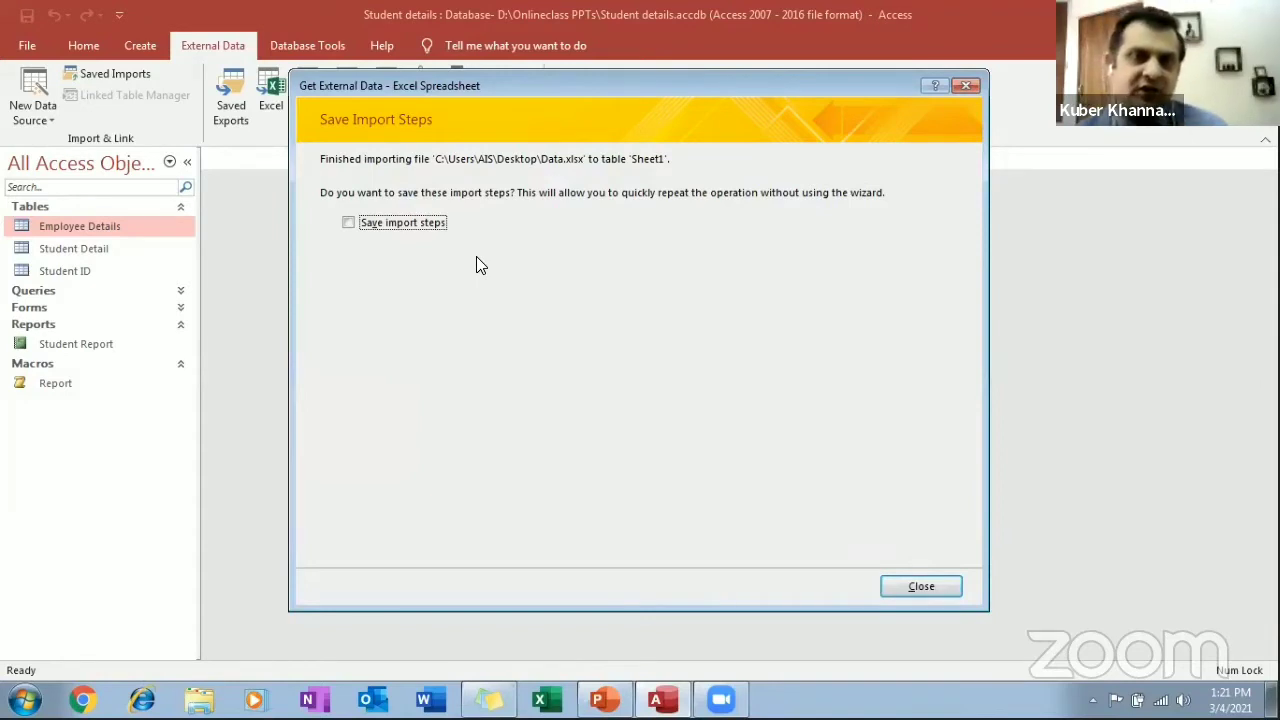
Save the import steps under the name Import-Data Studentmarks, without a description or an Outlook task
{"action": "left_click", "coordinate": [348, 222]}
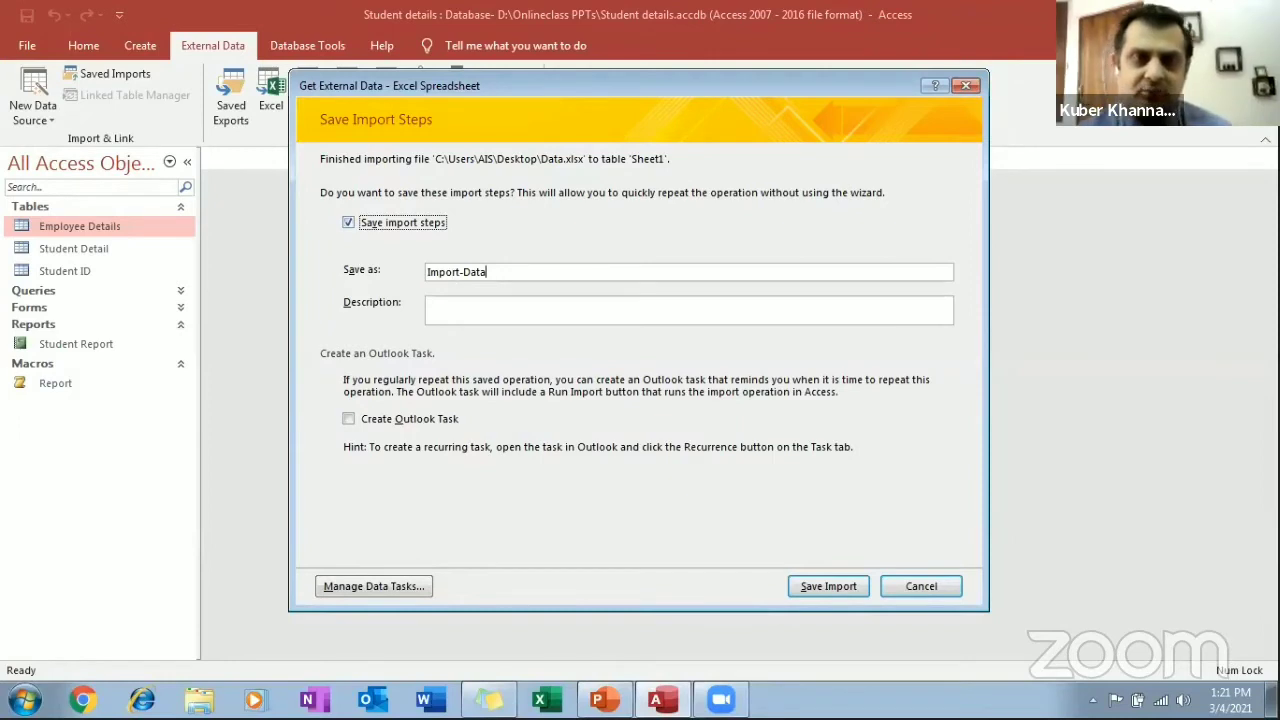
{"action": "left_click", "coordinate": [488, 272]}
{"action": "type", "text": "Student"}
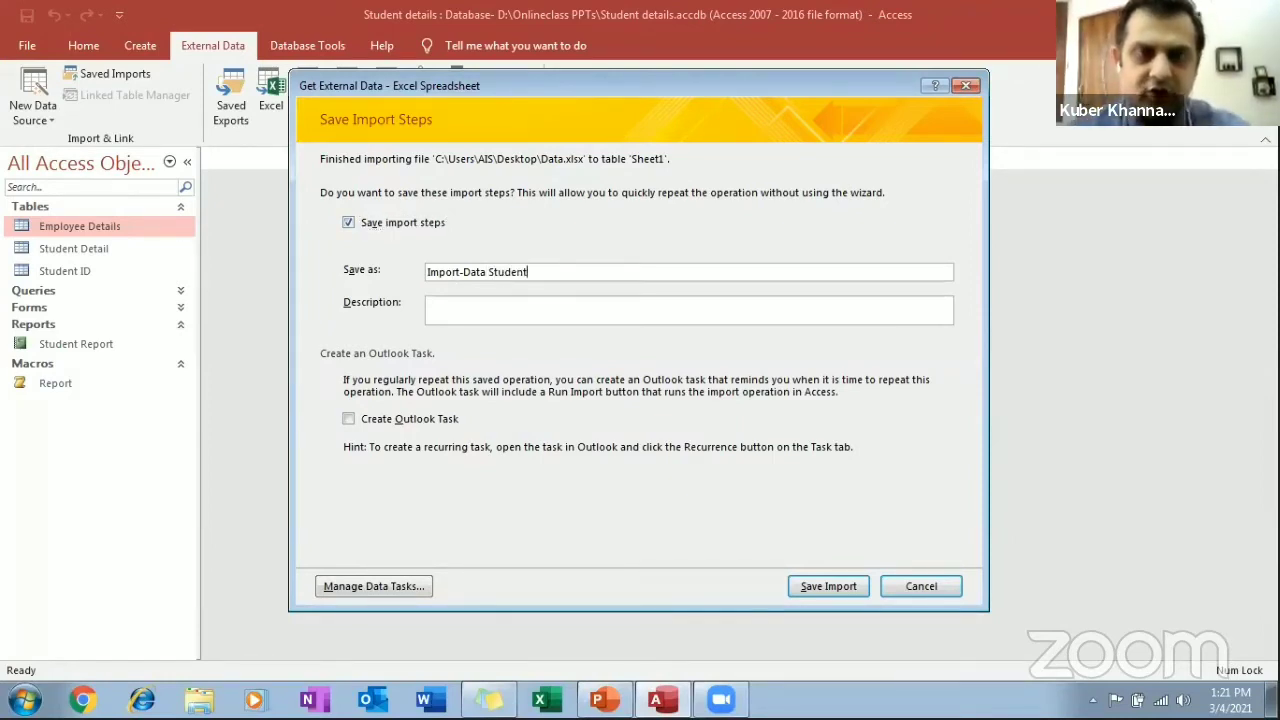
{"action": "type", "text": "rollno"}
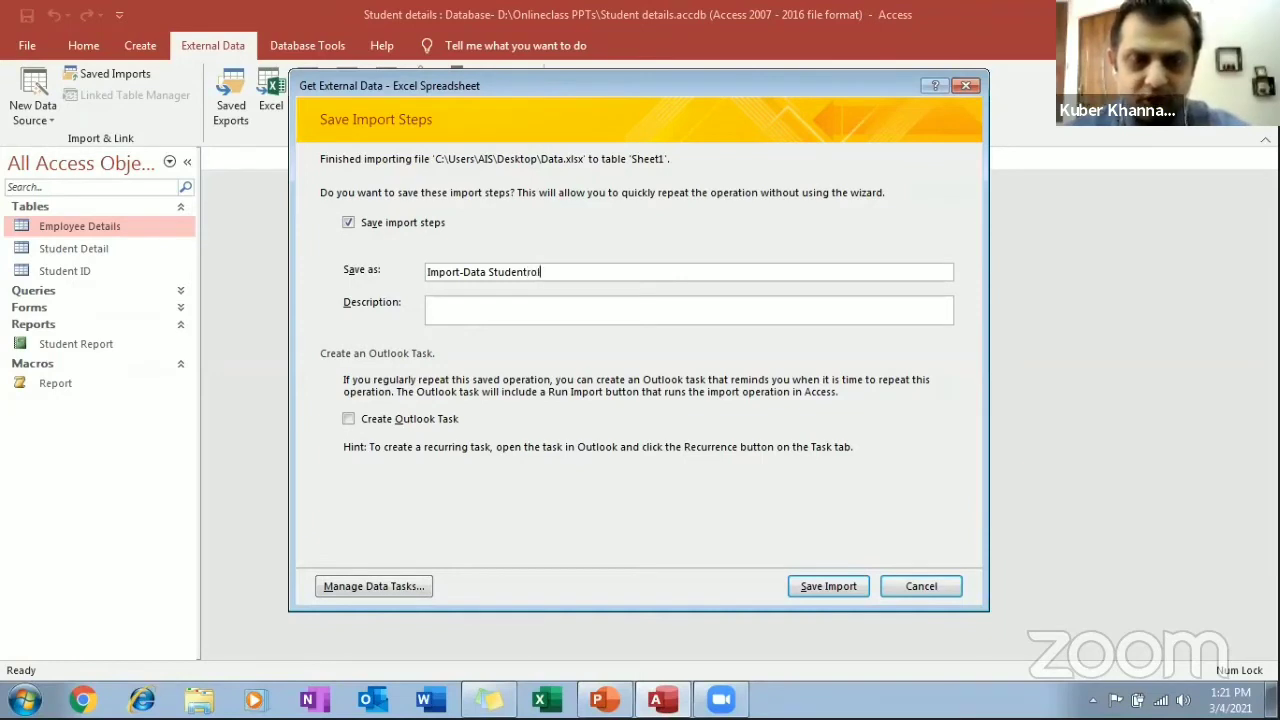
{"action": "key", "text": "BackSpace"}
{"action": "key", "text": "BackSpace"}
{"action": "key", "text": "BackSpace"}
{"action": "key", "text": "BackSpace"}
{"action": "key", "text": "BackSpace"}
{"action": "key", "text": "BackSpace"}
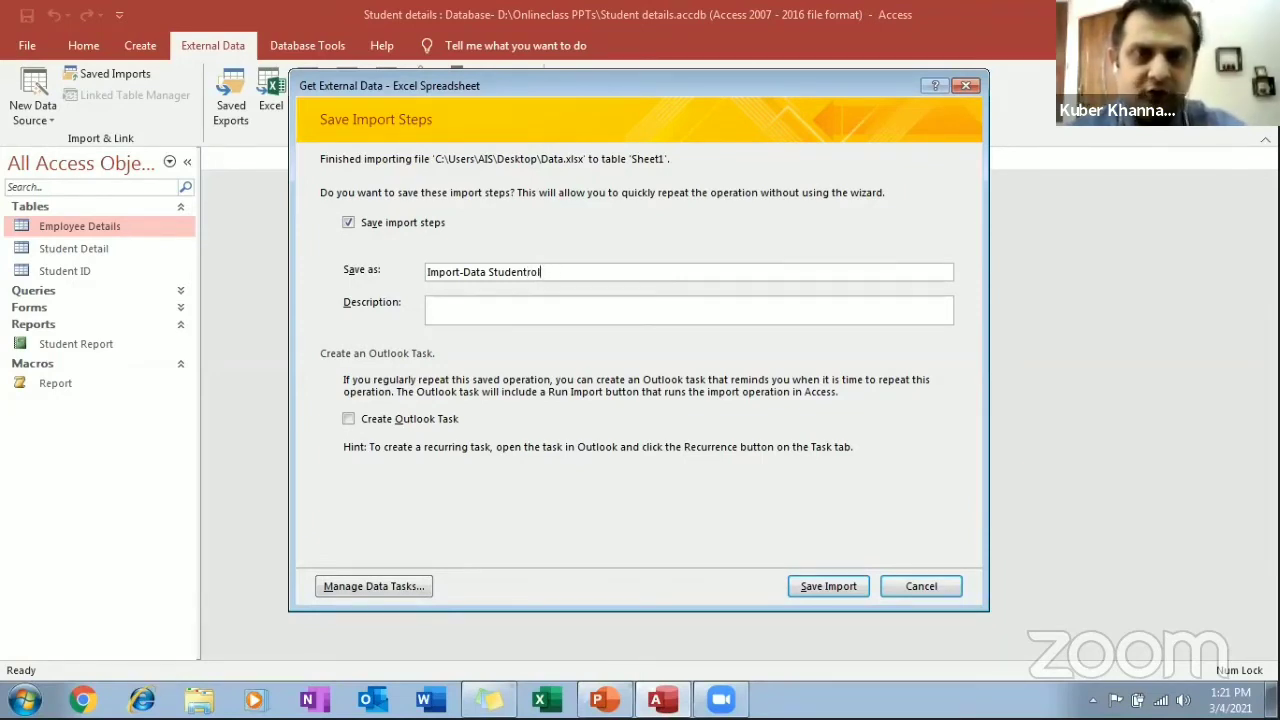
{"action": "type", "text": "marks"}
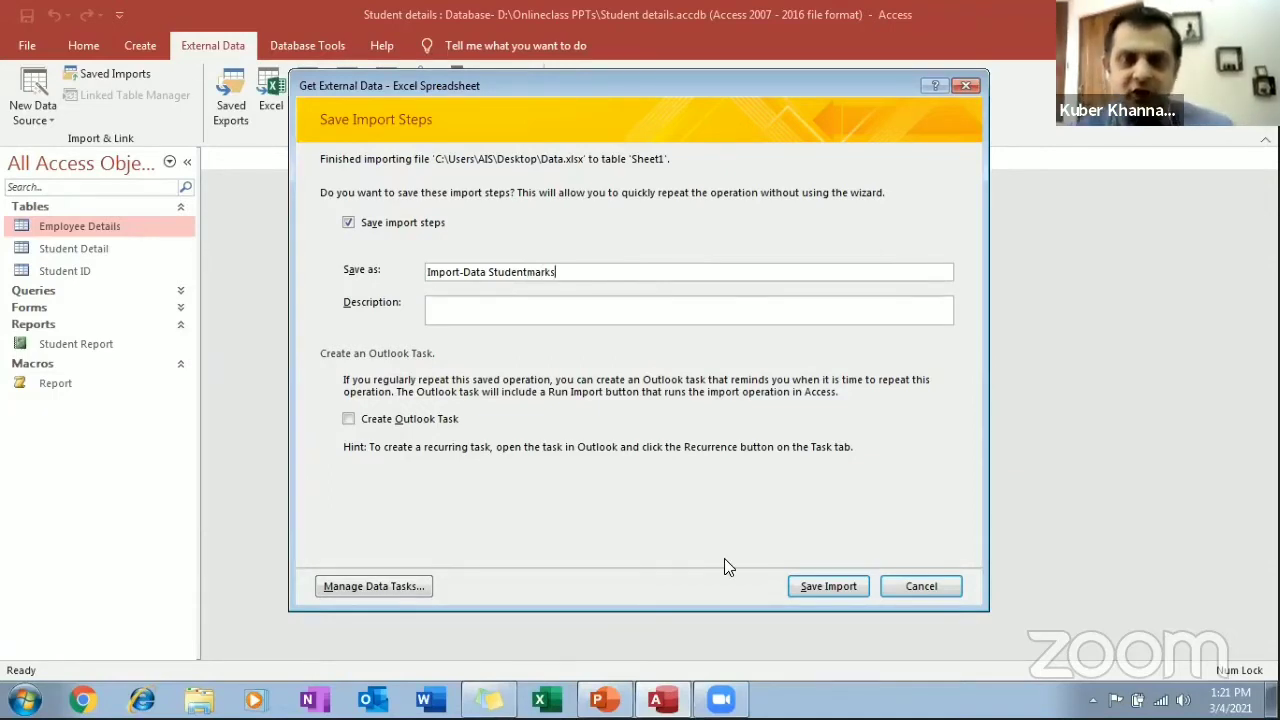
{"action": "left_click", "coordinate": [840, 588]}
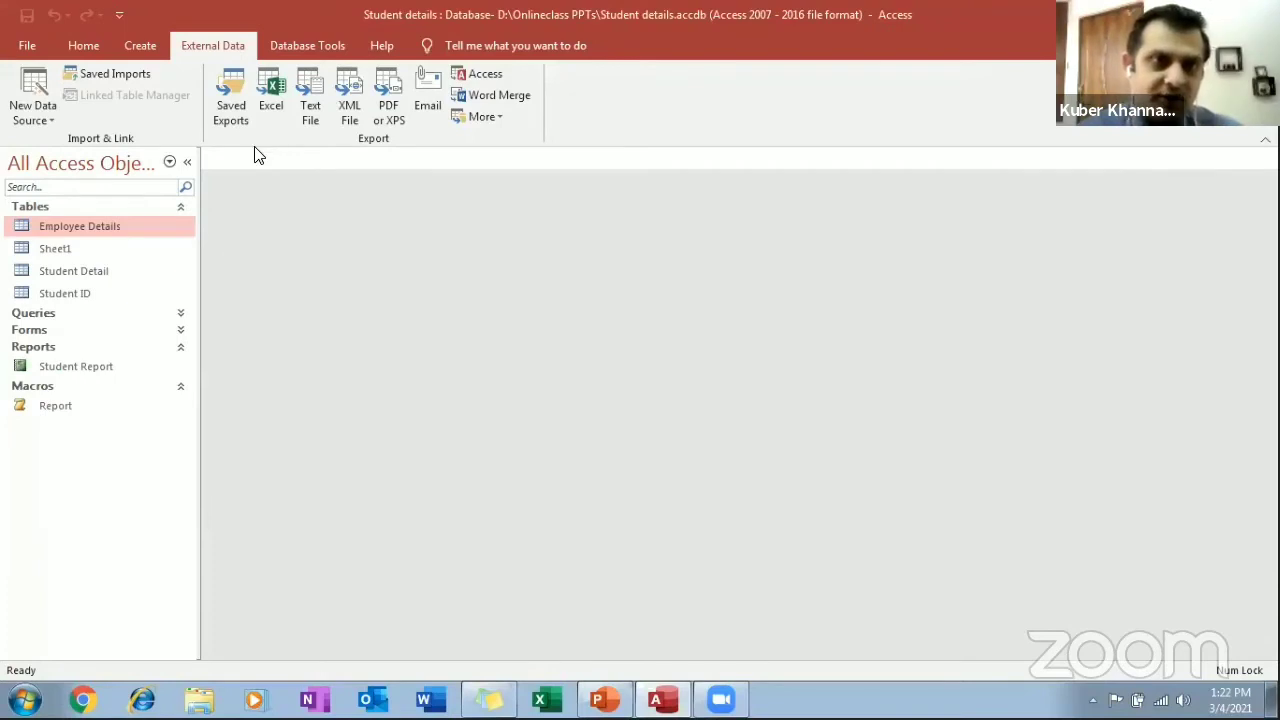
Open the imported Sheet1 table and slightly widen its Name of Student column
{"action": "double_click", "coordinate": [58, 252]}
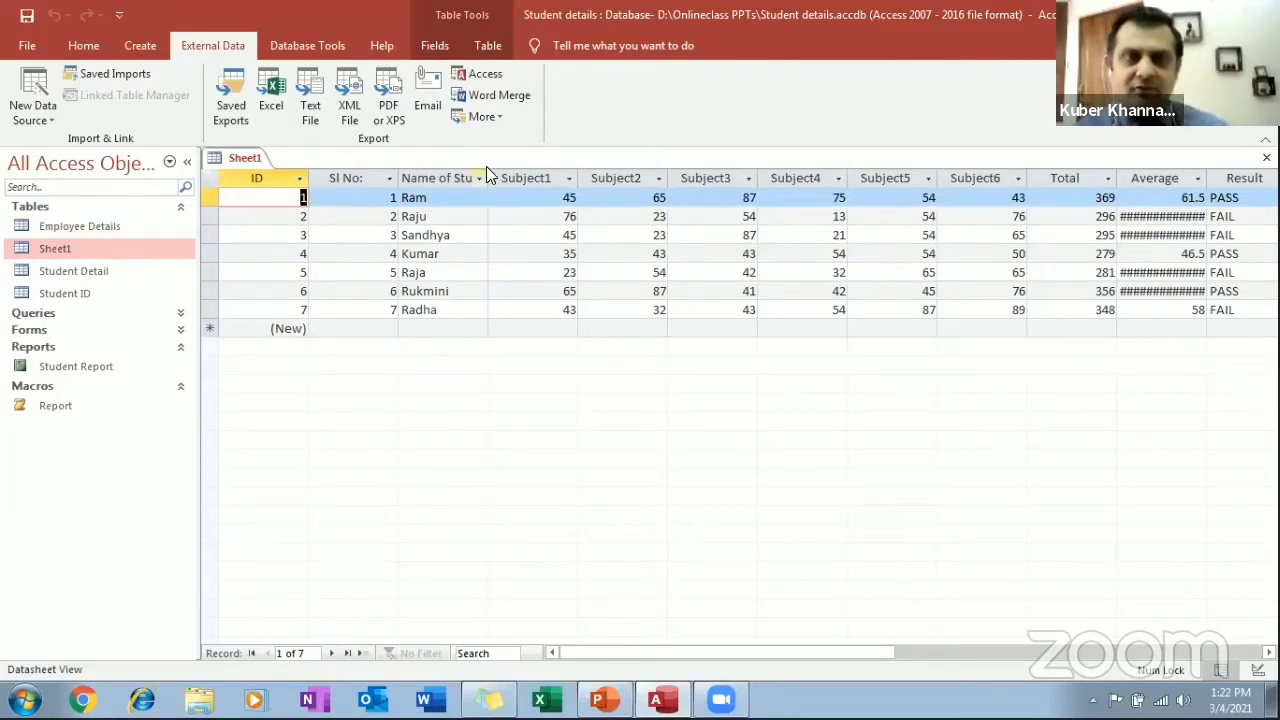
{"action": "left_click_drag", "start_coordinate": [488, 174], "coordinate": [494, 174]}
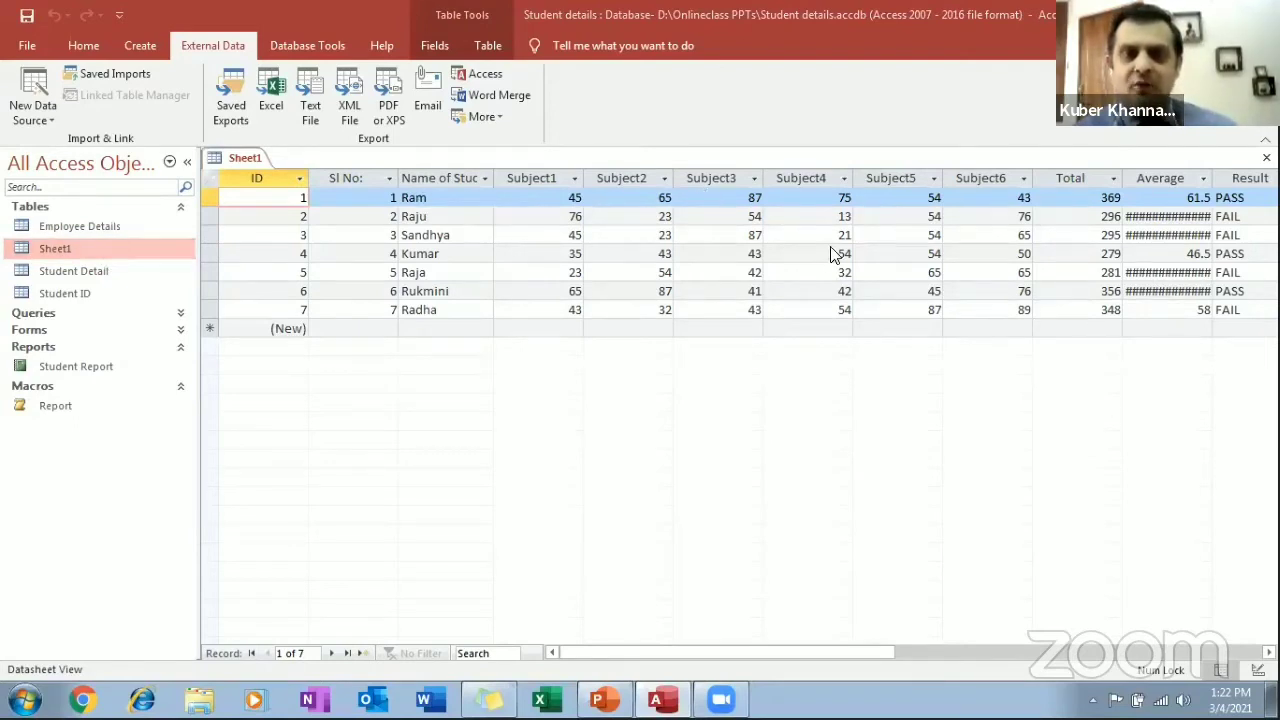
Try to rename the Sheet1 table while it is open
{"action": "right_click", "coordinate": [144, 248]}
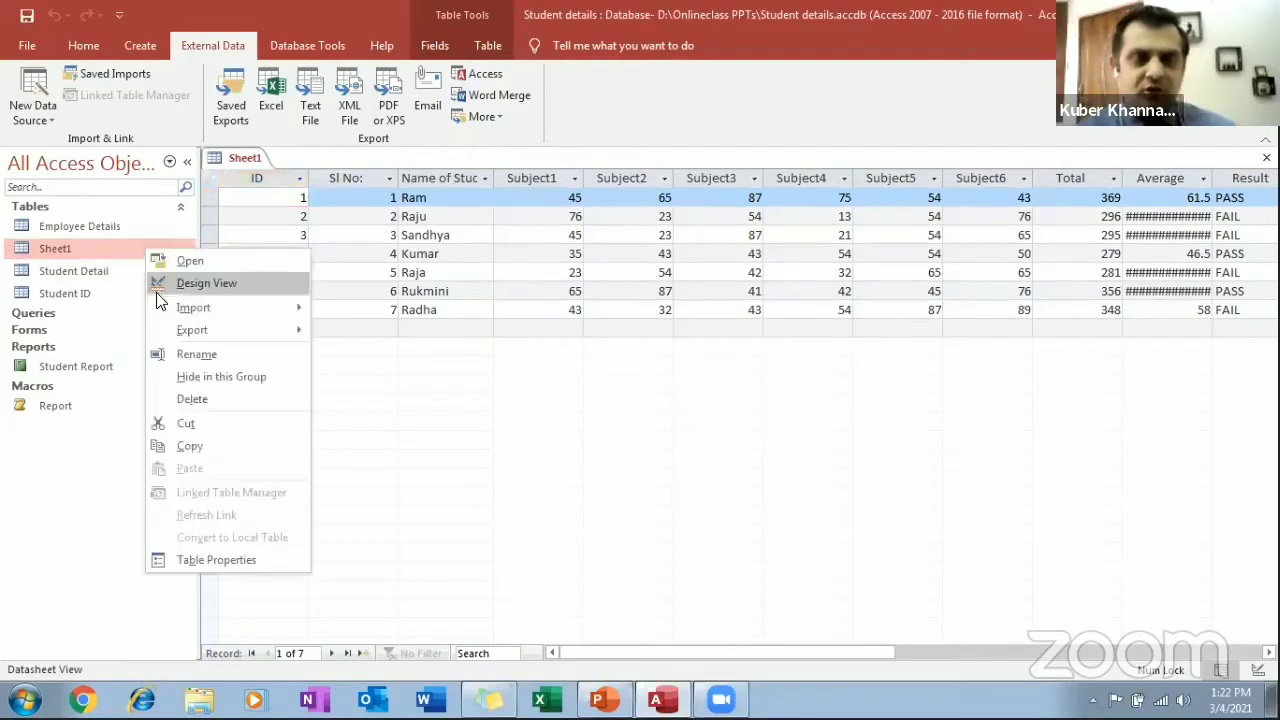
{"action": "left_click", "coordinate": [180, 356]}
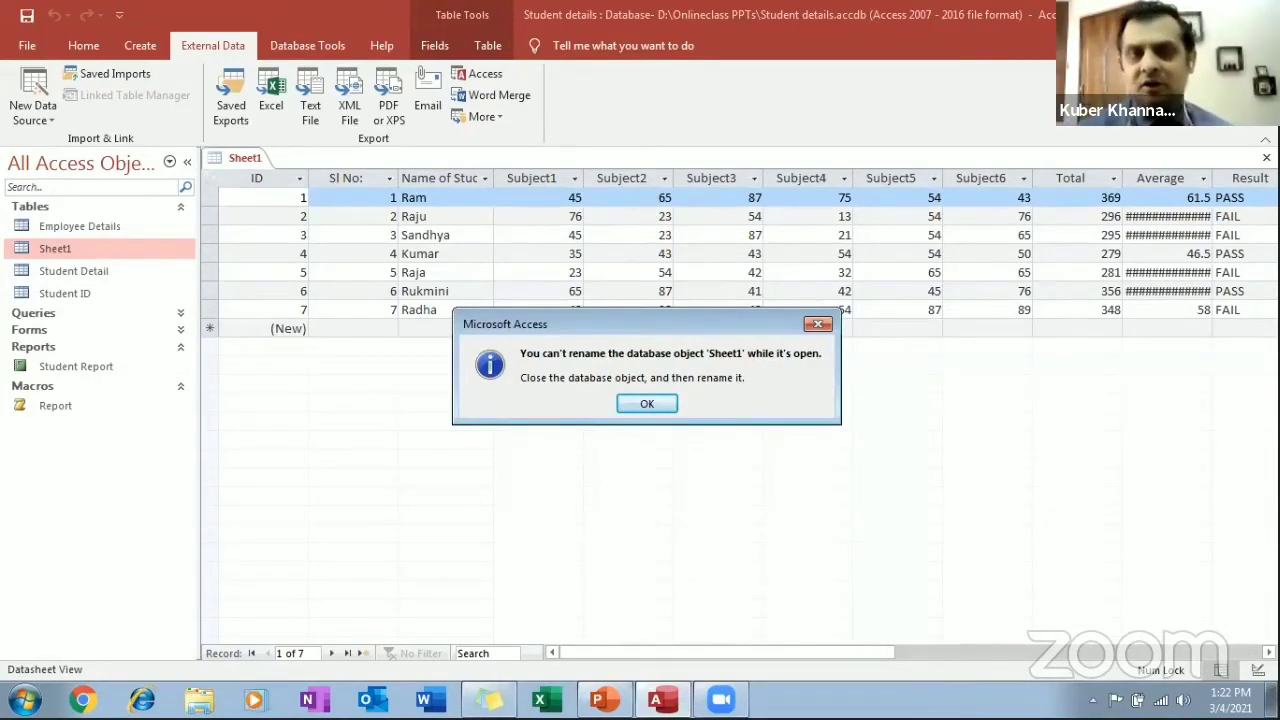
{"action": "left_click", "coordinate": [650, 405]}
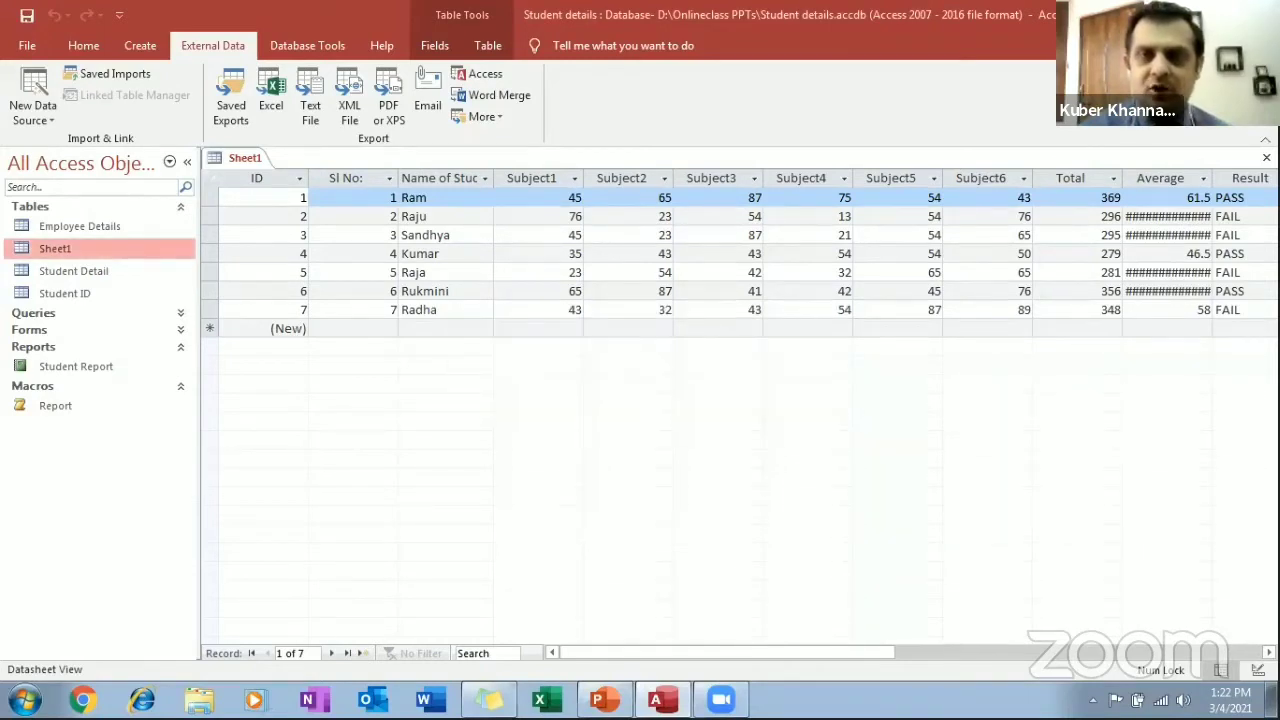
Close the Sheet1 table, saving its layout changes, and rename it as student marks
{"action": "left_click", "coordinate": [1266, 157]}
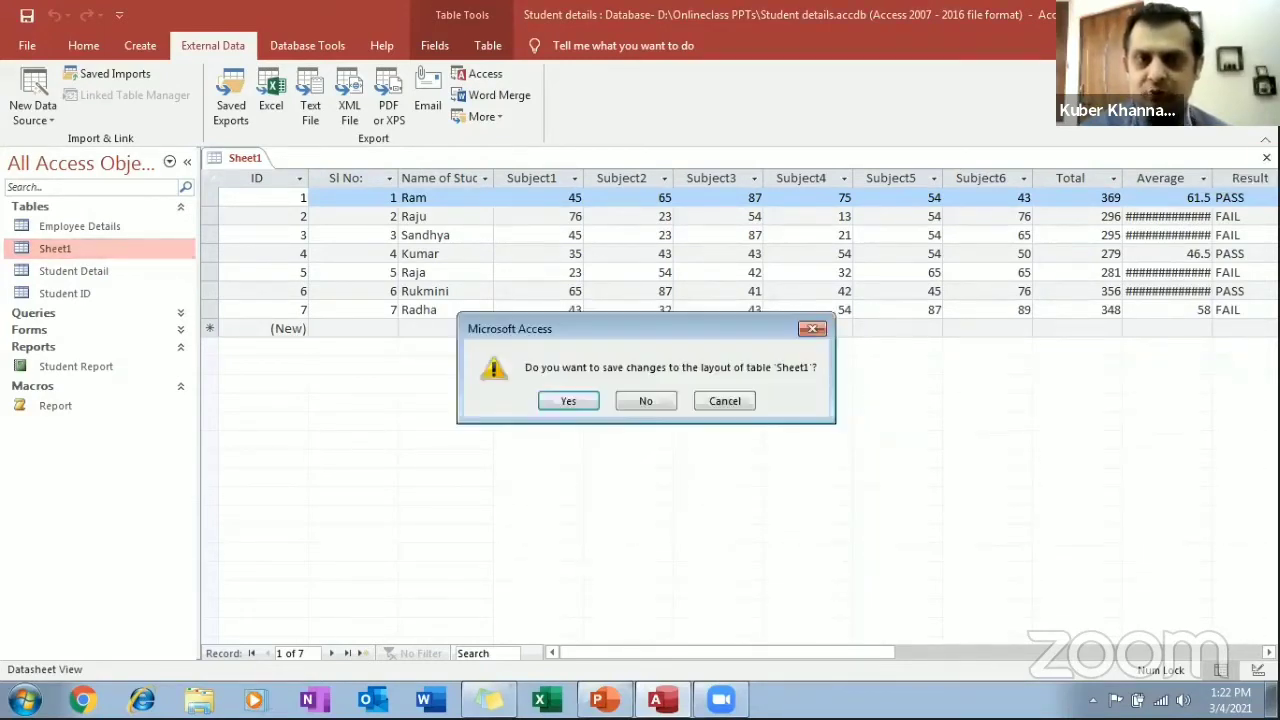
{"action": "left_click", "coordinate": [553, 402]}
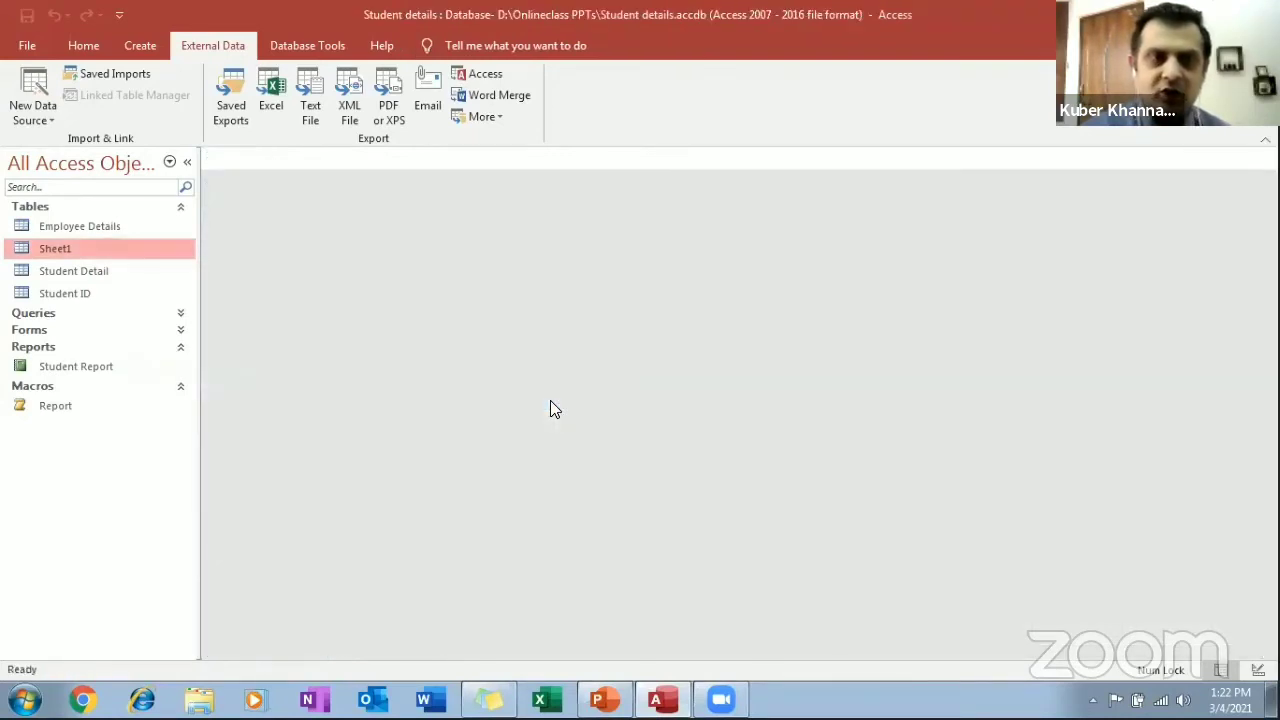
{"action": "right_click", "coordinate": [52, 252]}
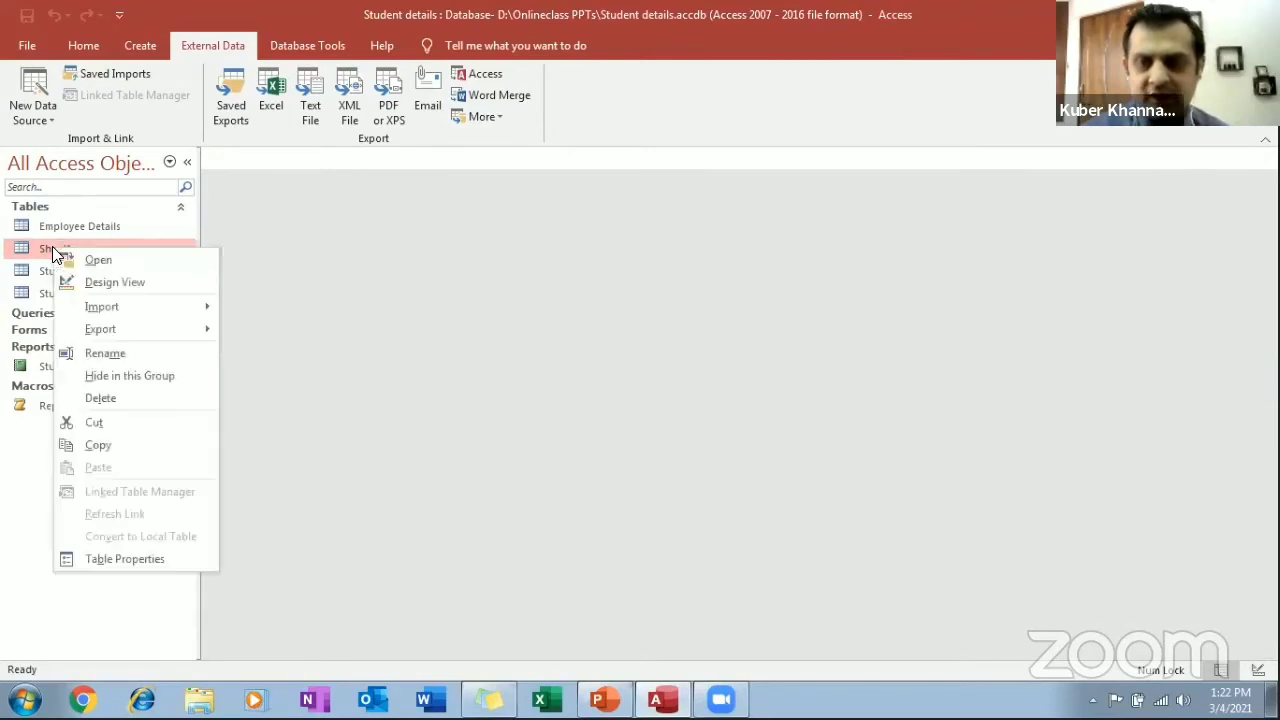
{"action": "left_click", "coordinate": [142, 352]}
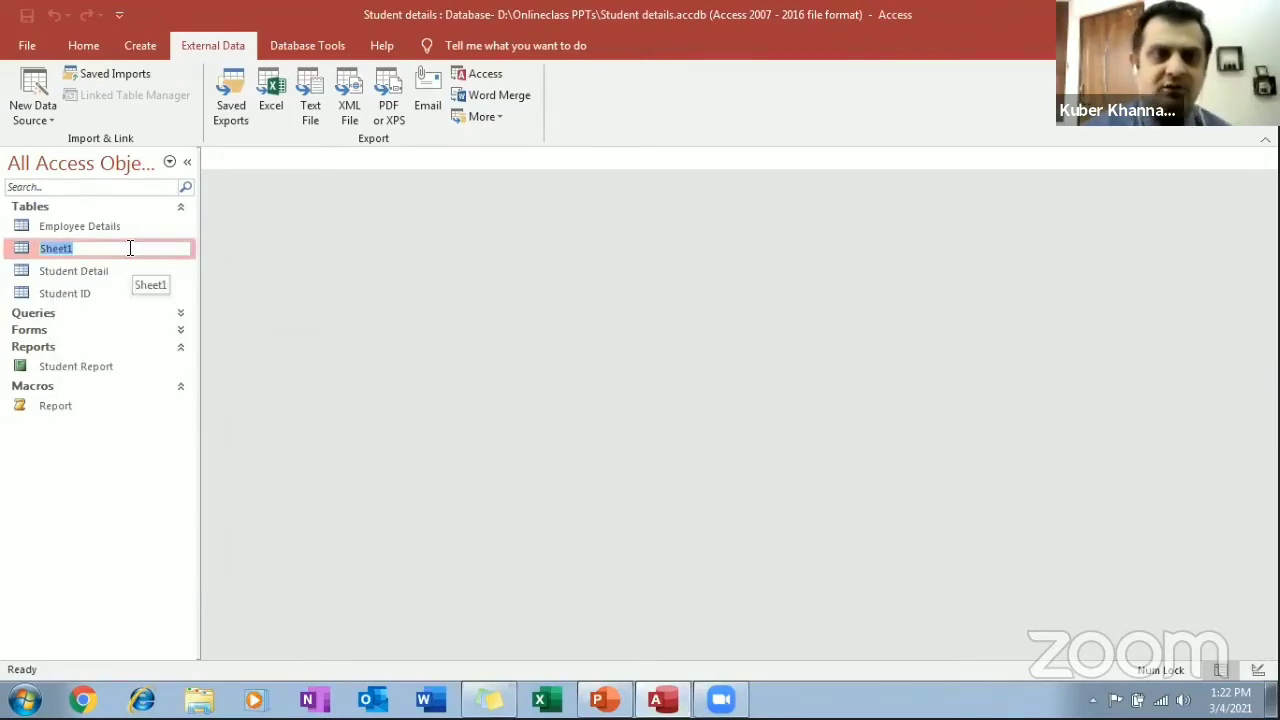
{"action": "type", "text": "st"}
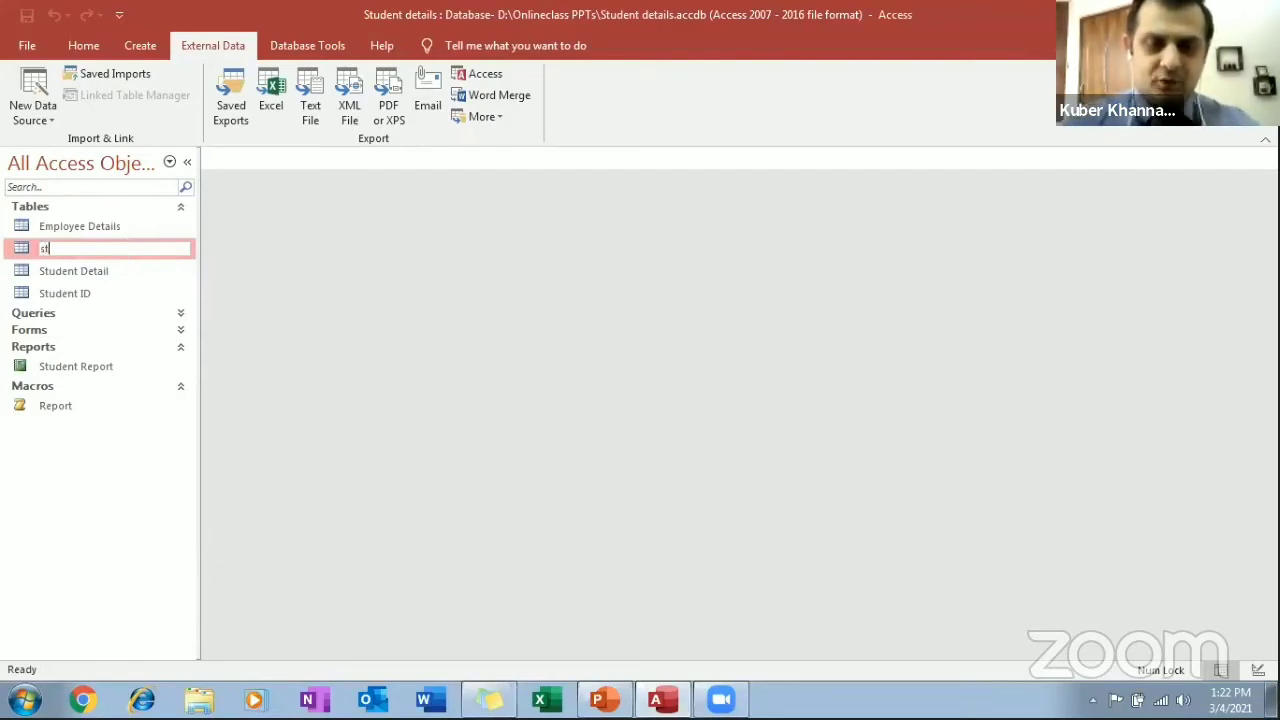
{"action": "type", "text": "udent"}
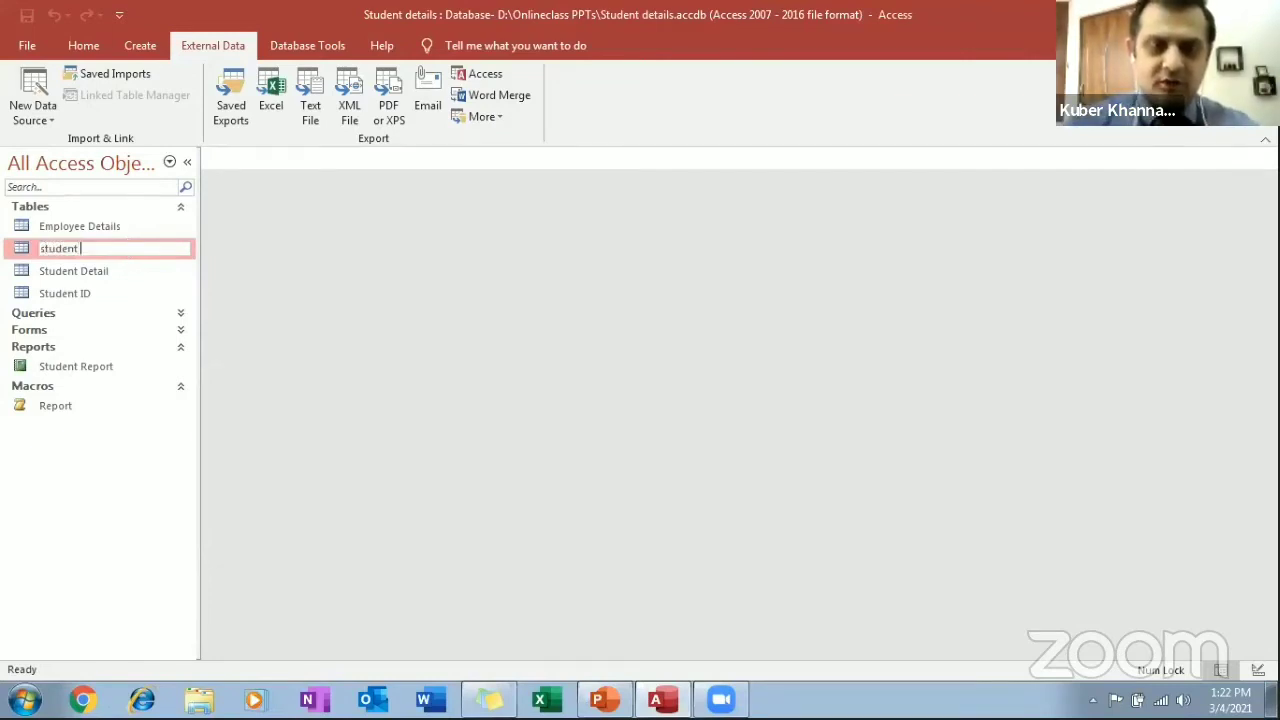
{"action": "type", "text": " marks"}
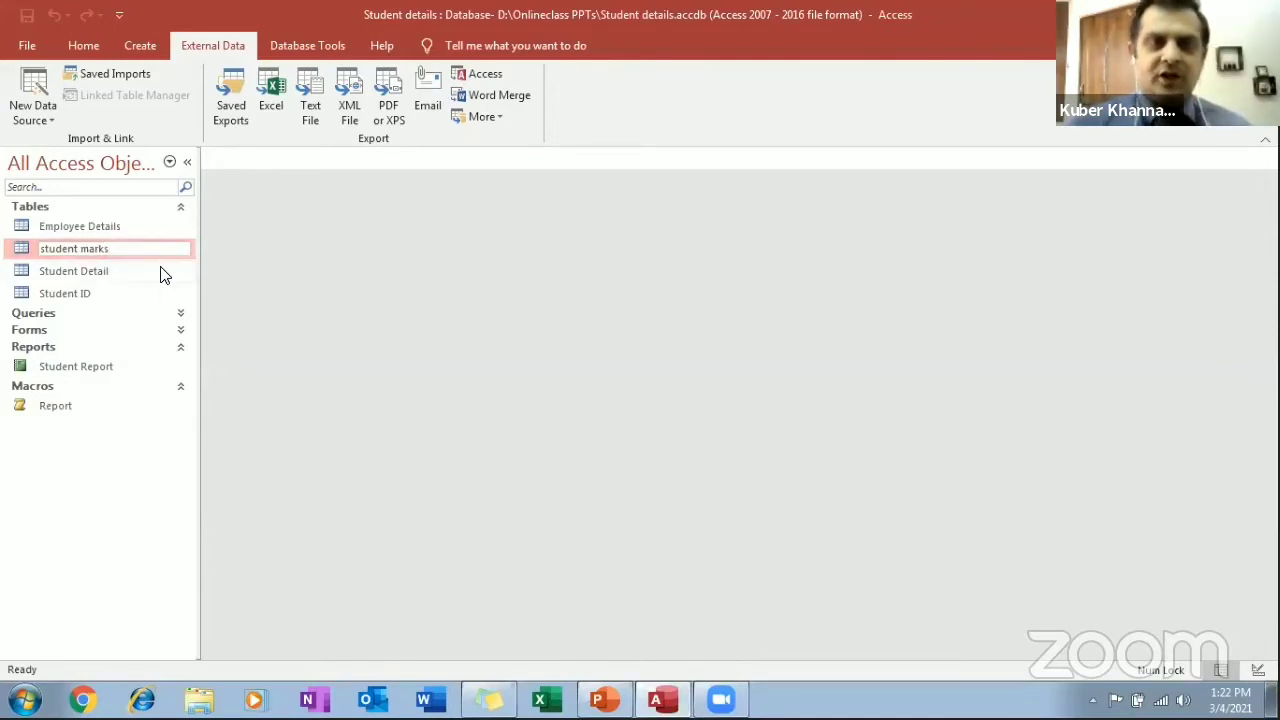
Commit the imported table's new name and open the student marks table
{"action": "left_click", "coordinate": [162, 230]}
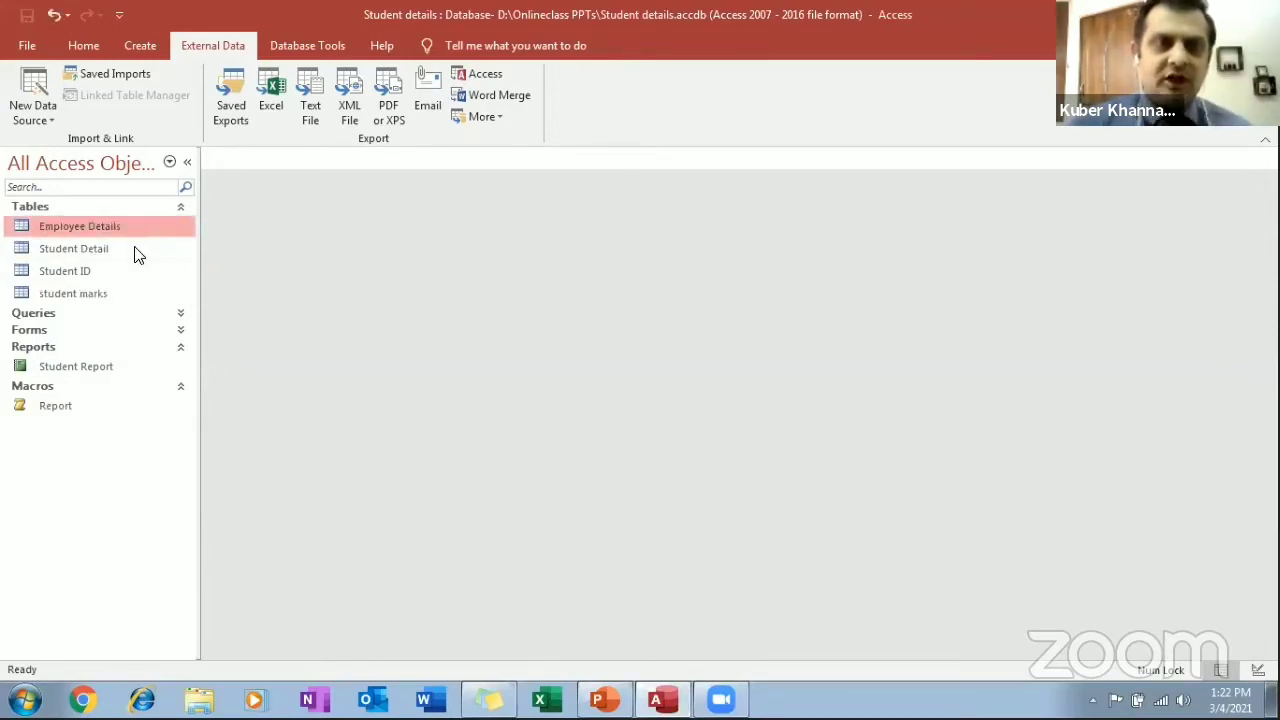
{"action": "left_click", "coordinate": [104, 293]}
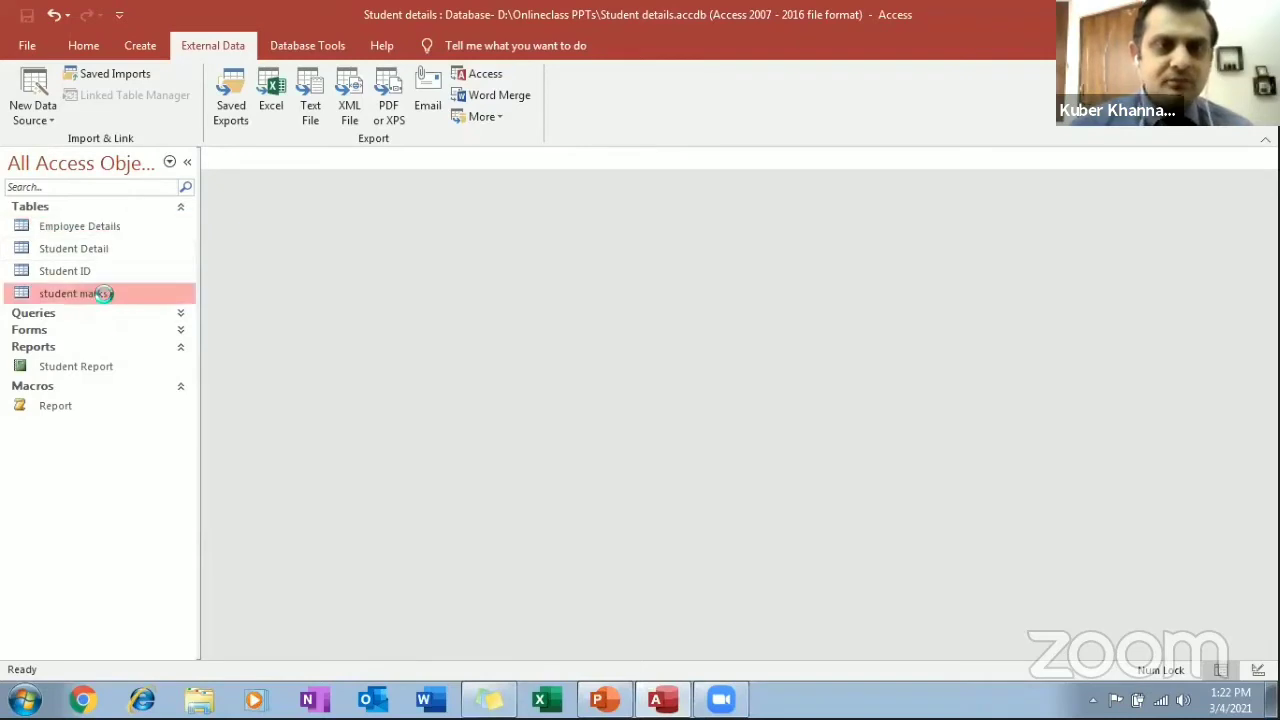
{"action": "double_click", "coordinate": [104, 293]}
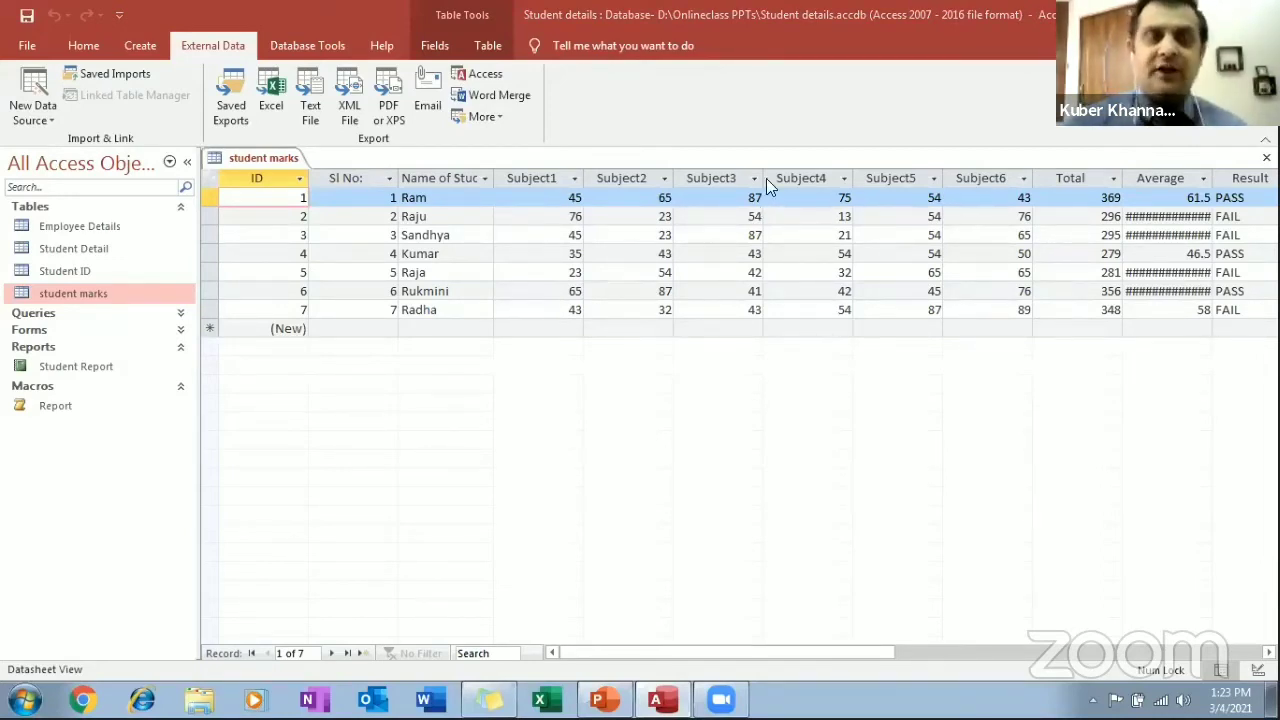
Export the Student ID table to Student ID.xlsx as an Excel Workbook with formatting and layout, opening the file on completion
{"action": "left_click", "coordinate": [68, 270]}
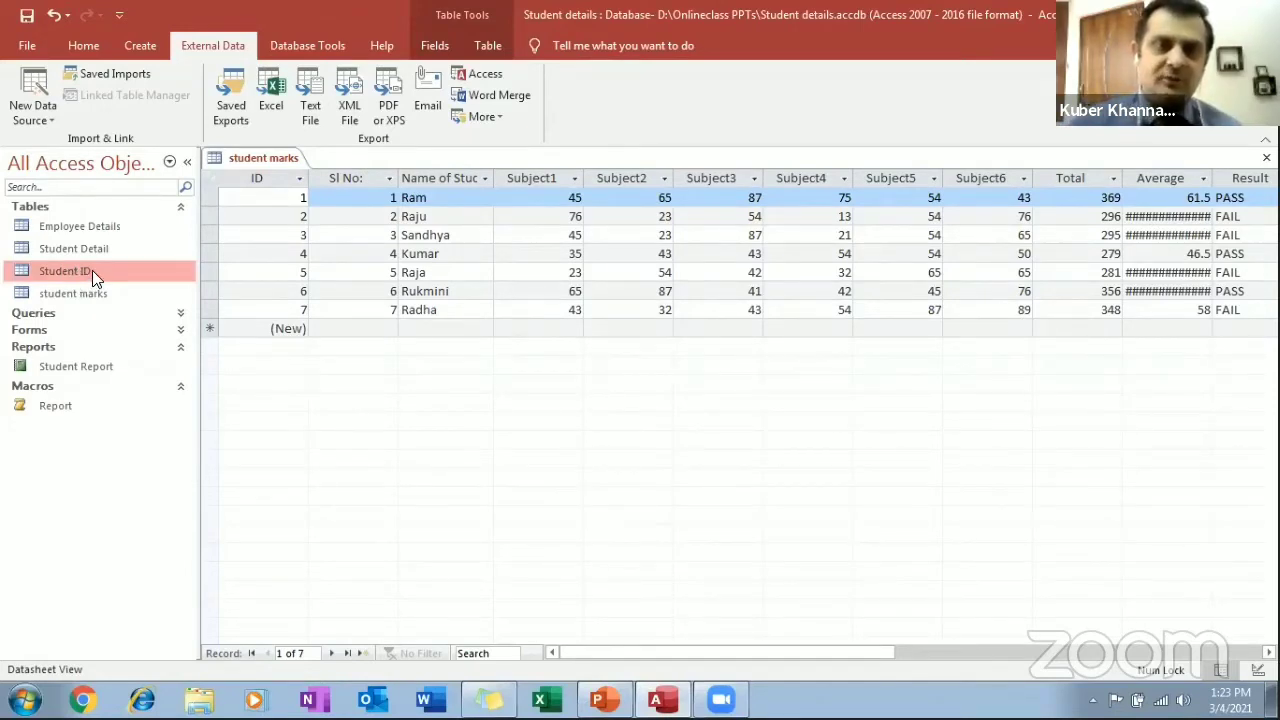
{"action": "left_click", "coordinate": [270, 108]}
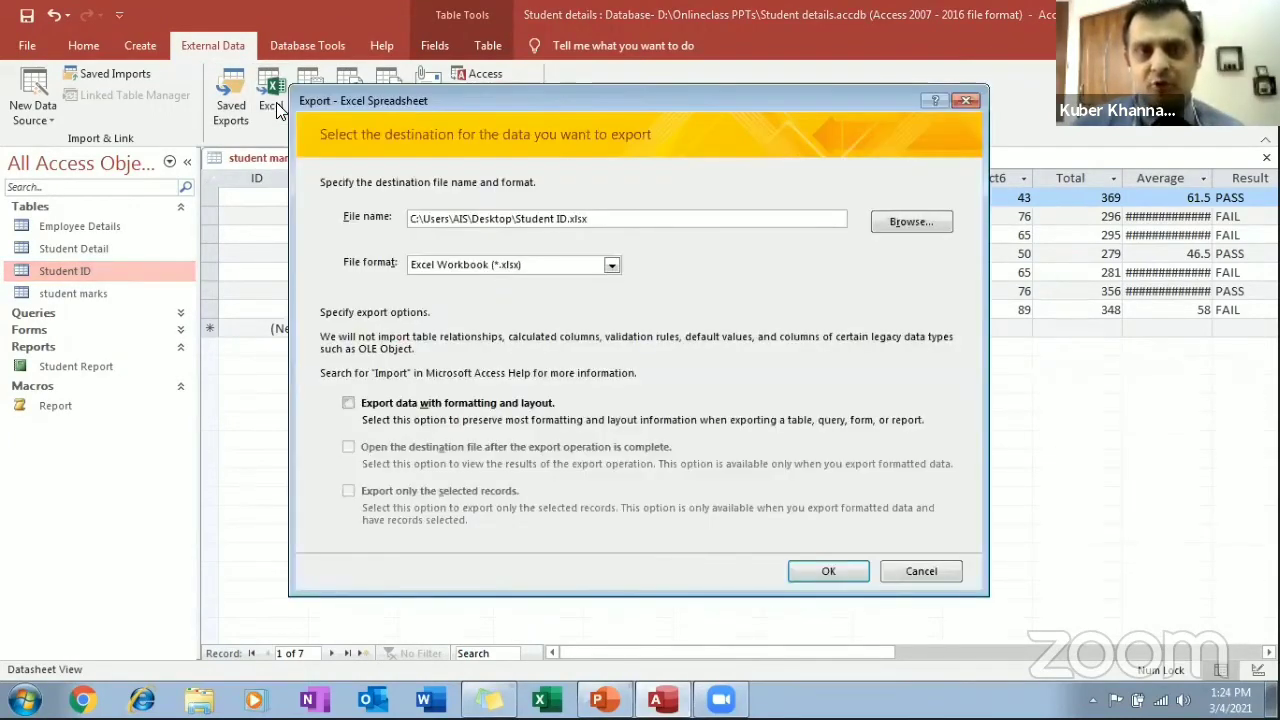
{"action": "left_click", "coordinate": [612, 266]}
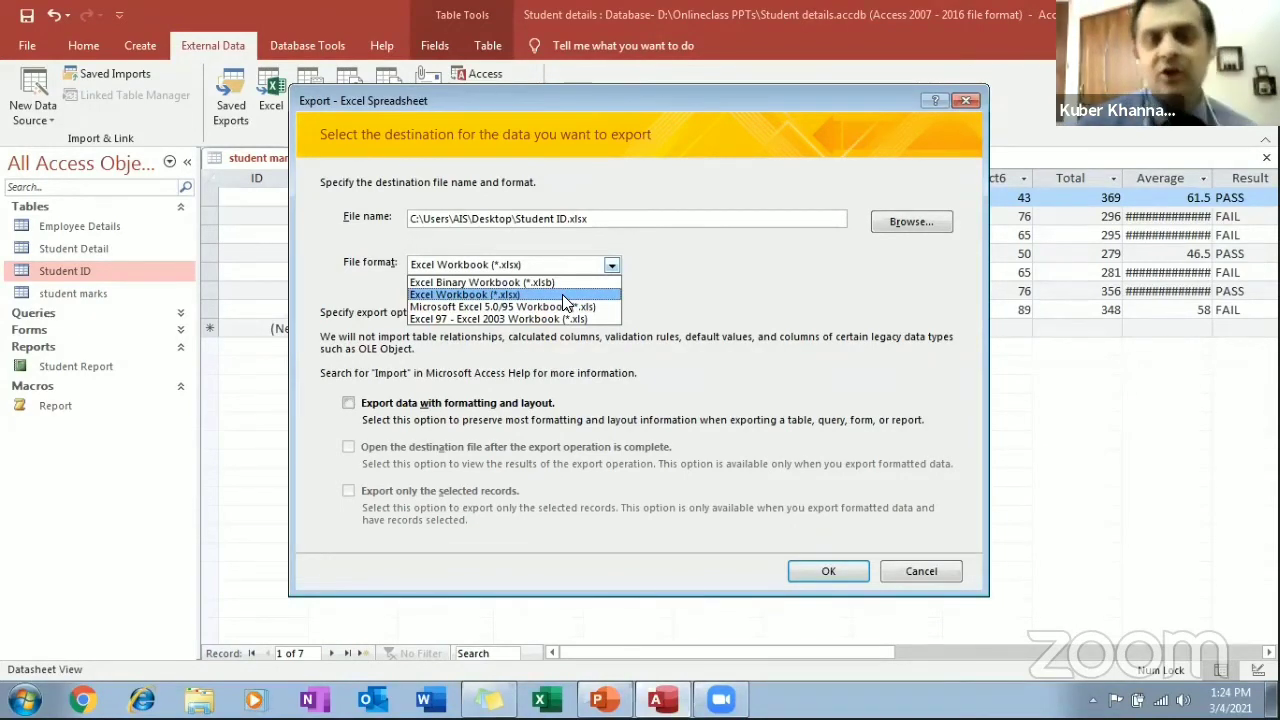
{"action": "left_click", "coordinate": [562, 294]}
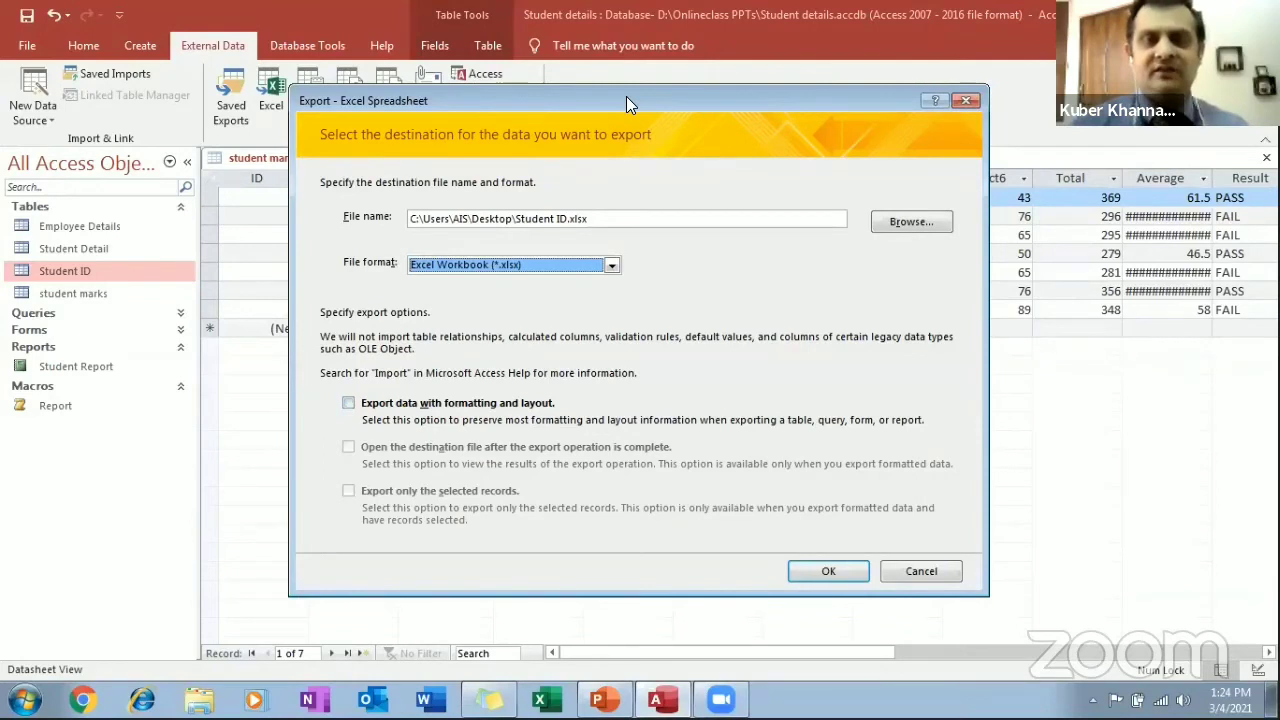
{"action": "left_click_drag", "start_coordinate": [626, 96], "coordinate": [642, 44]}
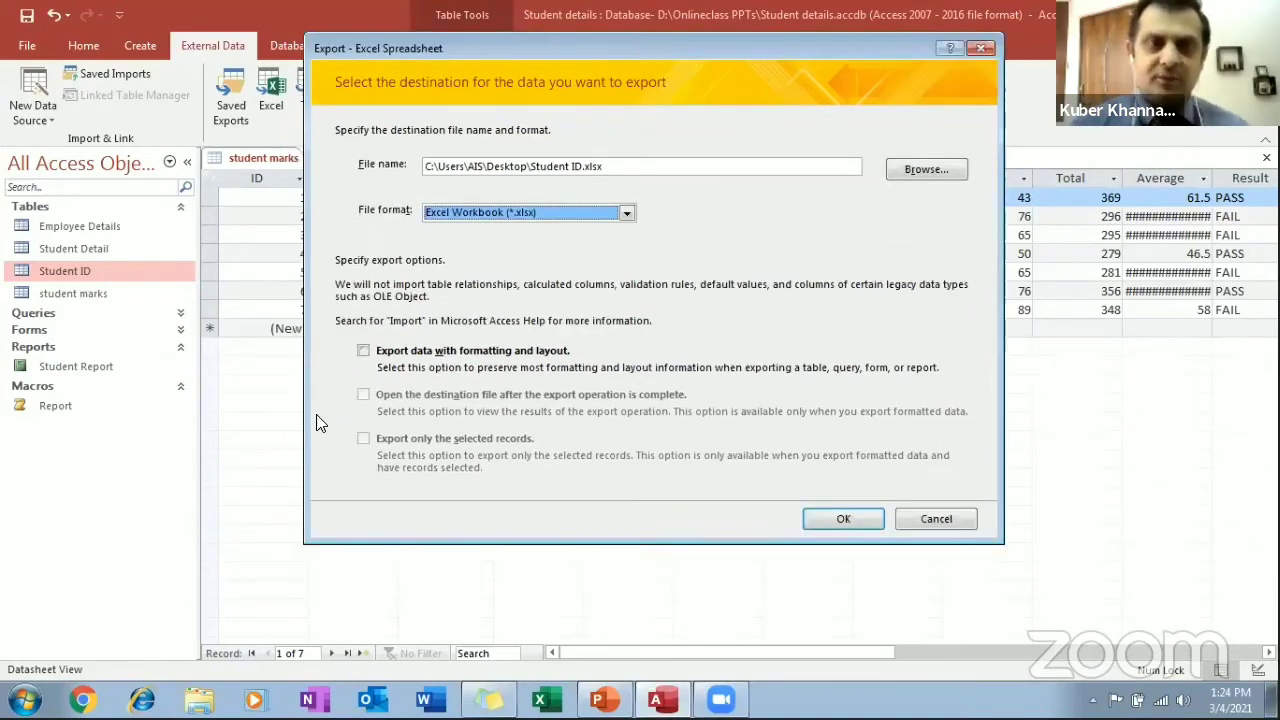
{"action": "left_click", "coordinate": [363, 351]}
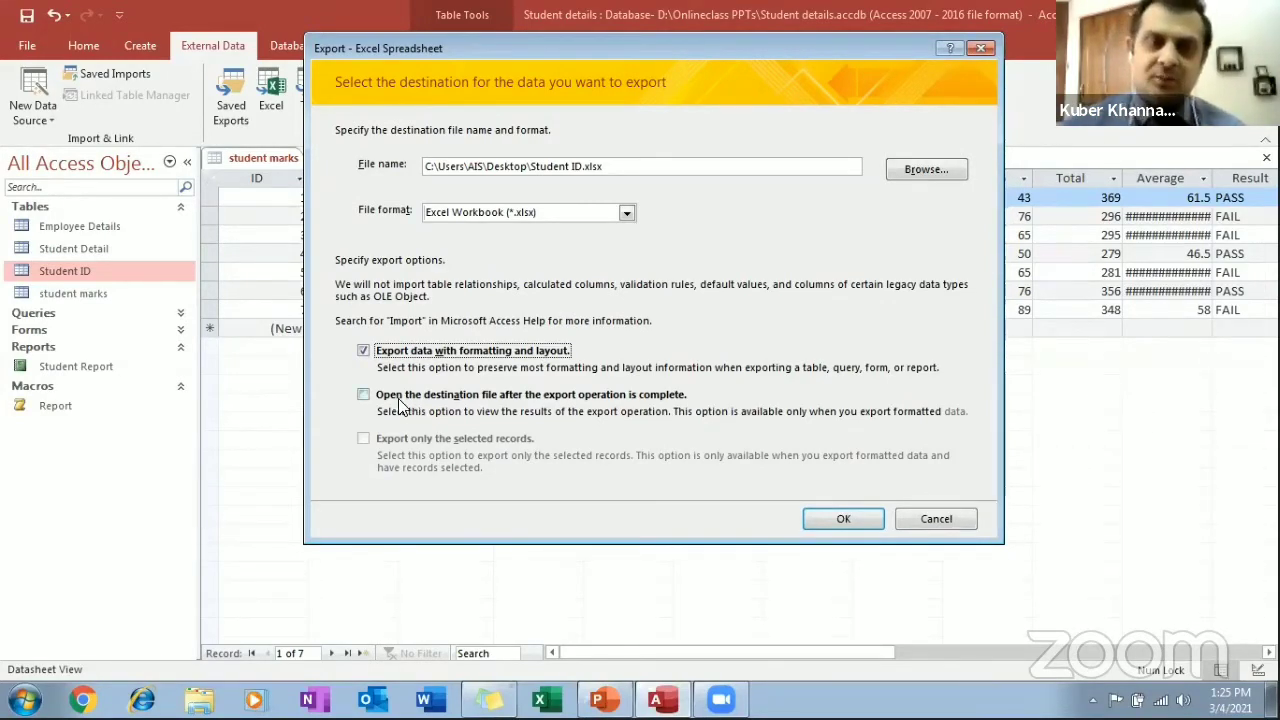
{"action": "left_click", "coordinate": [365, 398]}
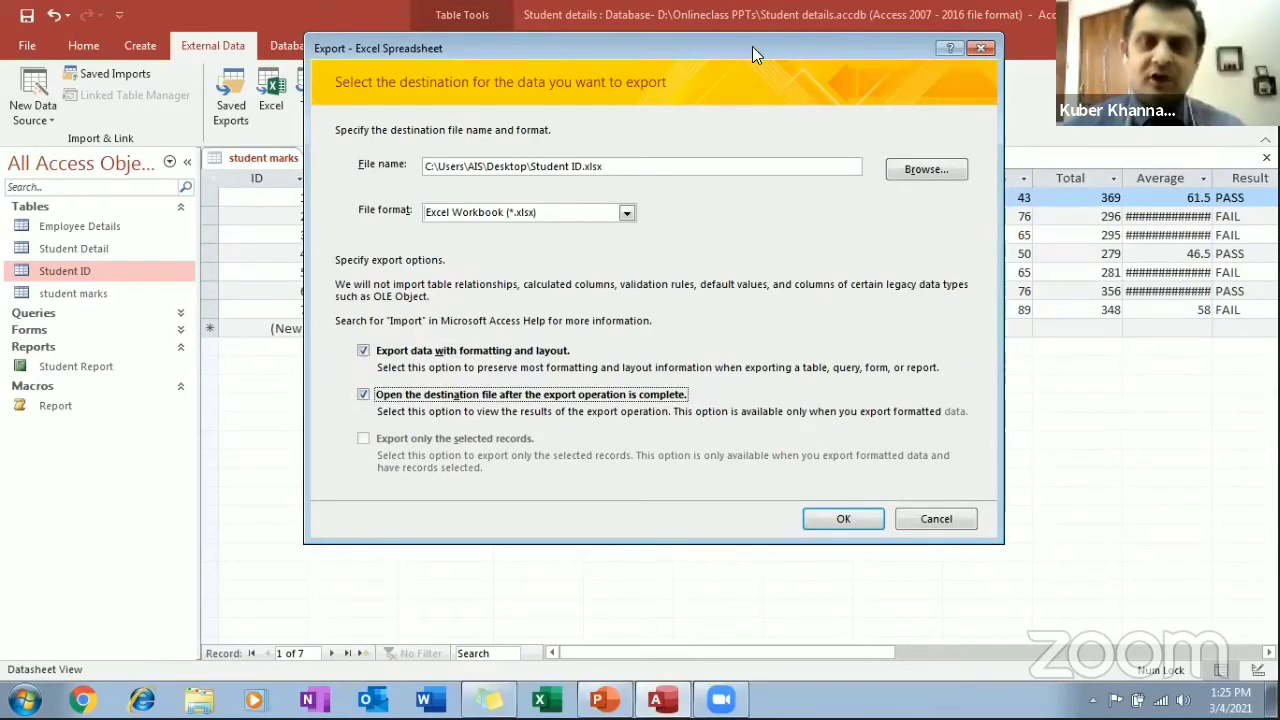
{"action": "left_click_drag", "start_coordinate": [752, 46], "coordinate": [686, 52]}
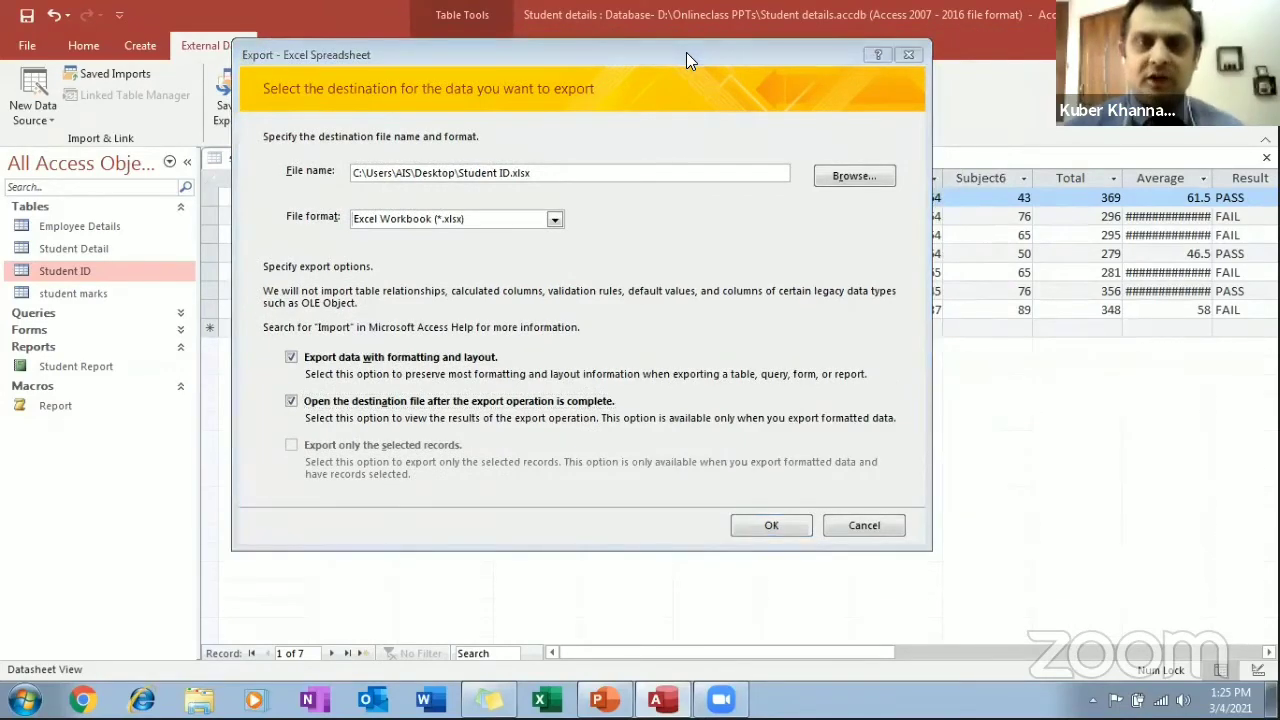
{"action": "left_click", "coordinate": [780, 527]}
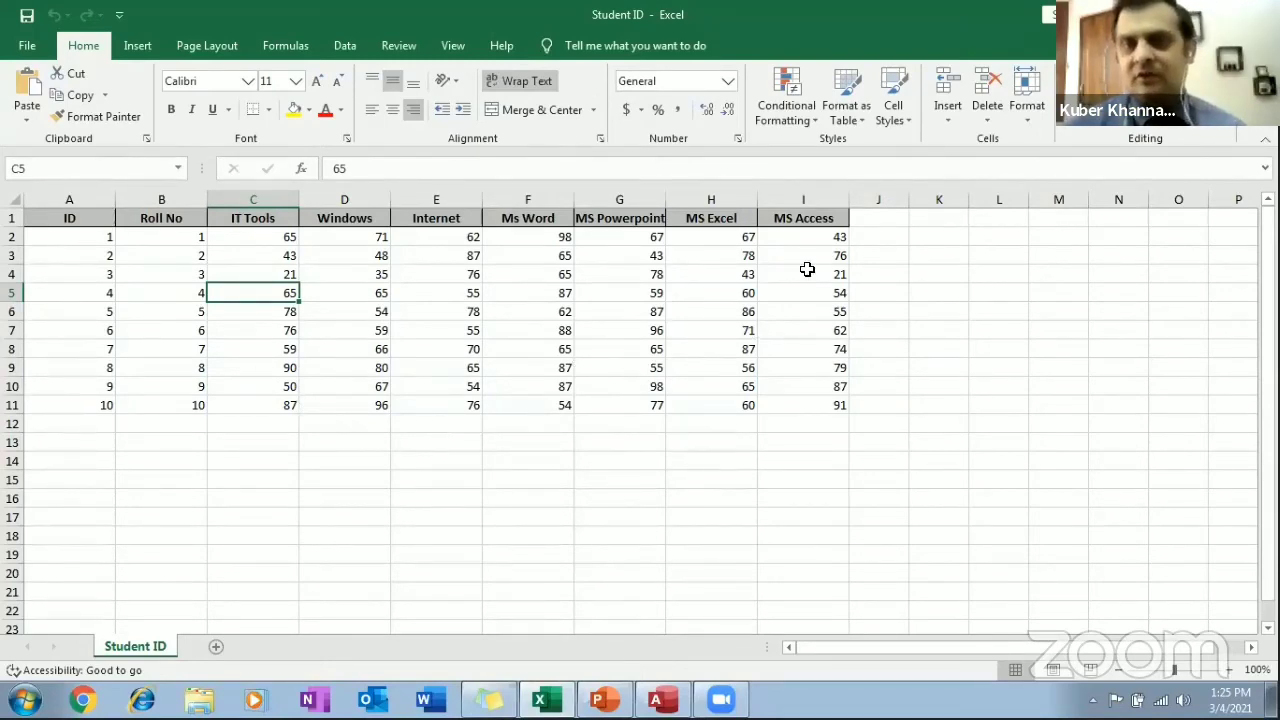
Close the exported Student ID workbook and save the export steps as Export-Student ID
{"action": "left_click", "coordinate": [1259, 14]}
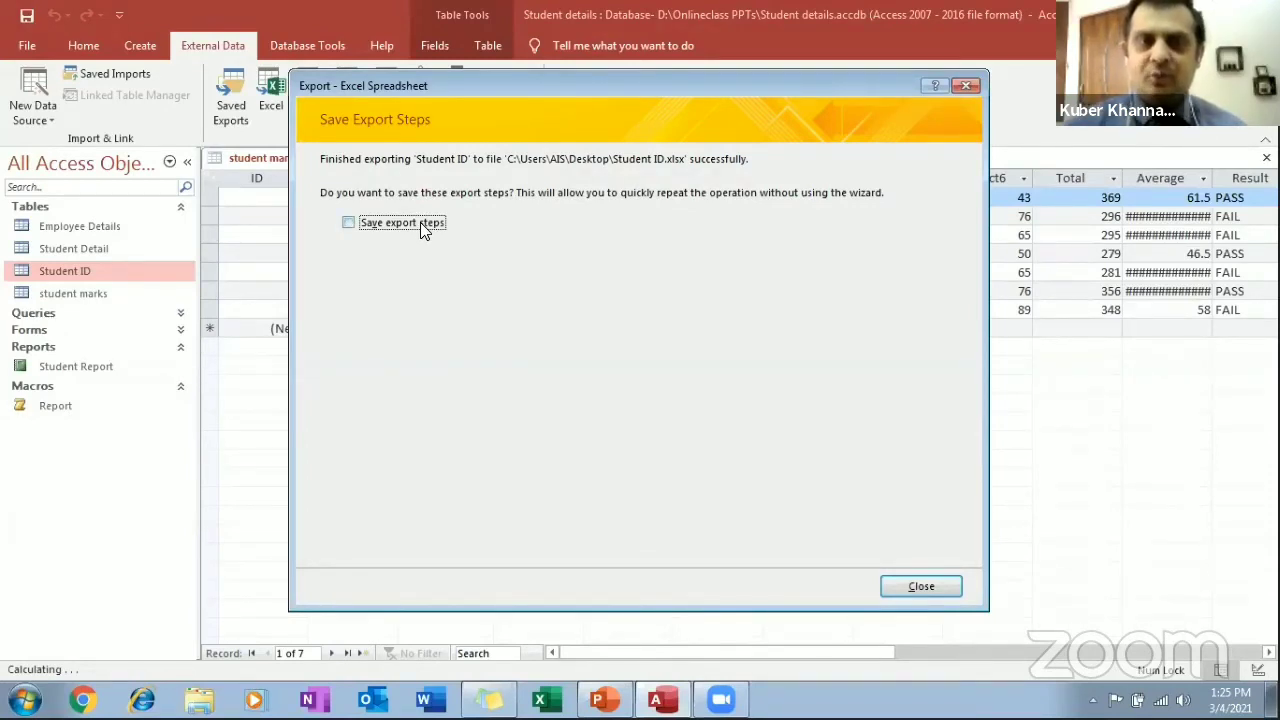
{"action": "left_click", "coordinate": [420, 222]}
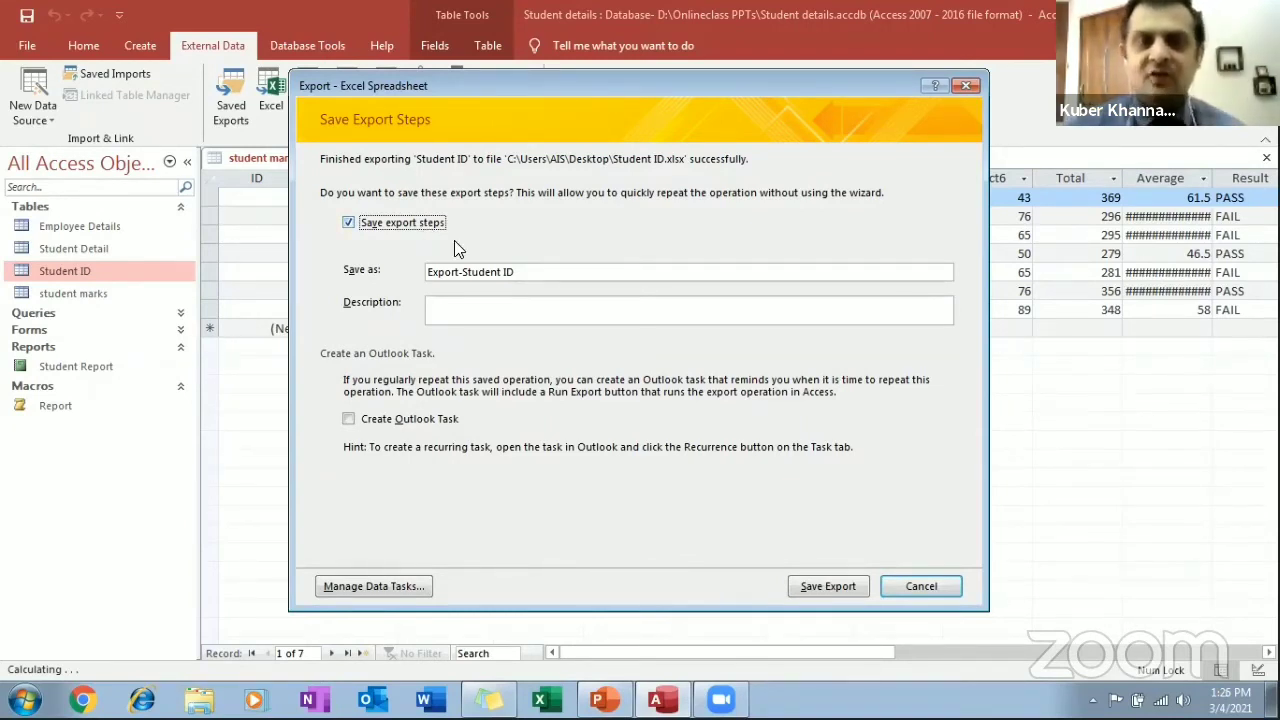
{"action": "left_click", "coordinate": [828, 586]}
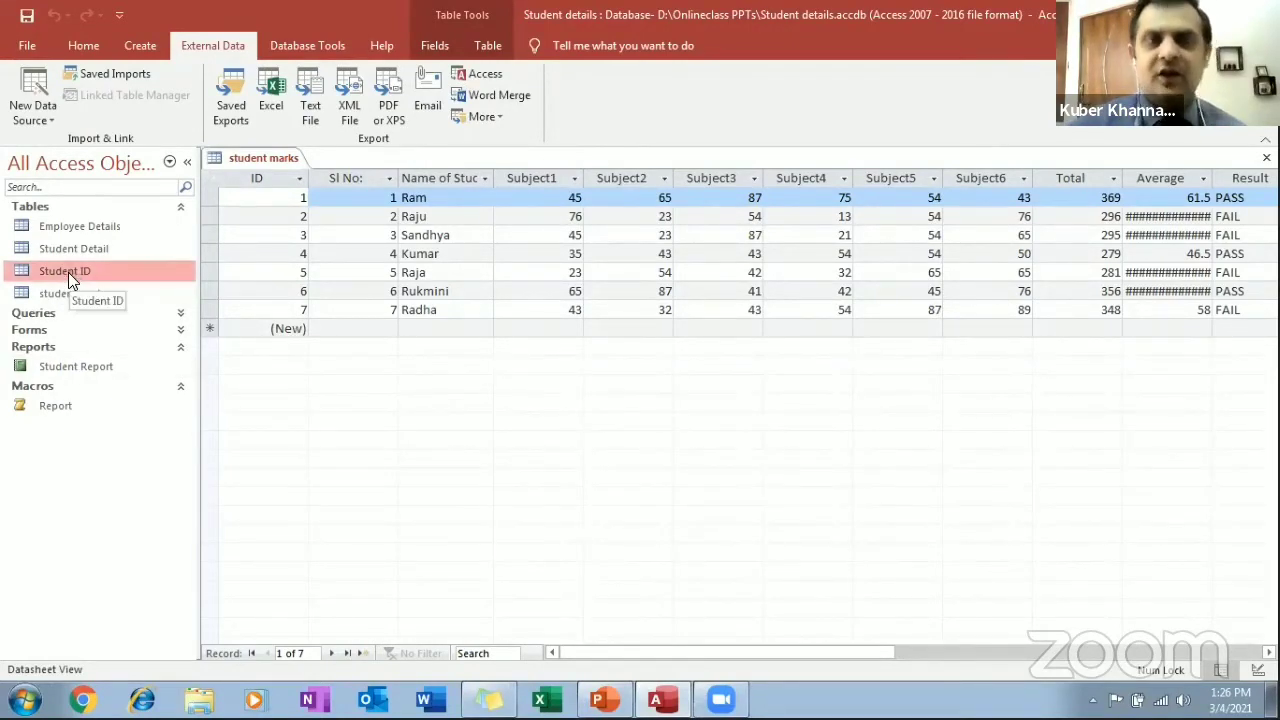
Export the student marks table to student marks.txt with formatting and layout and Windows (default) encoding, opening the file on completion
{"action": "left_click", "coordinate": [316, 120]}
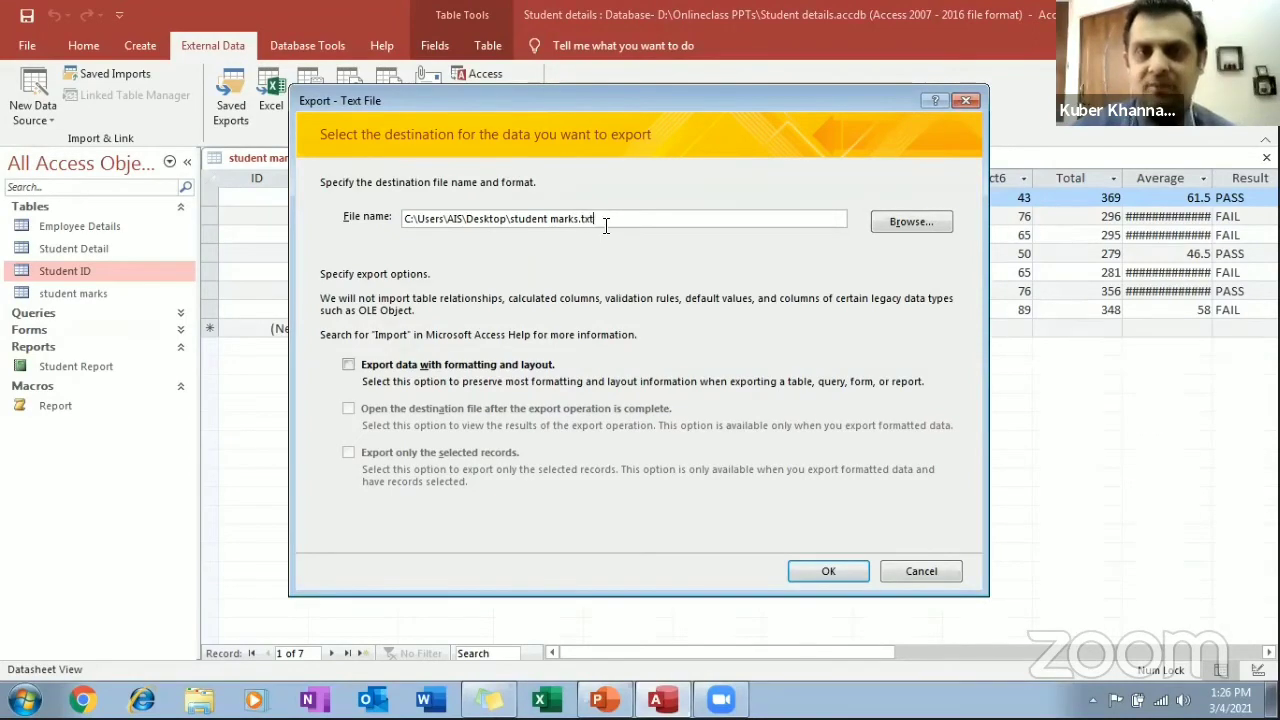
{"action": "left_click", "coordinate": [348, 366]}
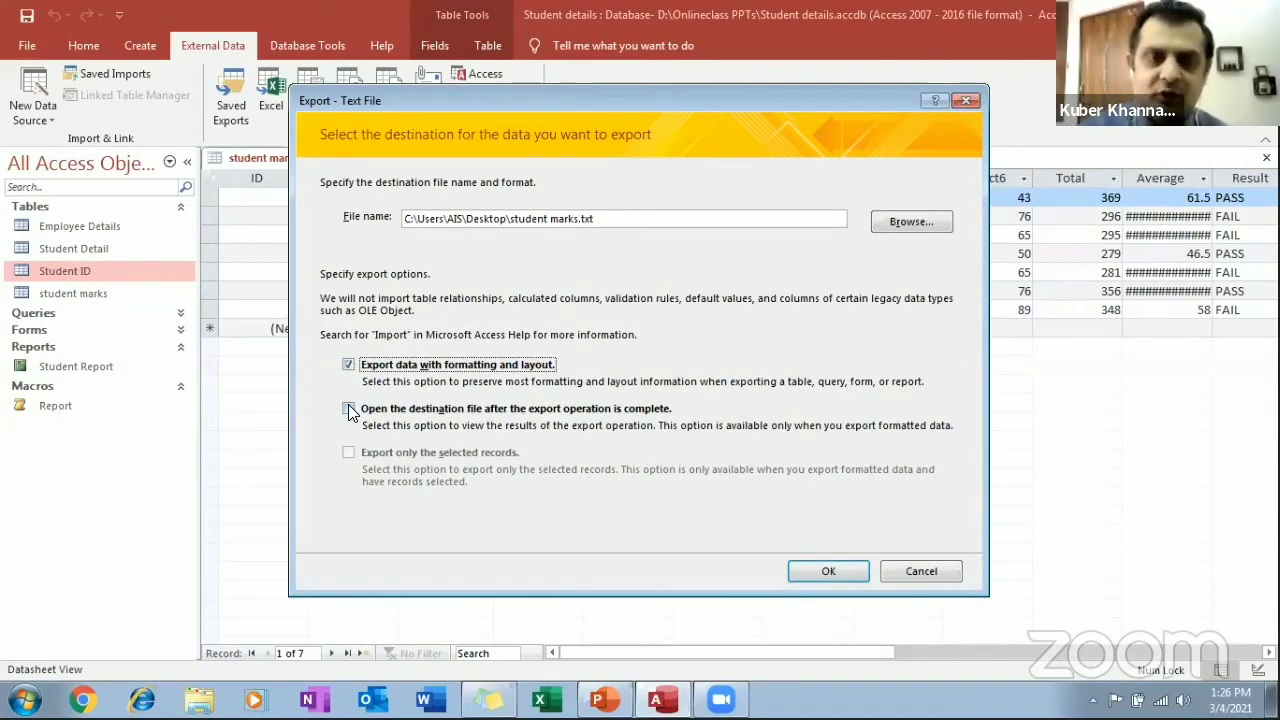
{"action": "left_click", "coordinate": [348, 409]}
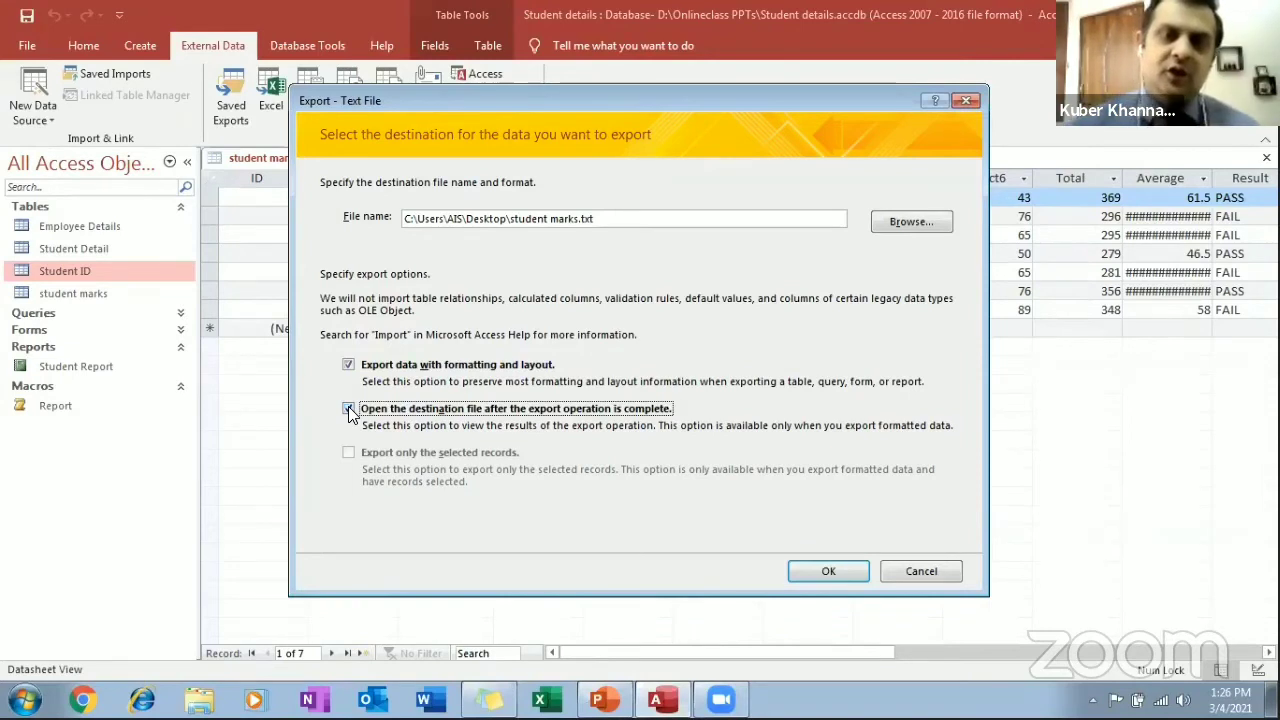
{"action": "left_click", "coordinate": [349, 411]}
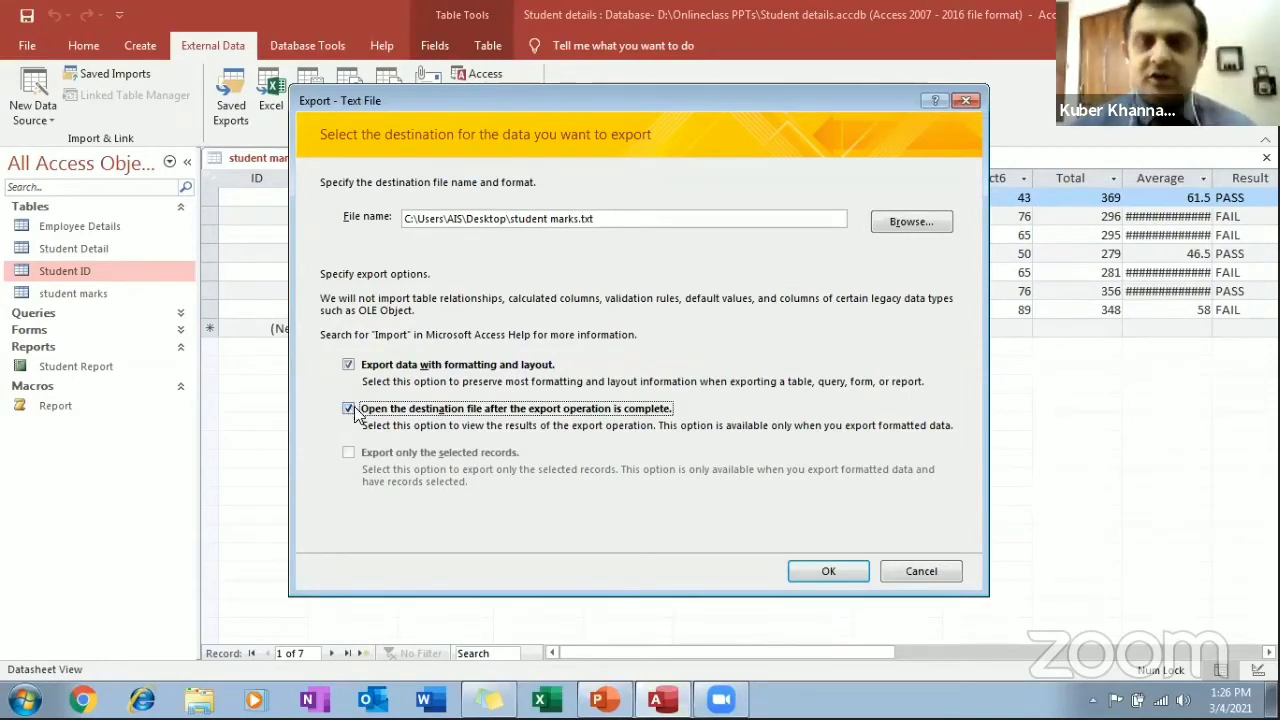
{"action": "left_click", "coordinate": [840, 575]}
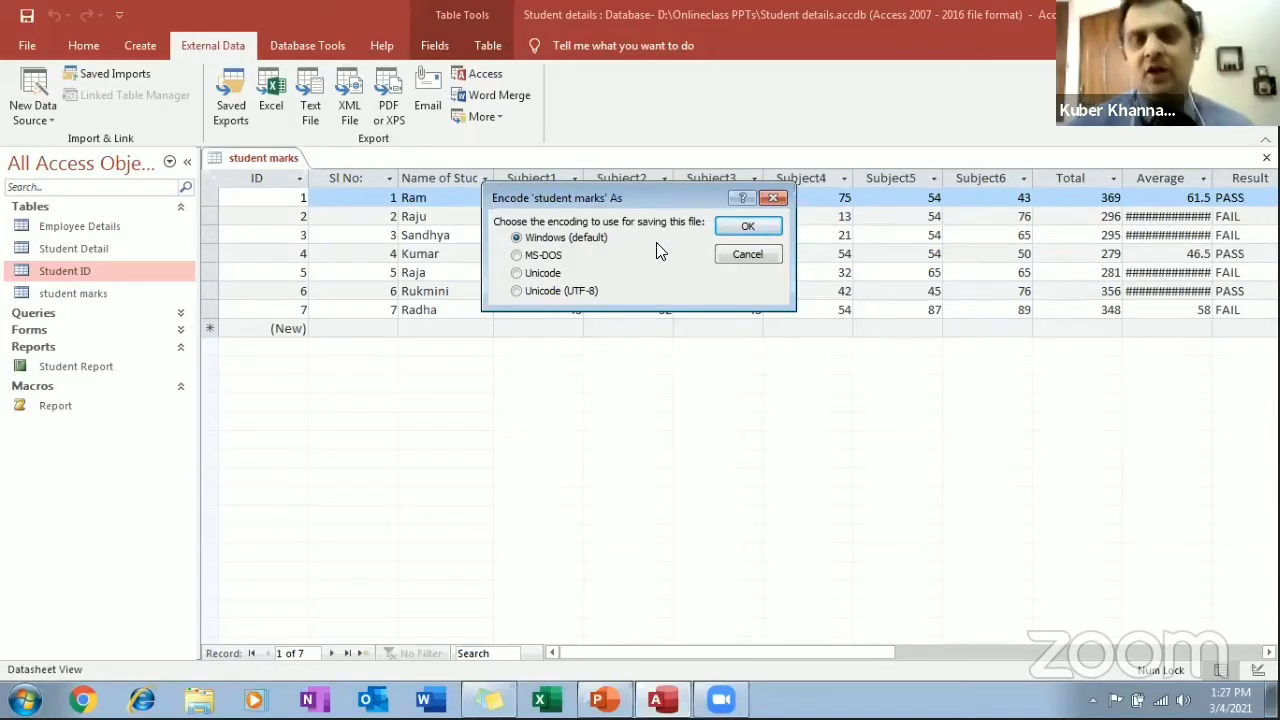
{"action": "left_click", "coordinate": [767, 232]}
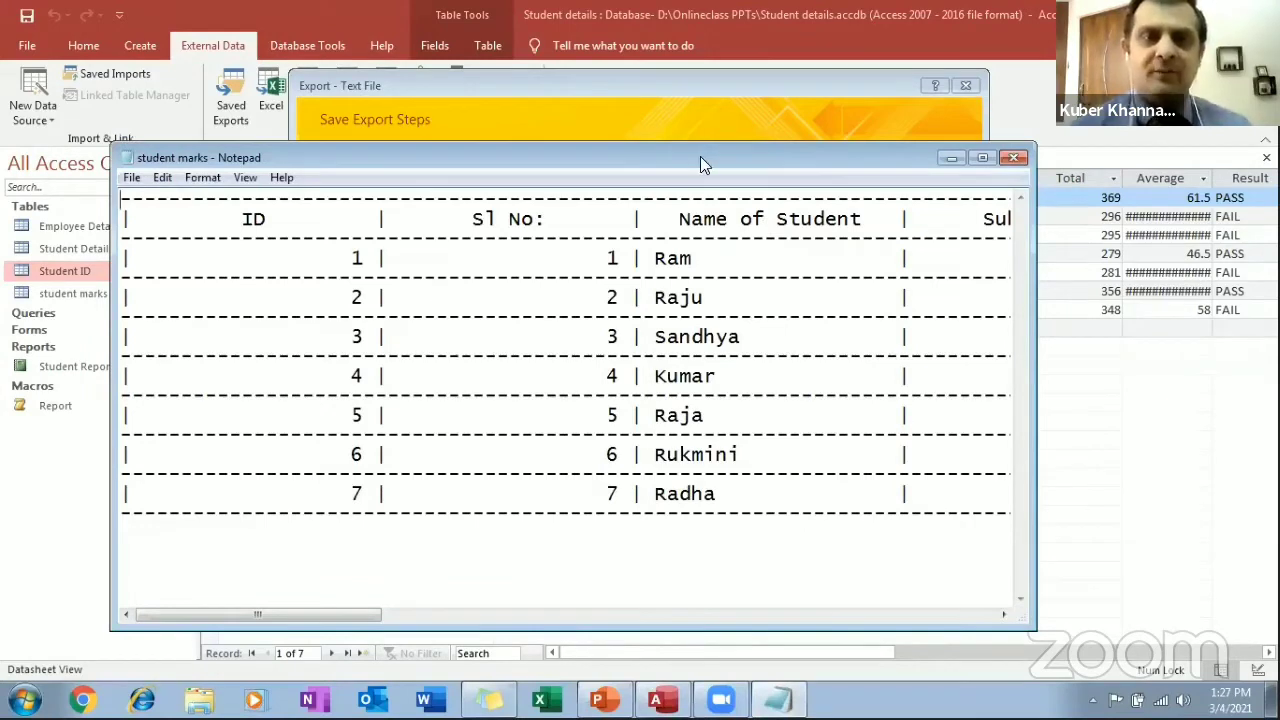
Look over the exported student marks text file, close it, and save the export steps as Export-student marks
{"action": "left_click_drag", "start_coordinate": [698, 156], "coordinate": [631, 125]}
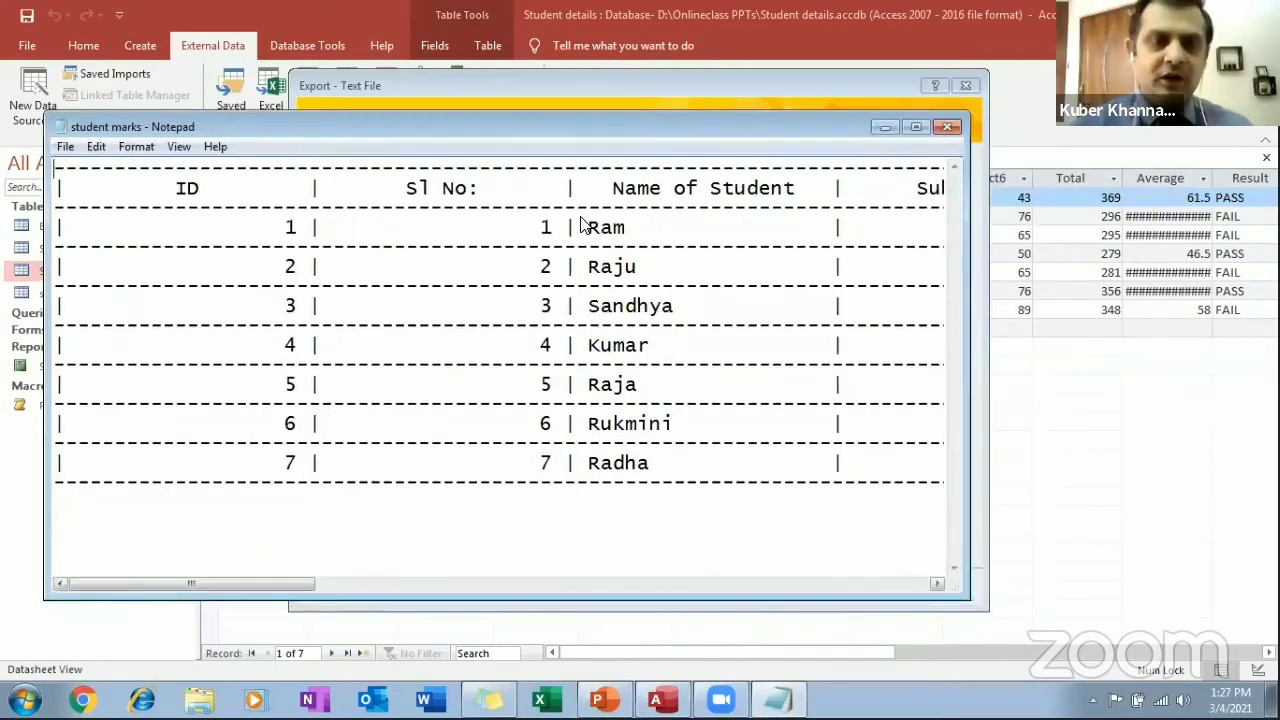
{"action": "left_click_drag", "start_coordinate": [304, 588], "coordinate": [286, 551]}
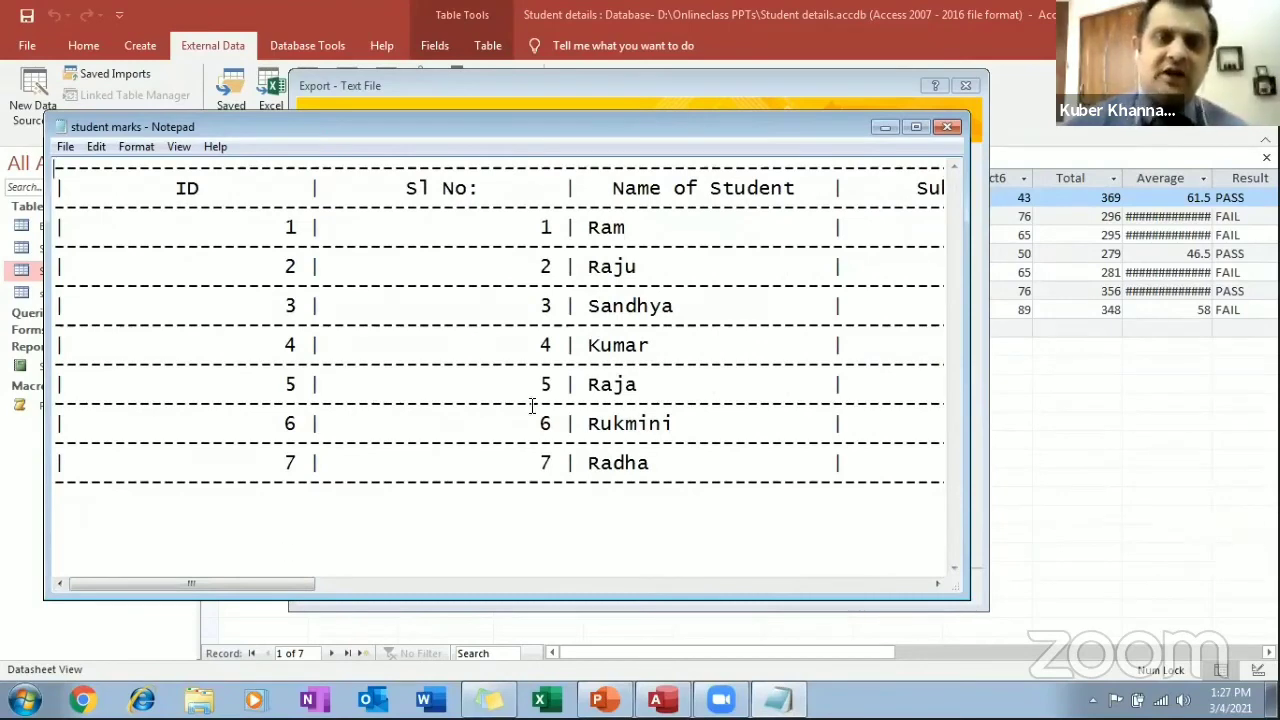
{"action": "left_click", "coordinate": [947, 126]}
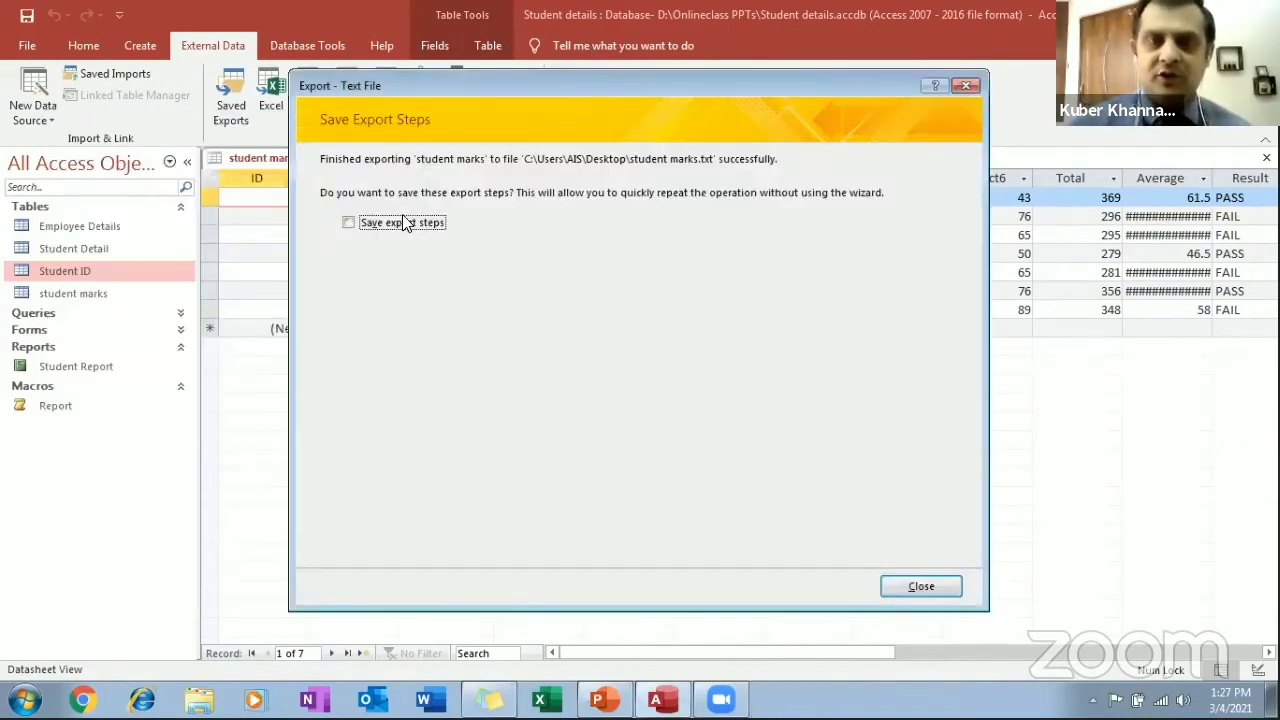
{"action": "left_click", "coordinate": [368, 224]}
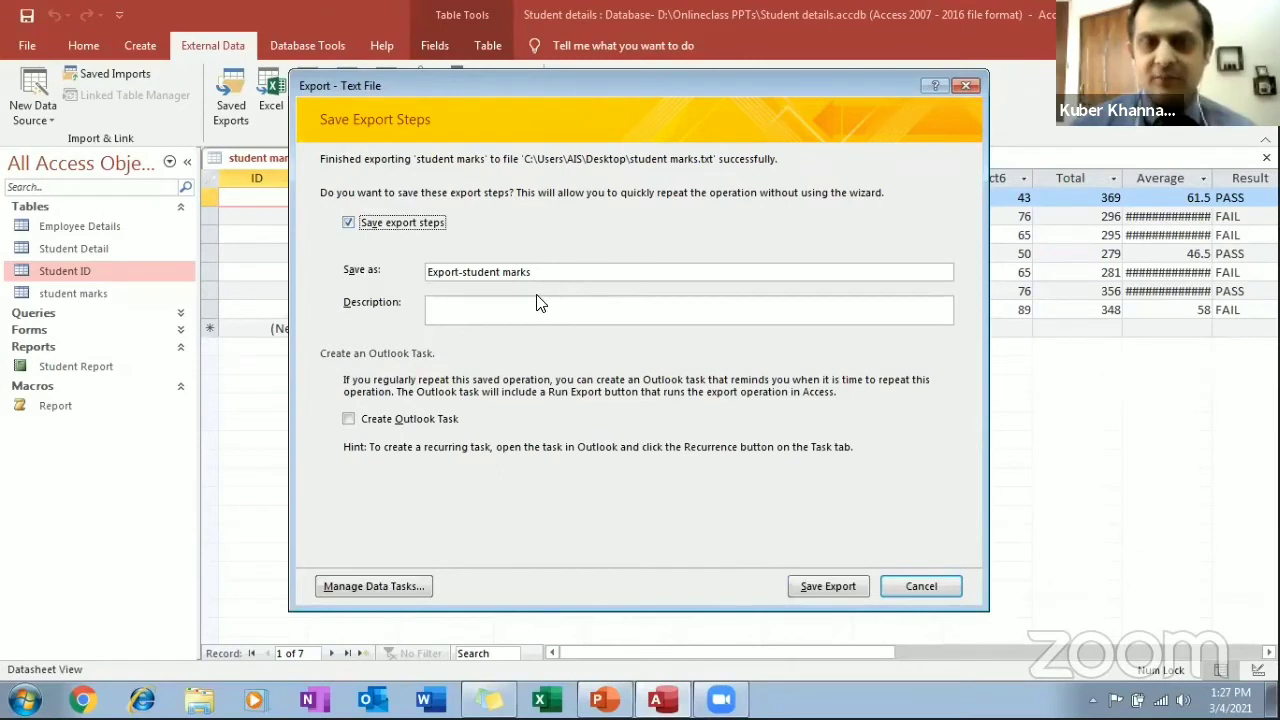
{"action": "left_click", "coordinate": [840, 584]}
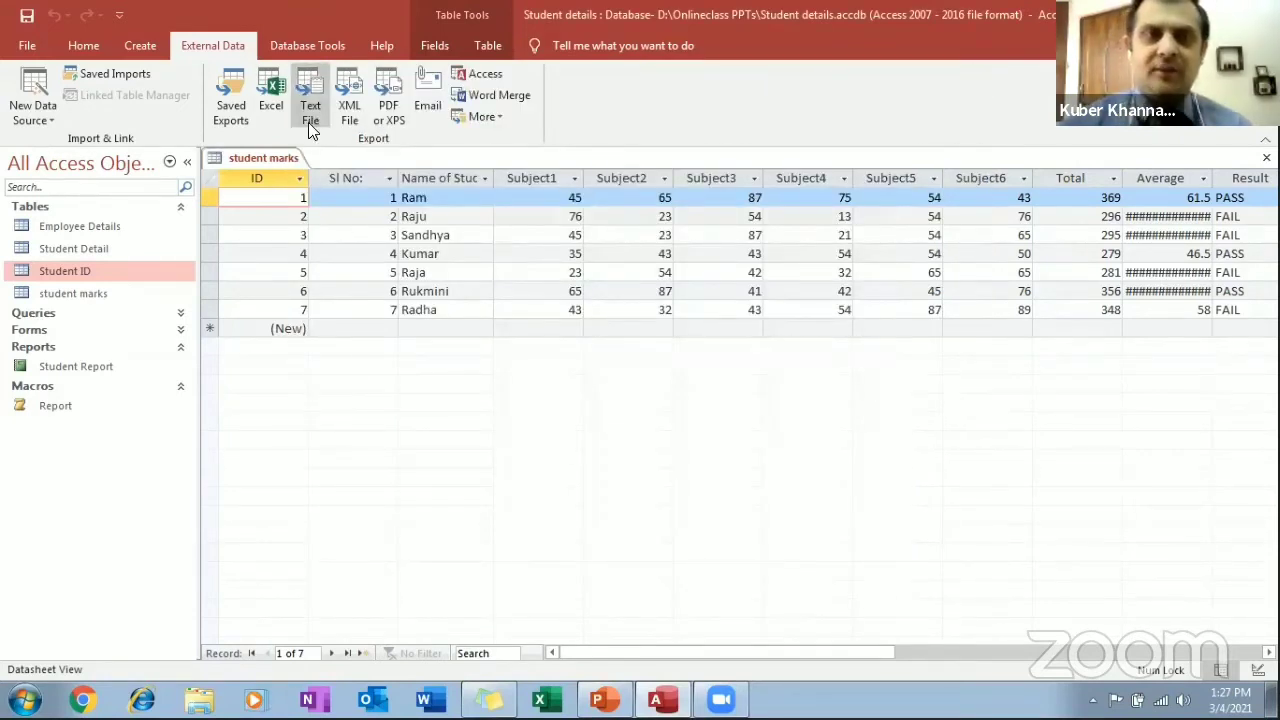
Publish the student marks table to the Desktop as a minimum-size PDF, view it, and close it without saving the export steps
{"action": "left_click", "coordinate": [392, 116]}
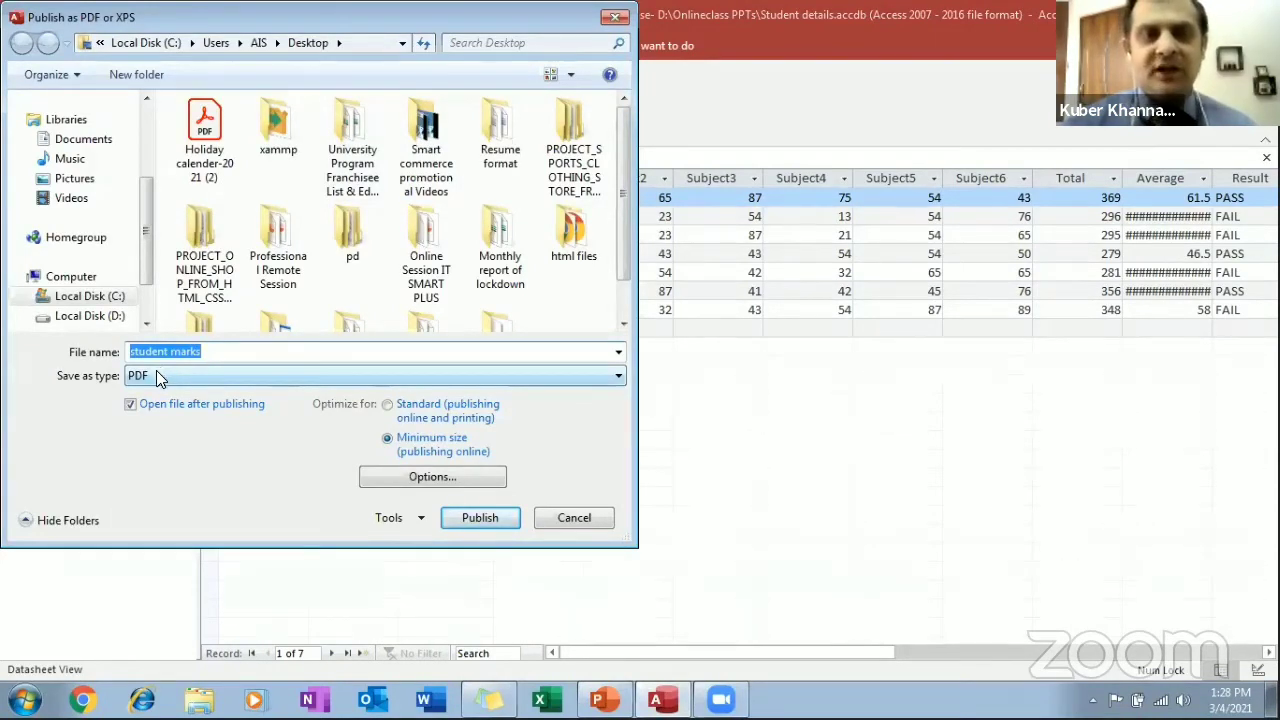
{"action": "left_click", "coordinate": [470, 518]}
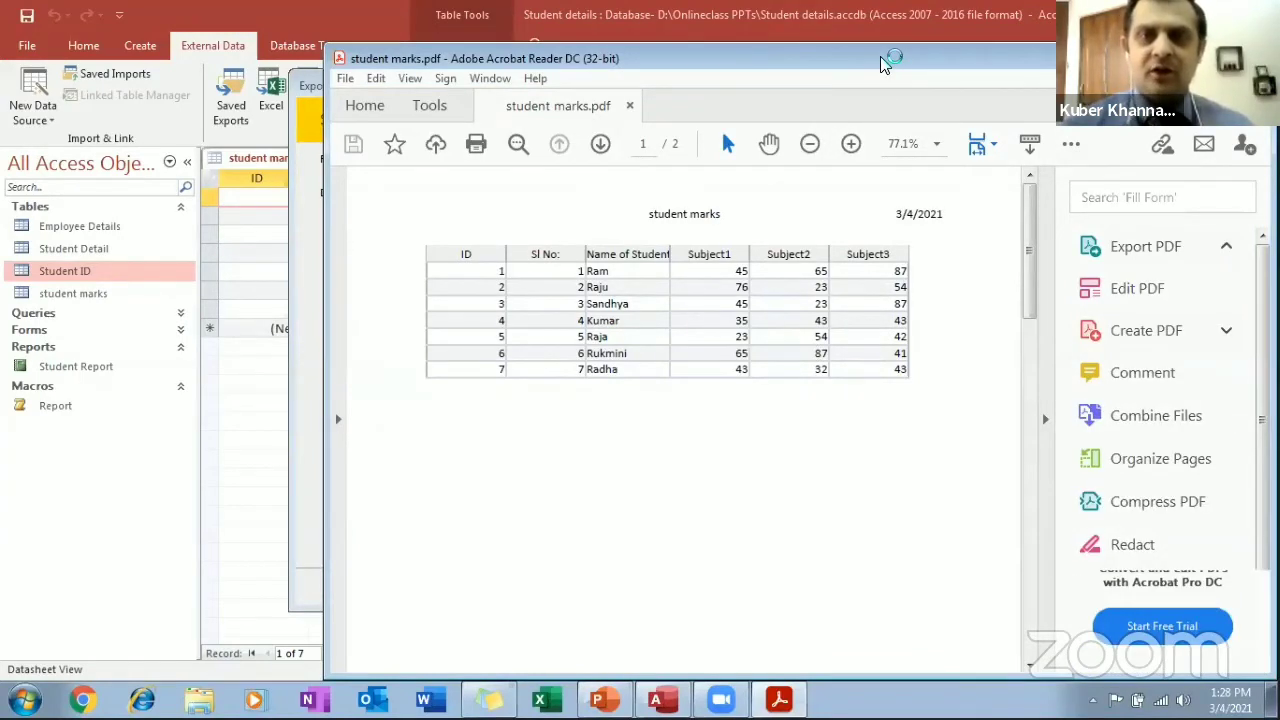
{"action": "left_click_drag", "start_coordinate": [881, 57], "coordinate": [743, 16]}
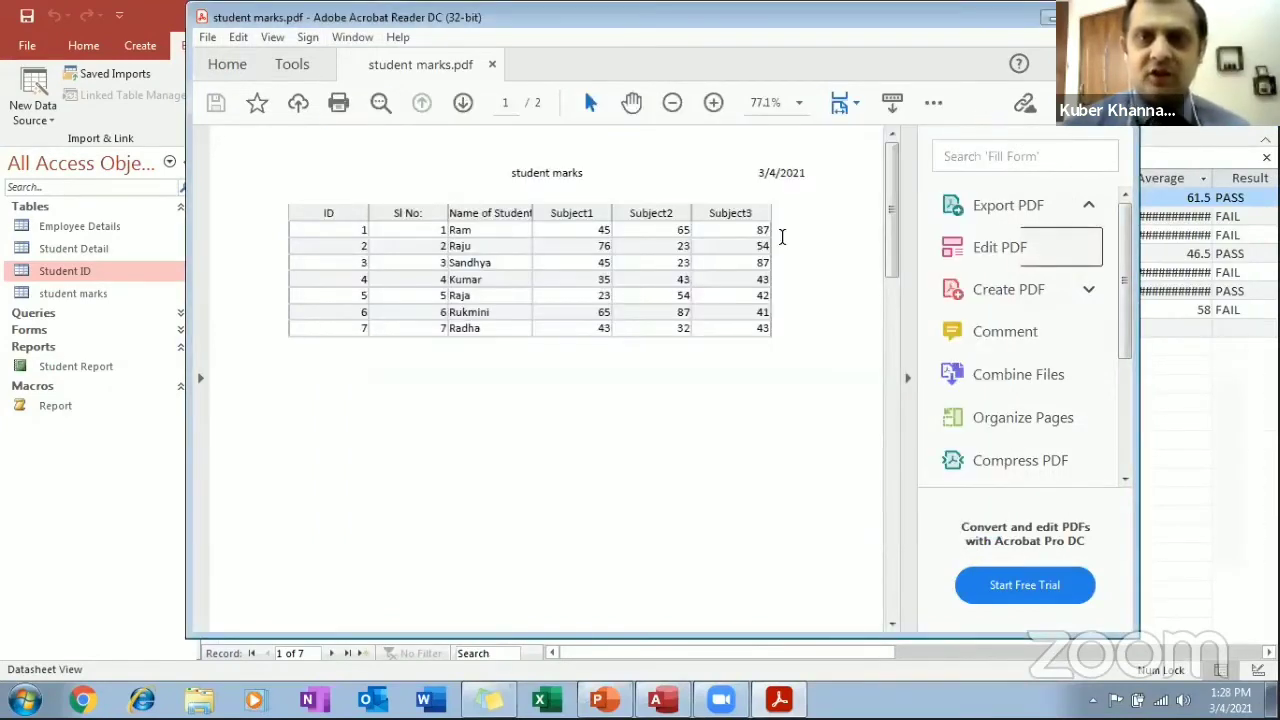
{"action": "mouse_move", "coordinate": [890, 235]}
{"action": "left_mouse_down"}
{"action": "mouse_move", "coordinate": [904, 492]}
{"action": "mouse_move", "coordinate": [893, 212]}
{"action": "mouse_move", "coordinate": [923, 417]}
{"action": "mouse_move", "coordinate": [902, 330]}
{"action": "mouse_move", "coordinate": [923, 443]}
{"action": "mouse_move", "coordinate": [900, 221]}
{"action": "left_mouse_up"}
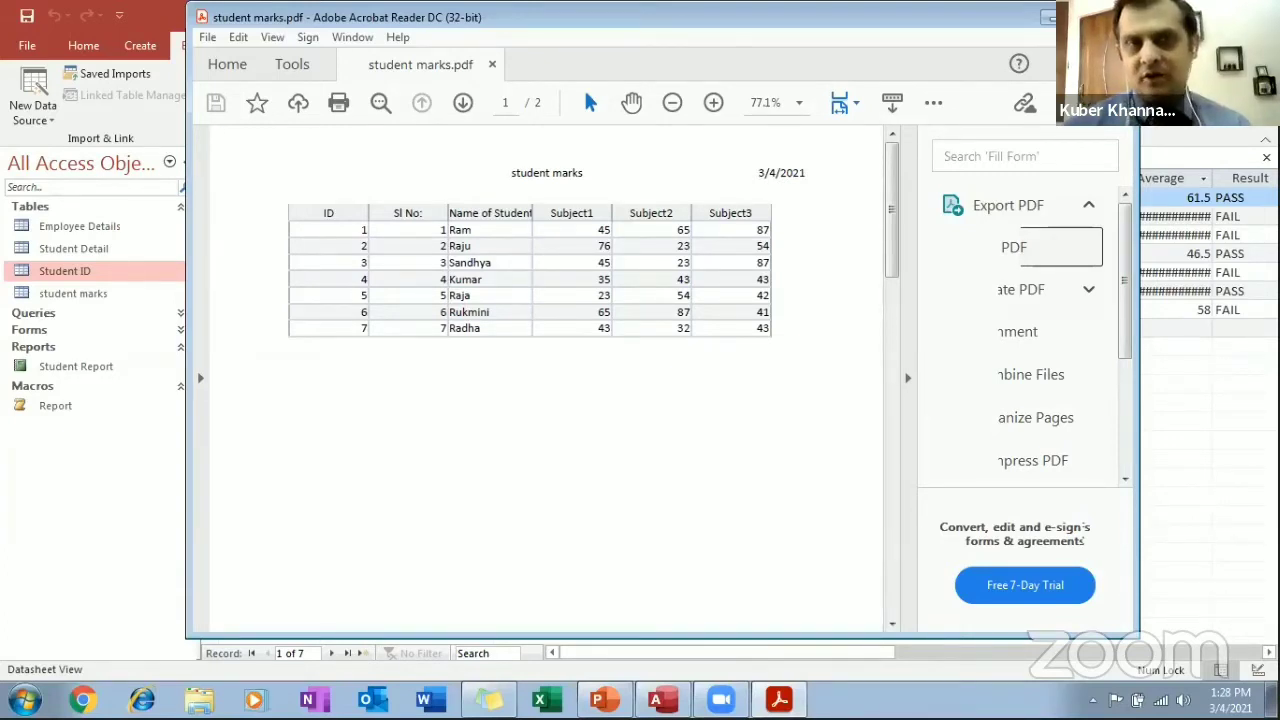
{"action": "left_click", "coordinate": [1117, 17]}
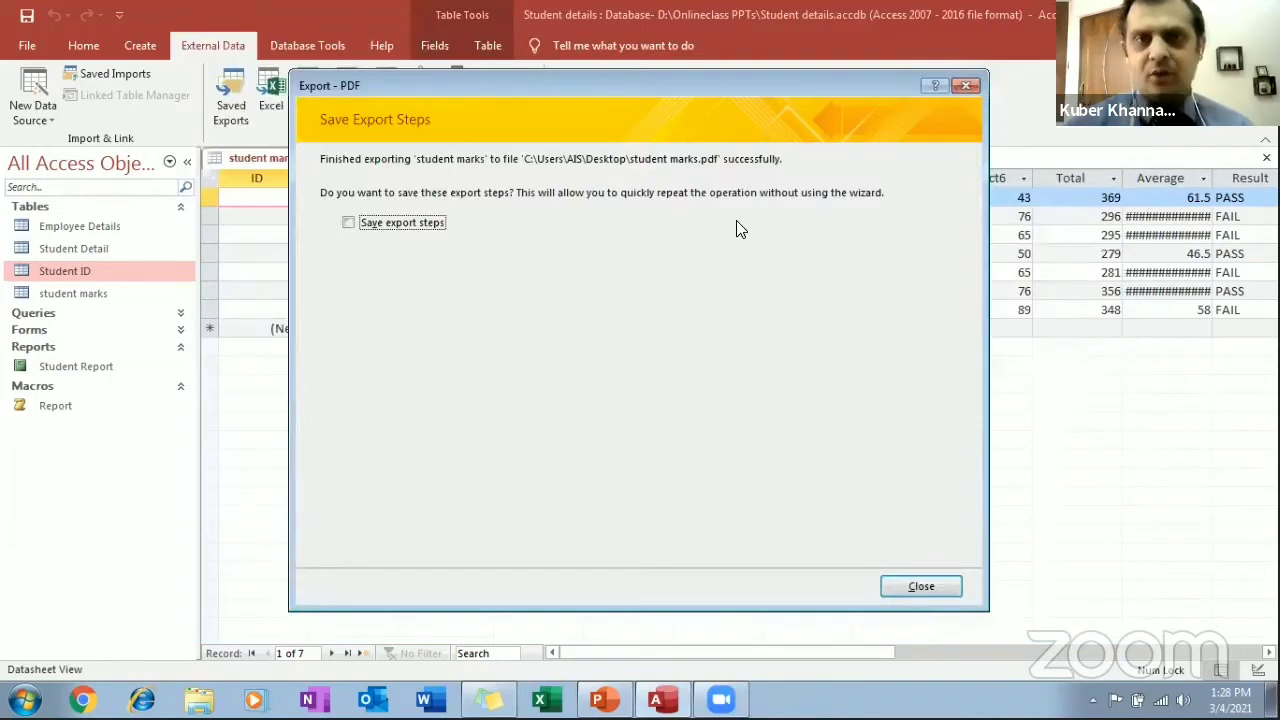
{"action": "left_click", "coordinate": [969, 87]}
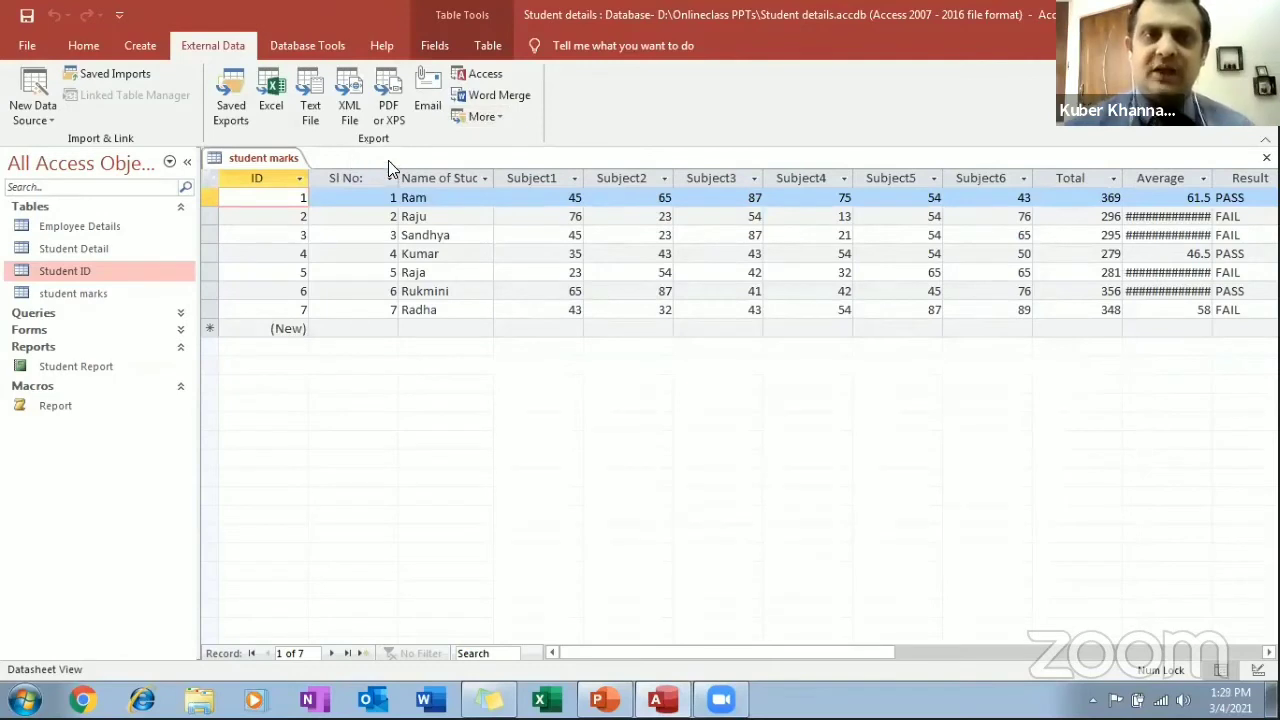
Create an e-mail message with the student marks table attached in Excel Workbook (*.xlsx) format
{"action": "left_click", "coordinate": [428, 112]}
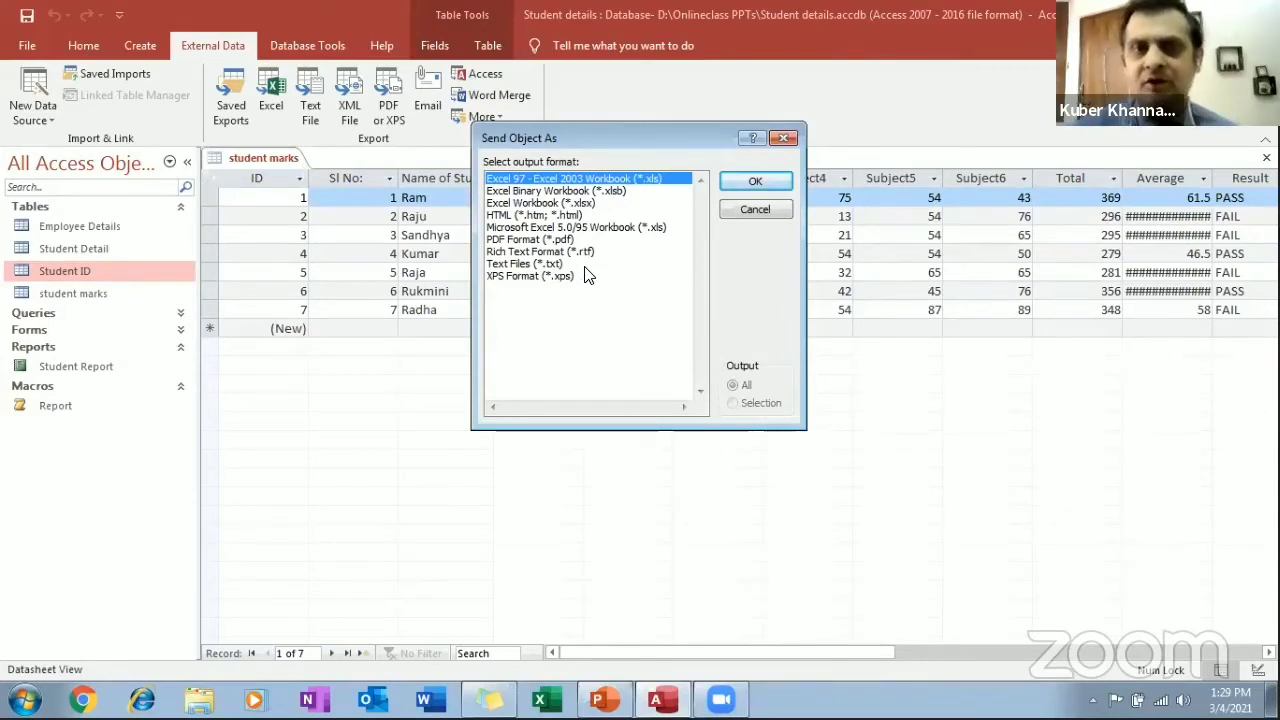
{"action": "left_click", "coordinate": [586, 203]}
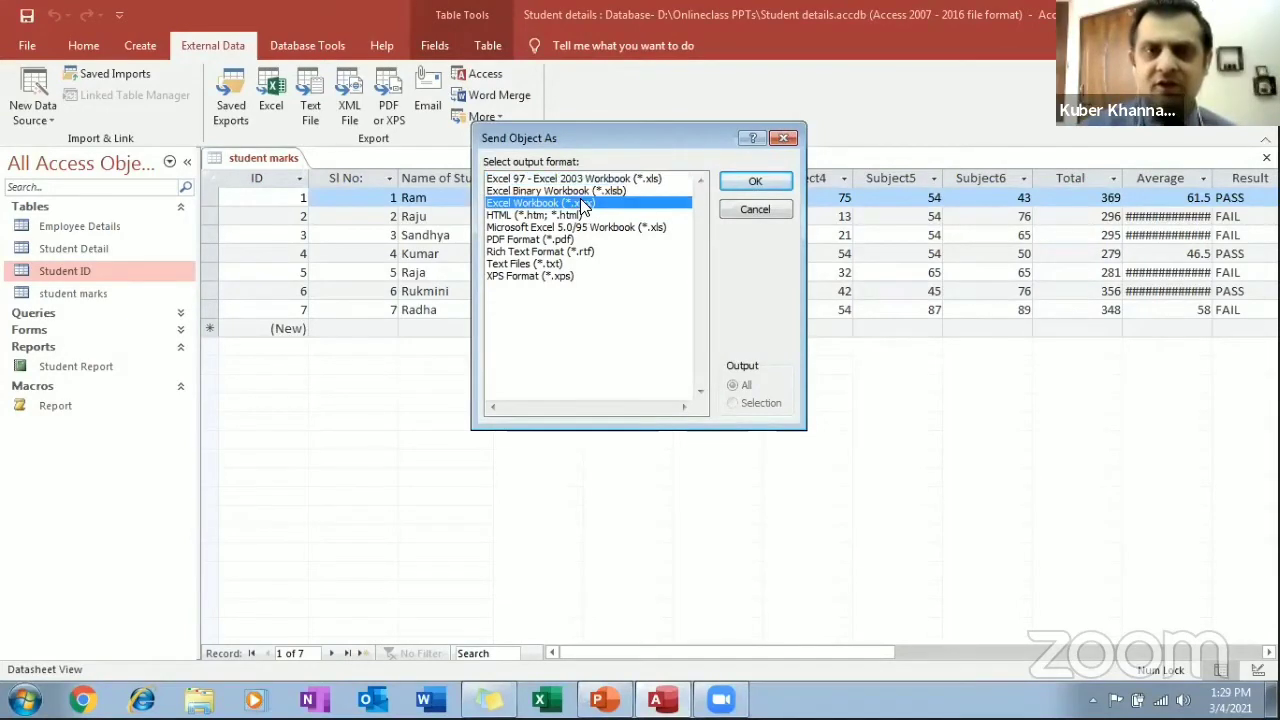
{"action": "left_click", "coordinate": [741, 177]}
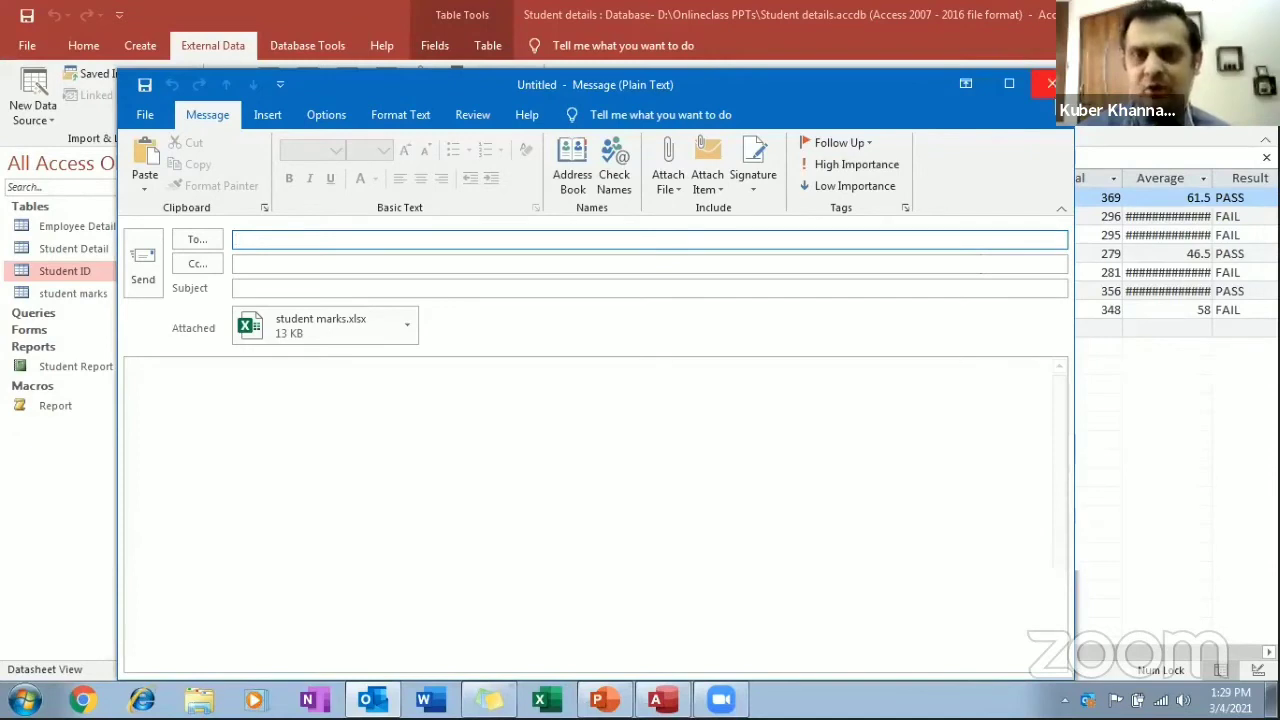
Close the e-mail message and switch to PowerPoint to present the slides from External Data to Database Tools
{"action": "left_click", "coordinate": [1050, 83]}
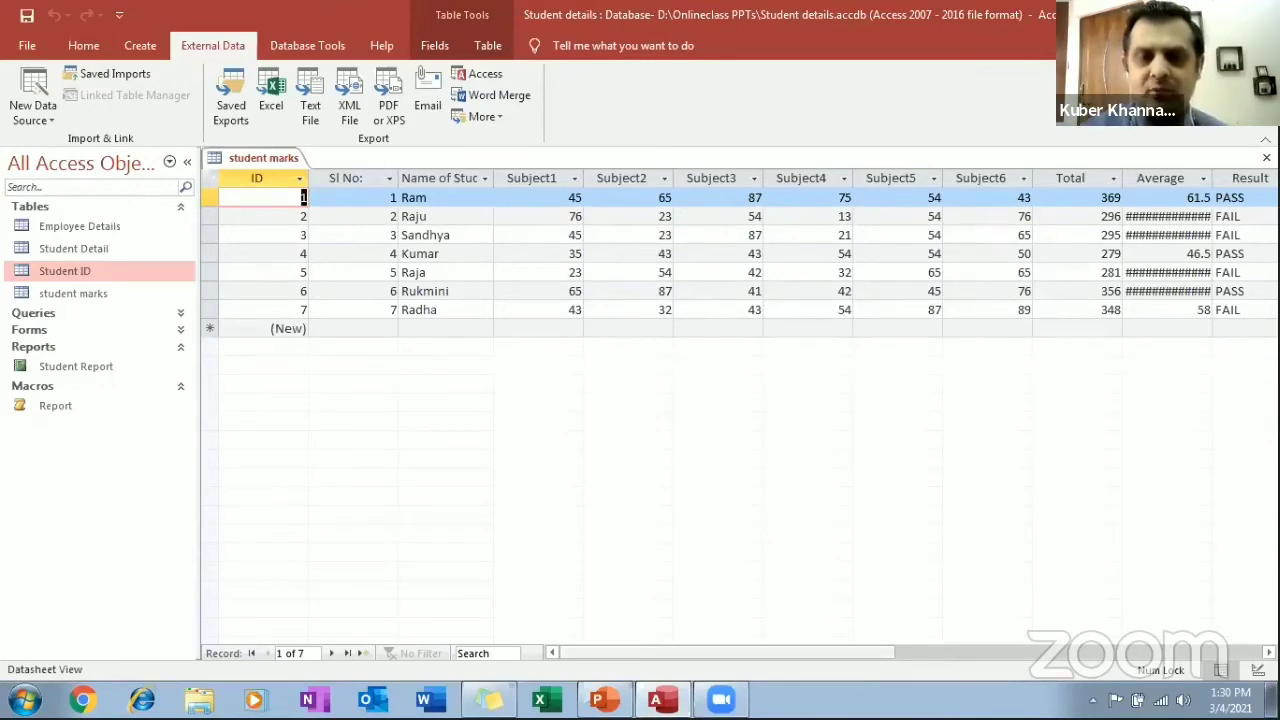
{"action": "left_click", "coordinate": [601, 699]}
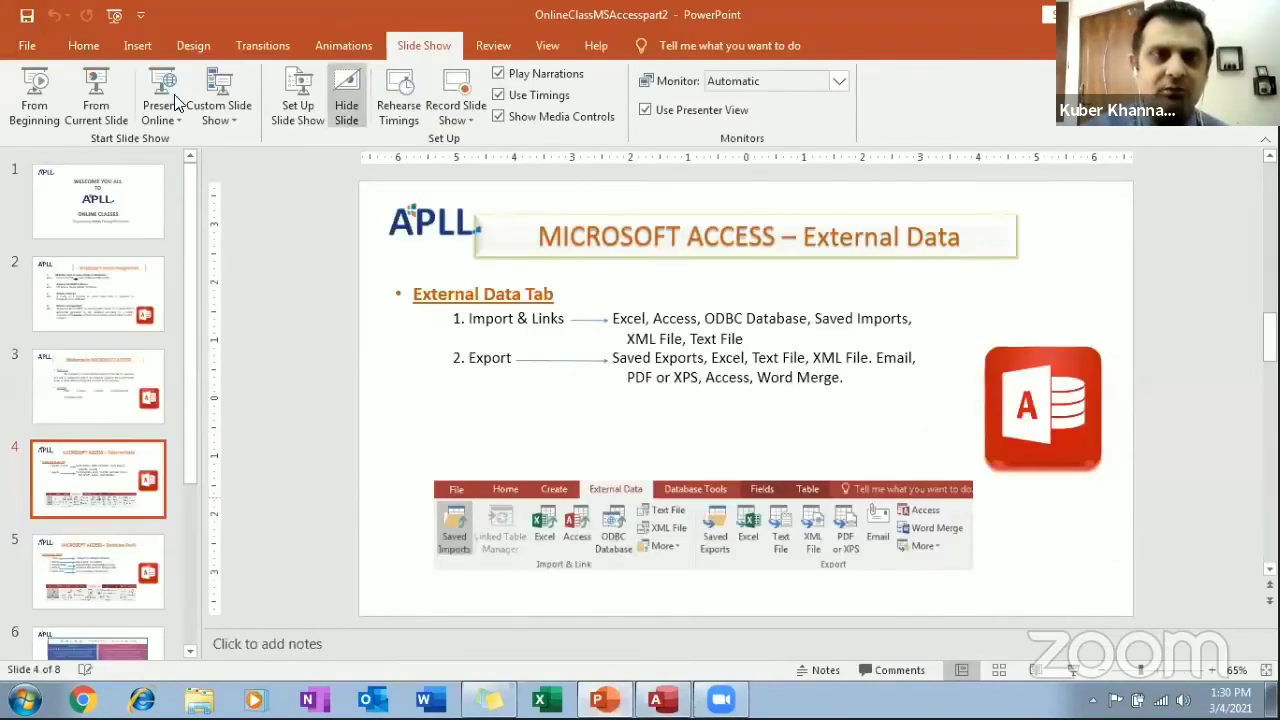
{"action": "left_click", "coordinate": [106, 106]}
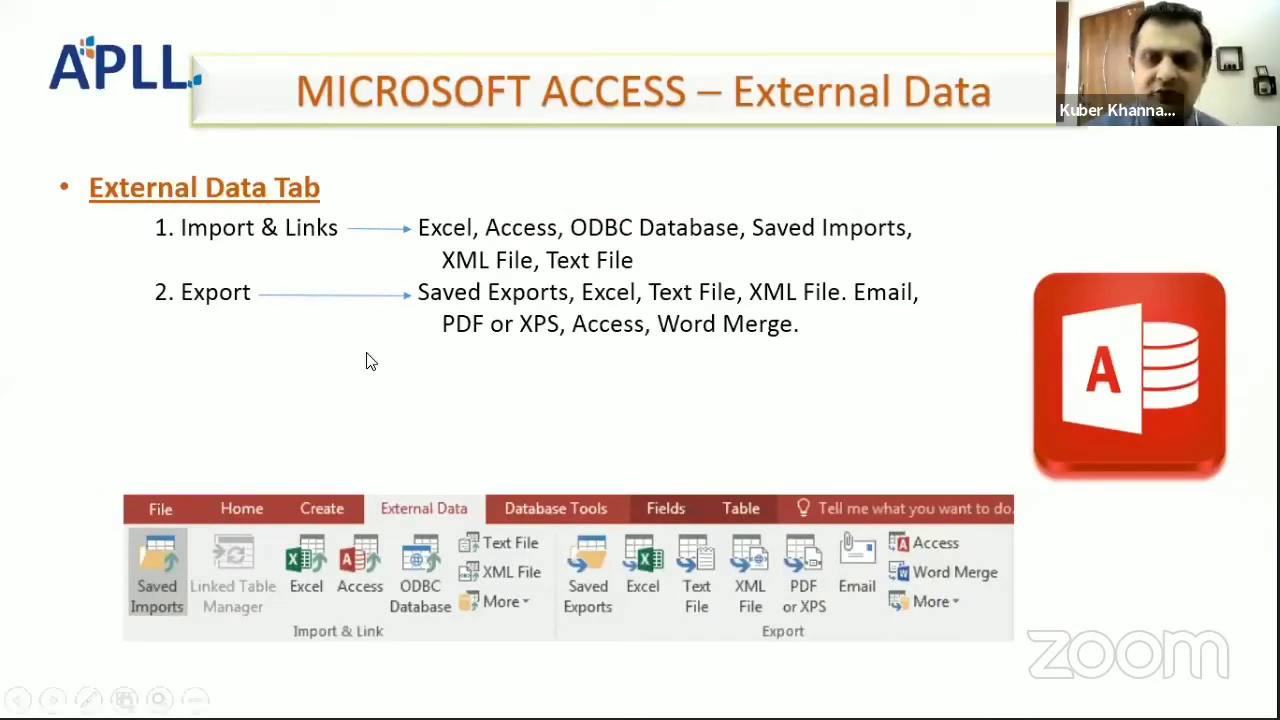
{"action": "key", "text": "Right"}
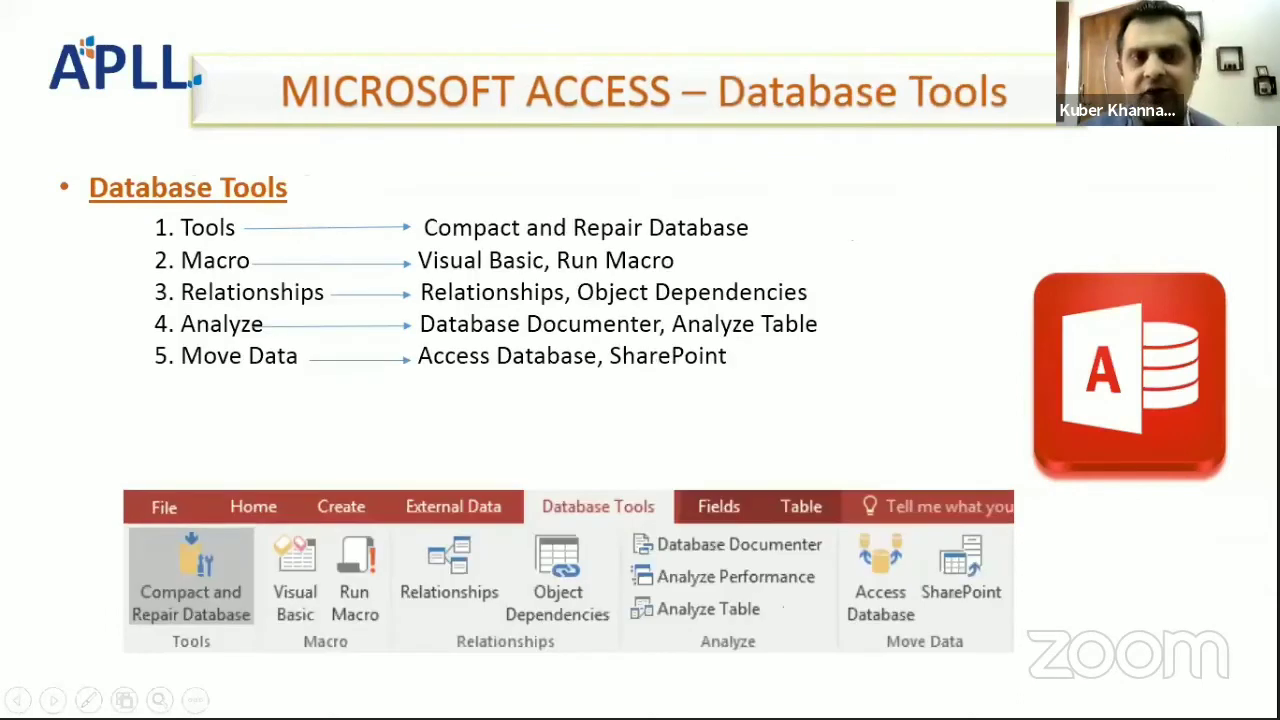
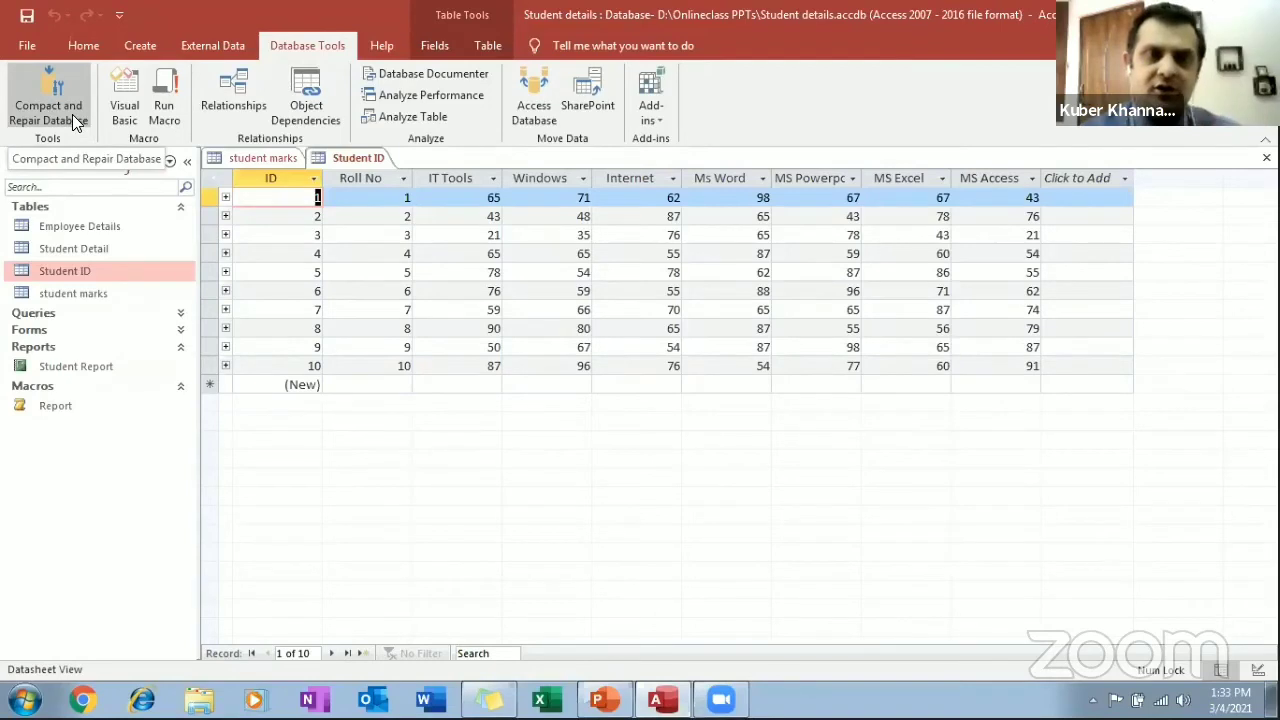
Compact and repair the Student details database and reopen the Student ID table
{"action": "left_click", "coordinate": [72, 114]}
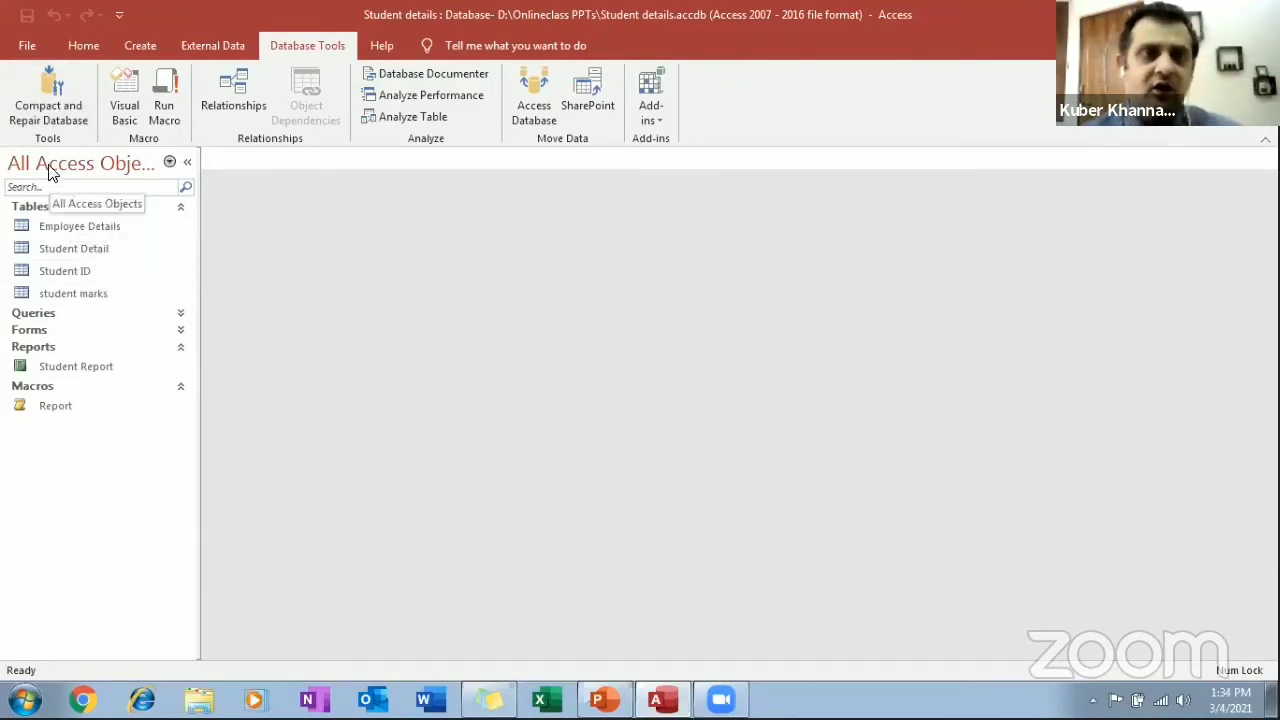
{"action": "double_click", "coordinate": [90, 270]}
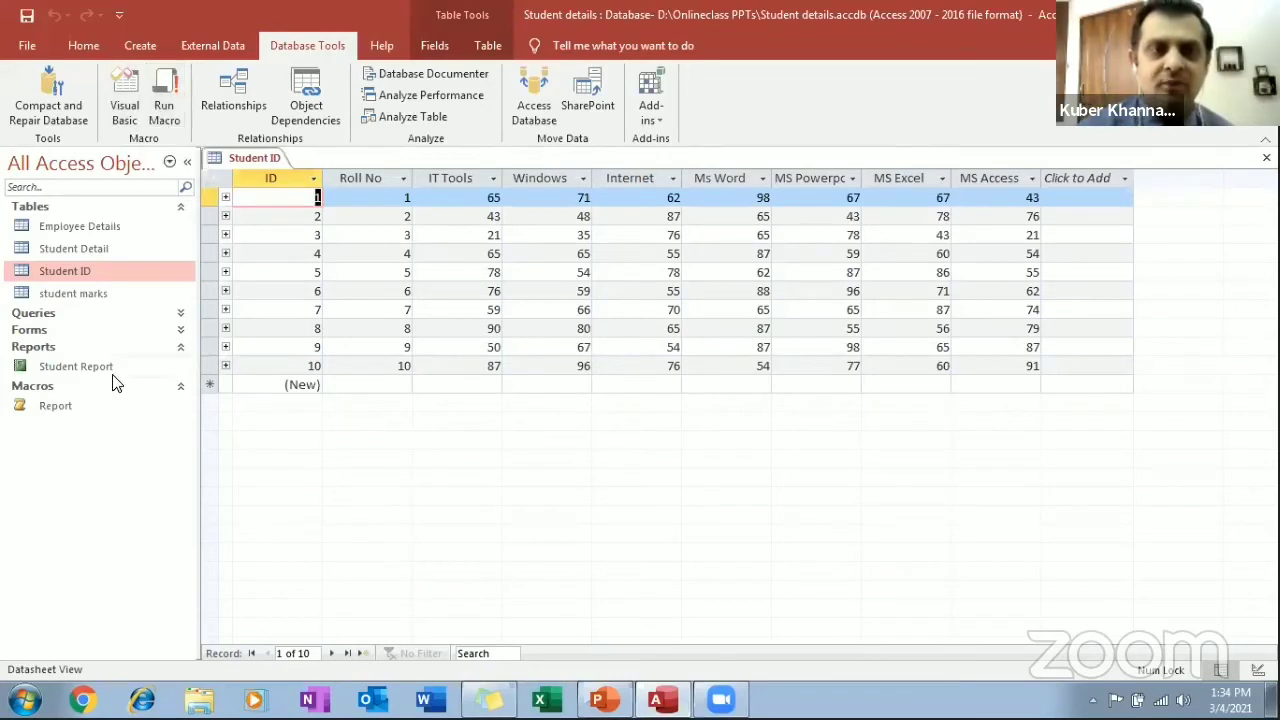
Run the Report macro and look through the student records in the report it opens
{"action": "left_click", "coordinate": [54, 404]}
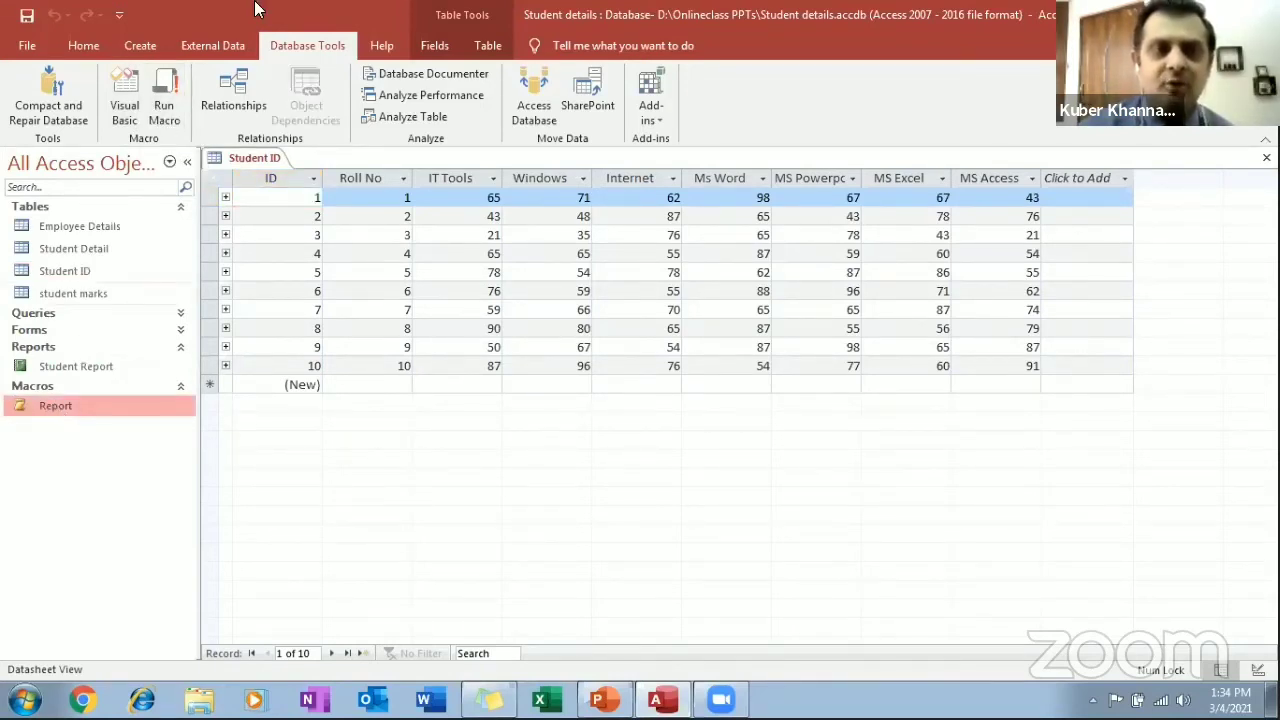
{"action": "left_click", "coordinate": [162, 114]}
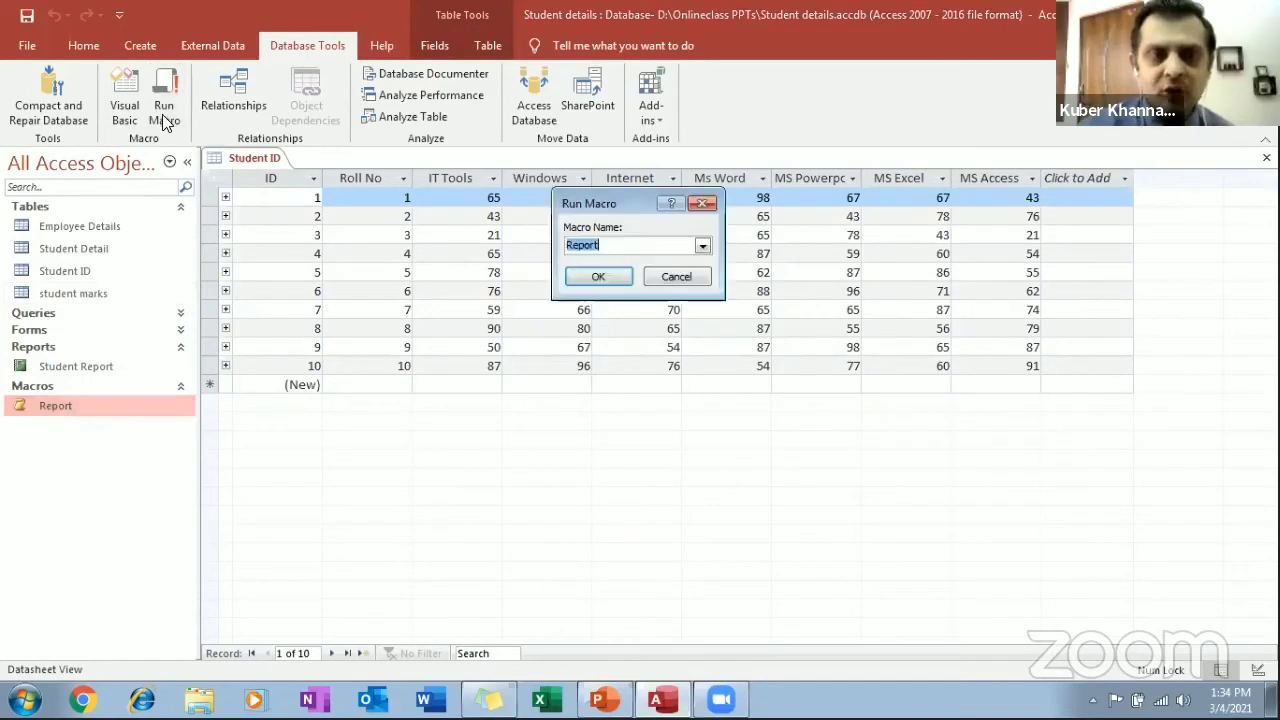
{"action": "left_click", "coordinate": [703, 246]}
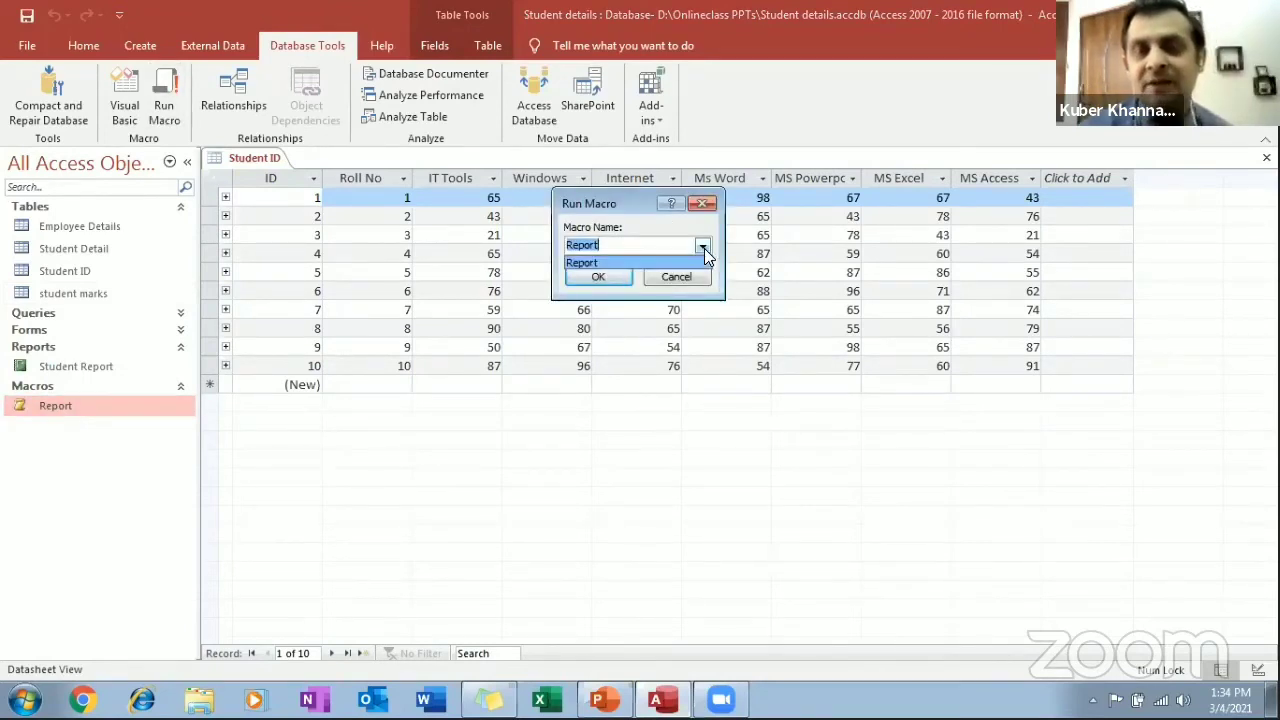
{"action": "left_click", "coordinate": [620, 244]}
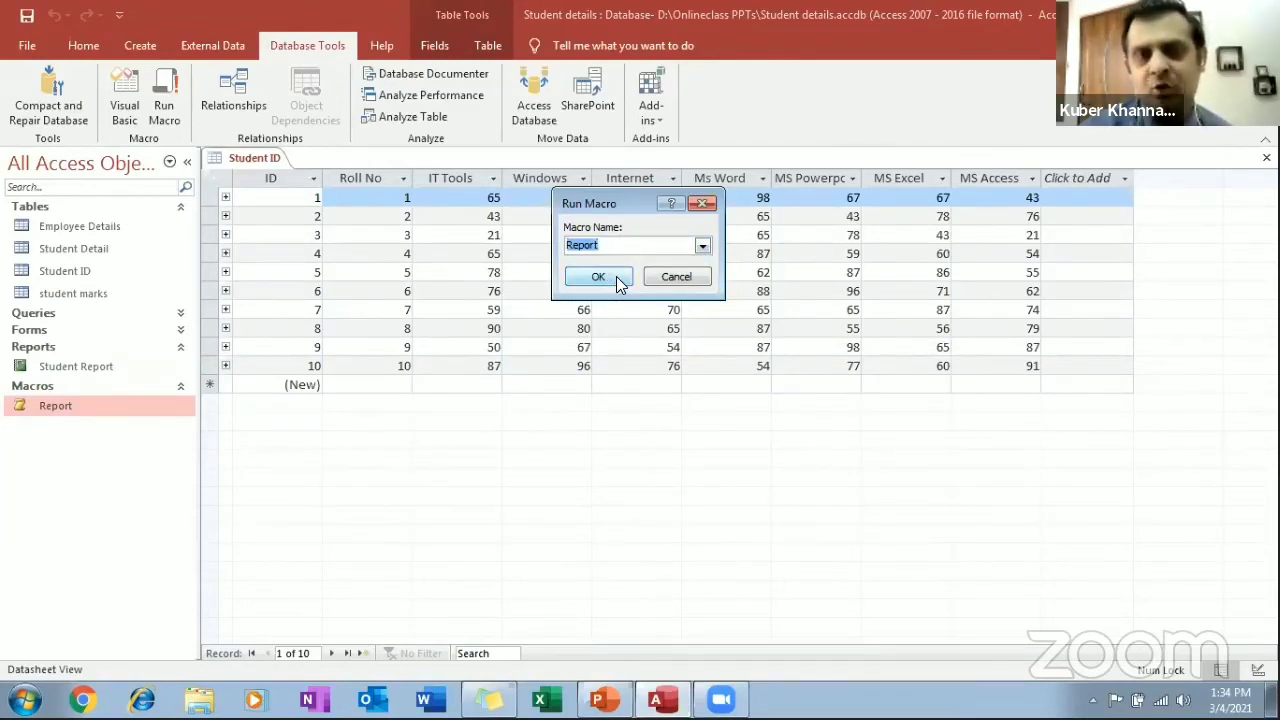
{"action": "left_click", "coordinate": [598, 277]}
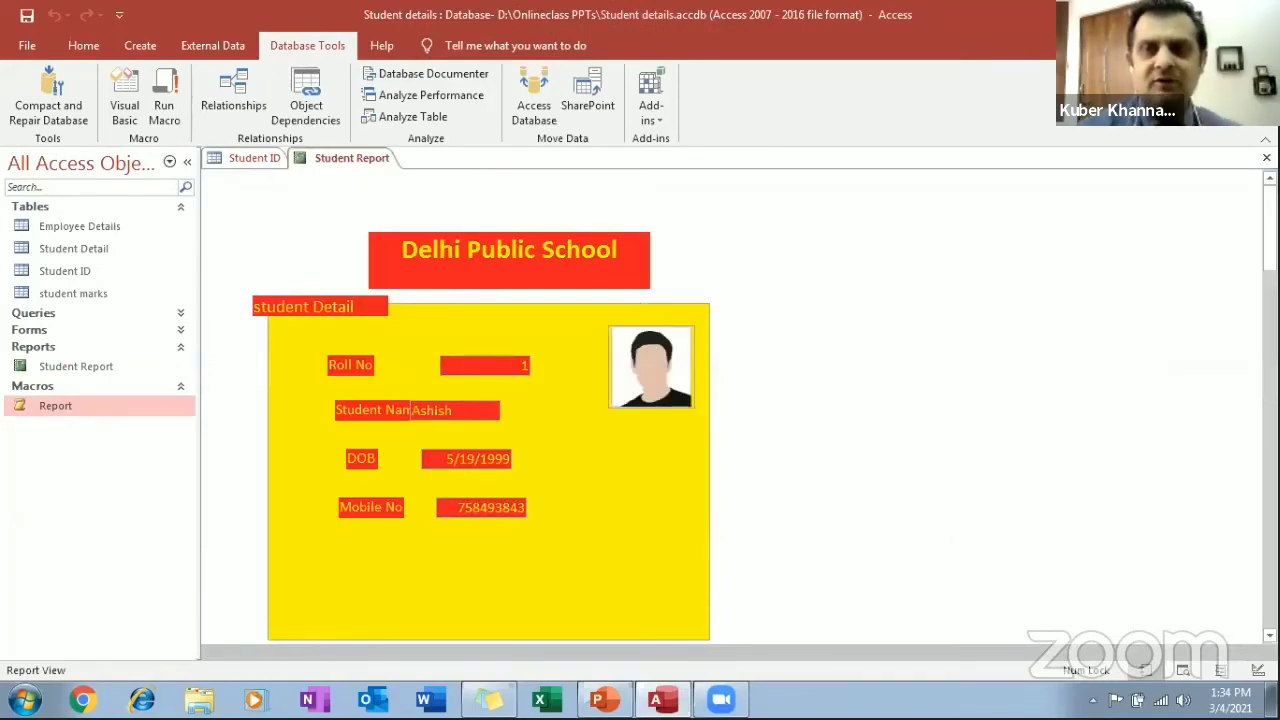
{"action": "scroll", "coordinate": [731, 405], "scroll_direction": "down", "scroll_amount": 6}
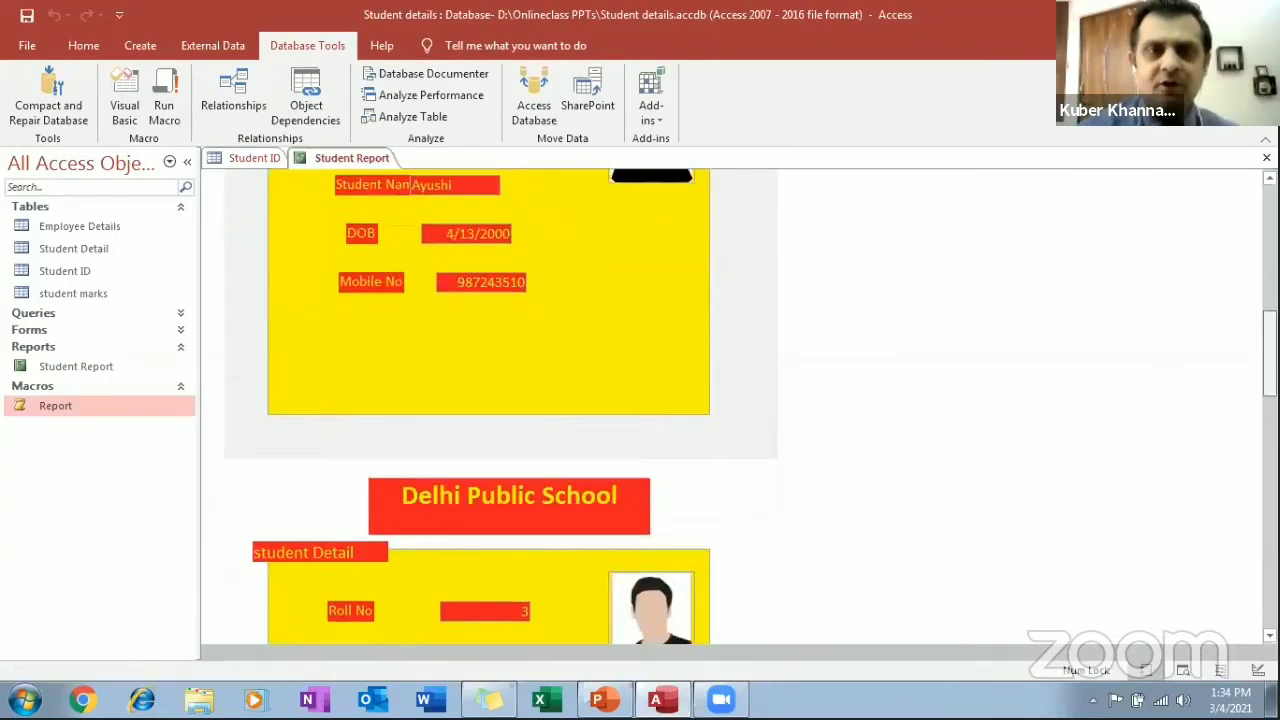
{"action": "scroll", "coordinate": [731, 405], "scroll_direction": "up", "scroll_amount": 5}
{"action": "scroll", "coordinate": [731, 405], "scroll_direction": "down", "scroll_amount": 3}
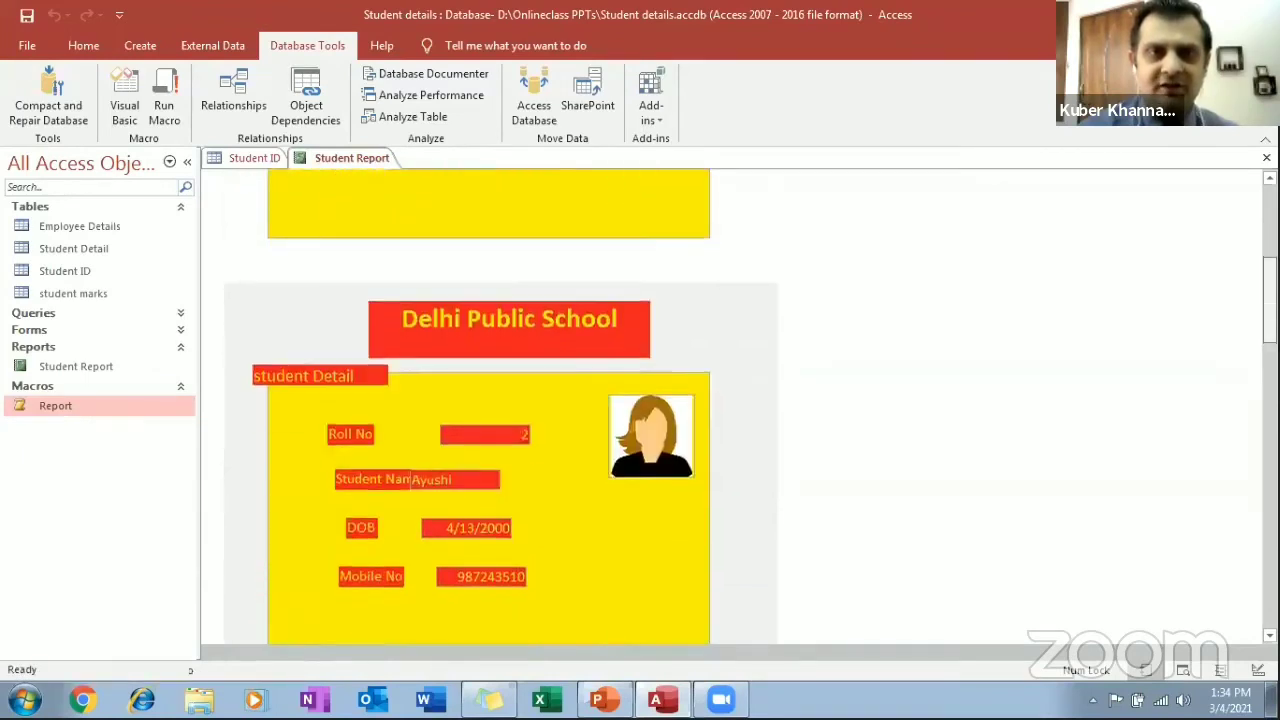
{"action": "scroll", "coordinate": [731, 405], "scroll_direction": "up", "scroll_amount": 6}
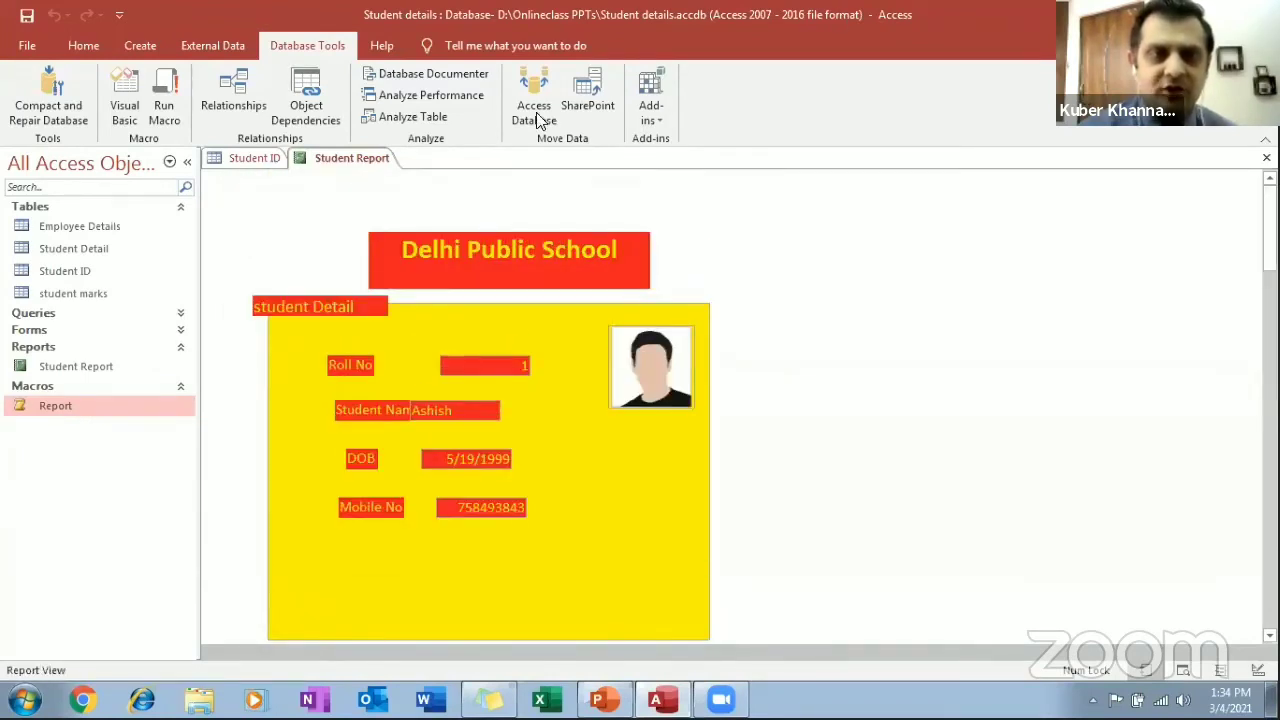
Examine the Report macro's OpenReport action and the available macro actions in Design View, and close the macro and the Student Report
{"action": "right_click", "coordinate": [80, 404]}
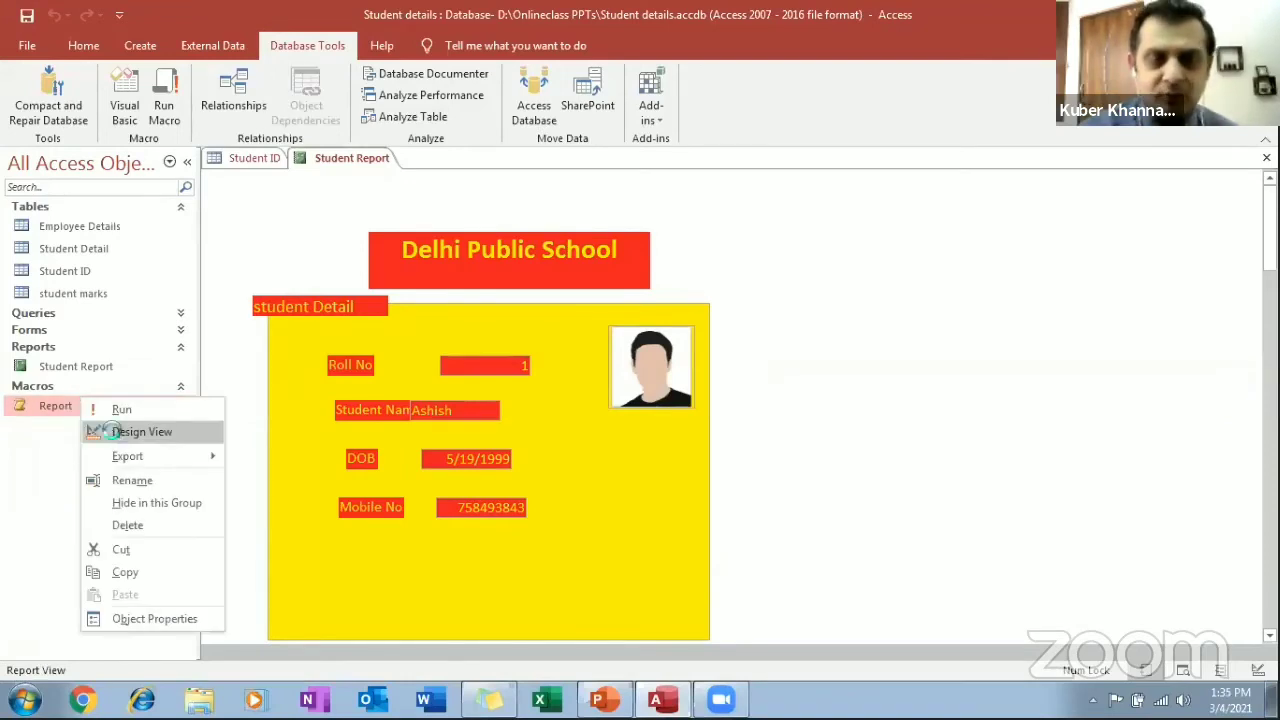
{"action": "left_click", "coordinate": [112, 433]}
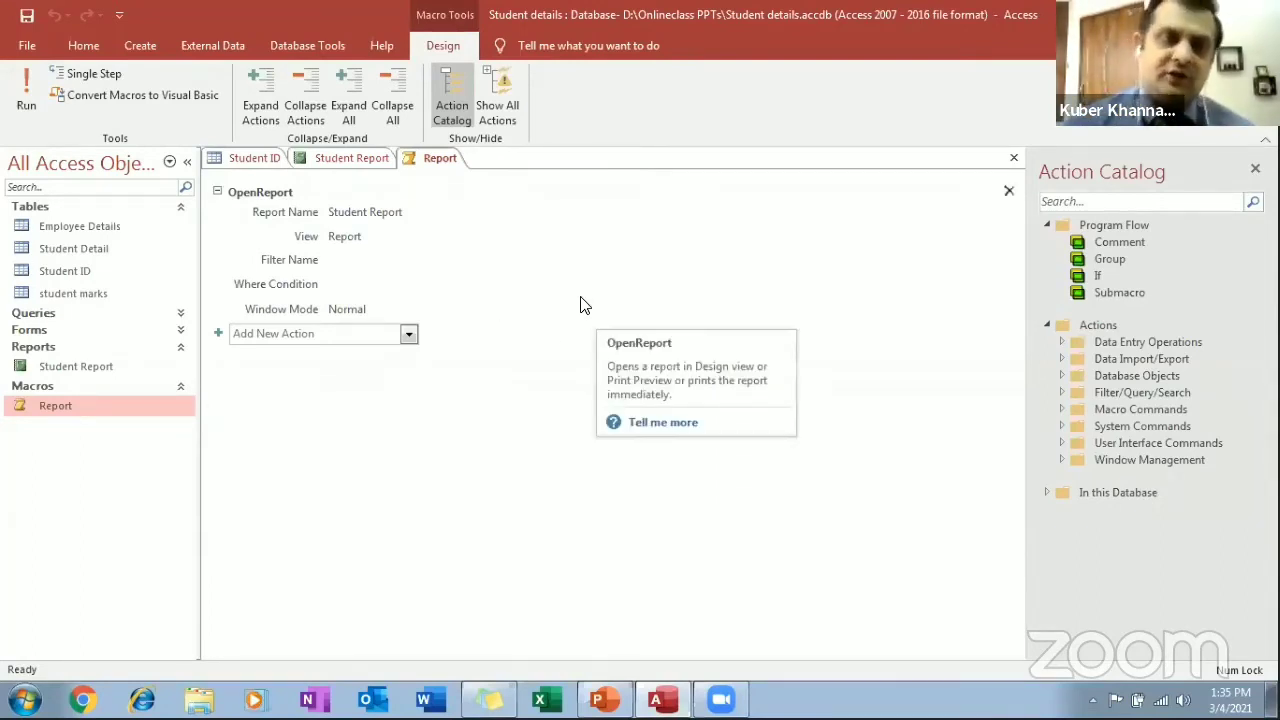
{"action": "left_click", "coordinate": [409, 334]}
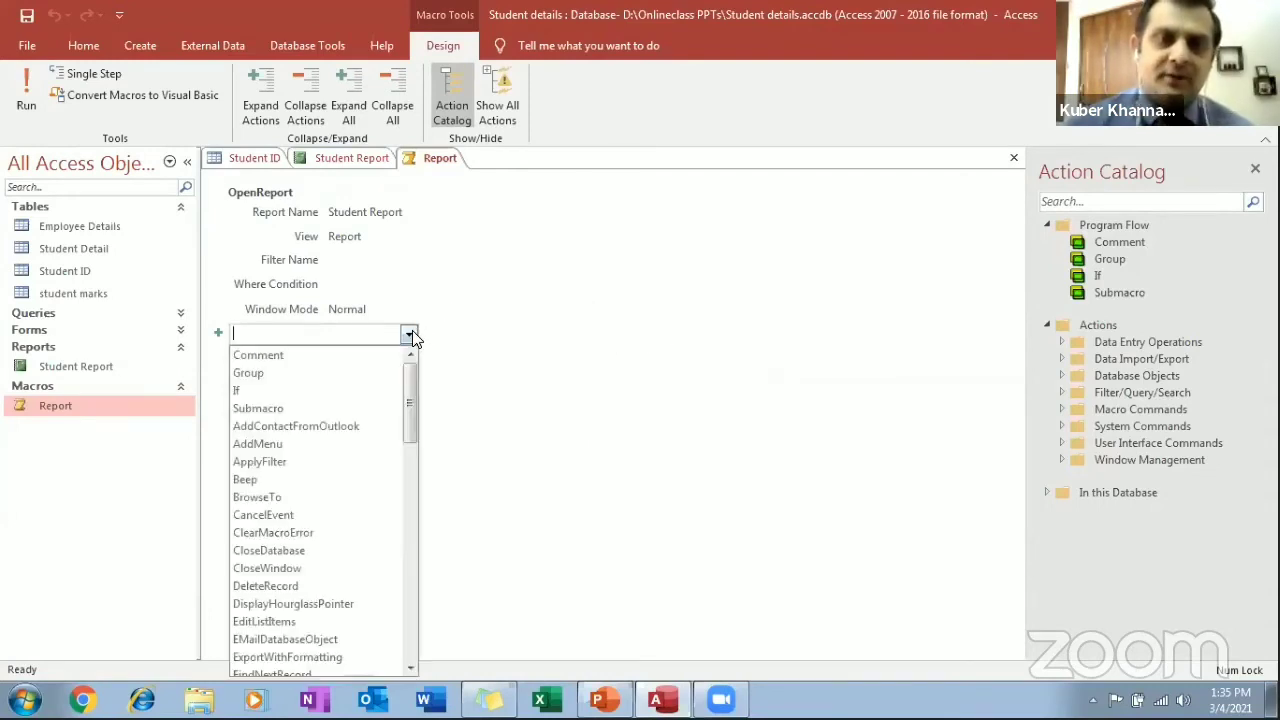
{"action": "left_click_drag", "start_coordinate": [414, 392], "coordinate": [446, 377]}
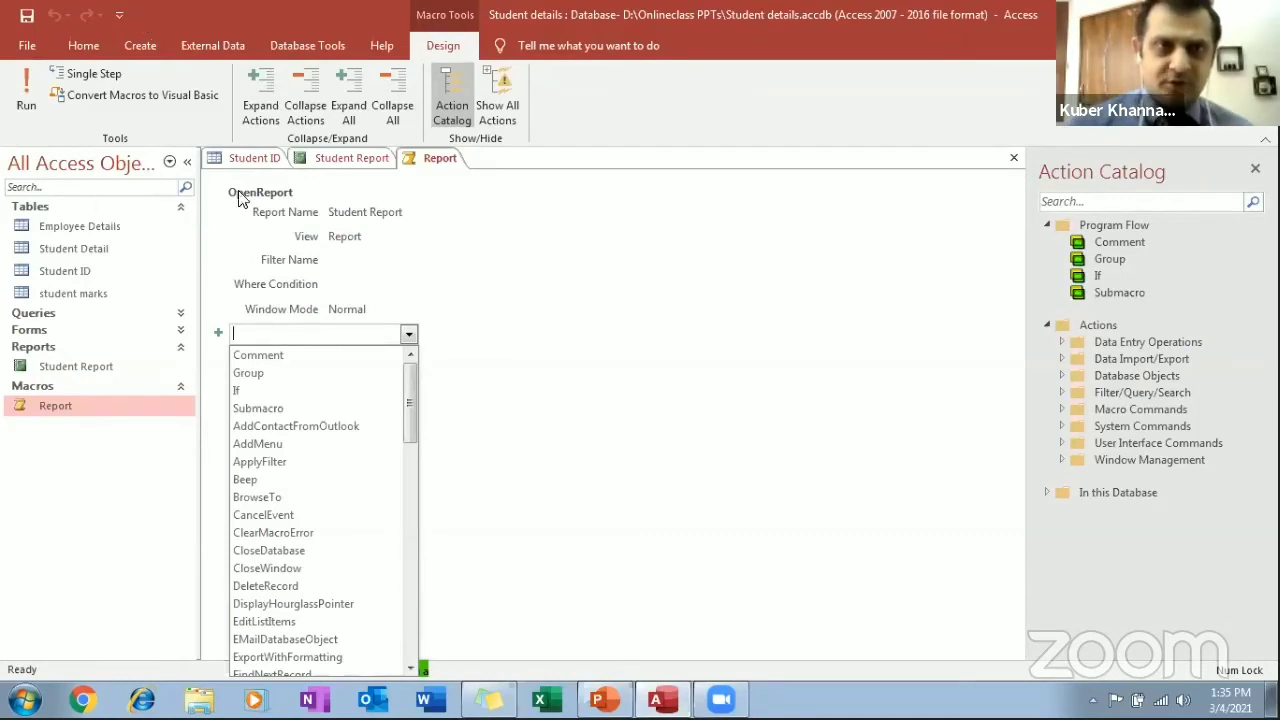
{"action": "left_click", "coordinate": [286, 33]}
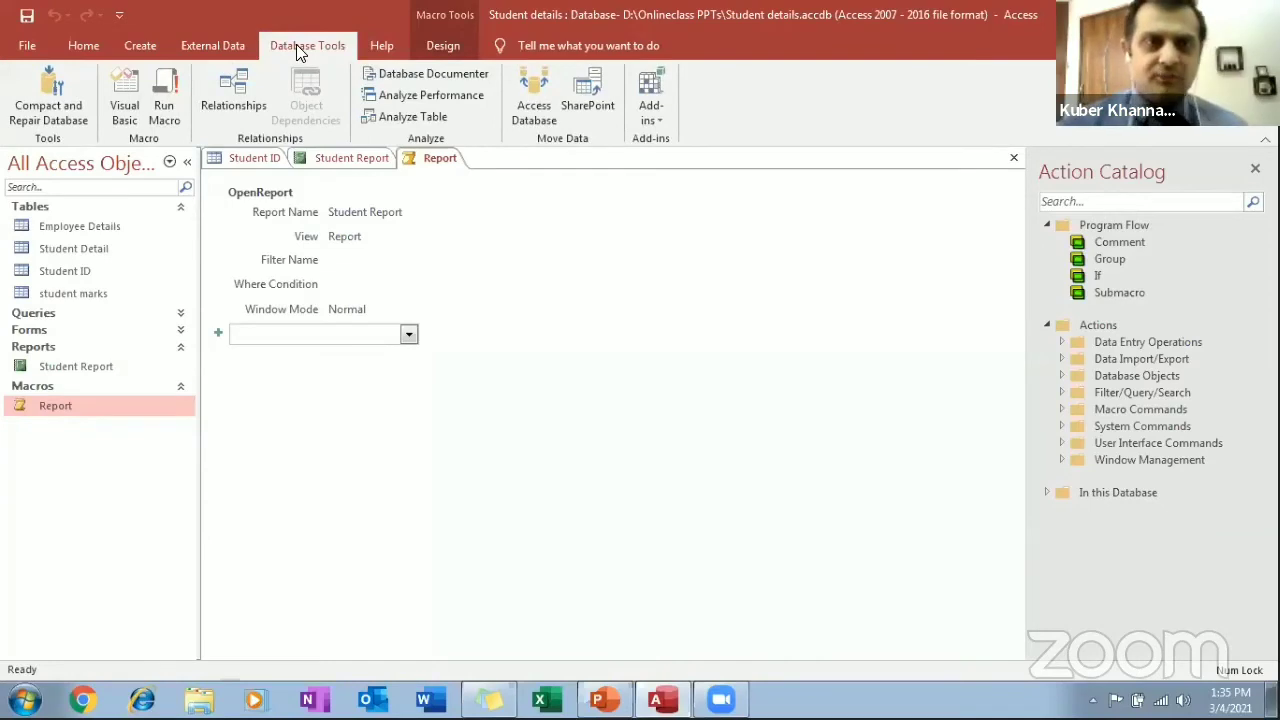
{"action": "left_click", "coordinate": [1013, 158]}
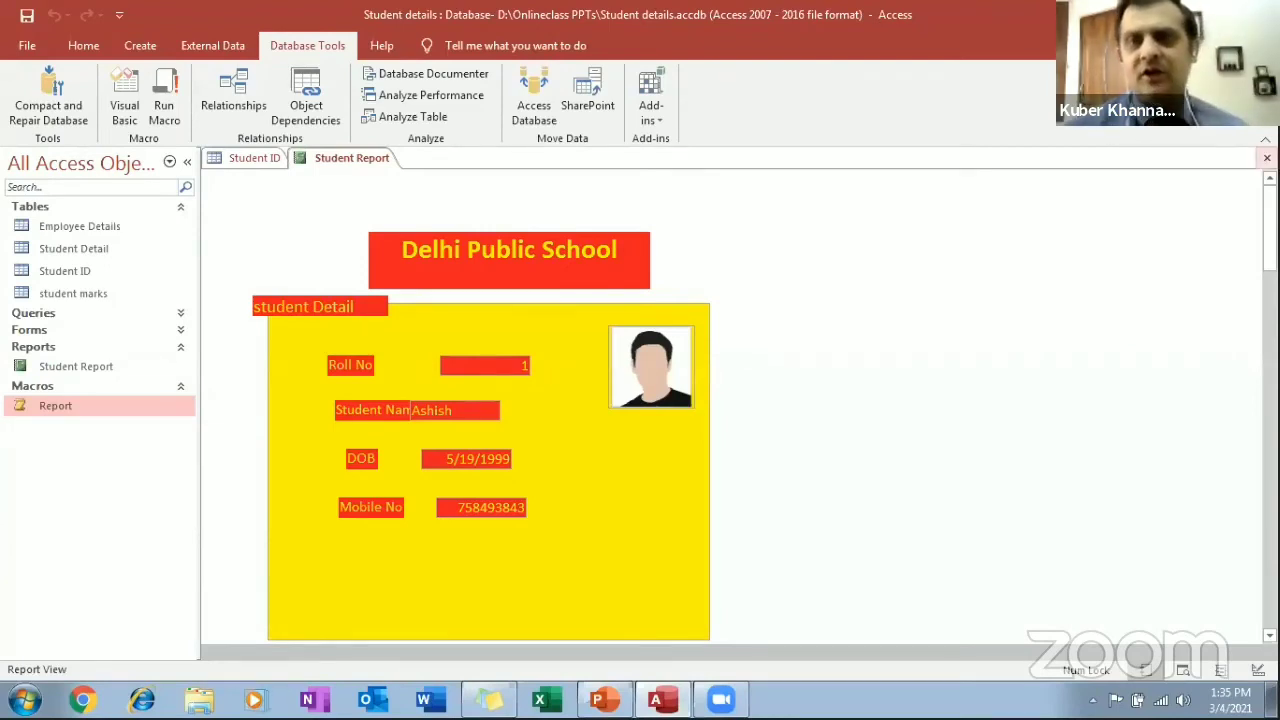
{"action": "left_click", "coordinate": [1267, 158]}
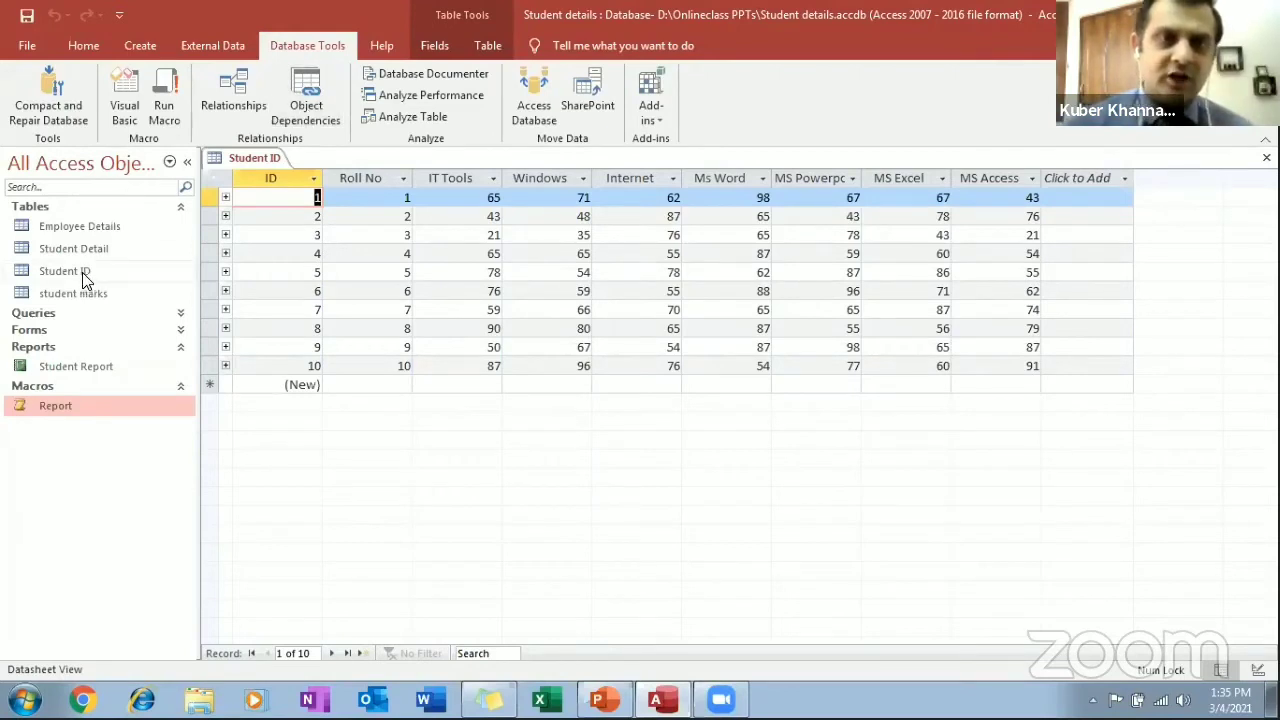
Open the database relationships and add the Student ID and student marks tables to the layout, twice each
{"action": "left_click", "coordinate": [237, 110]}
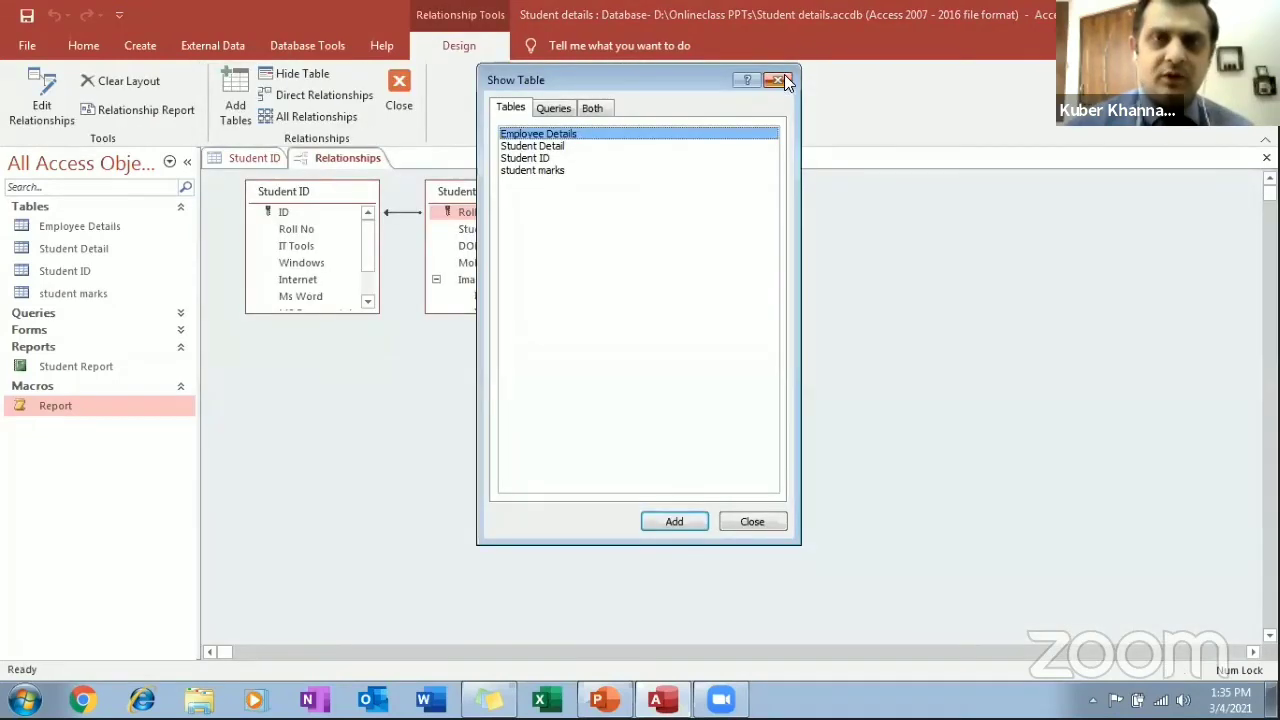
{"action": "left_click", "coordinate": [780, 79]}
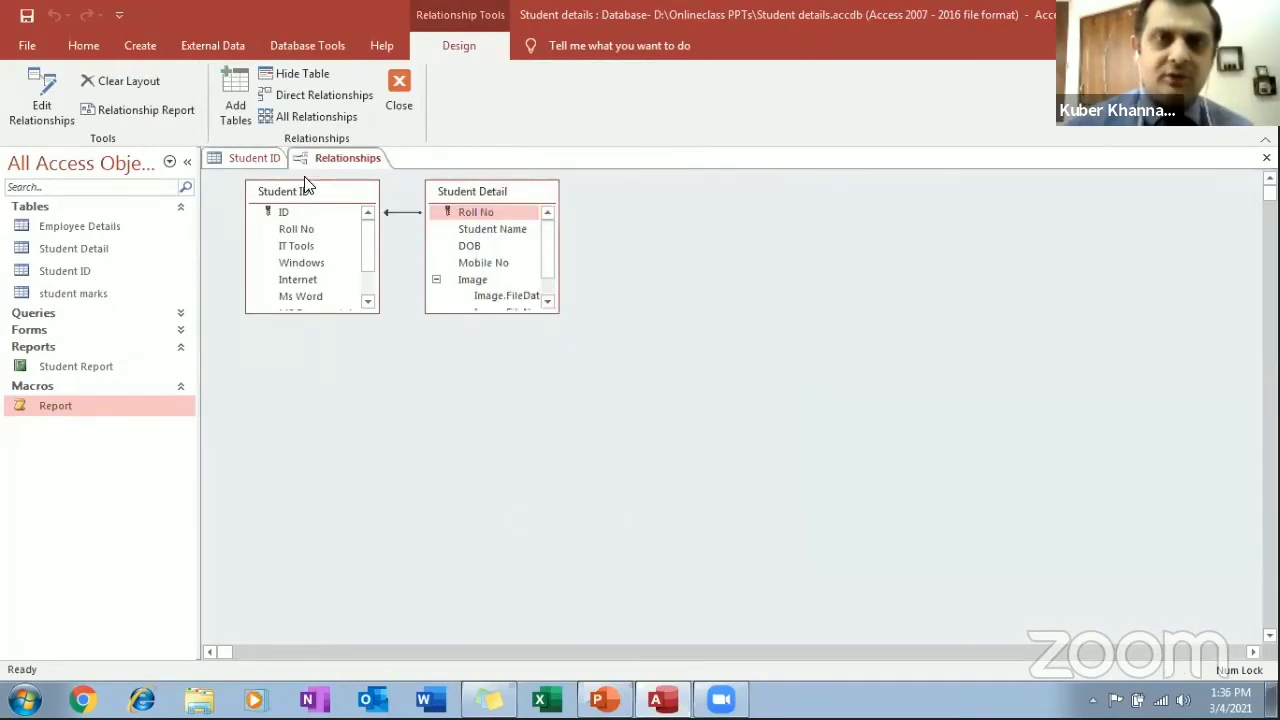
{"action": "left_click", "coordinate": [238, 120]}
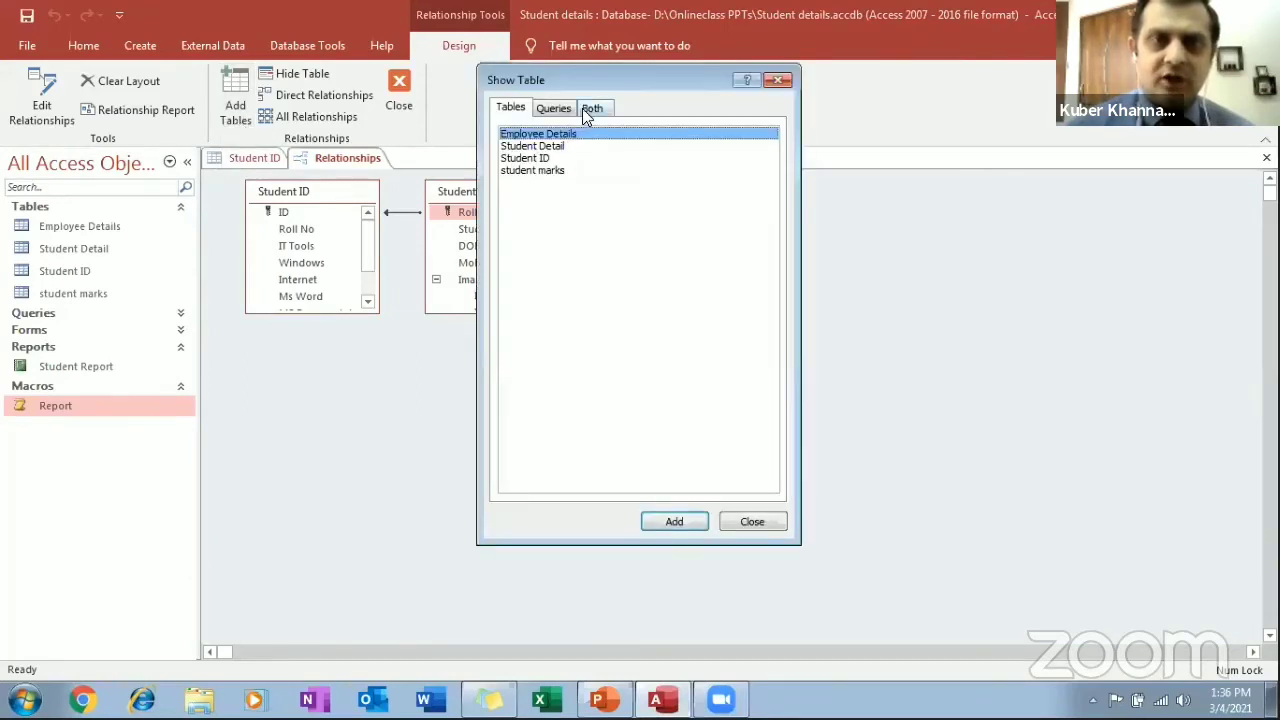
{"action": "left_click", "coordinate": [549, 160]}
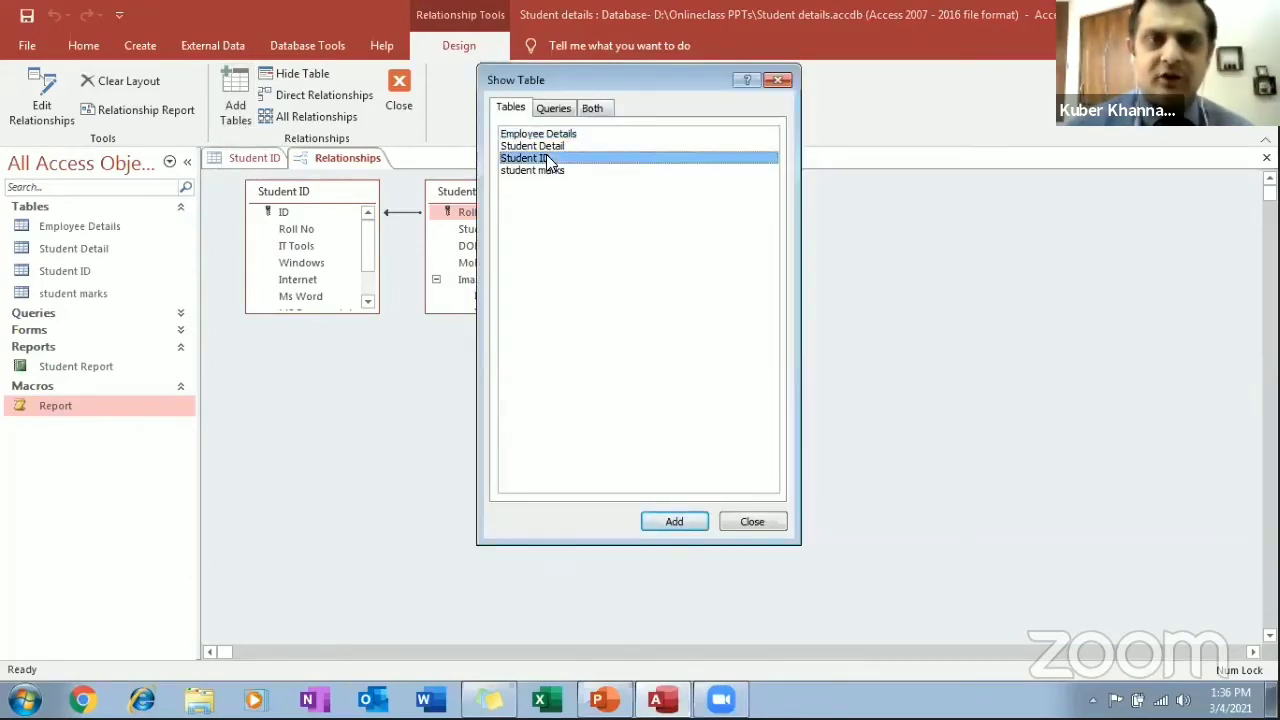
{"action": "left_click", "coordinate": [671, 523]}
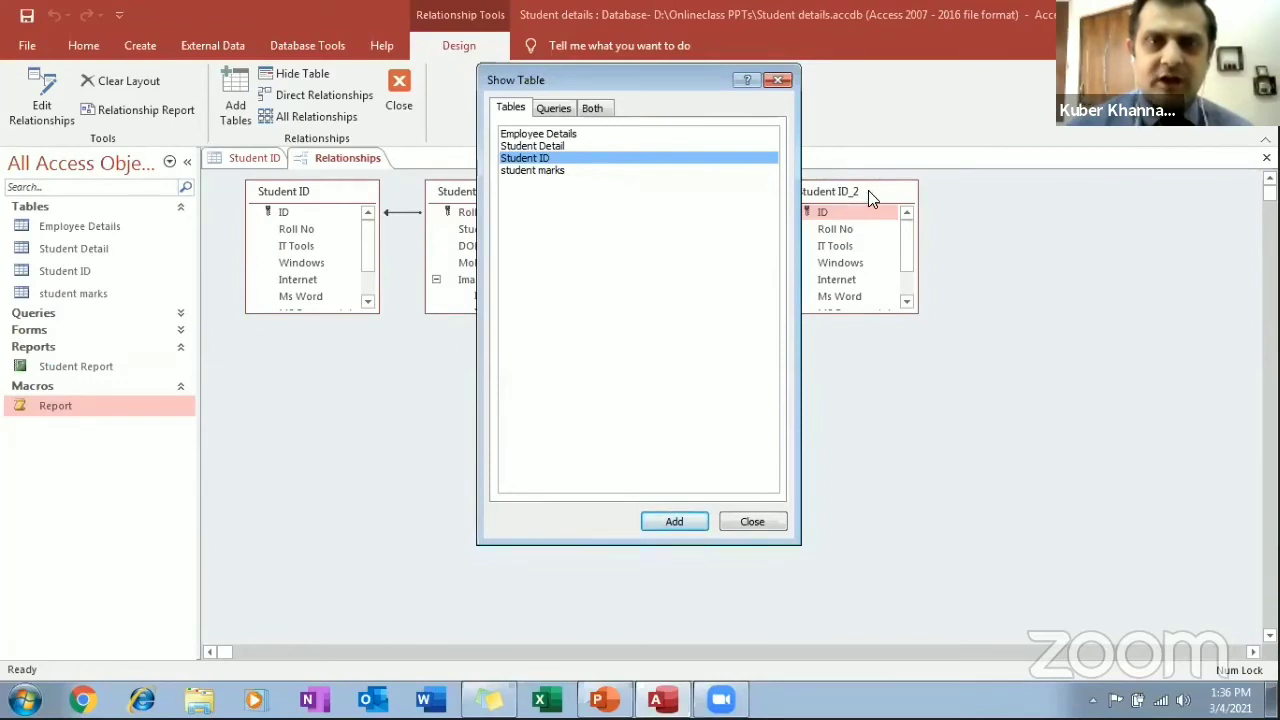
{"action": "left_click", "coordinate": [536, 172]}
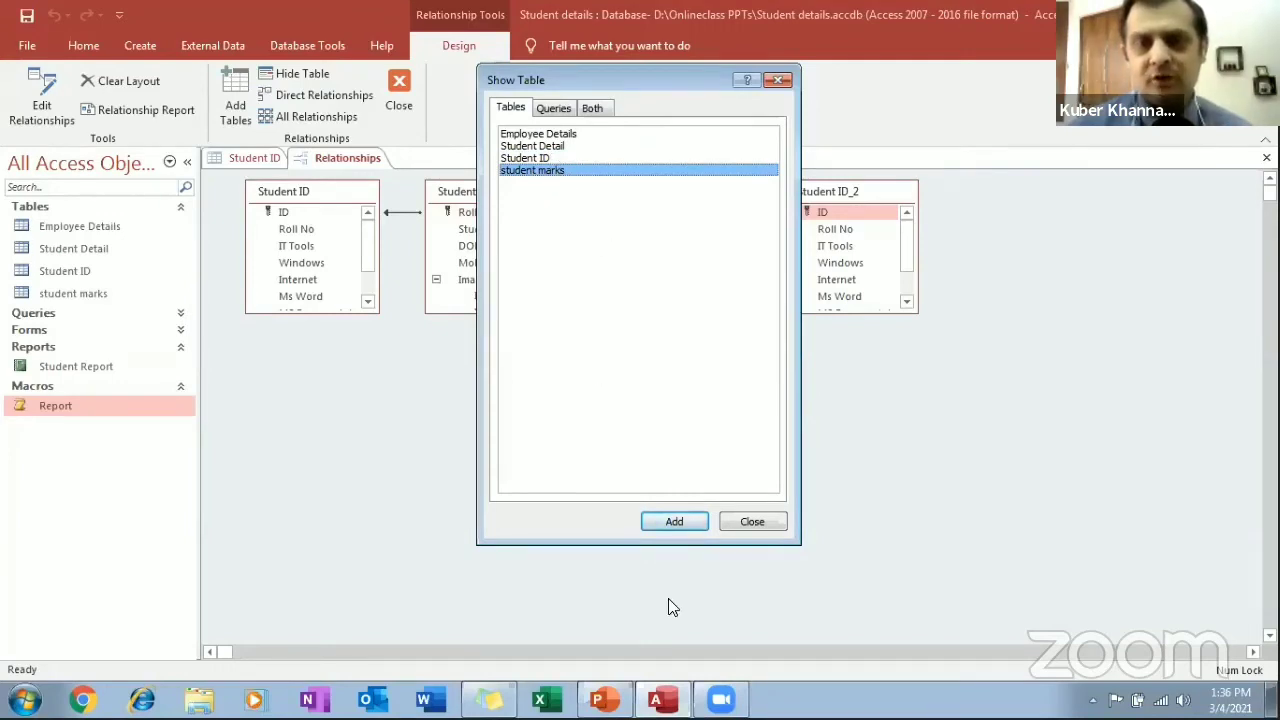
{"action": "left_click", "coordinate": [677, 523]}
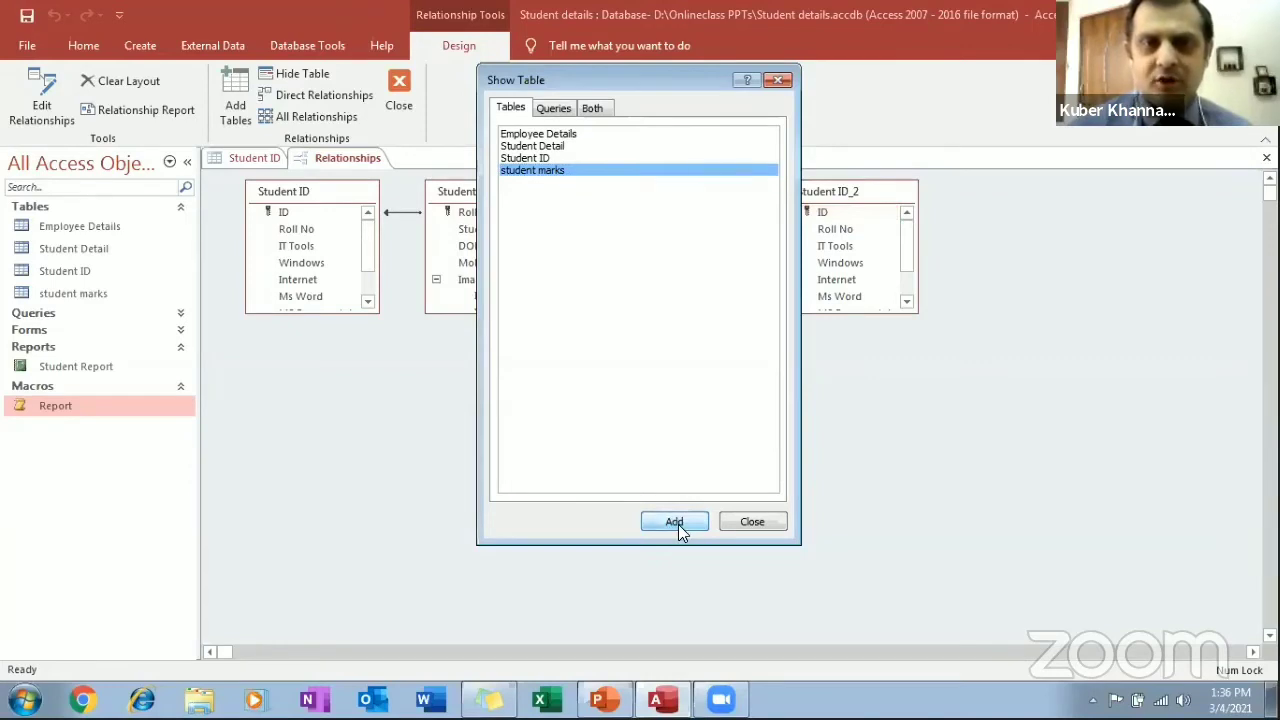
{"action": "left_click", "coordinate": [750, 523]}
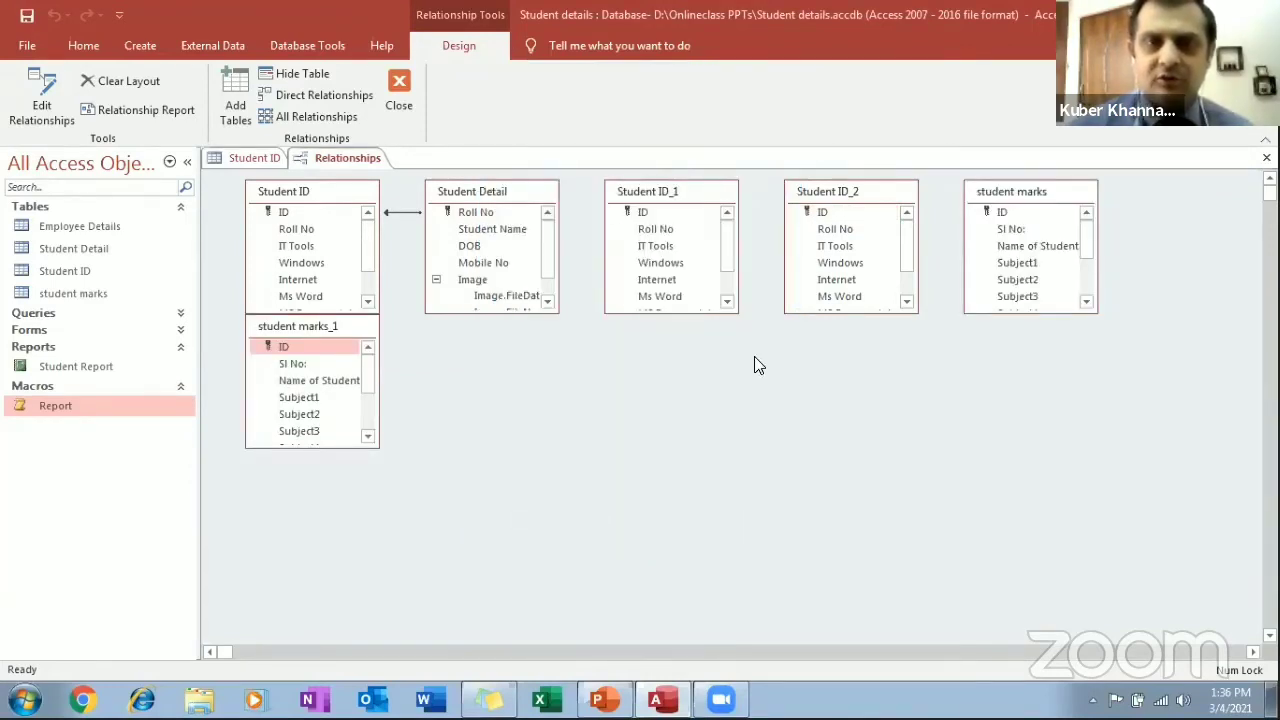
Hide the Student ID_2 table and move student marks_1 into the gap between Student ID_1 and student marks
{"action": "right_click", "coordinate": [800, 197]}
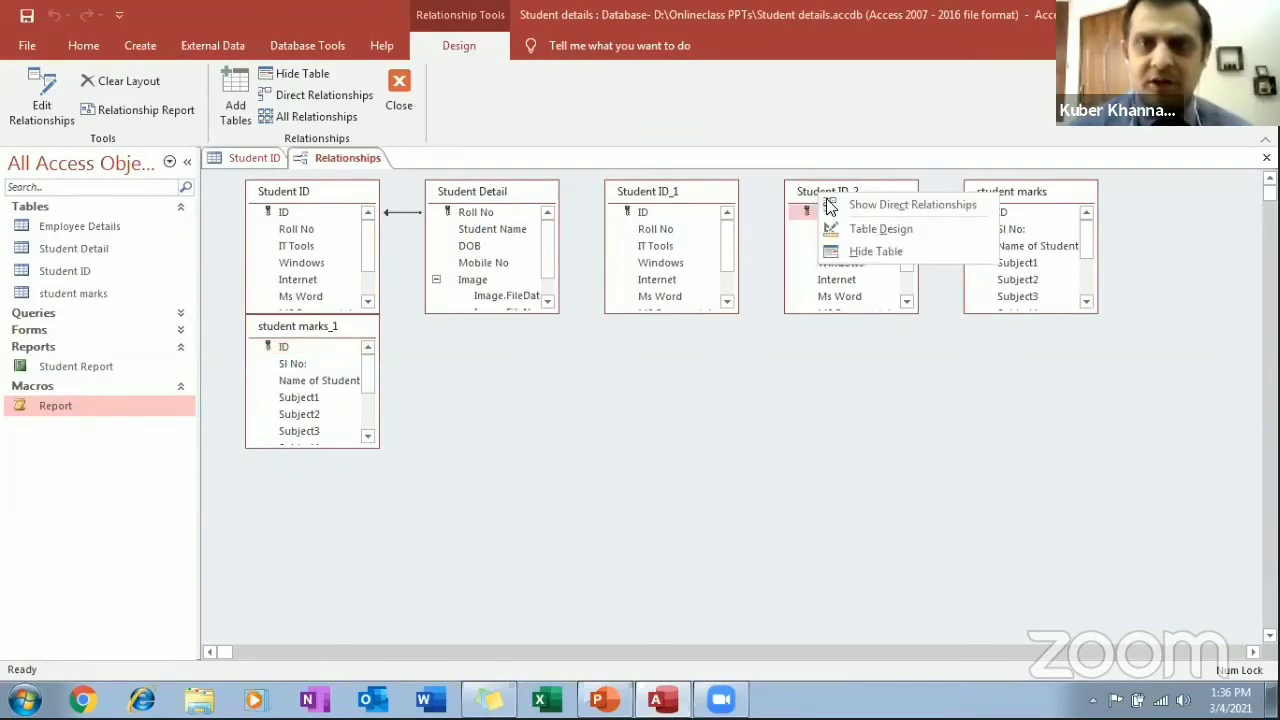
{"action": "left_click", "coordinate": [856, 250]}
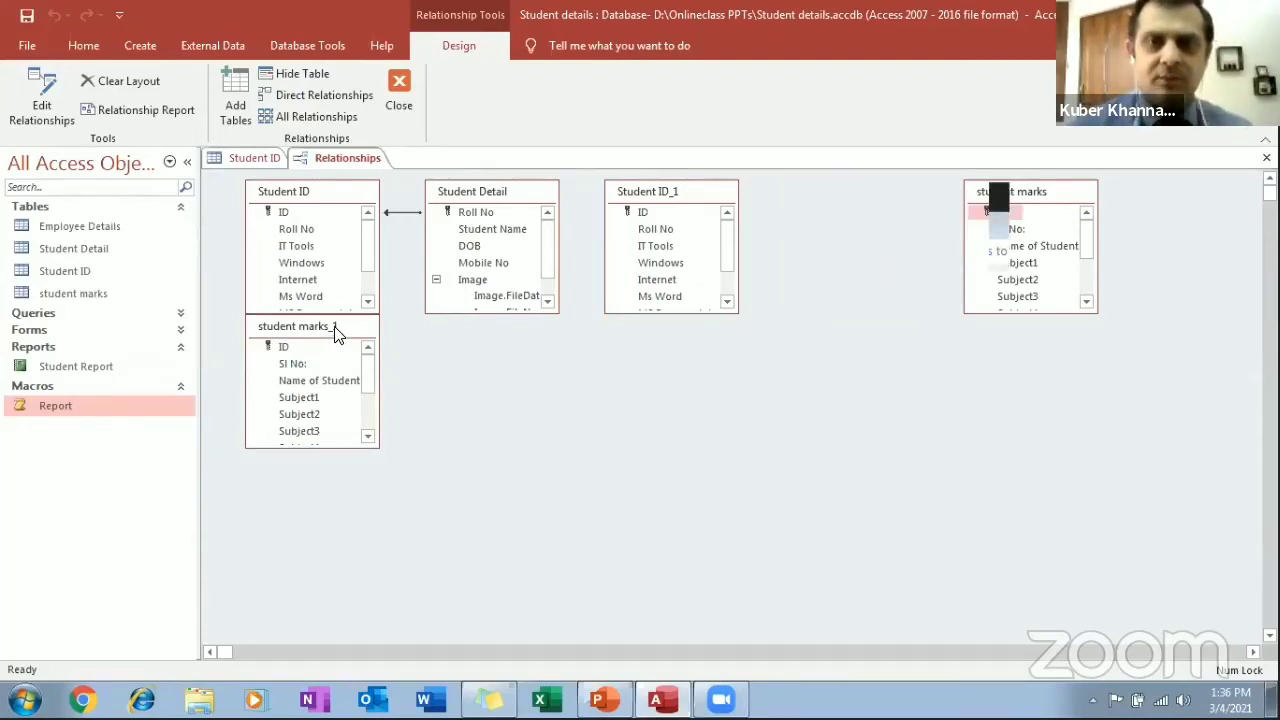
{"action": "left_click_drag", "start_coordinate": [335, 333], "coordinate": [878, 195]}
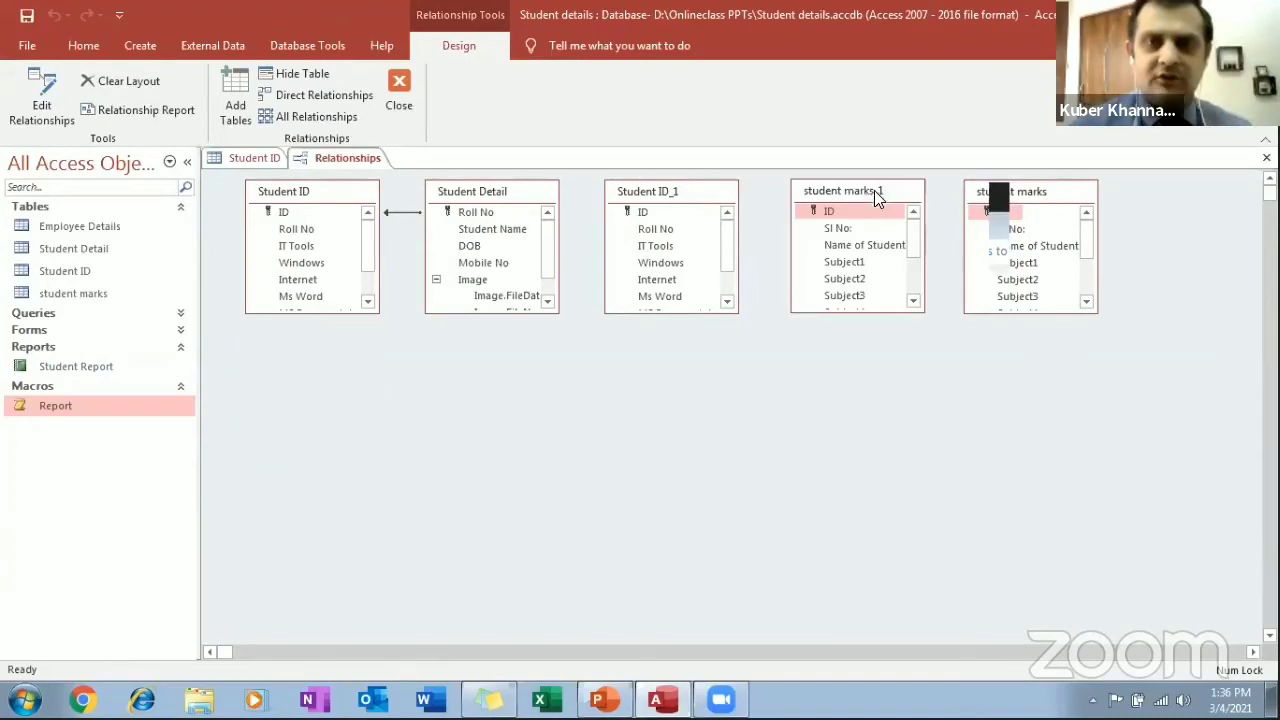
{"action": "left_click", "coordinate": [670, 190]}
{"action": "left_click_drag", "start_coordinate": [670, 190], "coordinate": [672, 191]}
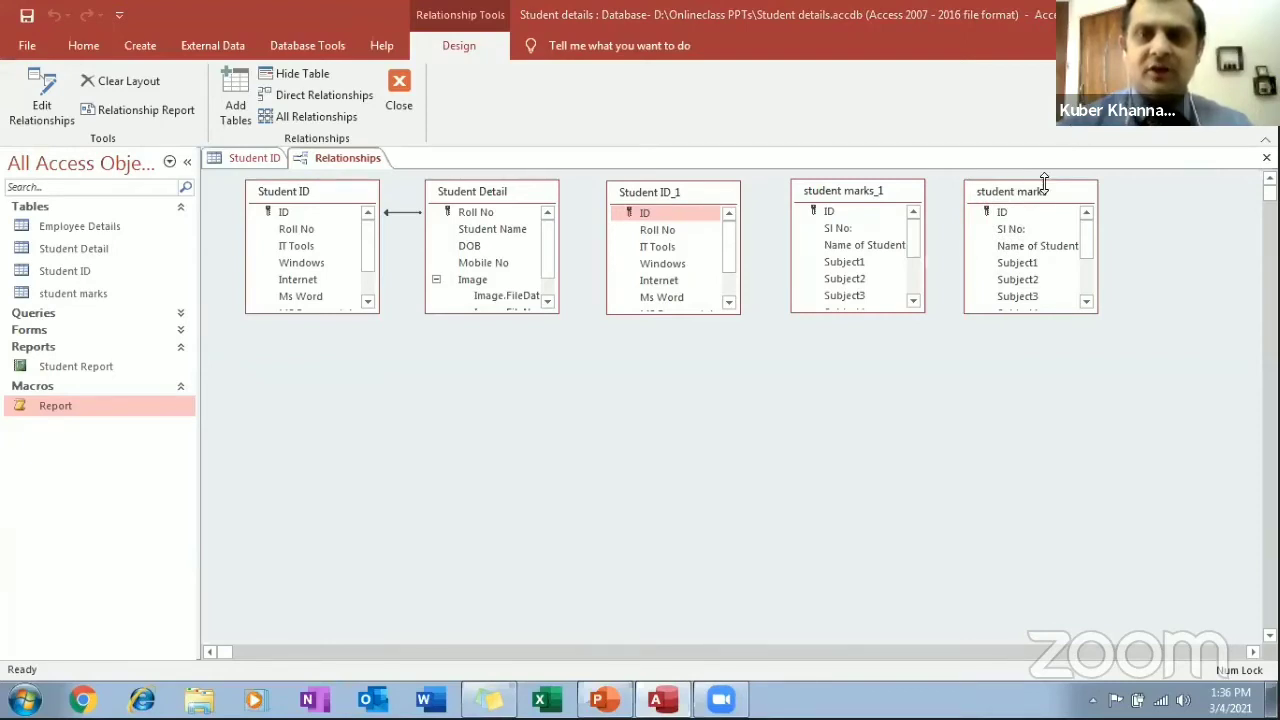
Hide the student marks_1 table and move the student marks table into its place beside Student ID_1
{"action": "right_click", "coordinate": [887, 193]}
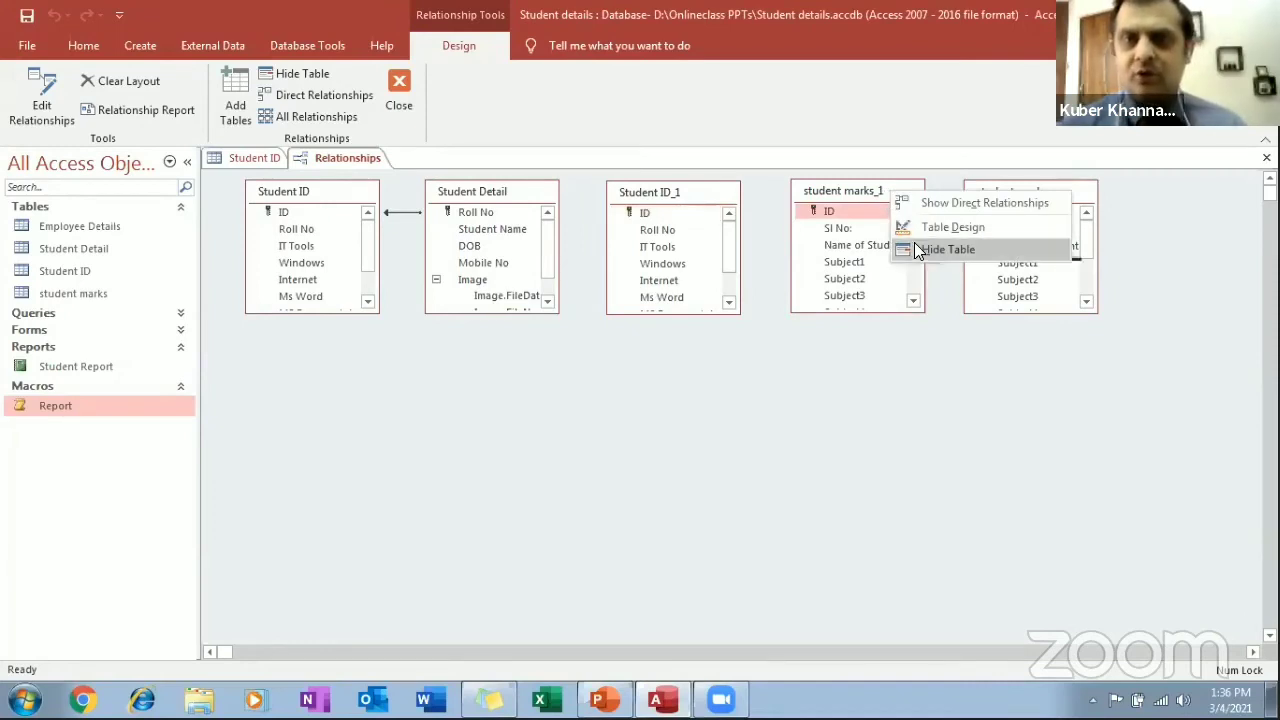
{"action": "left_click", "coordinate": [945, 249]}
{"action": "left_click", "coordinate": [1016, 188]}
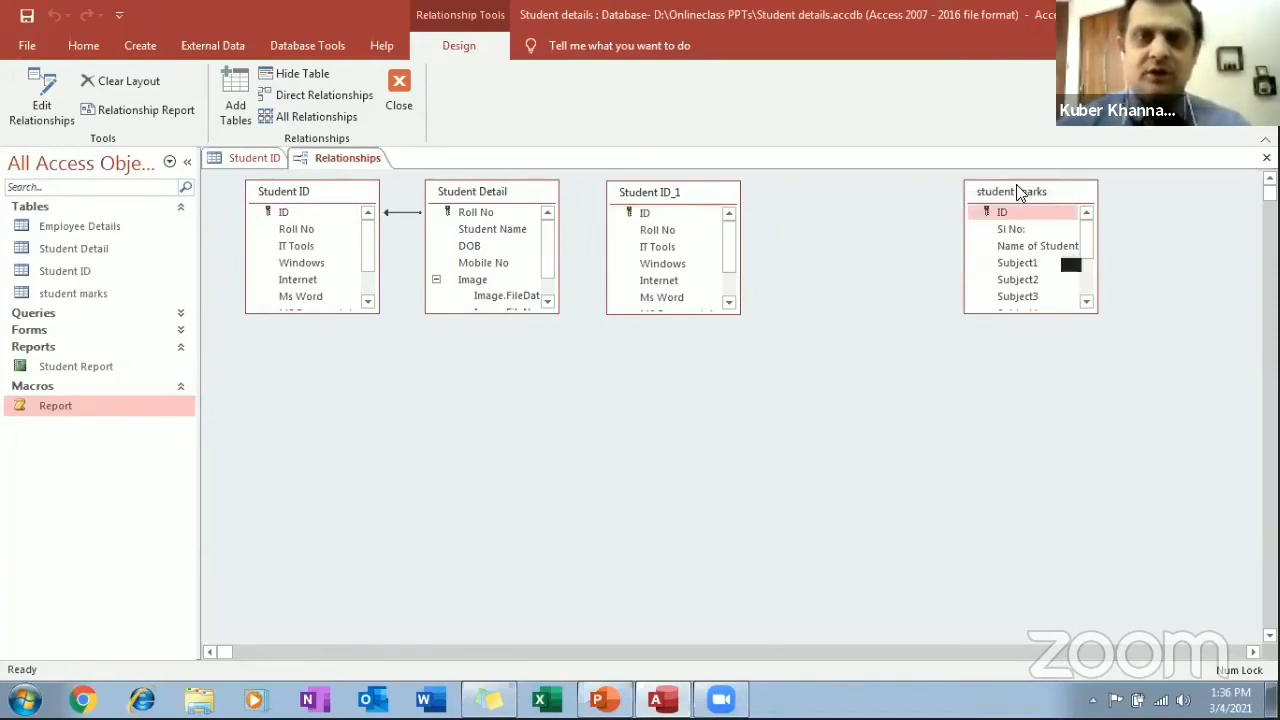
{"action": "left_click_drag", "start_coordinate": [1016, 188], "coordinate": [854, 193]}
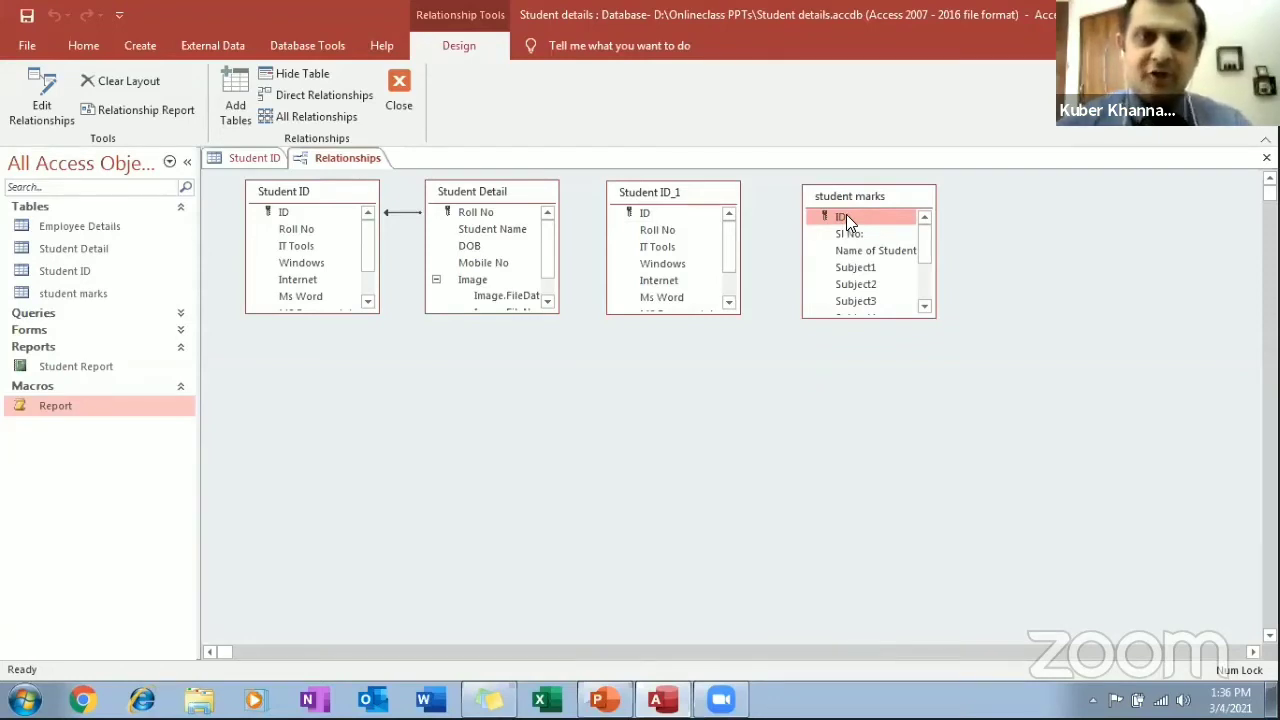
Create a relationship from the ID field of student marks to the ID field of Student ID_1
{"action": "left_click_drag", "start_coordinate": [844, 214], "coordinate": [650, 216]}
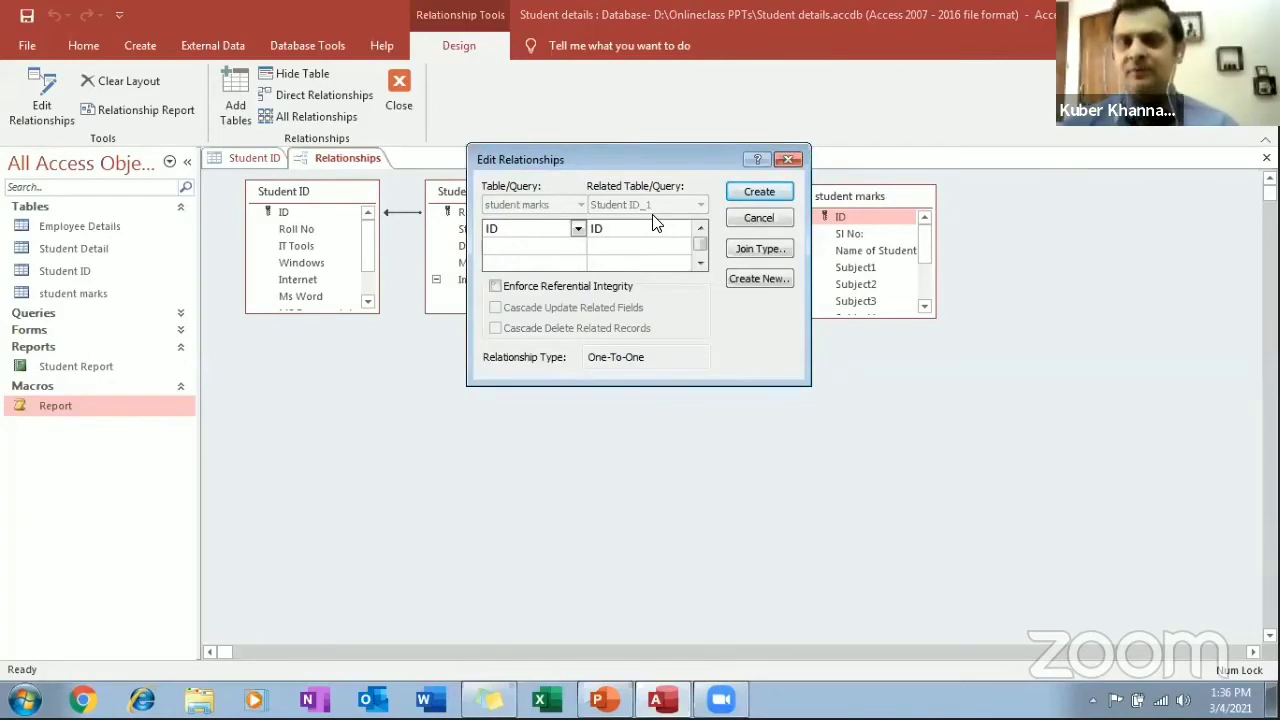
{"action": "left_click", "coordinate": [578, 230]}
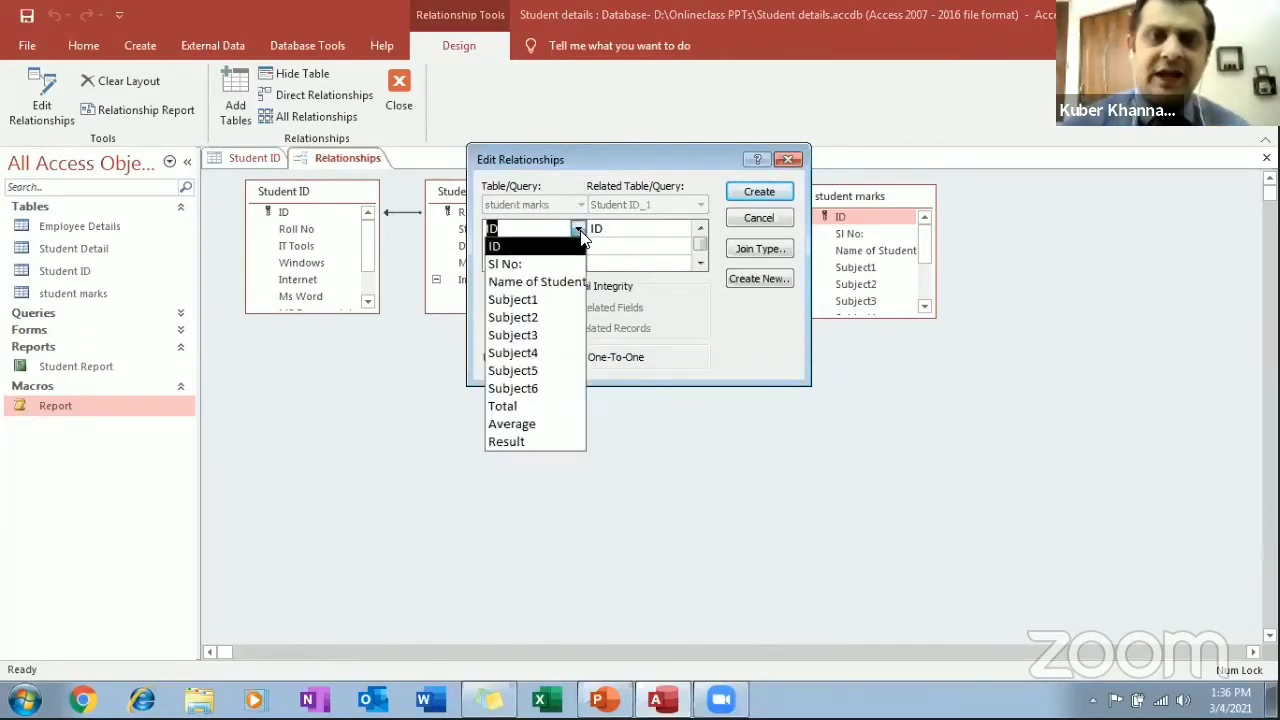
{"action": "left_click", "coordinate": [580, 230]}
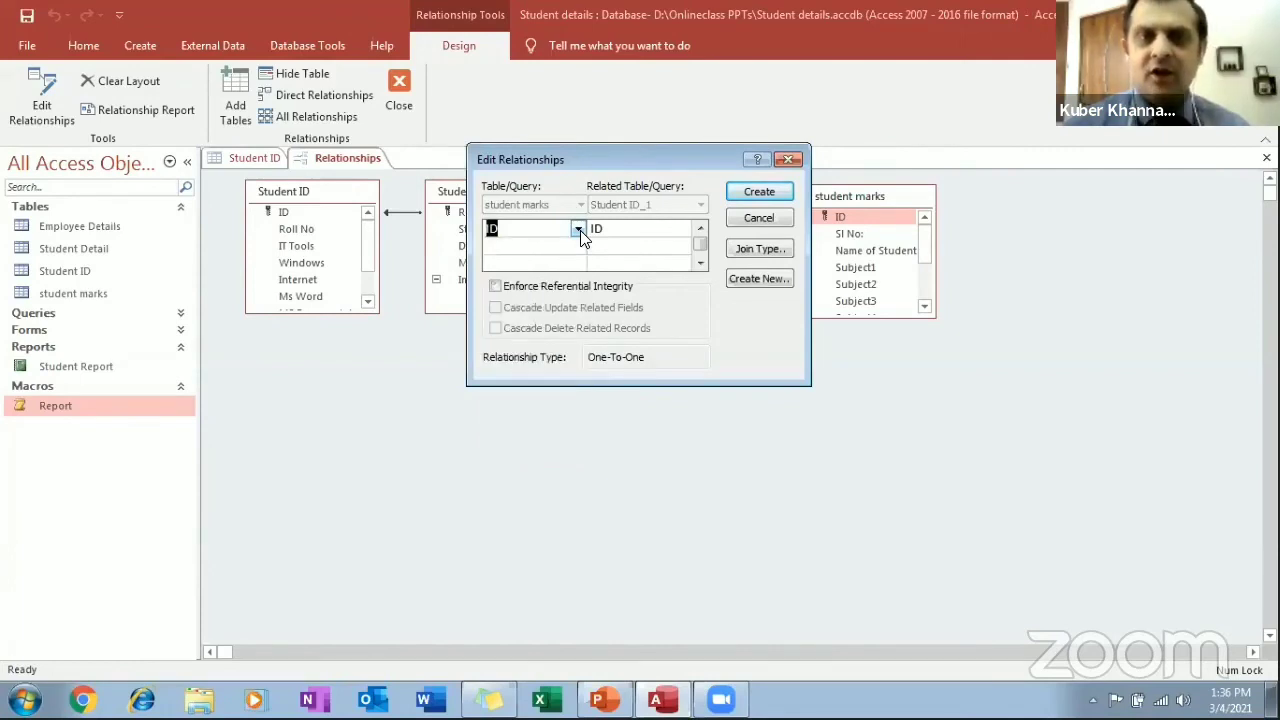
{"action": "left_click", "coordinate": [677, 230]}
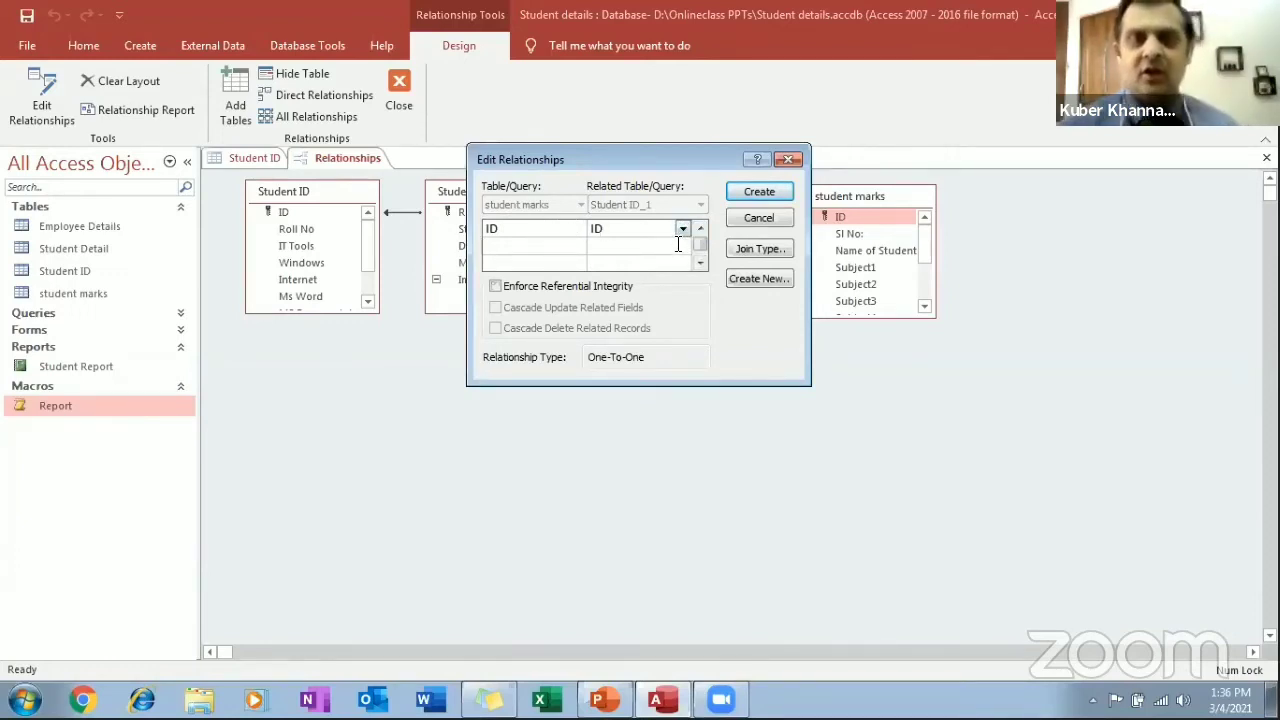
{"action": "left_click", "coordinate": [762, 193]}
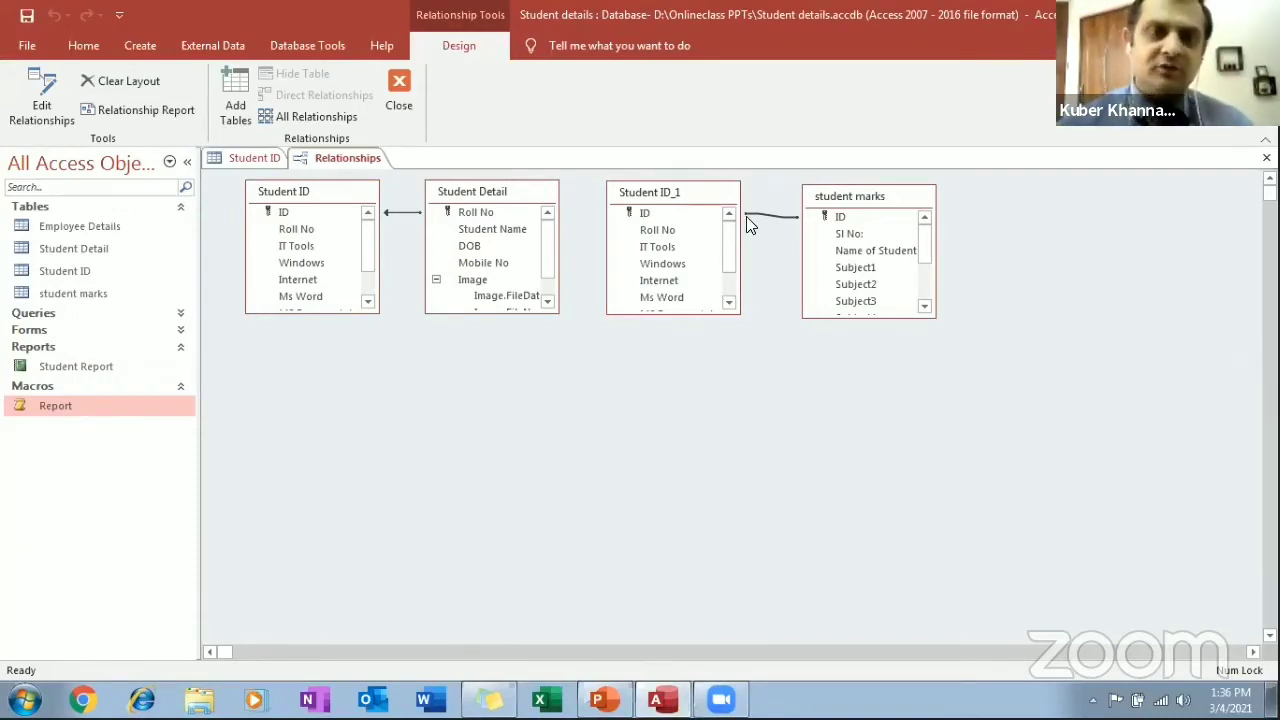
Open the student marks table and inspect the related Student ID records under IDs 1, 2 and 4, collapsing each again
{"action": "double_click", "coordinate": [93, 296]}
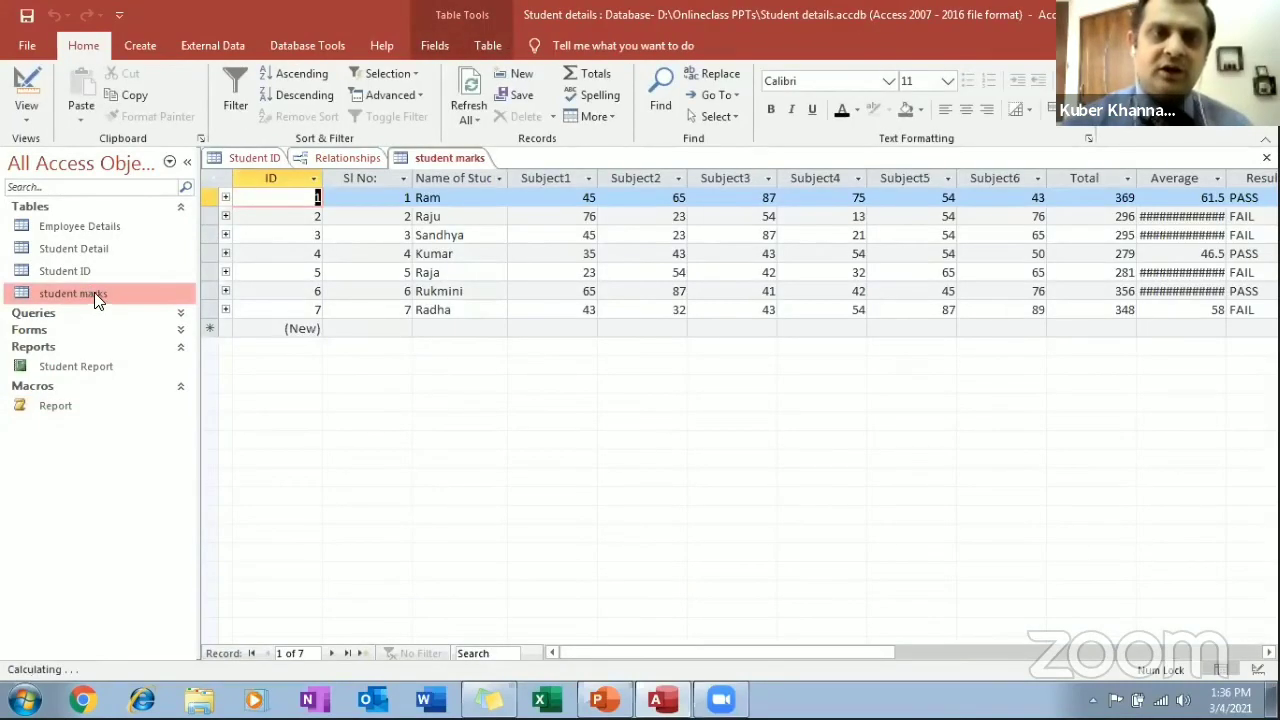
{"action": "left_click", "coordinate": [224, 198]}
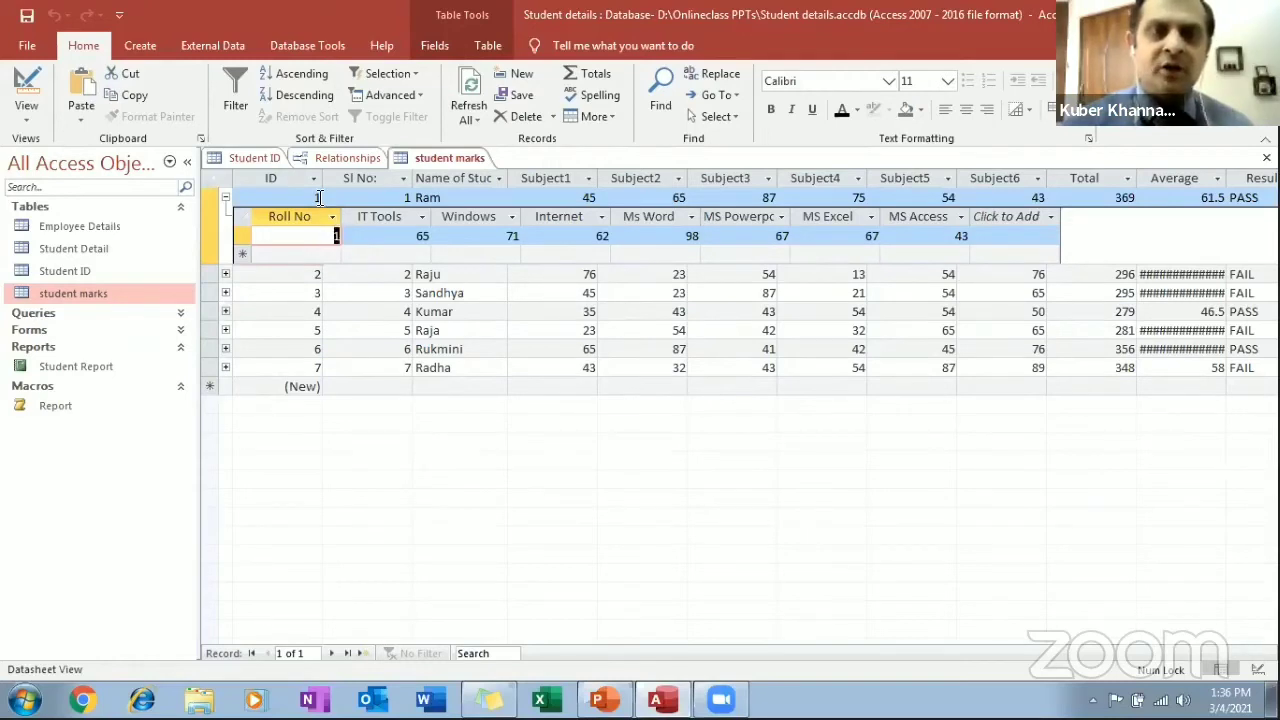
{"action": "type", "text": "1"}
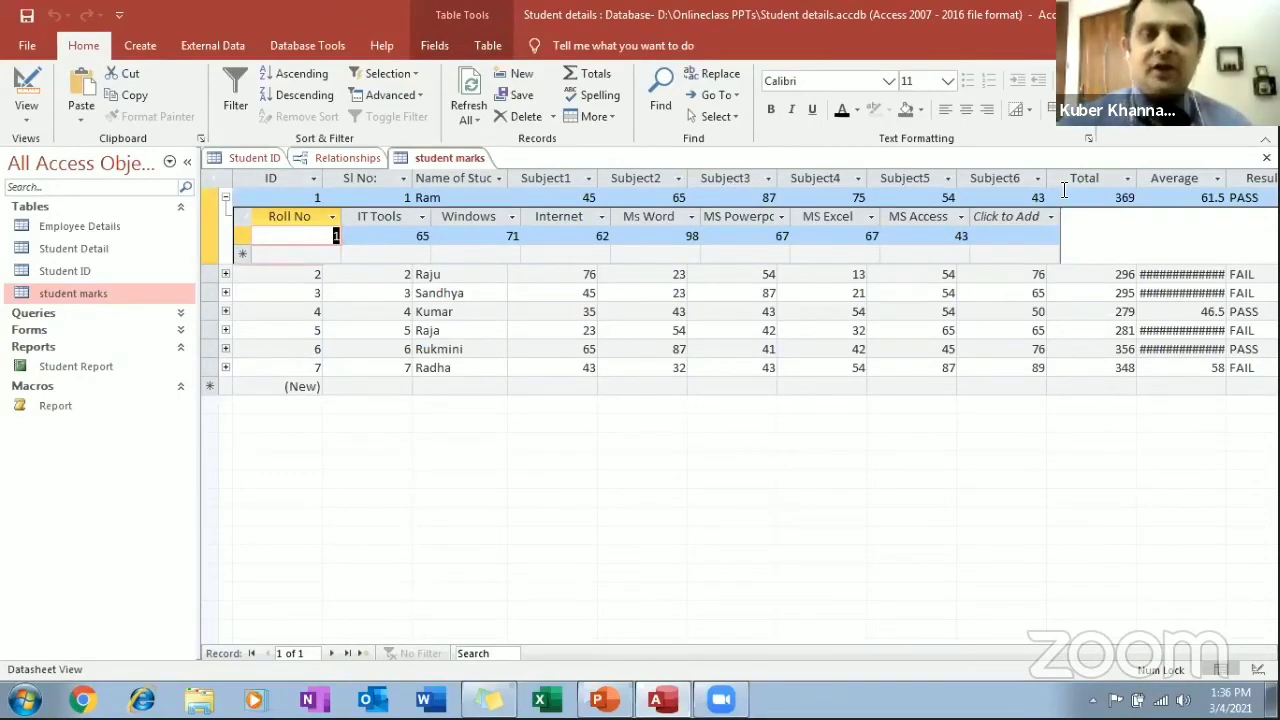
{"action": "left_click", "coordinate": [225, 275]}
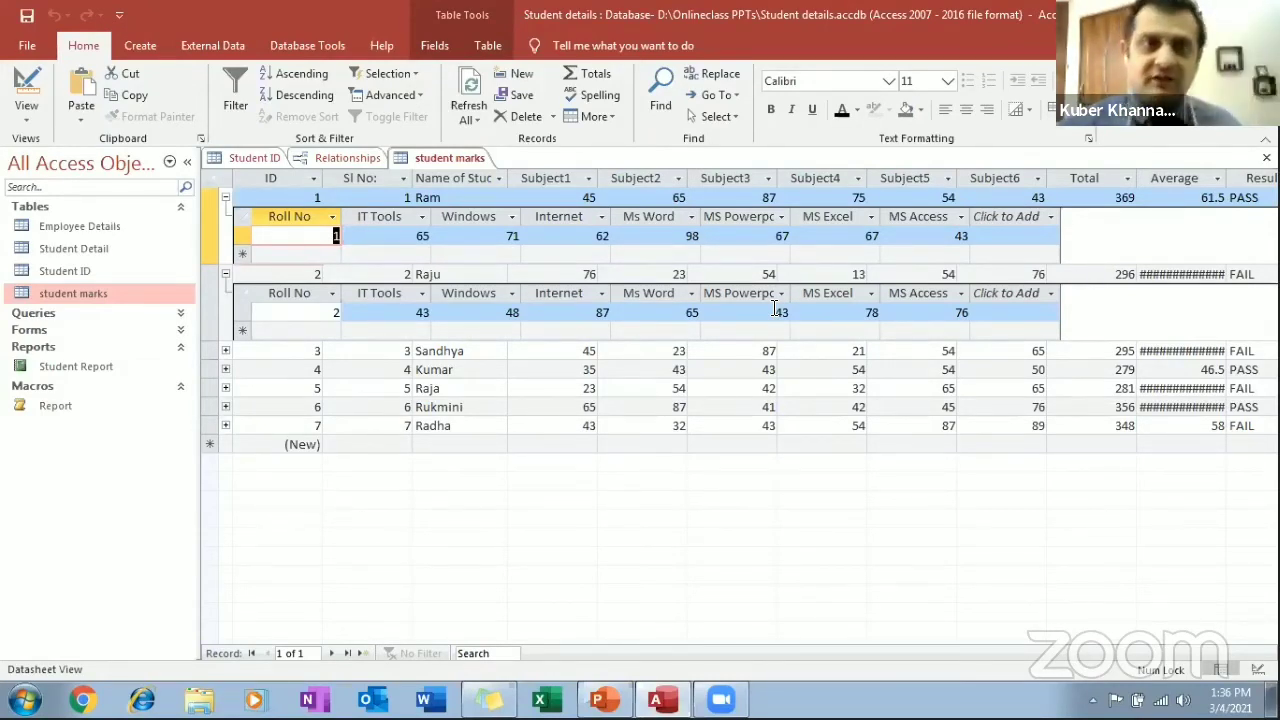
{"action": "left_click", "coordinate": [225, 274]}
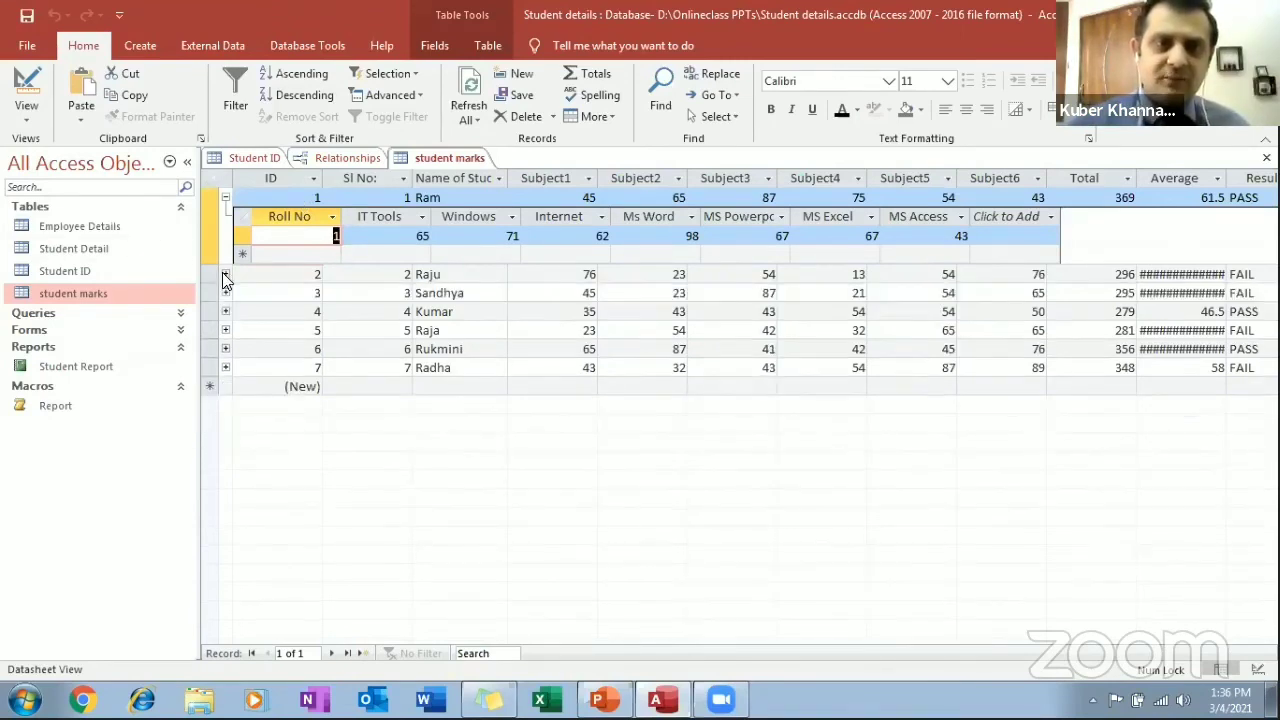
{"action": "left_click", "coordinate": [226, 198]}
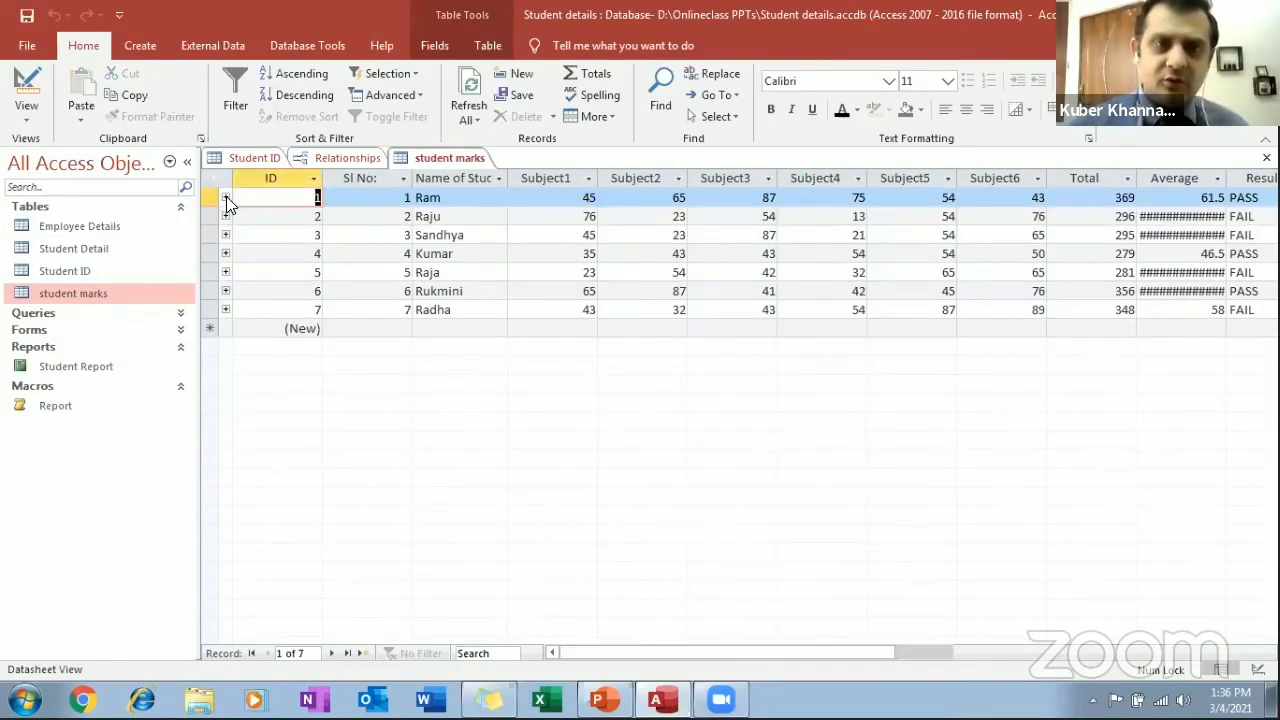
{"action": "left_click", "coordinate": [226, 254]}
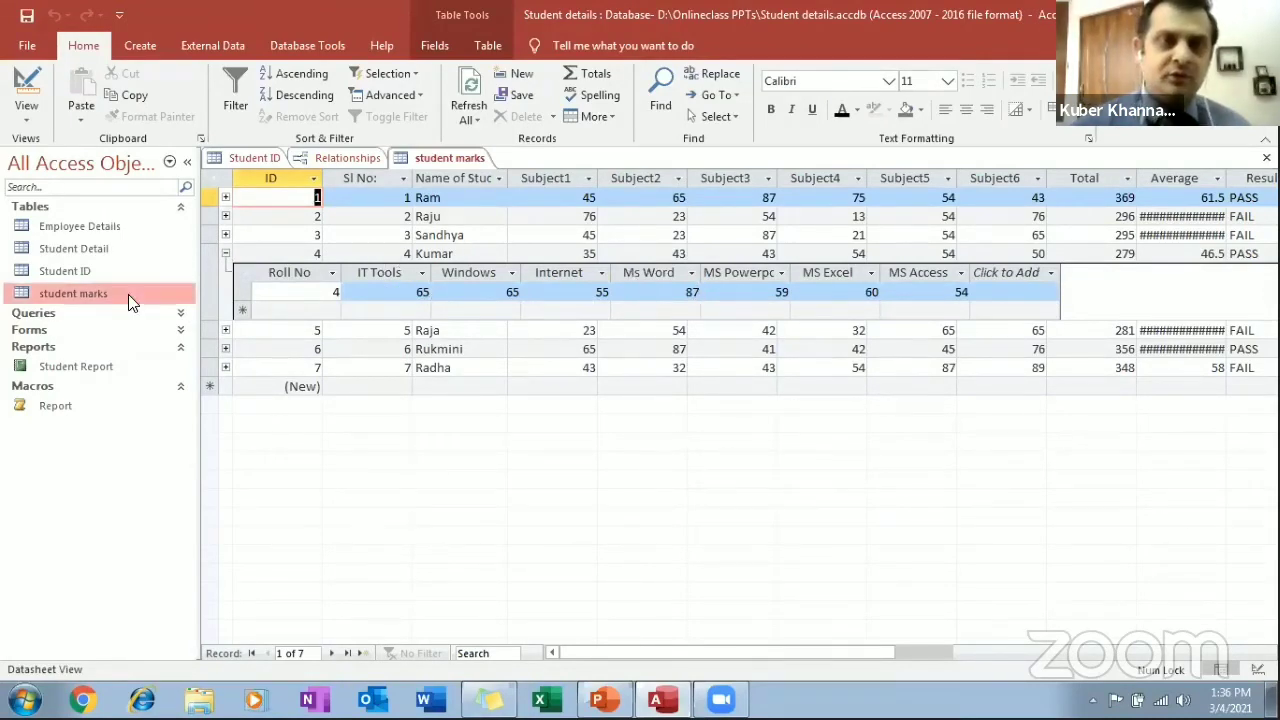
{"action": "left_click", "coordinate": [226, 253]}
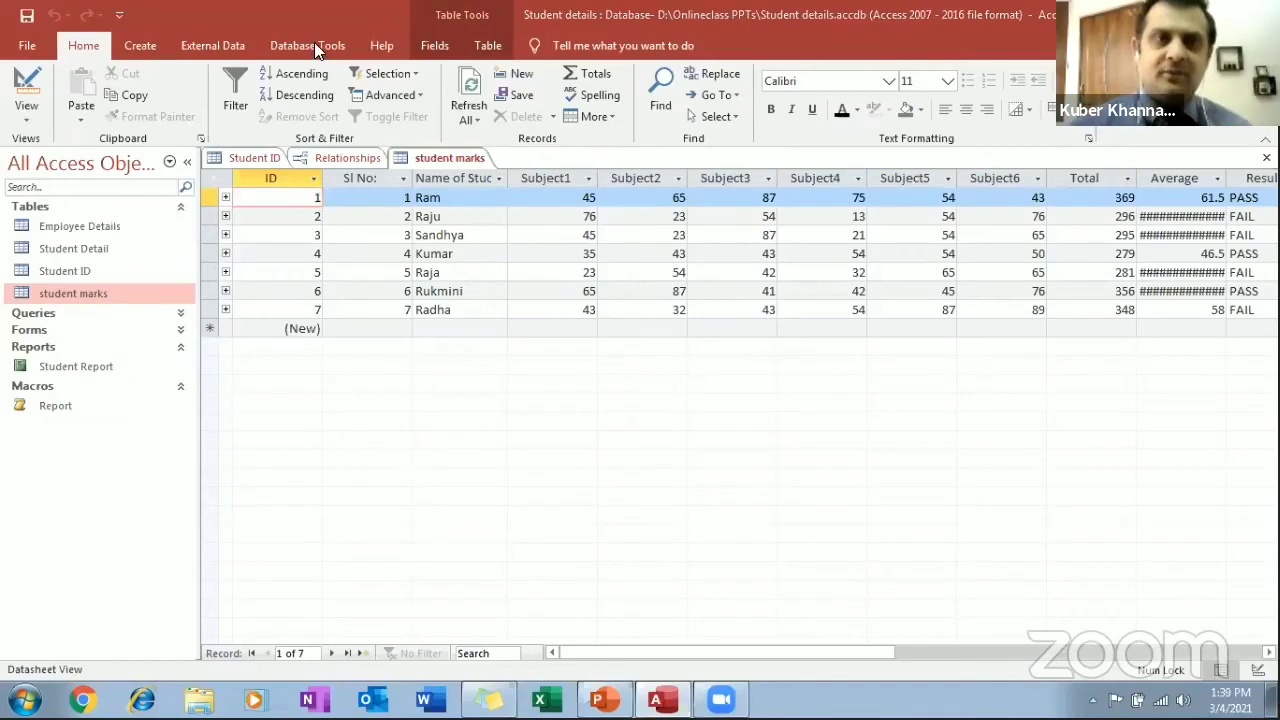
Check the object dependencies of the student marks table in both directions, and close the dependency view
{"action": "left_click", "coordinate": [307, 46]}
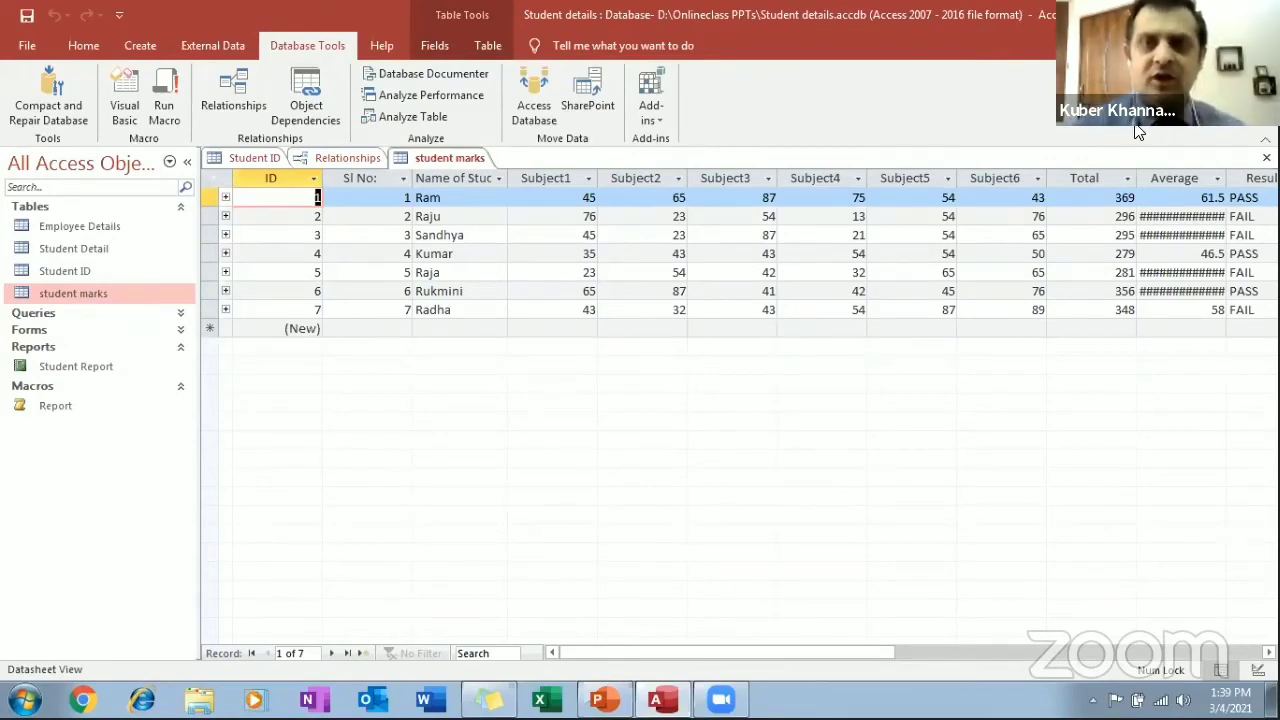
{"action": "double_click", "coordinate": [300, 92]}
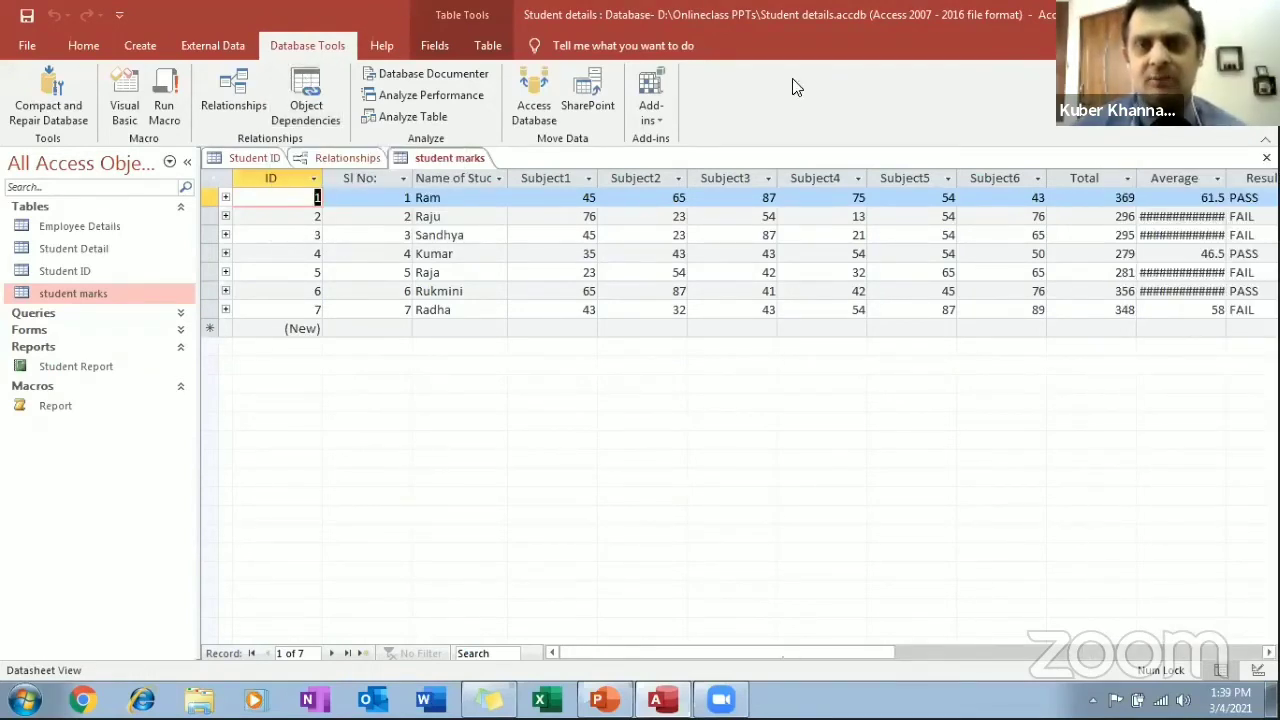
{"action": "left_click", "coordinate": [300, 105]}
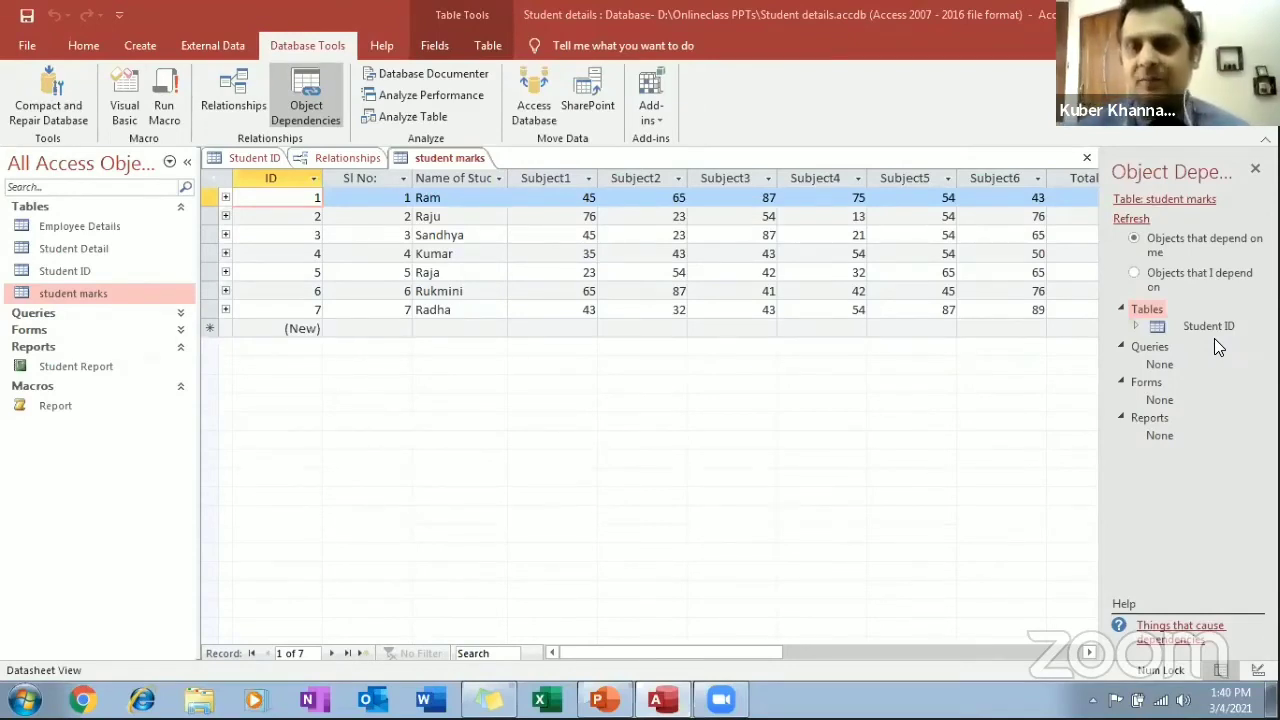
{"action": "left_click", "coordinate": [1138, 271]}
{"action": "left_click", "coordinate": [1134, 271]}
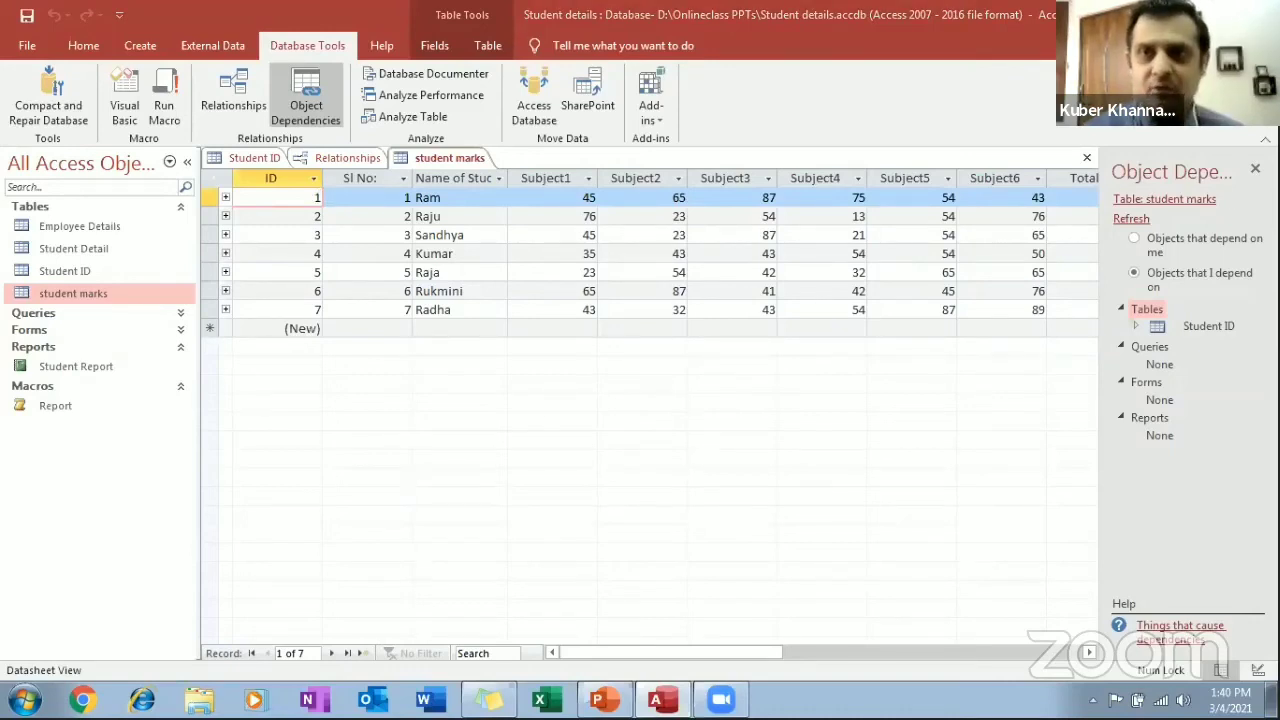
{"action": "left_click", "coordinate": [1255, 168]}
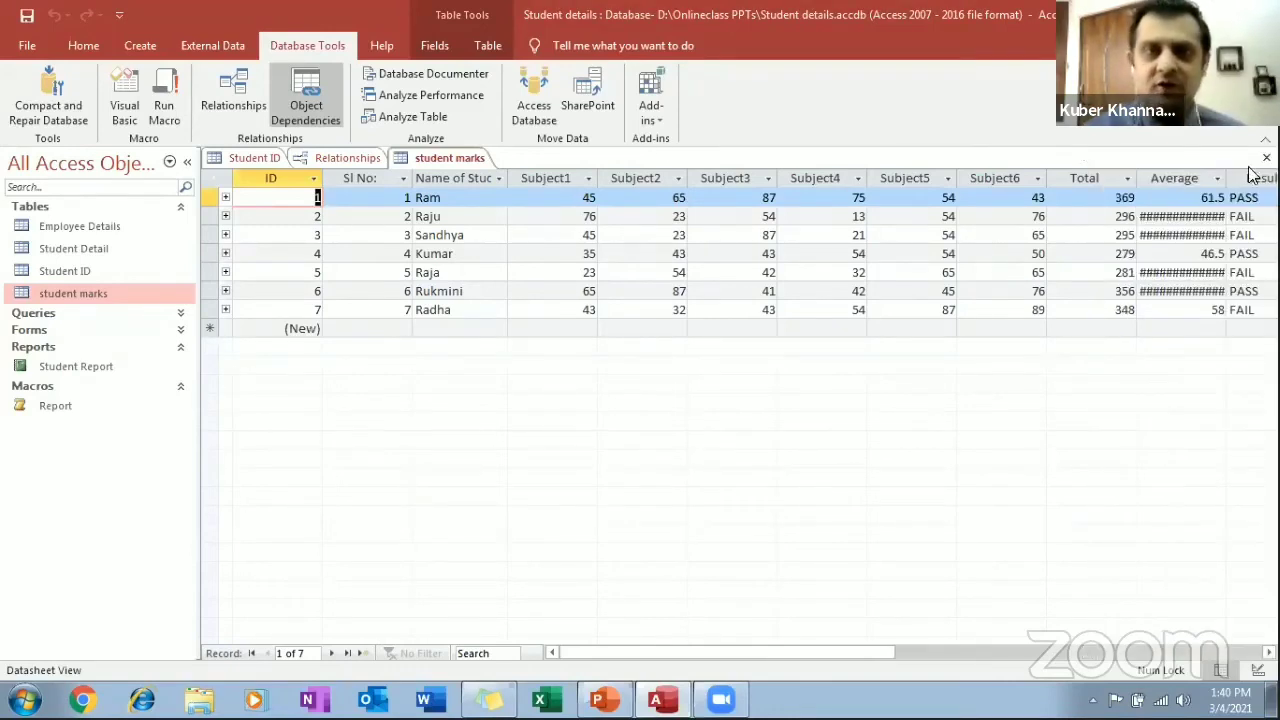
Generate a Database Documenter report for the student marks and Student ID tables, allowing the open tables to close
{"action": "left_click", "coordinate": [474, 76]}
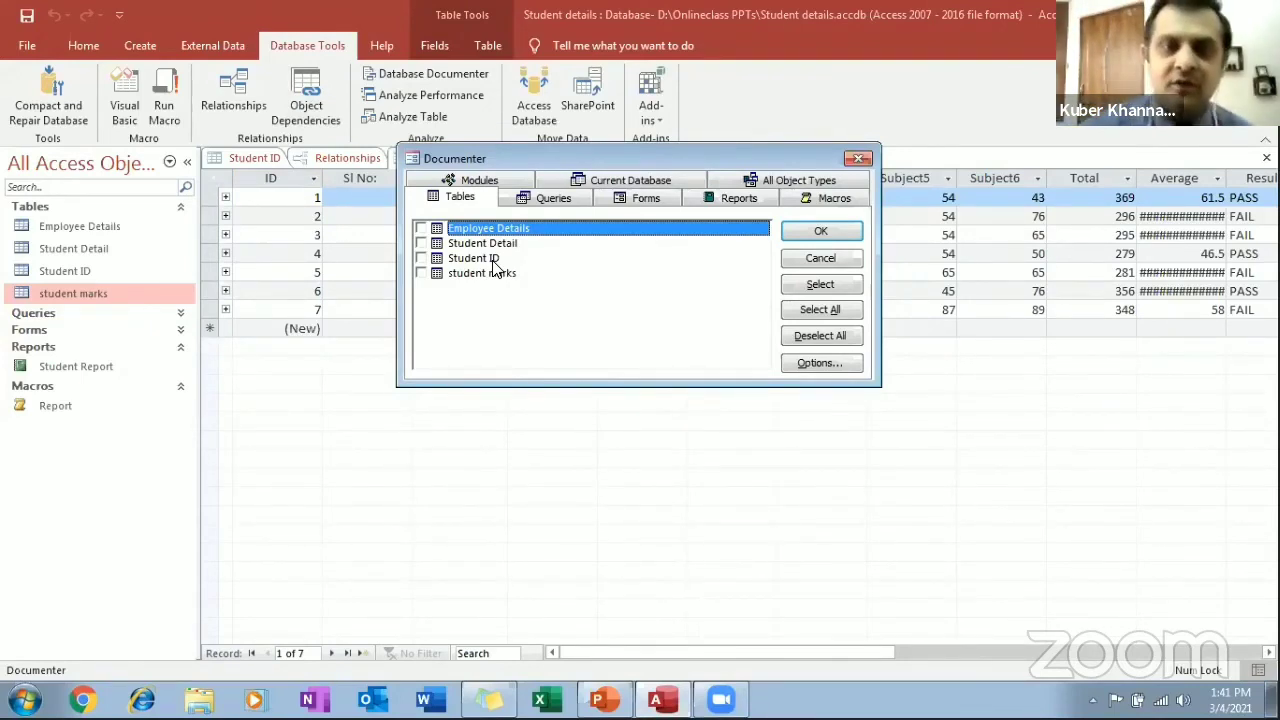
{"action": "left_click", "coordinate": [420, 273]}
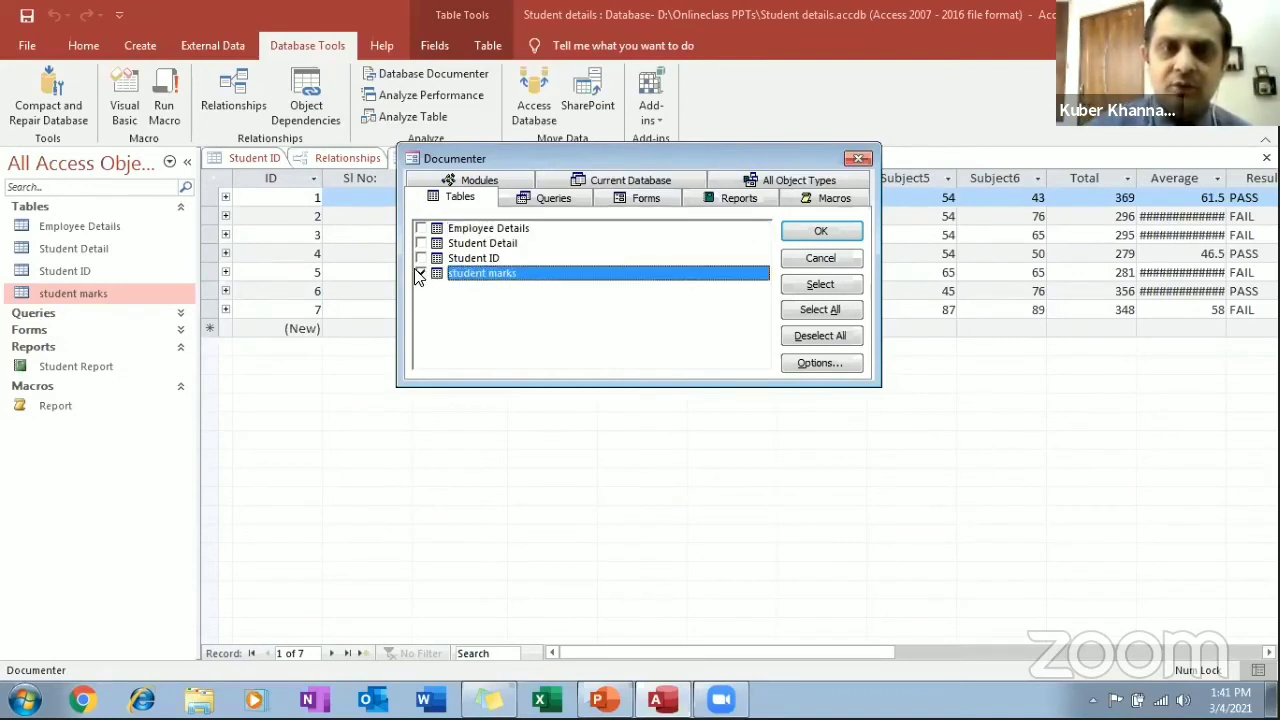
{"action": "left_click", "coordinate": [420, 258]}
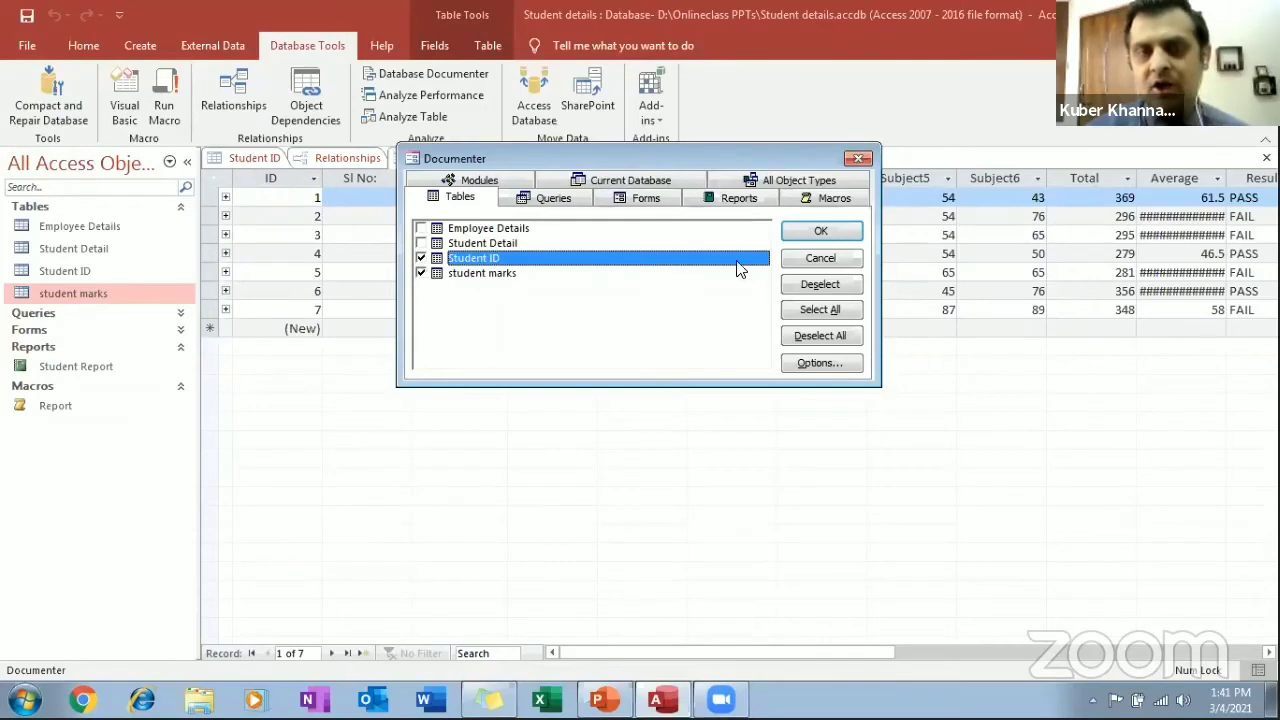
{"action": "left_click", "coordinate": [851, 232]}
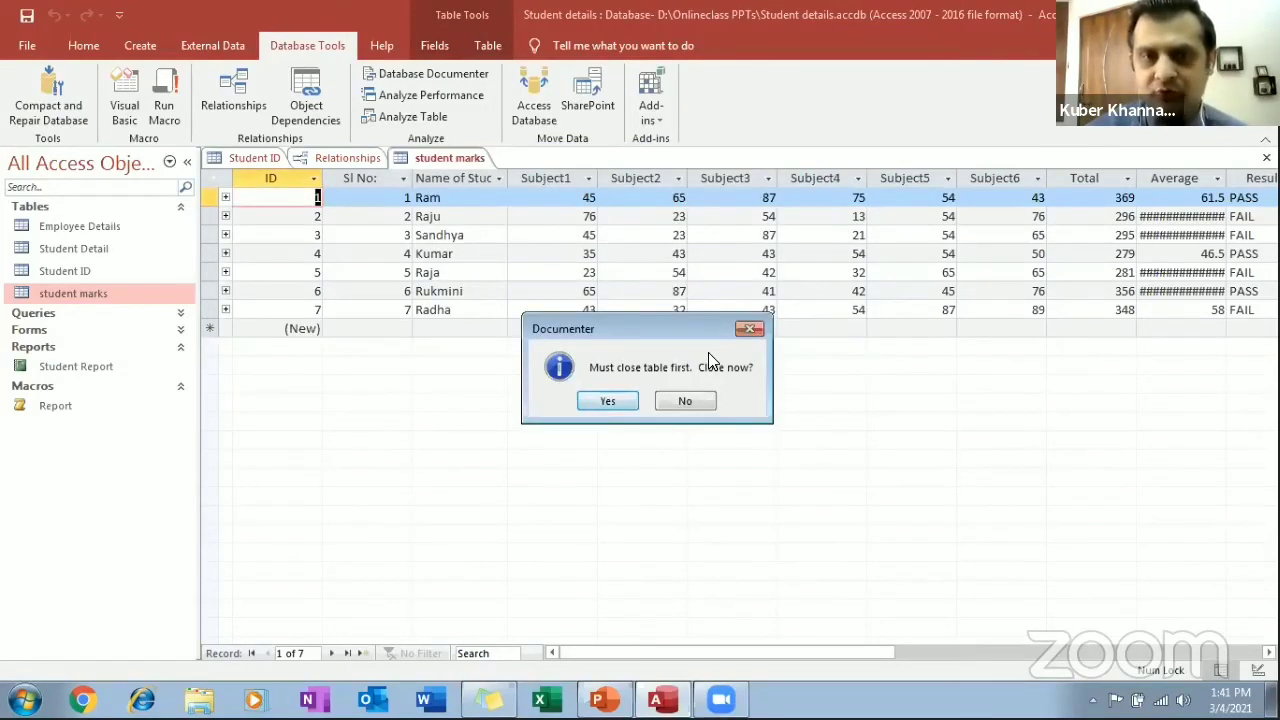
{"action": "left_click", "coordinate": [626, 402]}
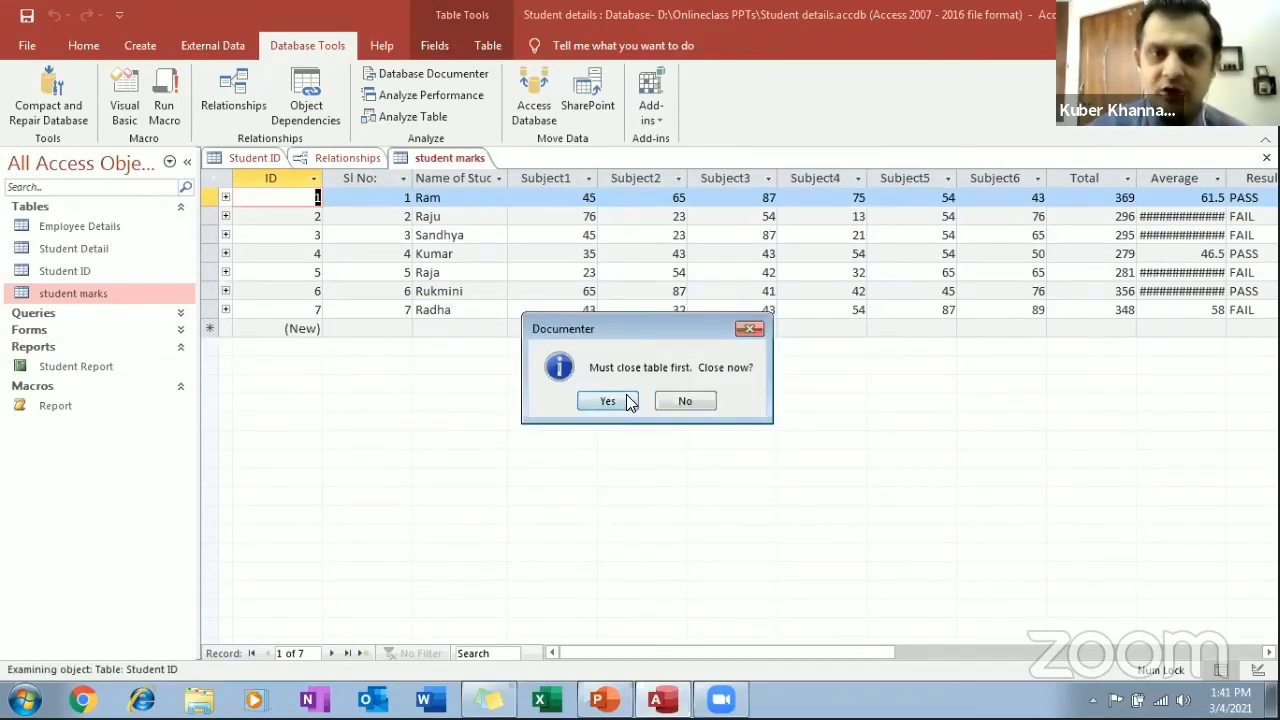
{"action": "left_click", "coordinate": [614, 400]}
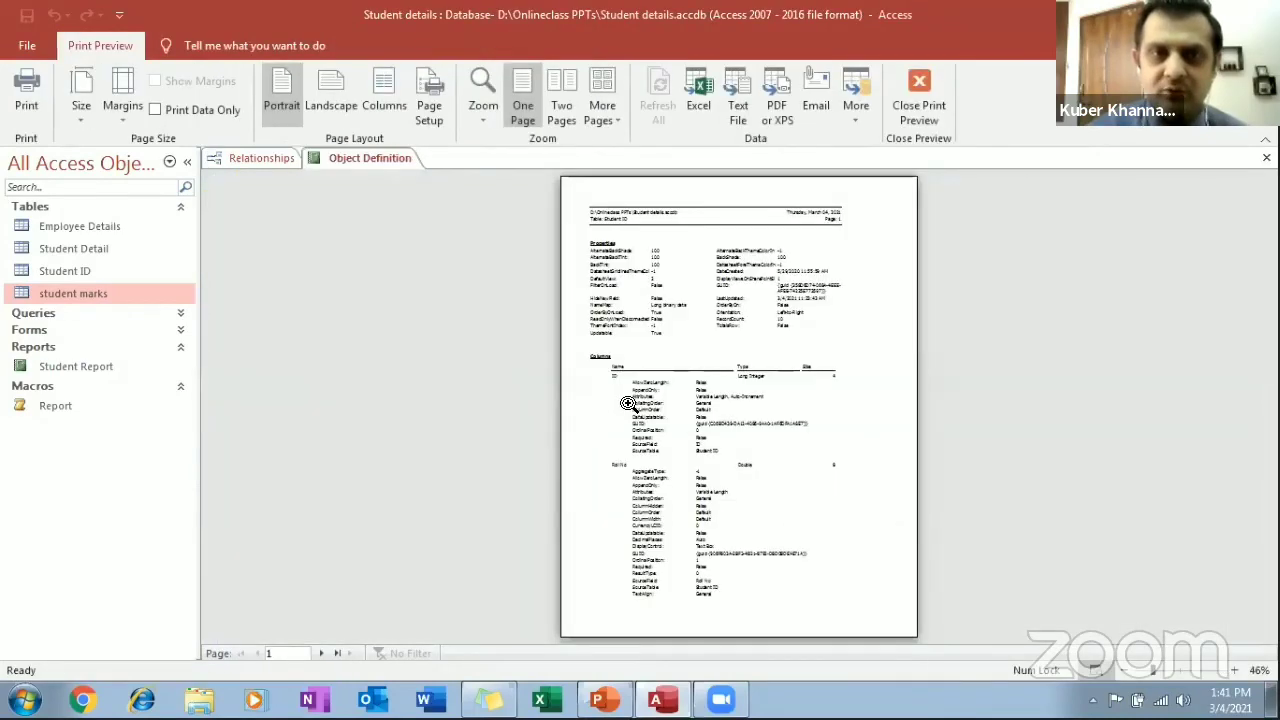
Zoom into the Object Definition report and examine the Student ID table's properties and its ID and Roll No column definitions
{"action": "left_click", "coordinate": [758, 388]}
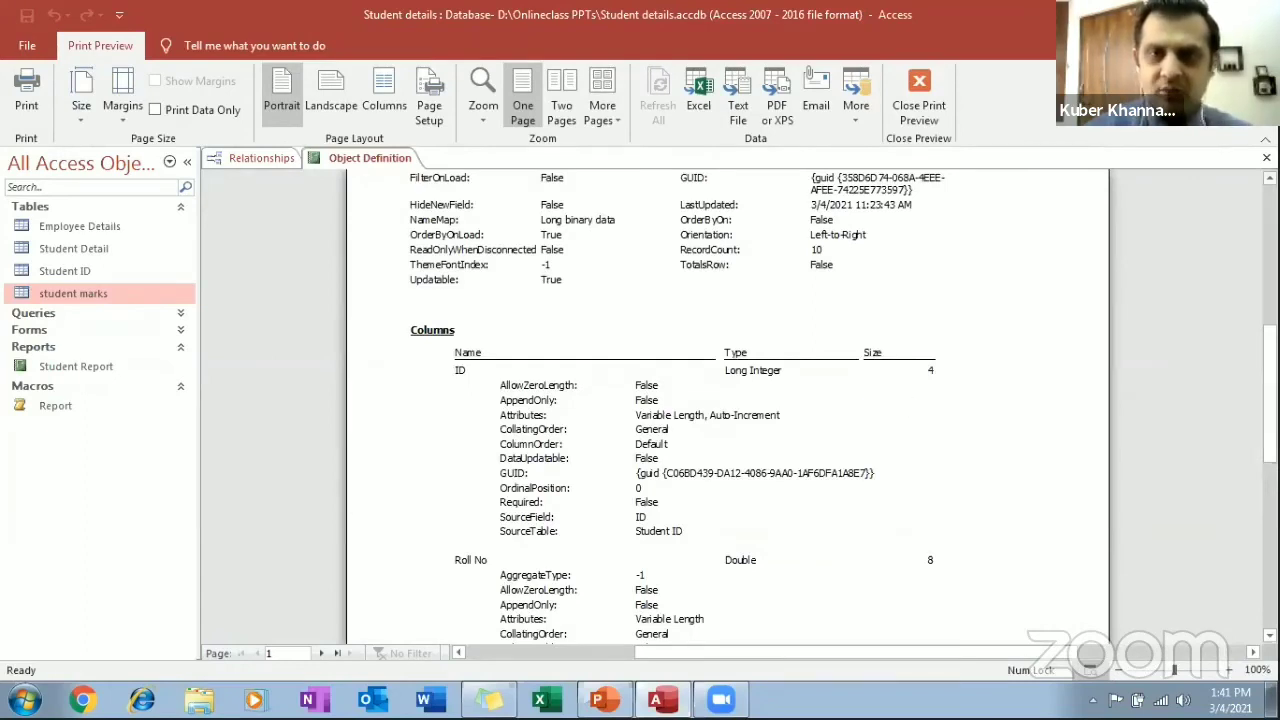
{"action": "scroll", "coordinate": [727, 400], "scroll_direction": "down", "scroll_amount": 5}
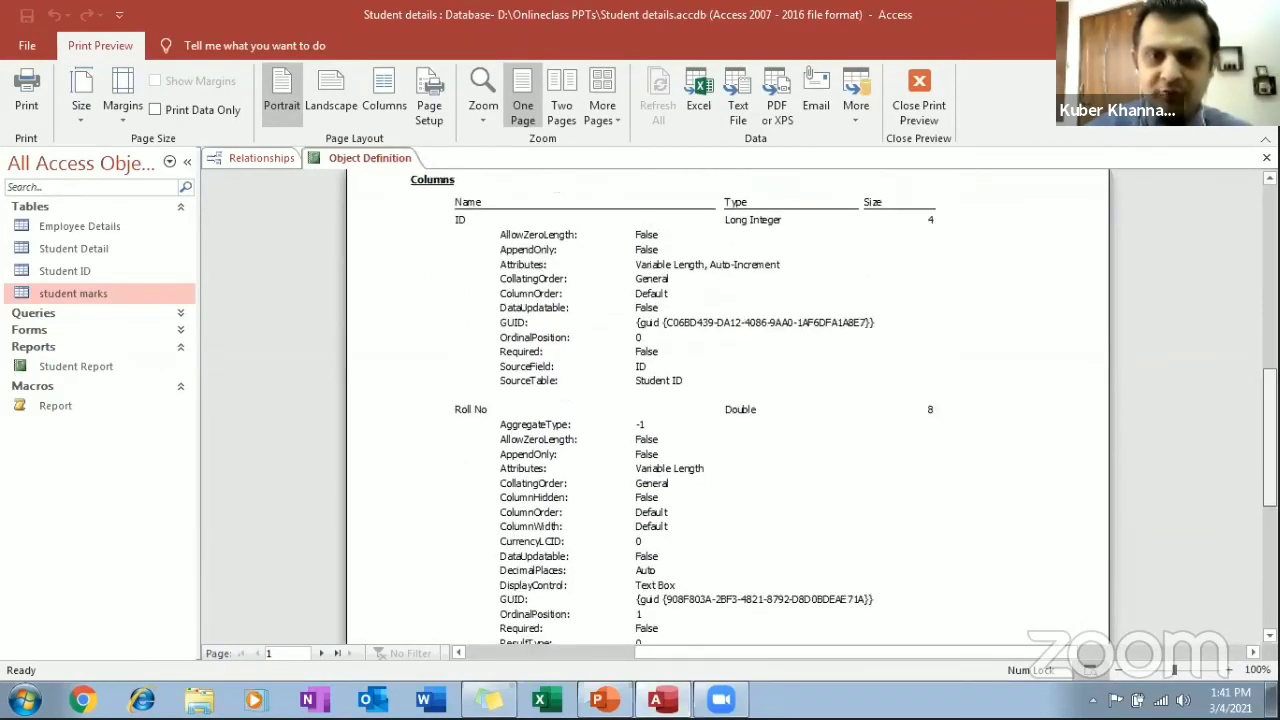
{"action": "scroll", "coordinate": [727, 400], "scroll_direction": "up", "scroll_amount": 1}
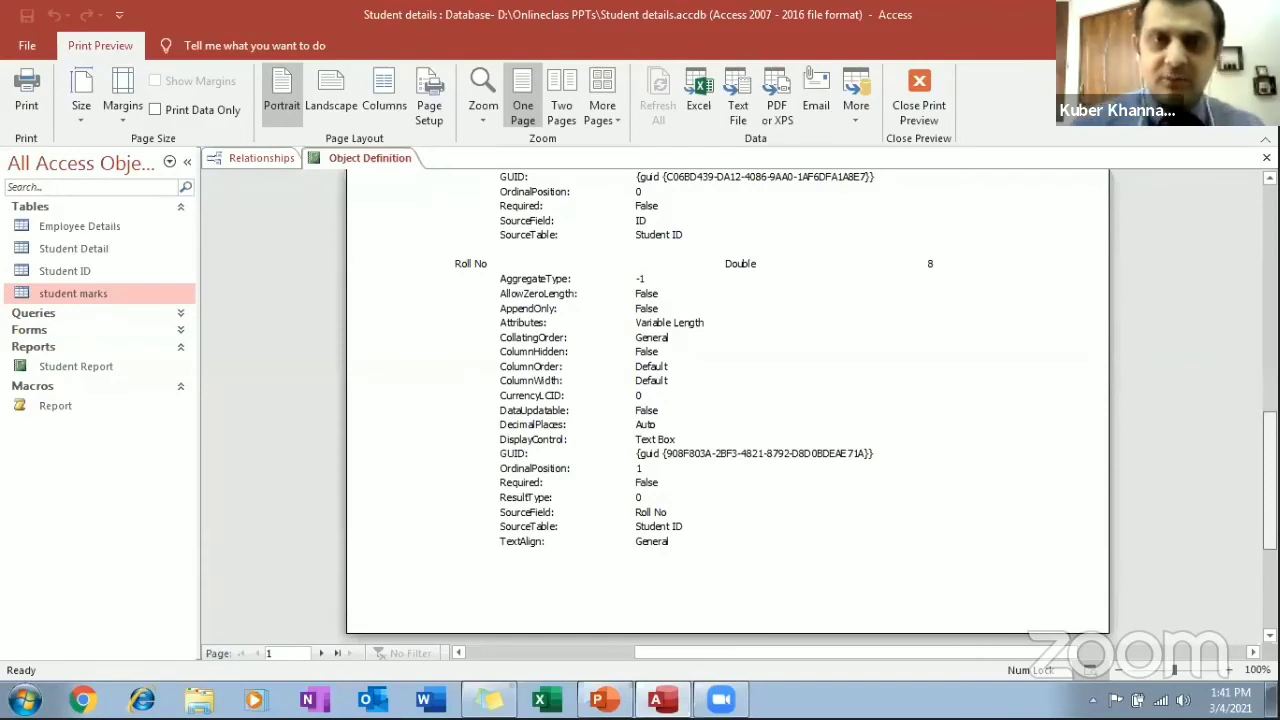
{"action": "scroll", "coordinate": [727, 400], "scroll_direction": "down", "scroll_amount": 2}
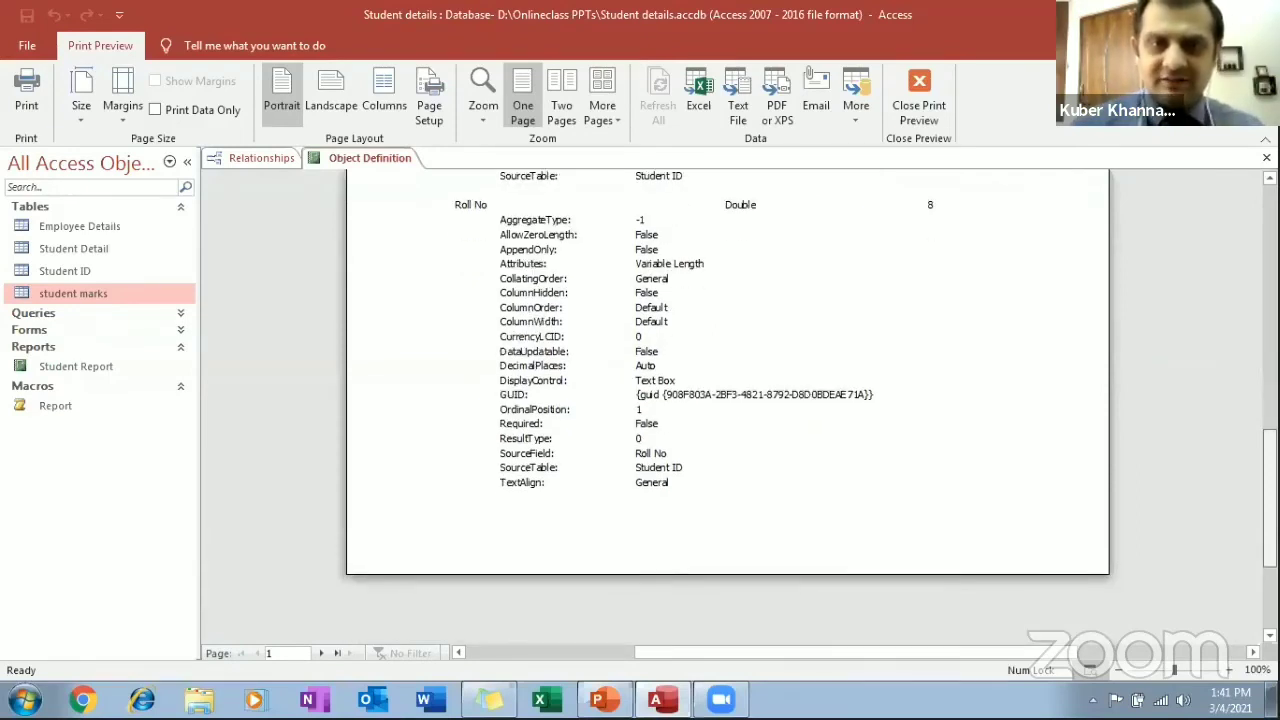
{"action": "scroll", "coordinate": [727, 400], "scroll_direction": "down", "scroll_amount": 7}
{"action": "scroll", "coordinate": [727, 400], "scroll_direction": "up", "scroll_amount": 15}
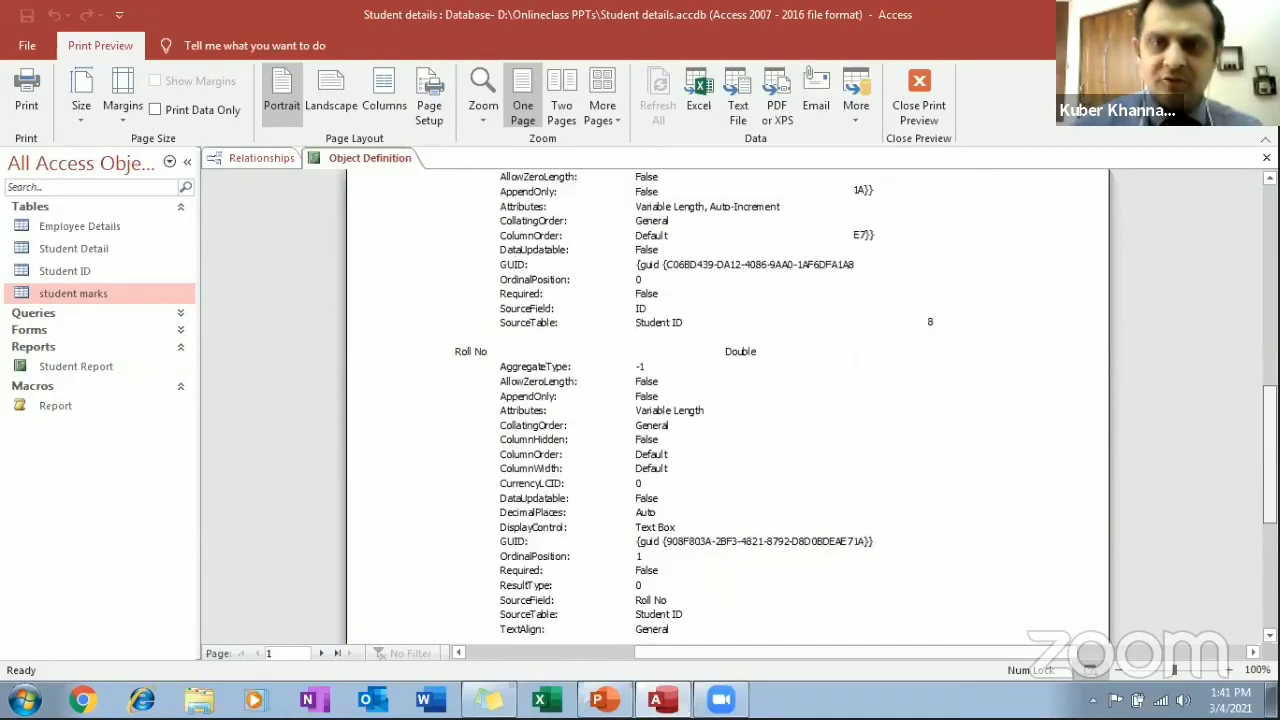
{"action": "scroll", "coordinate": [727, 400], "scroll_direction": "up", "scroll_amount": 2}
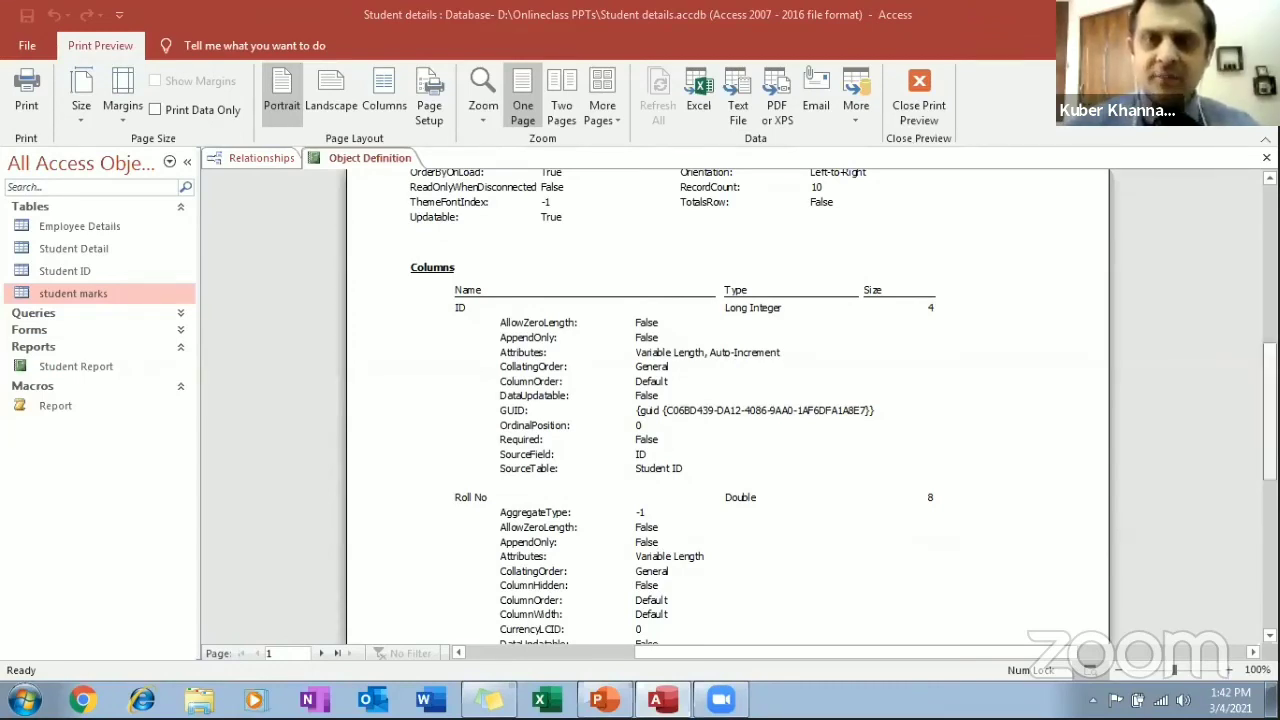
{"action": "scroll", "coordinate": [727, 407], "scroll_direction": "up", "scroll_amount": 3}
{"action": "scroll", "coordinate": [727, 407], "scroll_direction": "up", "scroll_amount": 1}
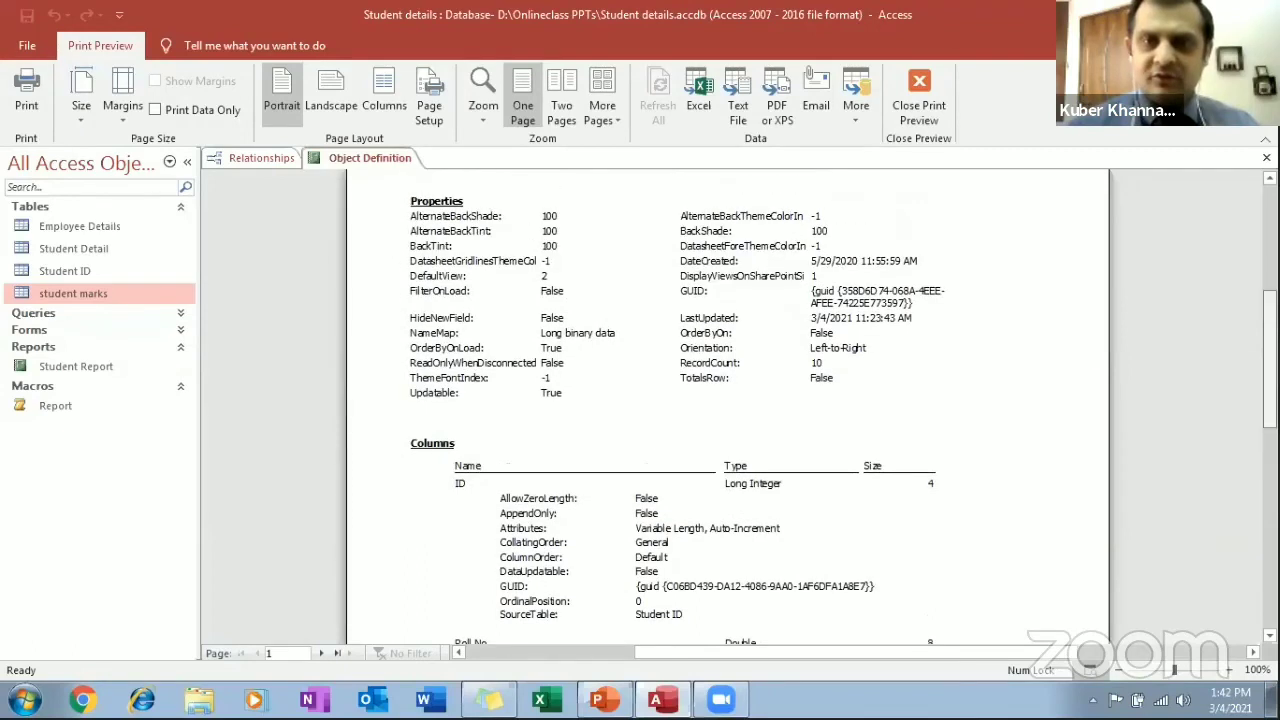
{"action": "scroll", "coordinate": [727, 407], "scroll_direction": "up", "scroll_amount": 1}
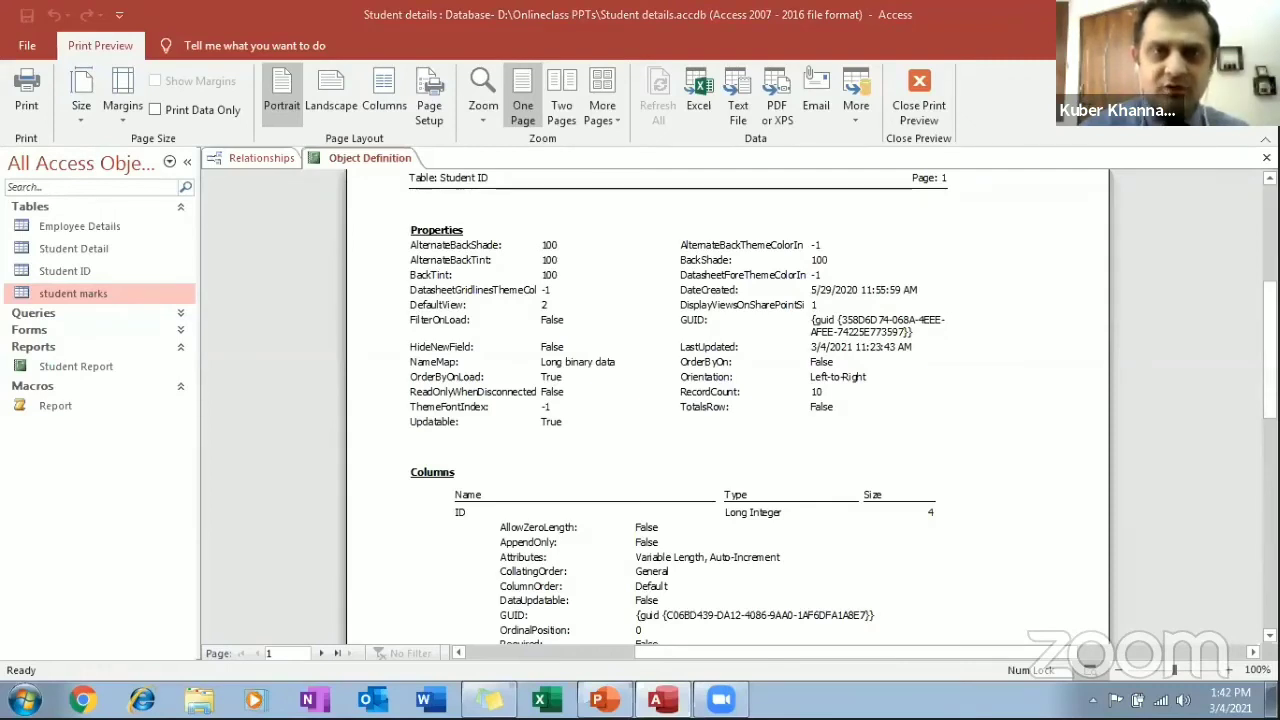
Examine the Student ID column definitions on pages 1 and 2 of the Object Definition report, and close the print preview
{"action": "scroll", "coordinate": [678, 409], "scroll_direction": "down", "scroll_amount": 3}
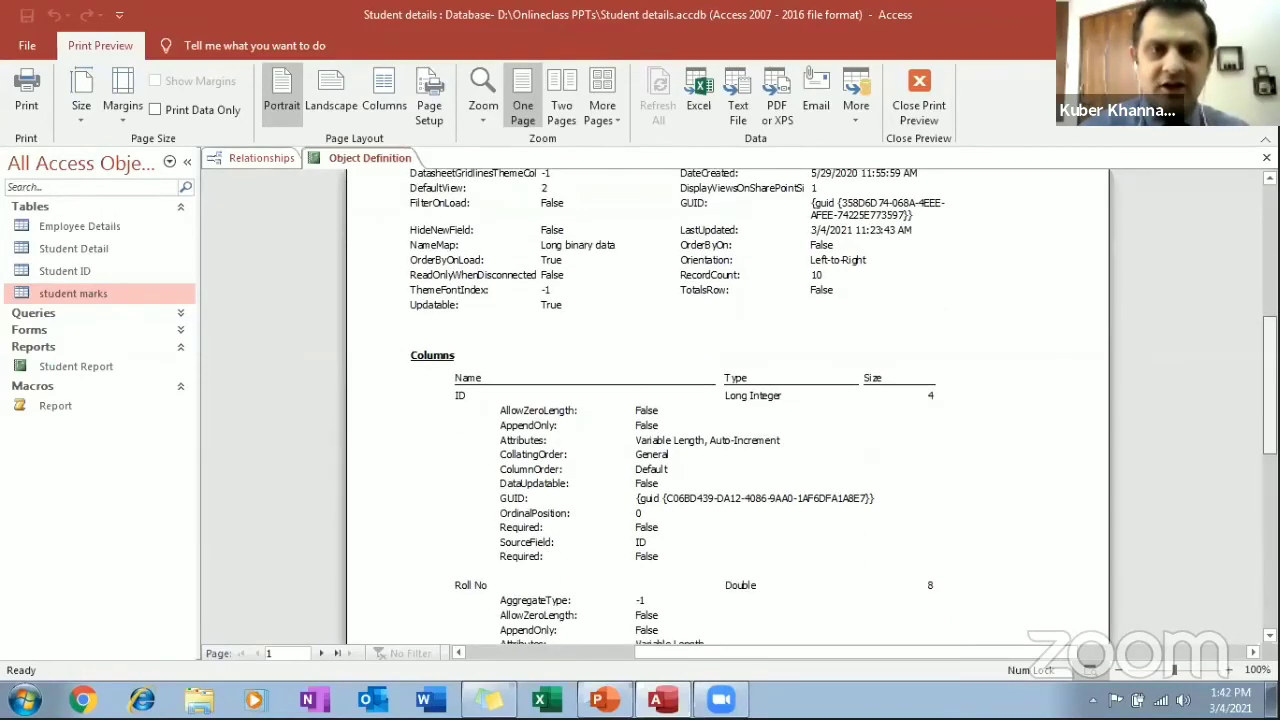
{"action": "scroll", "coordinate": [678, 409], "scroll_direction": "down", "scroll_amount": 6}
{"action": "scroll", "coordinate": [678, 409], "scroll_direction": "down", "scroll_amount": 1}
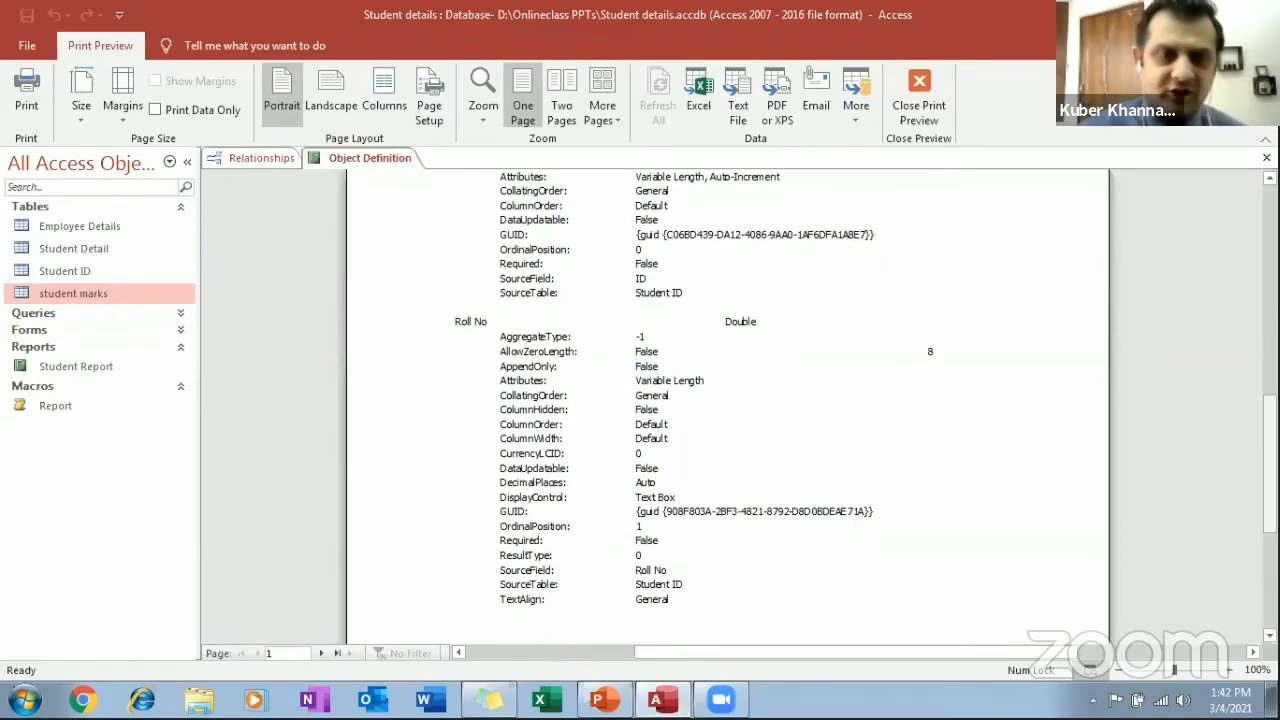
{"action": "left_click", "coordinate": [310, 653]}
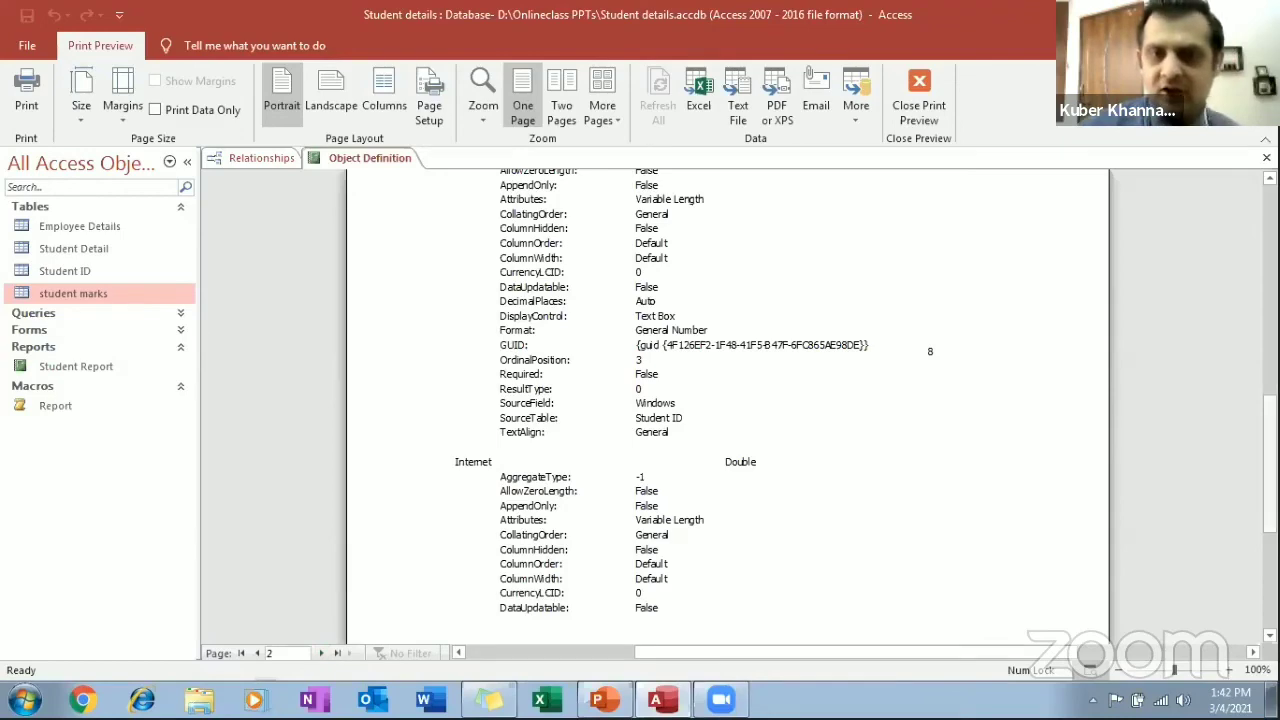
{"action": "scroll", "coordinate": [728, 400], "scroll_direction": "up", "scroll_amount": 10}
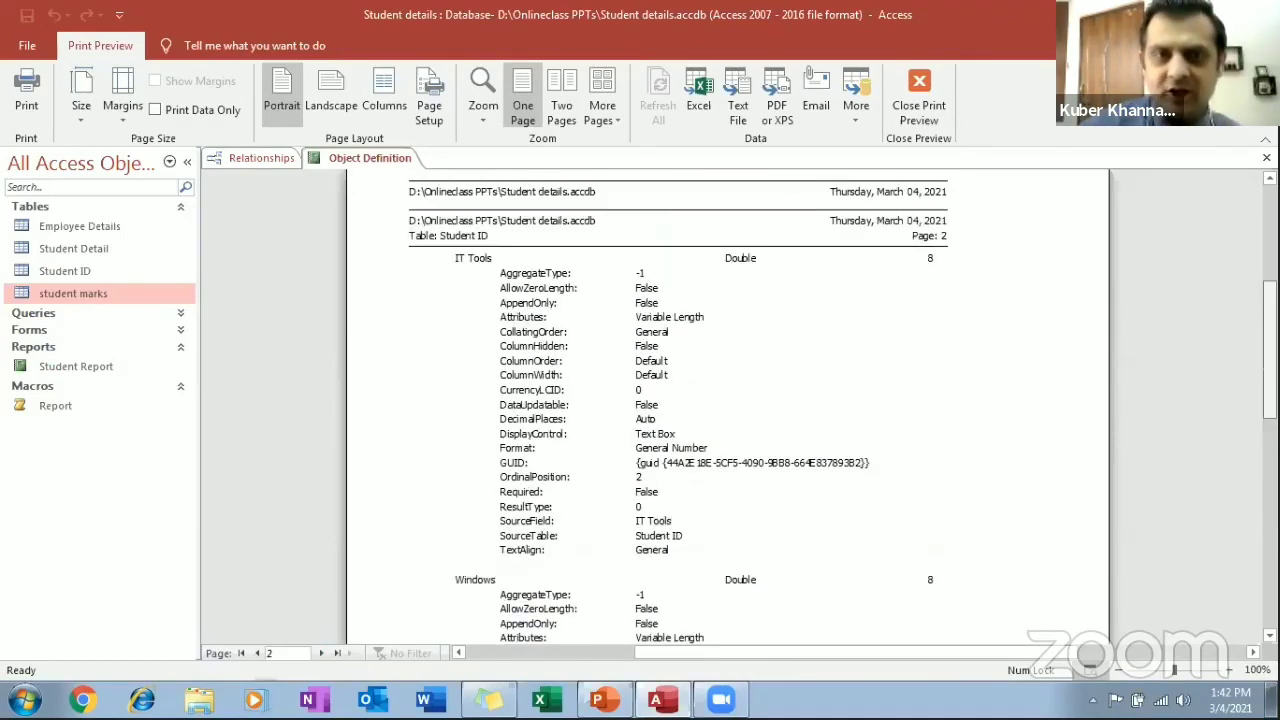
{"action": "scroll", "coordinate": [728, 410], "scroll_direction": "down", "scroll_amount": 3}
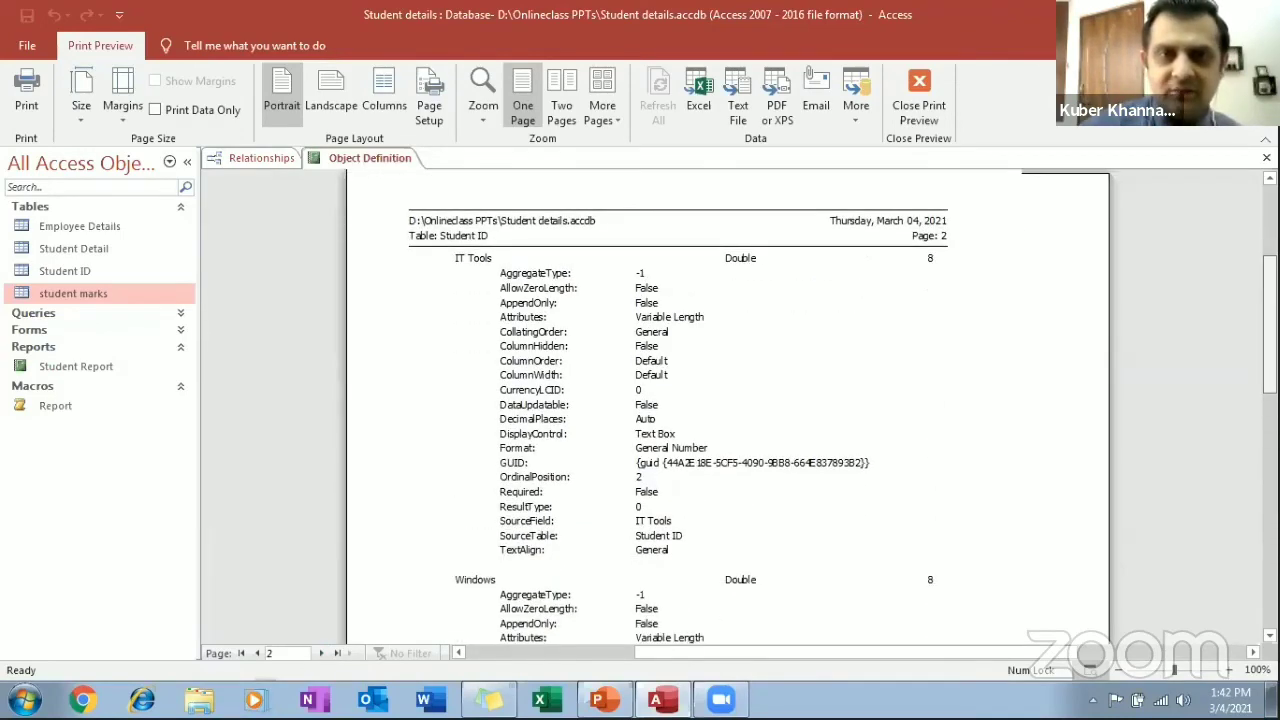
{"action": "scroll", "coordinate": [728, 400], "scroll_direction": "down", "scroll_amount": 15}
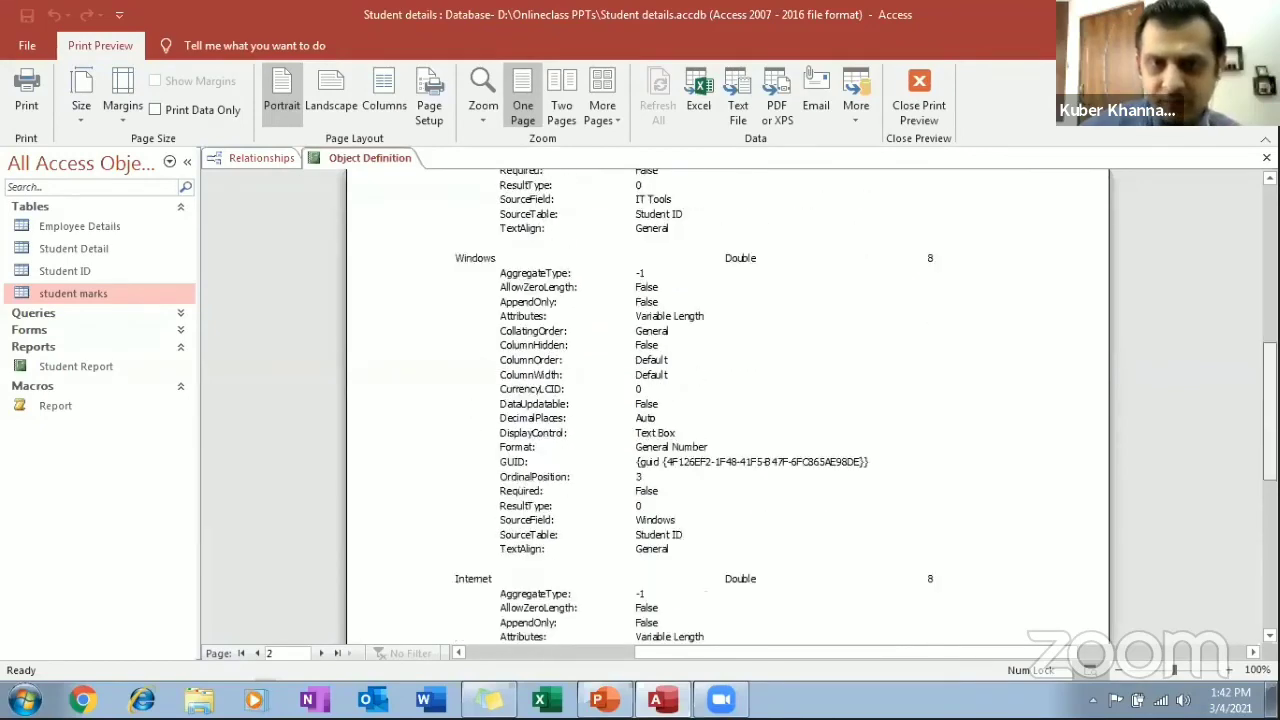
{"action": "scroll", "coordinate": [728, 400], "scroll_direction": "down", "scroll_amount": 8}
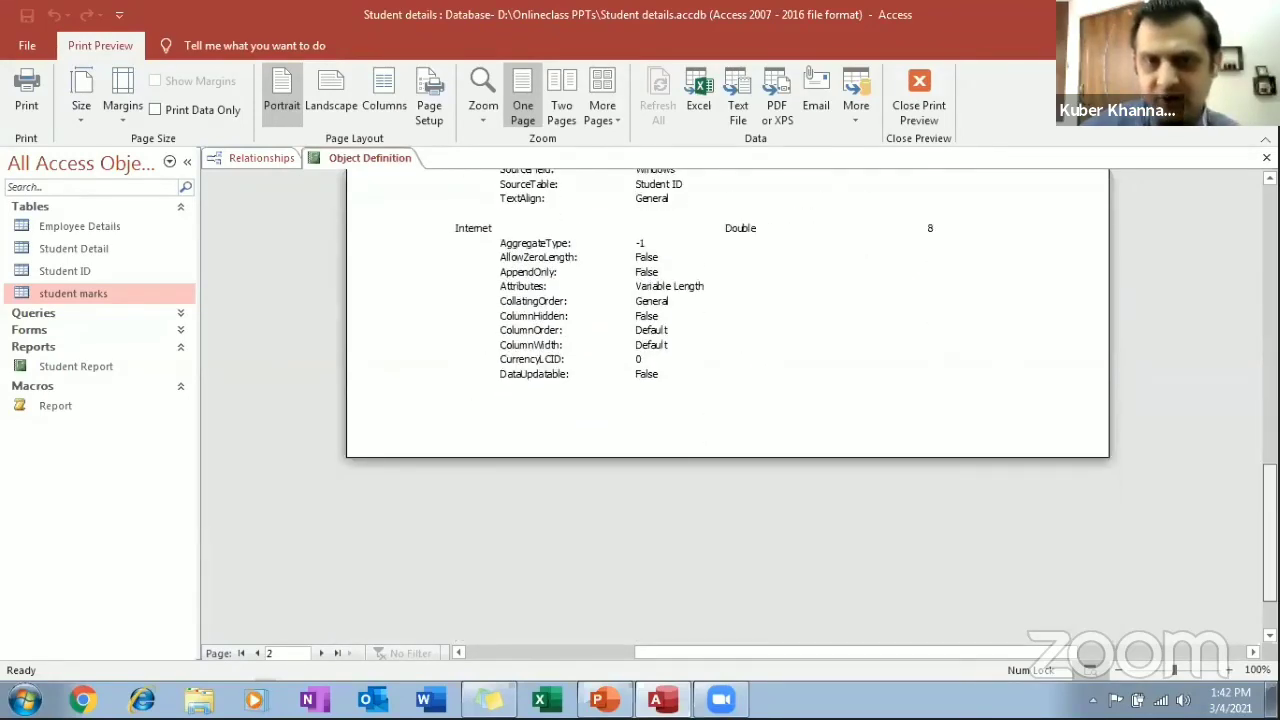
{"action": "scroll", "coordinate": [728, 400], "scroll_direction": "up", "scroll_amount": 3}
{"action": "scroll", "coordinate": [728, 378], "scroll_direction": "up", "scroll_amount": 1}
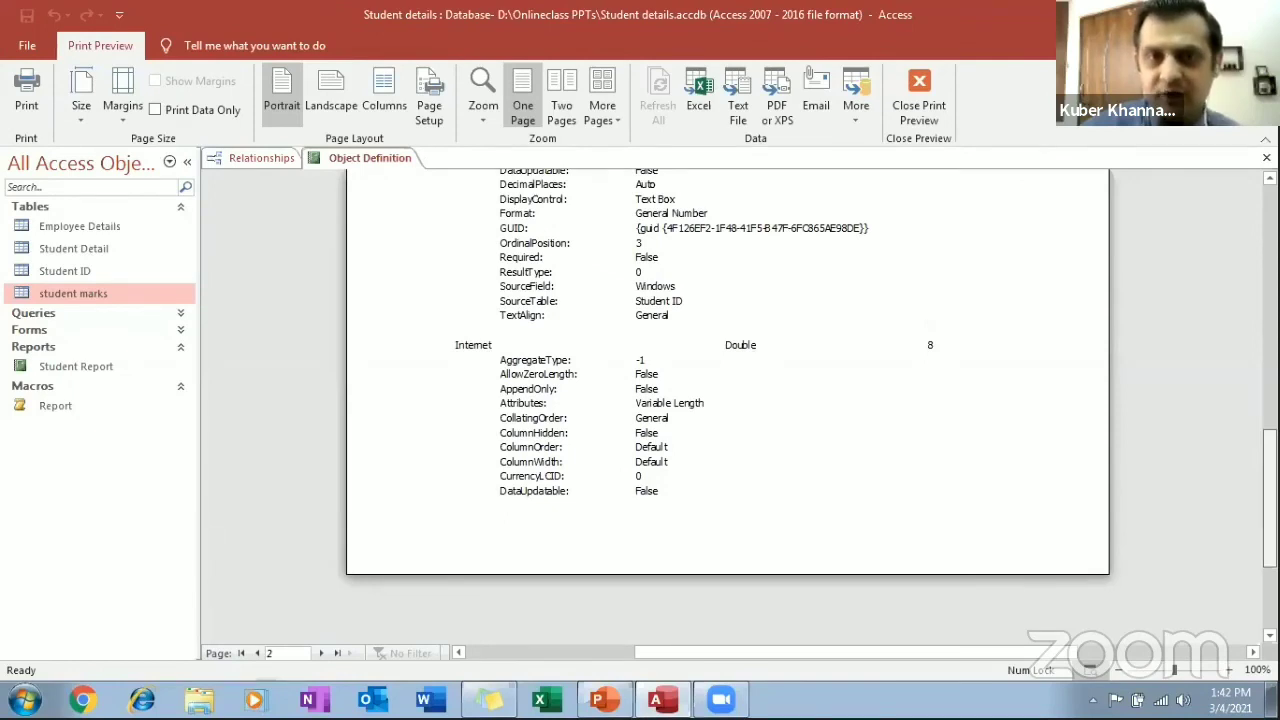
{"action": "scroll", "coordinate": [728, 391], "scroll_direction": "up", "scroll_amount": 1}
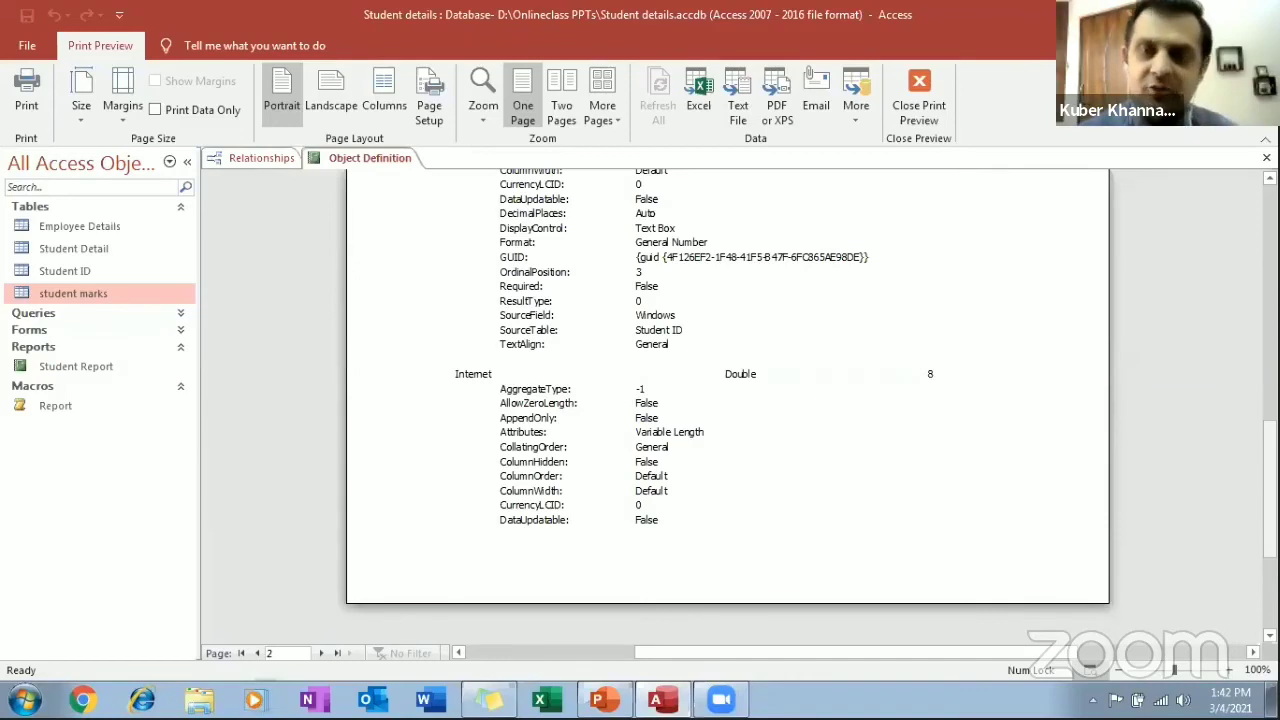
{"action": "scroll", "coordinate": [728, 406], "scroll_direction": "up", "scroll_amount": 5}
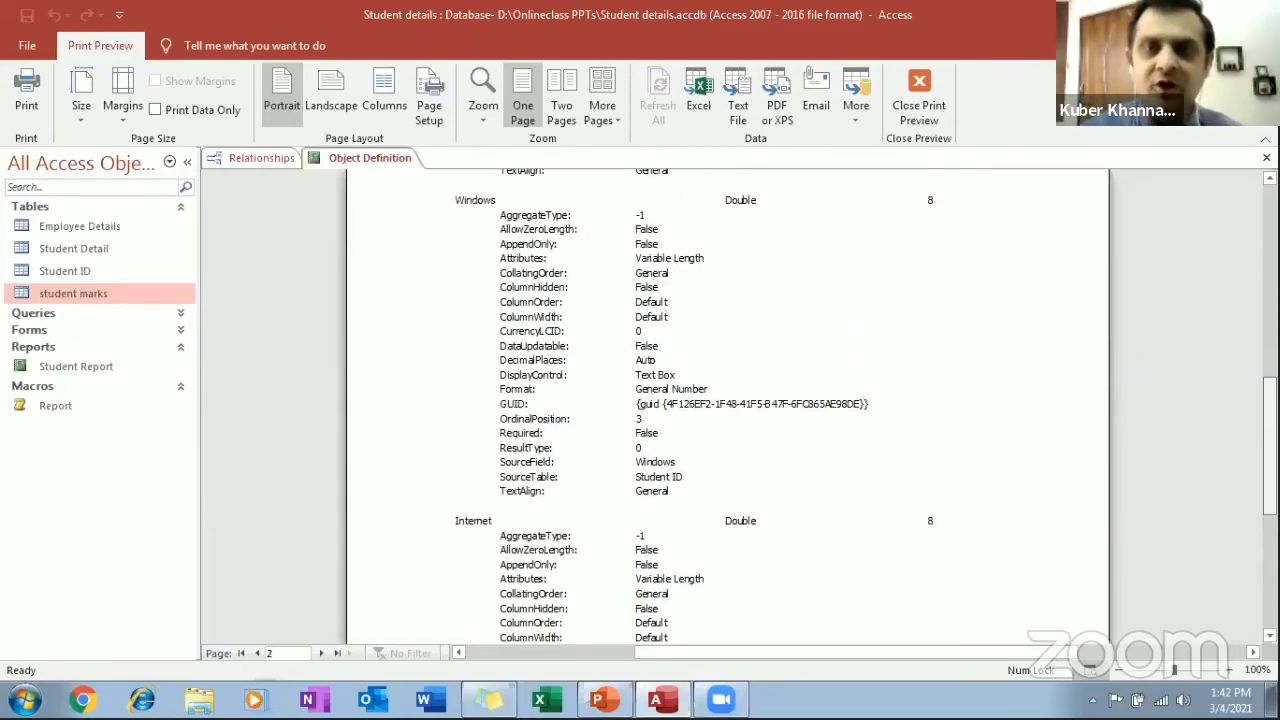
{"action": "scroll", "coordinate": [728, 406], "scroll_direction": "up", "scroll_amount": 7}
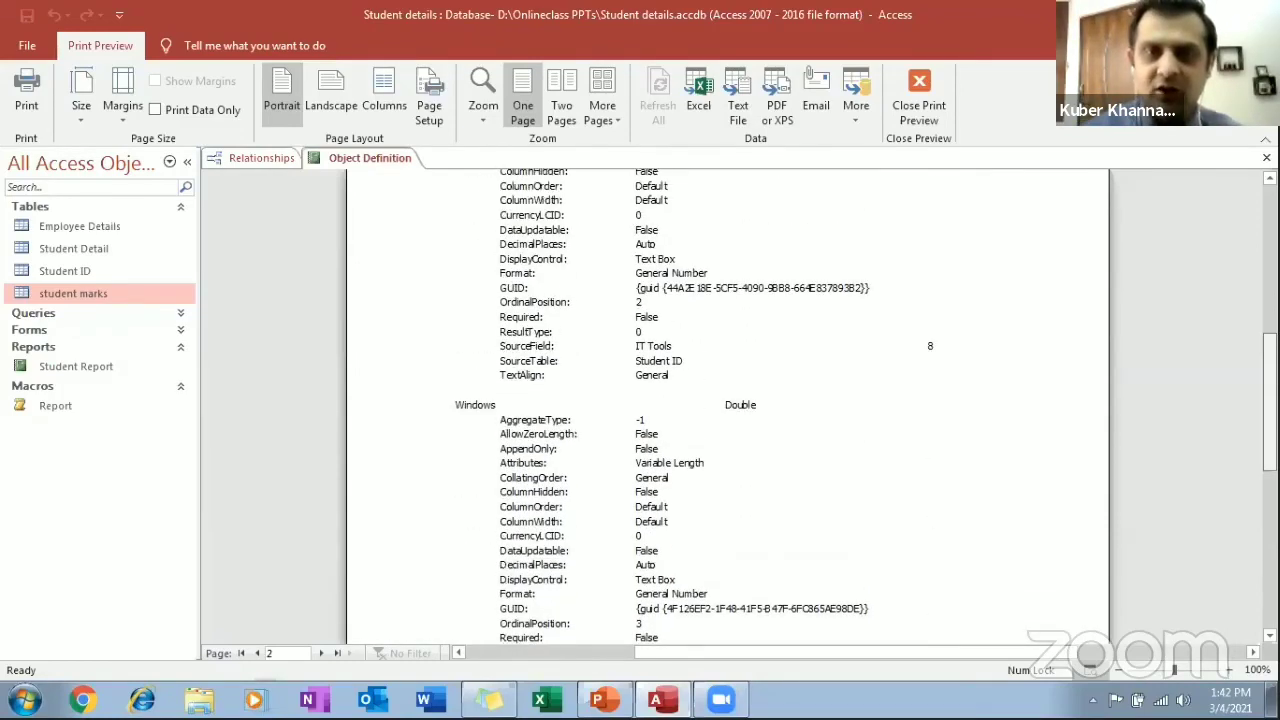
{"action": "scroll", "coordinate": [728, 406], "scroll_direction": "up", "scroll_amount": 7}
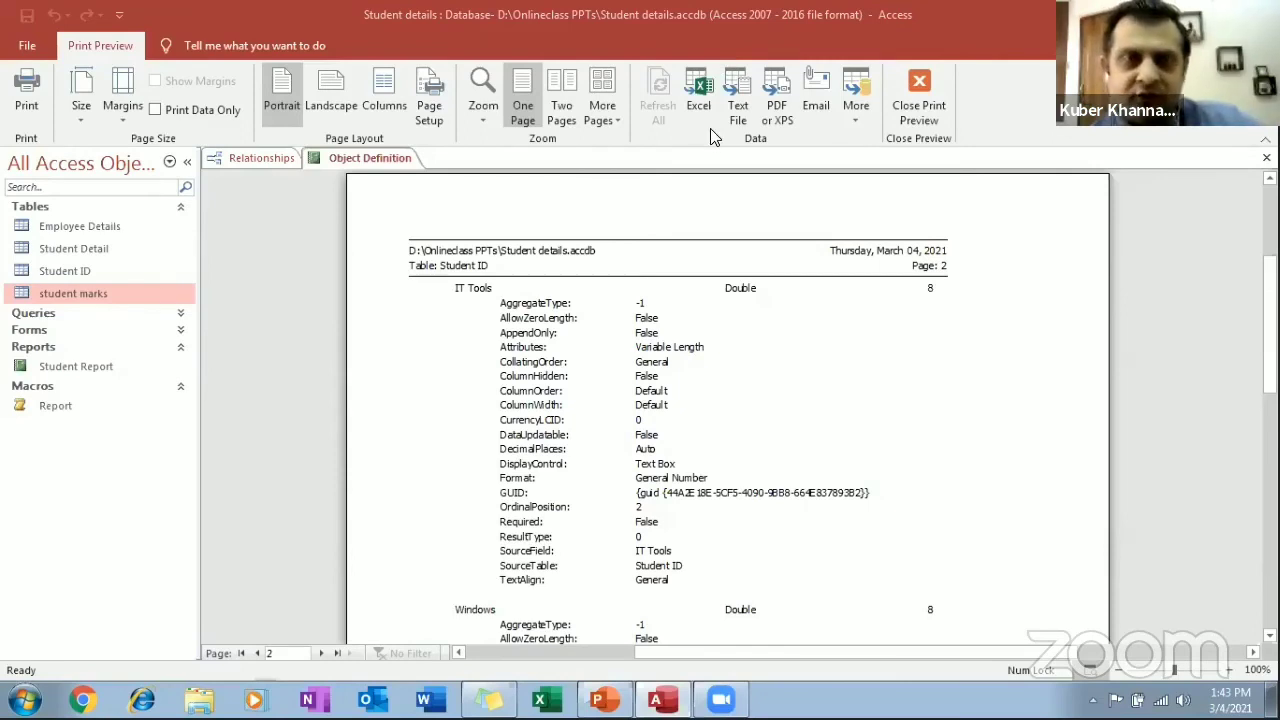
{"action": "left_click", "coordinate": [922, 108]}
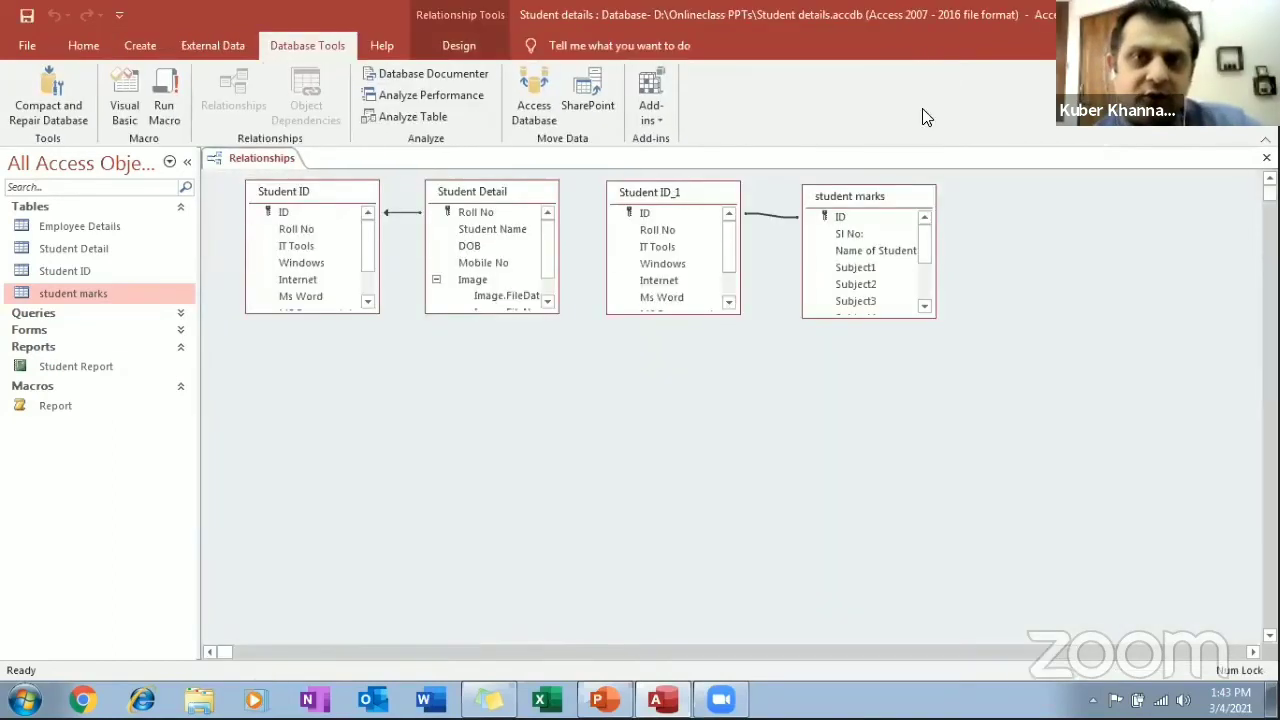
Run the Performance Analyzer on the Student Detail table and dismiss its result
{"action": "left_click", "coordinate": [420, 96]}
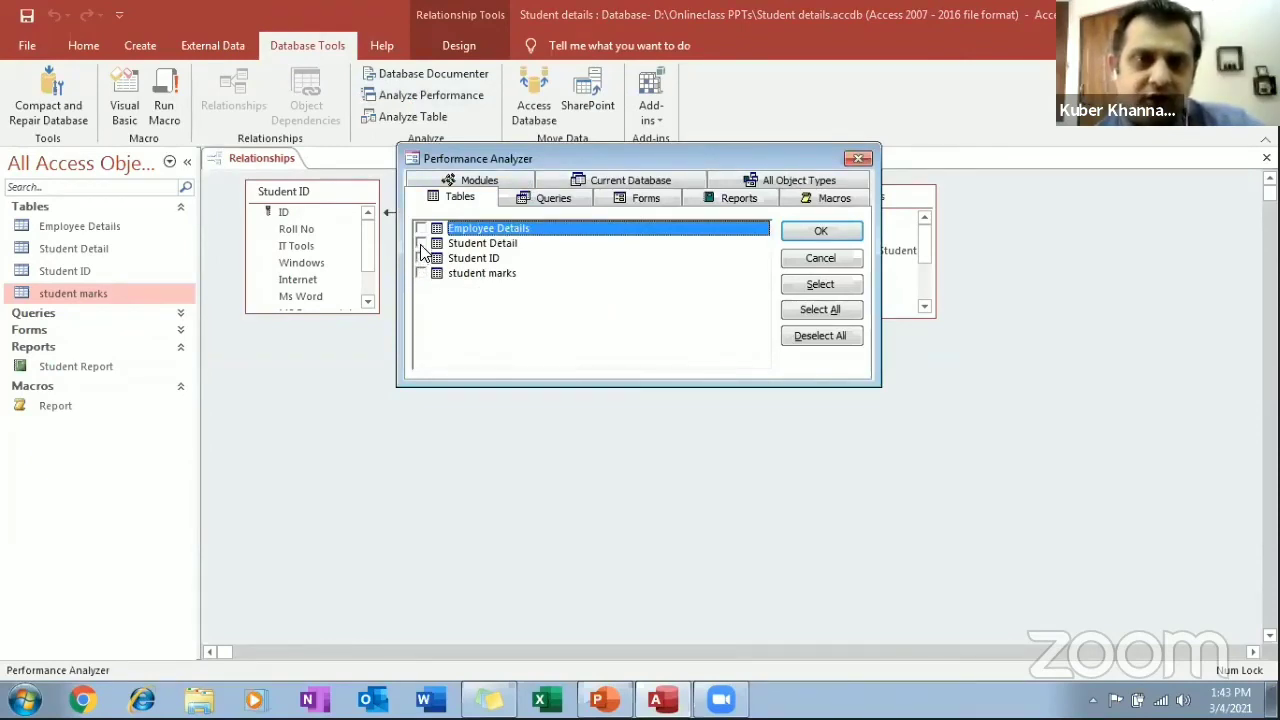
{"action": "left_click", "coordinate": [421, 243]}
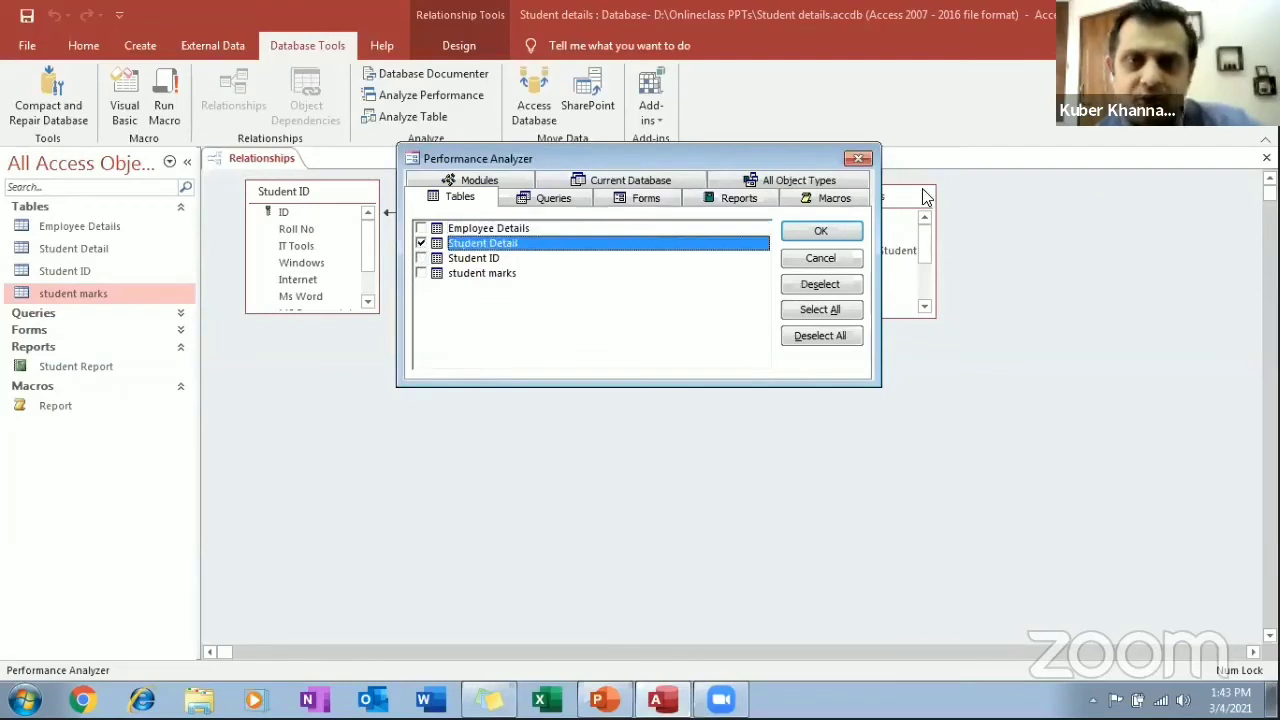
{"action": "left_click", "coordinate": [820, 232]}
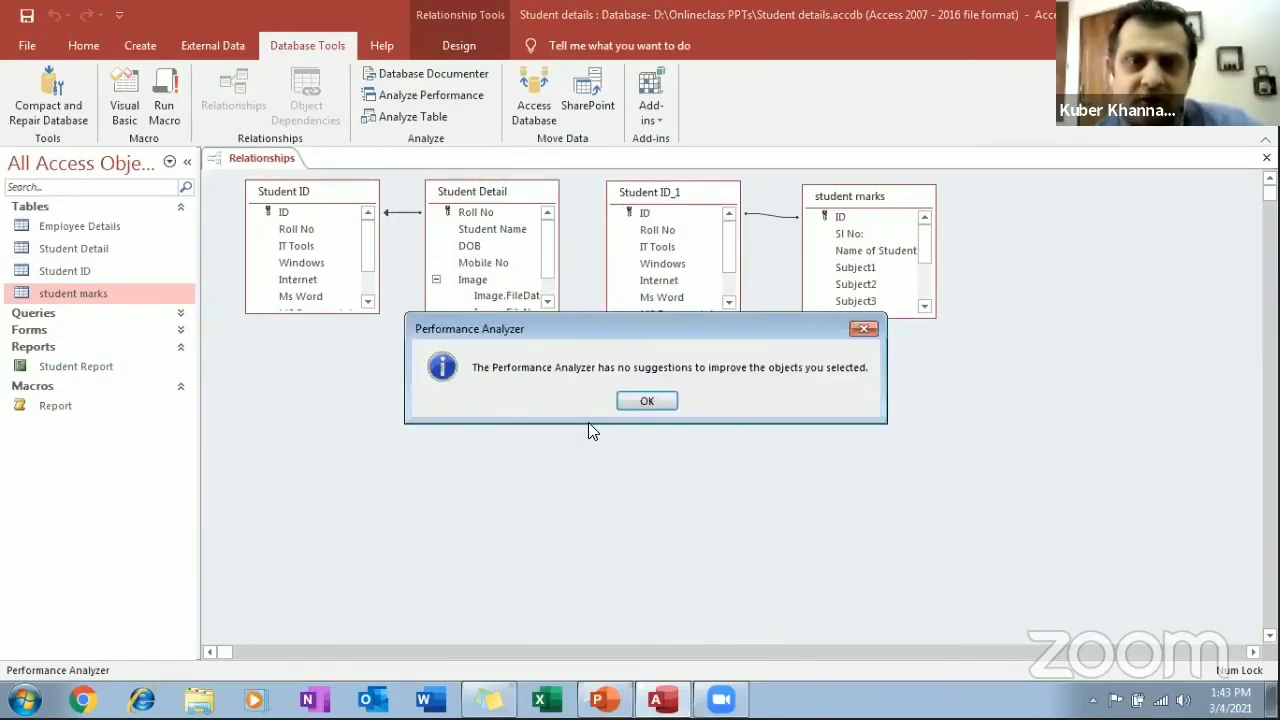
{"action": "left_click", "coordinate": [647, 401]}
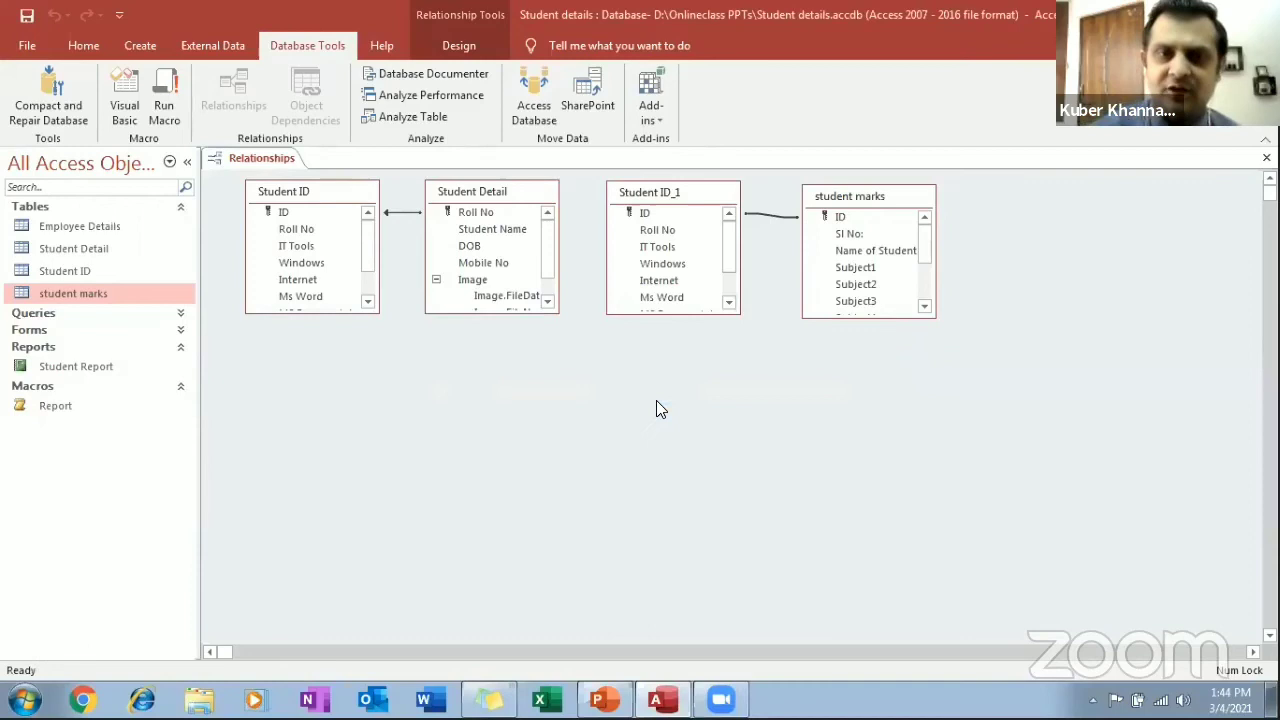
Start the Table Analyzer Wizard and view its wasting space and causing mistakes examples, closing each one
{"action": "left_click", "coordinate": [434, 120]}
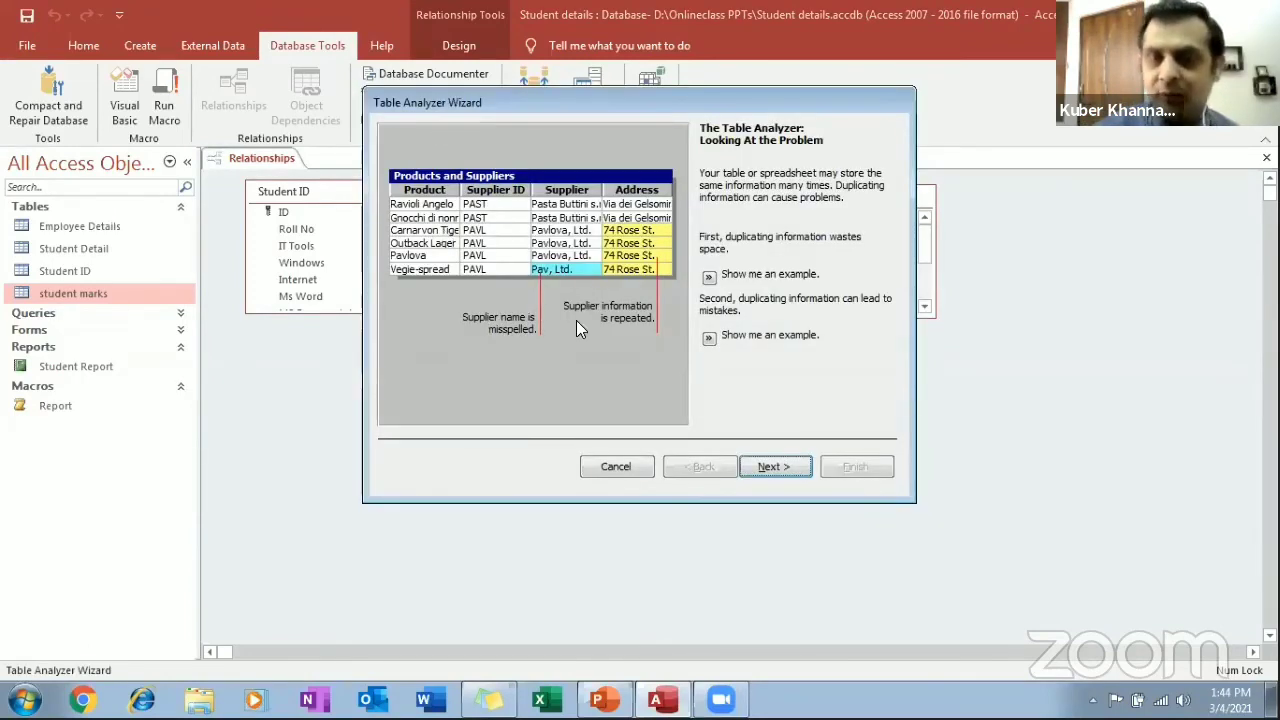
{"action": "left_click", "coordinate": [709, 278]}
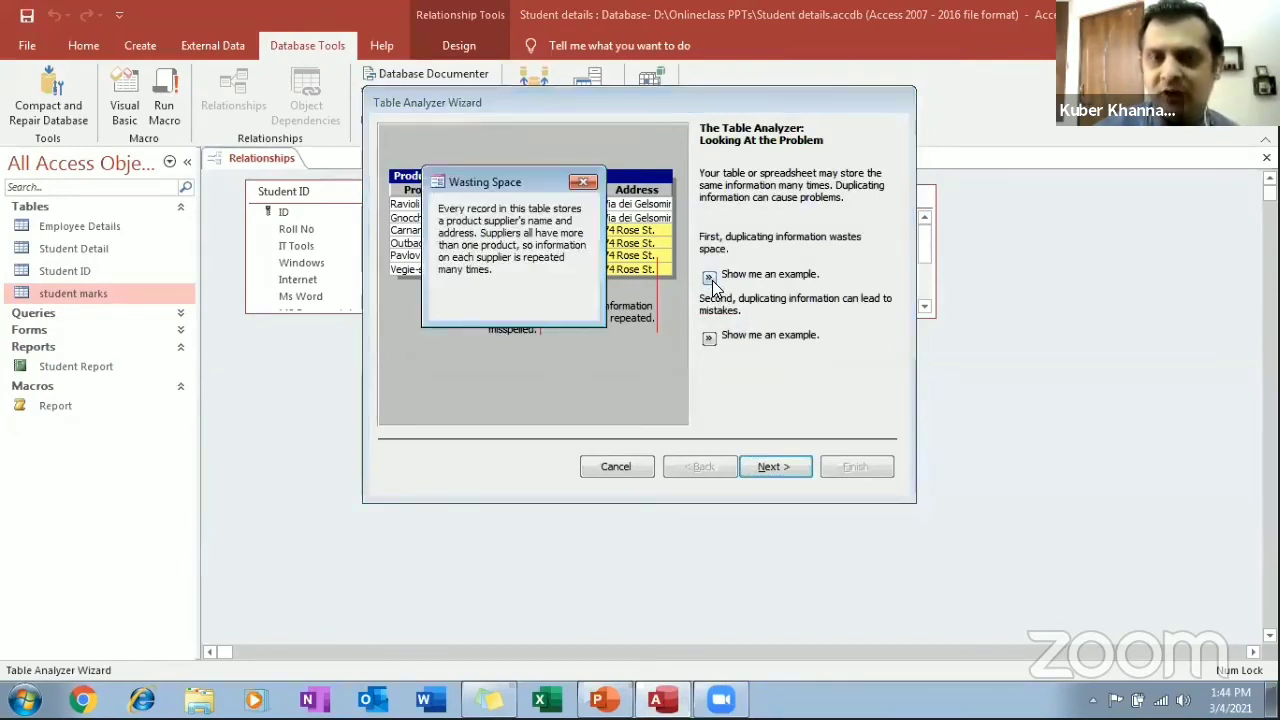
{"action": "left_click", "coordinate": [586, 183]}
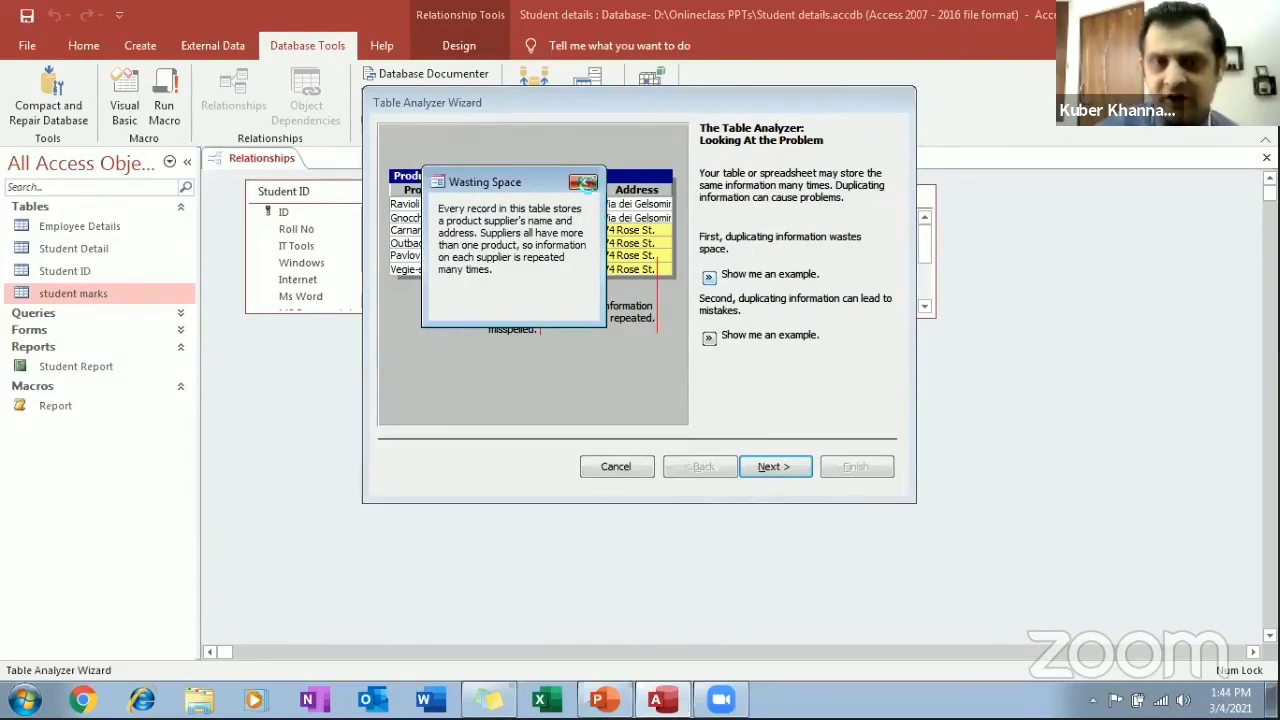
{"action": "left_click", "coordinate": [709, 338]}
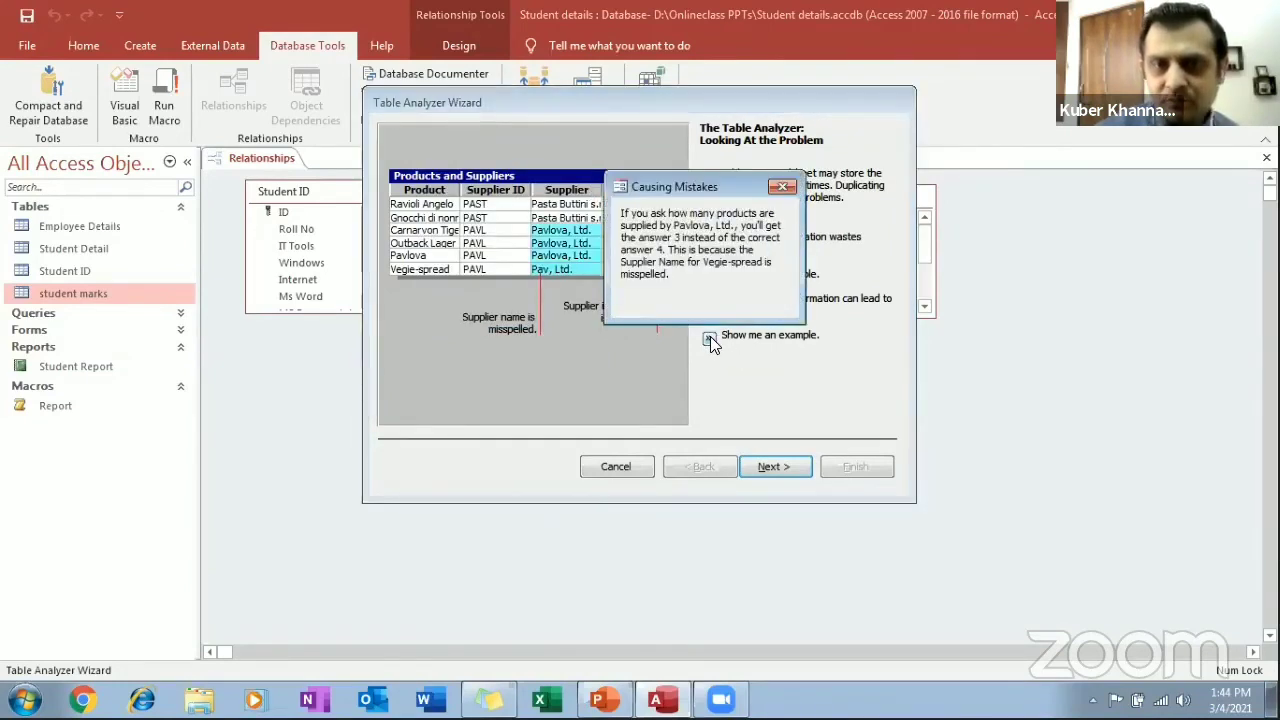
{"action": "left_click", "coordinate": [784, 188]}
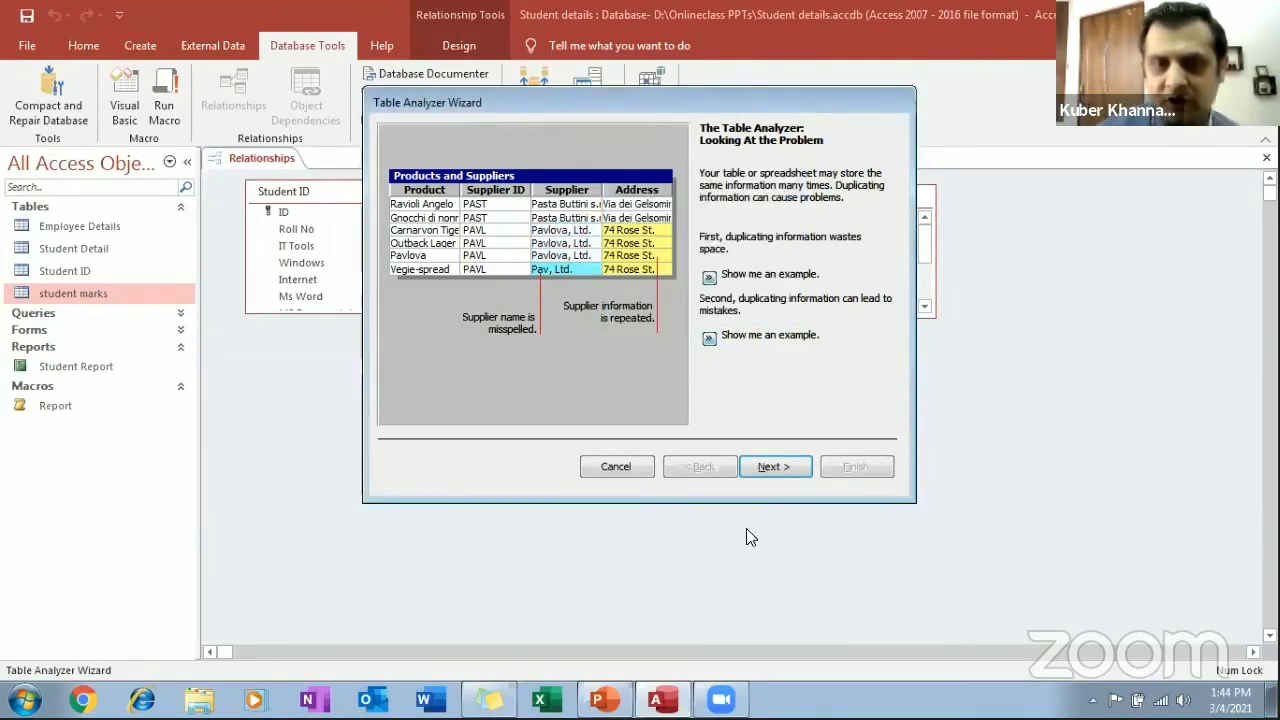
Try to analyze the Student Detail table with the wizard deciding the fields, continue to the manual split page, and cancel the wizard
{"action": "left_click", "coordinate": [772, 467]}
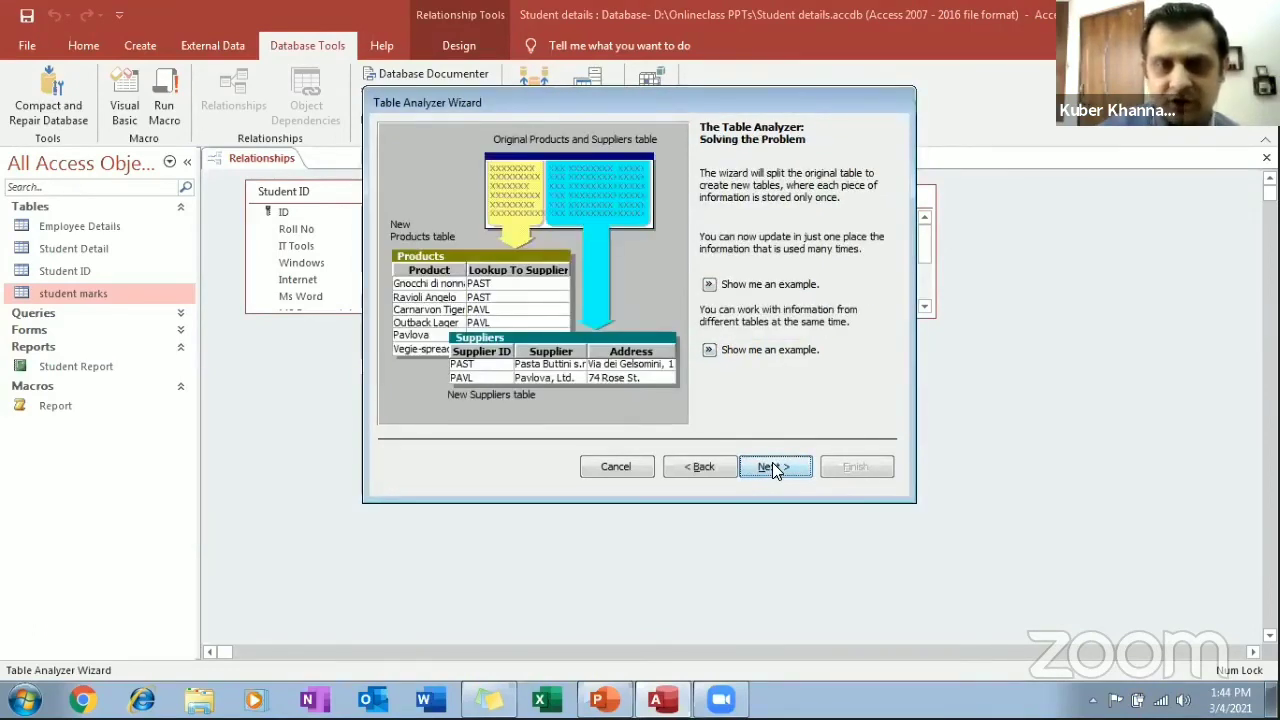
{"action": "left_click", "coordinate": [772, 467]}
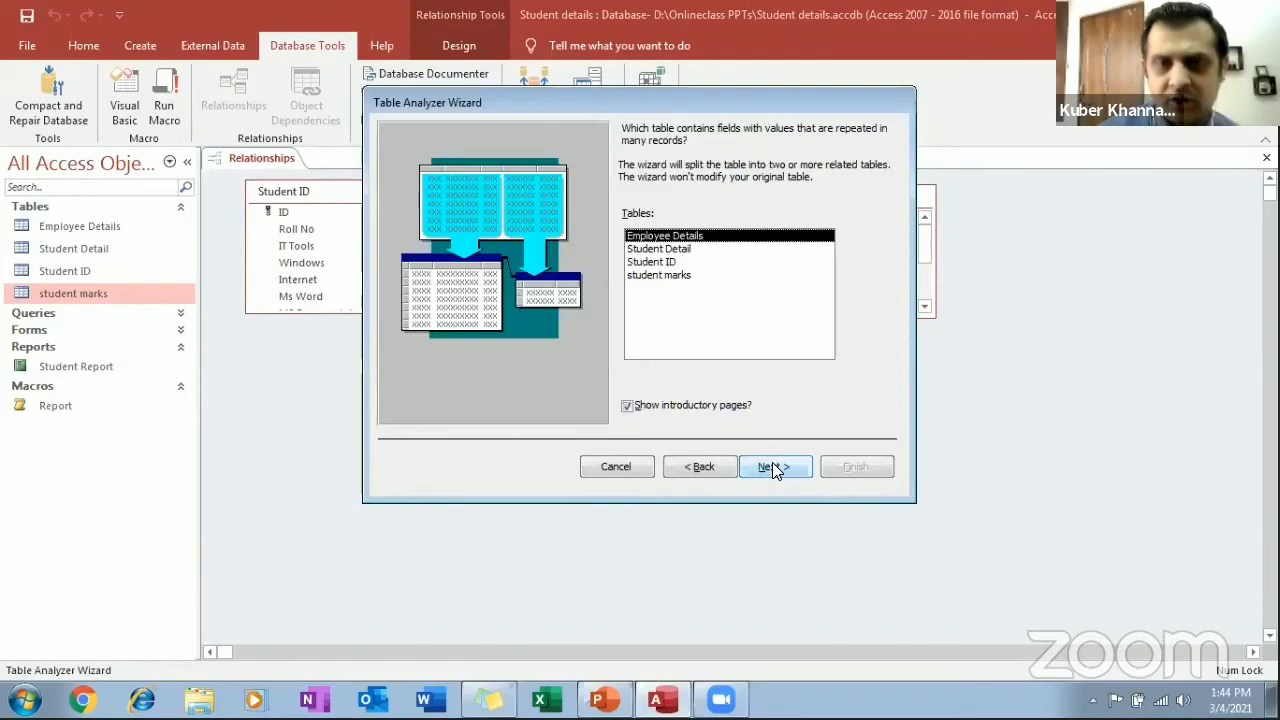
{"action": "left_click", "coordinate": [679, 250]}
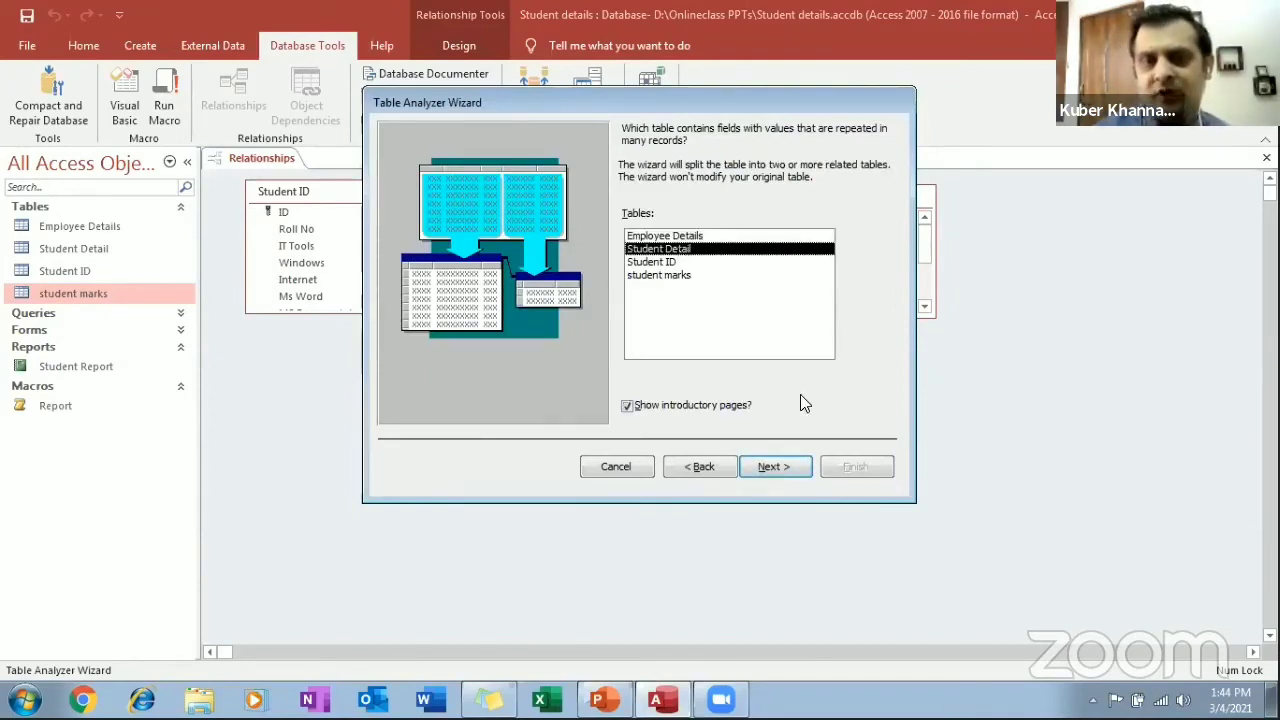
{"action": "left_click", "coordinate": [774, 468]}
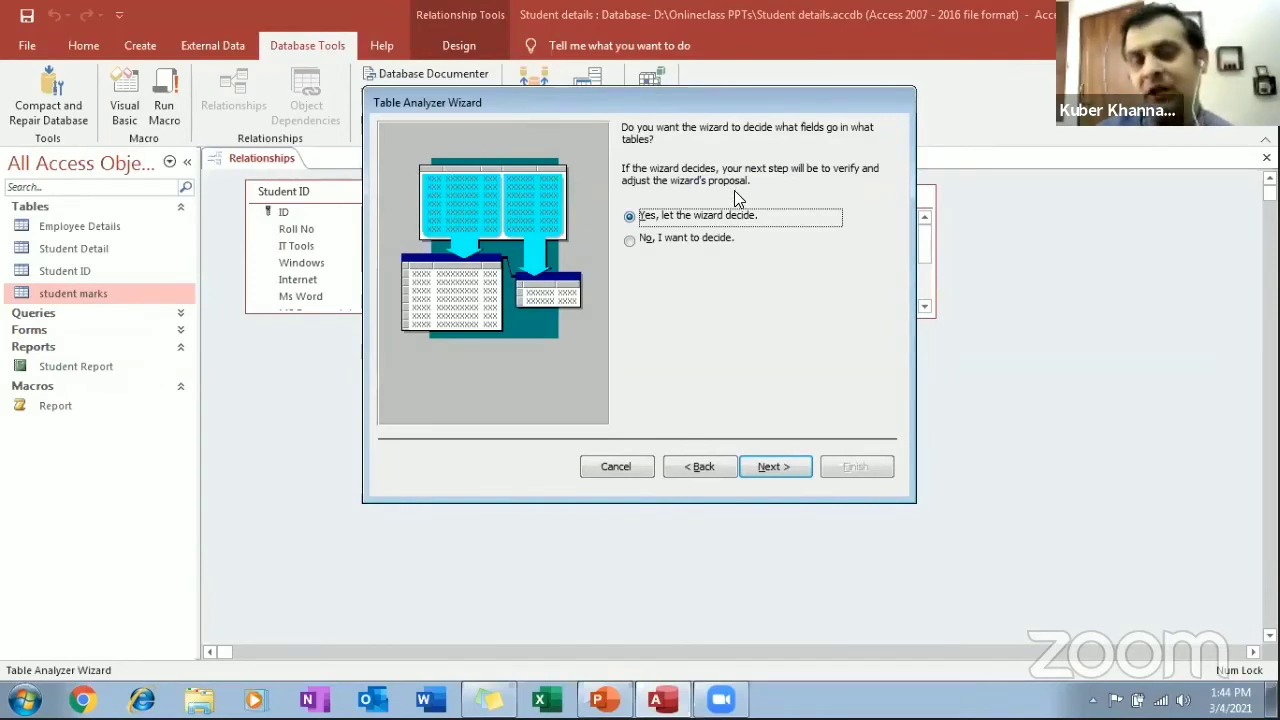
{"action": "left_click", "coordinate": [766, 468]}
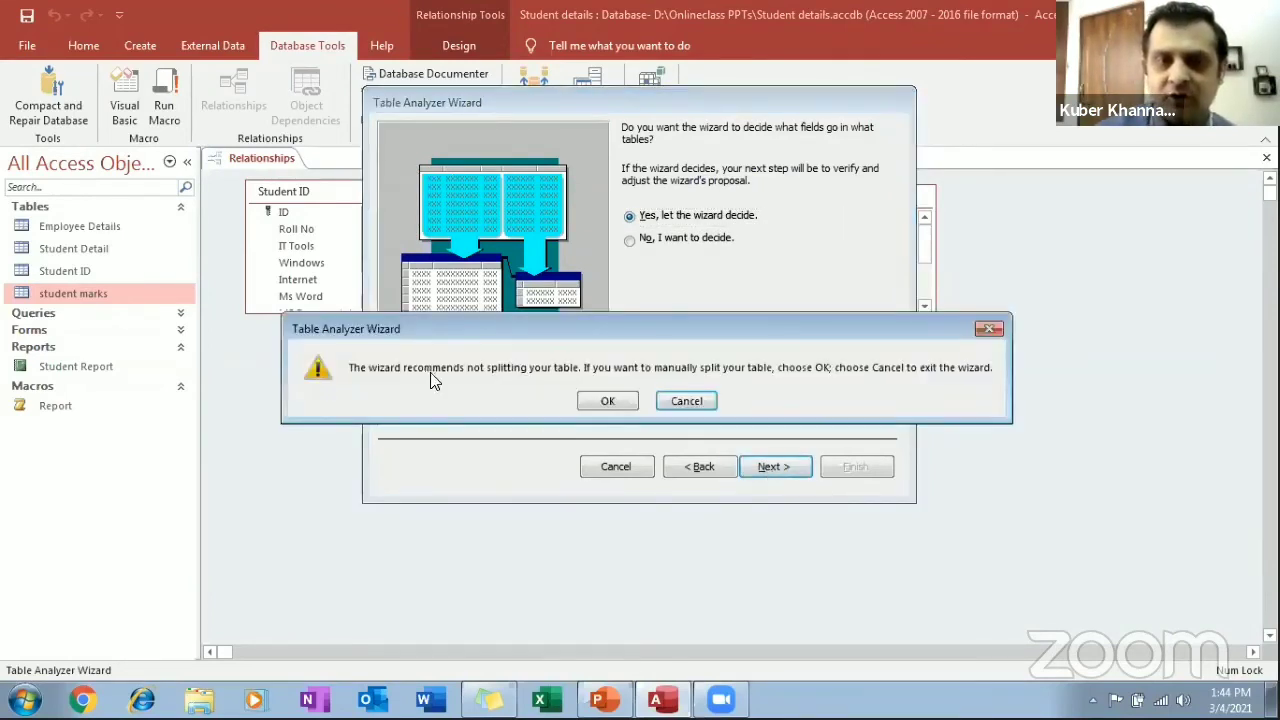
{"action": "left_click", "coordinate": [608, 401]}
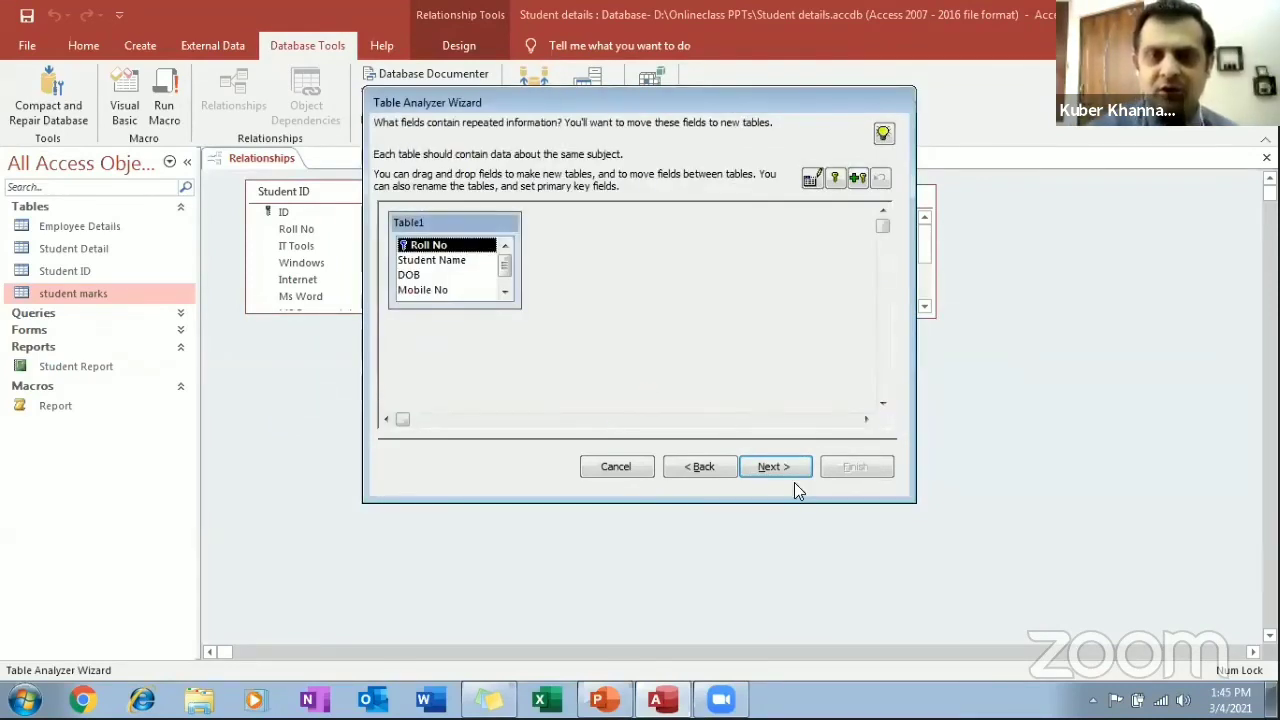
{"action": "left_click", "coordinate": [754, 466]}
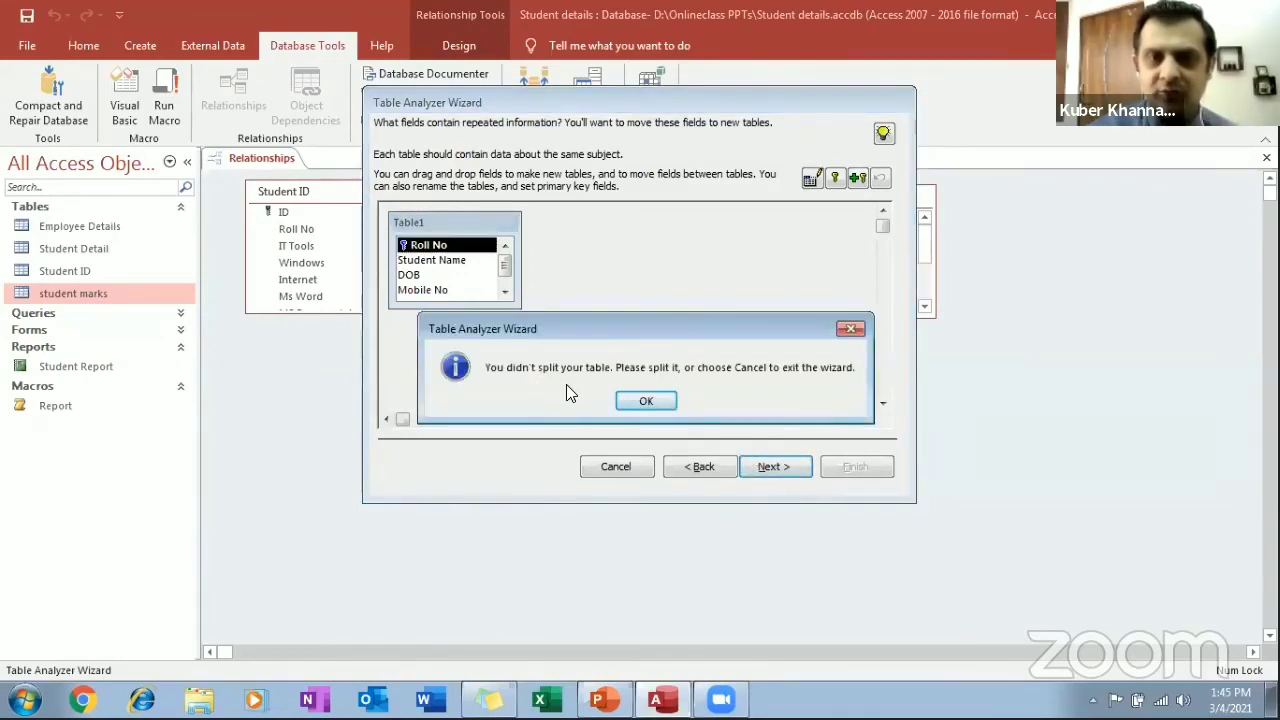
{"action": "left_click", "coordinate": [646, 401]}
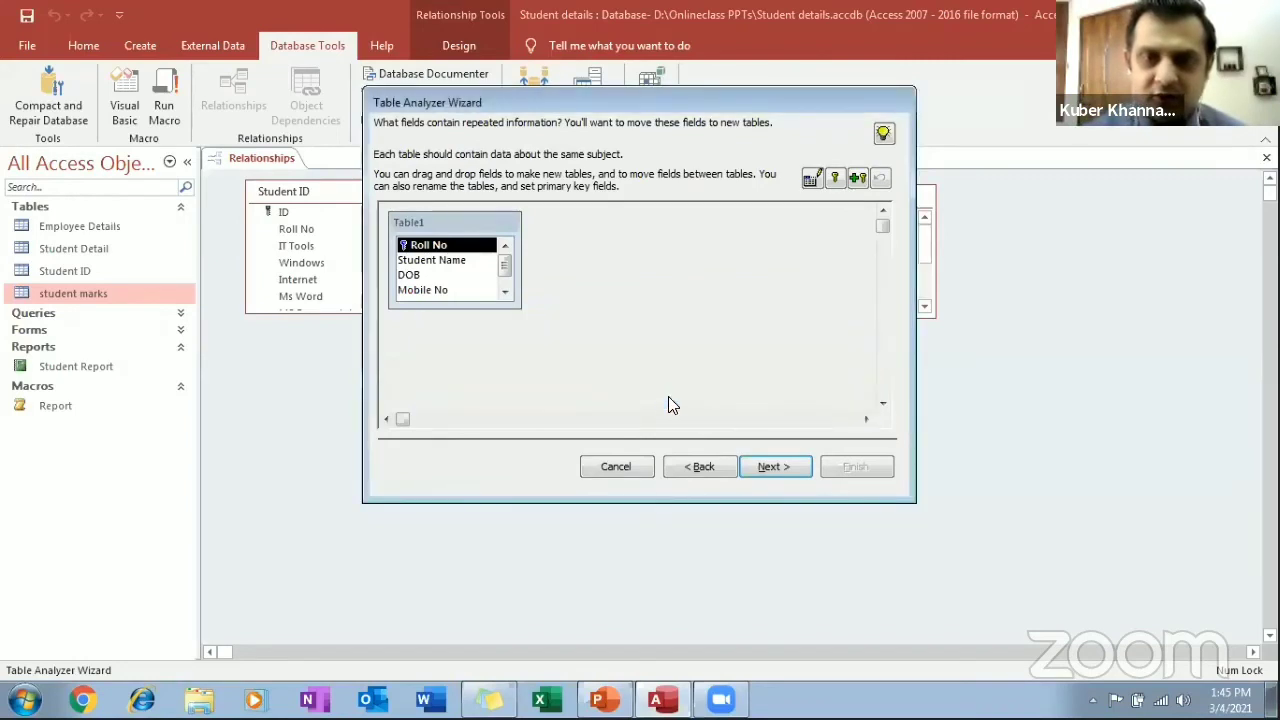
{"action": "left_click", "coordinate": [640, 472]}
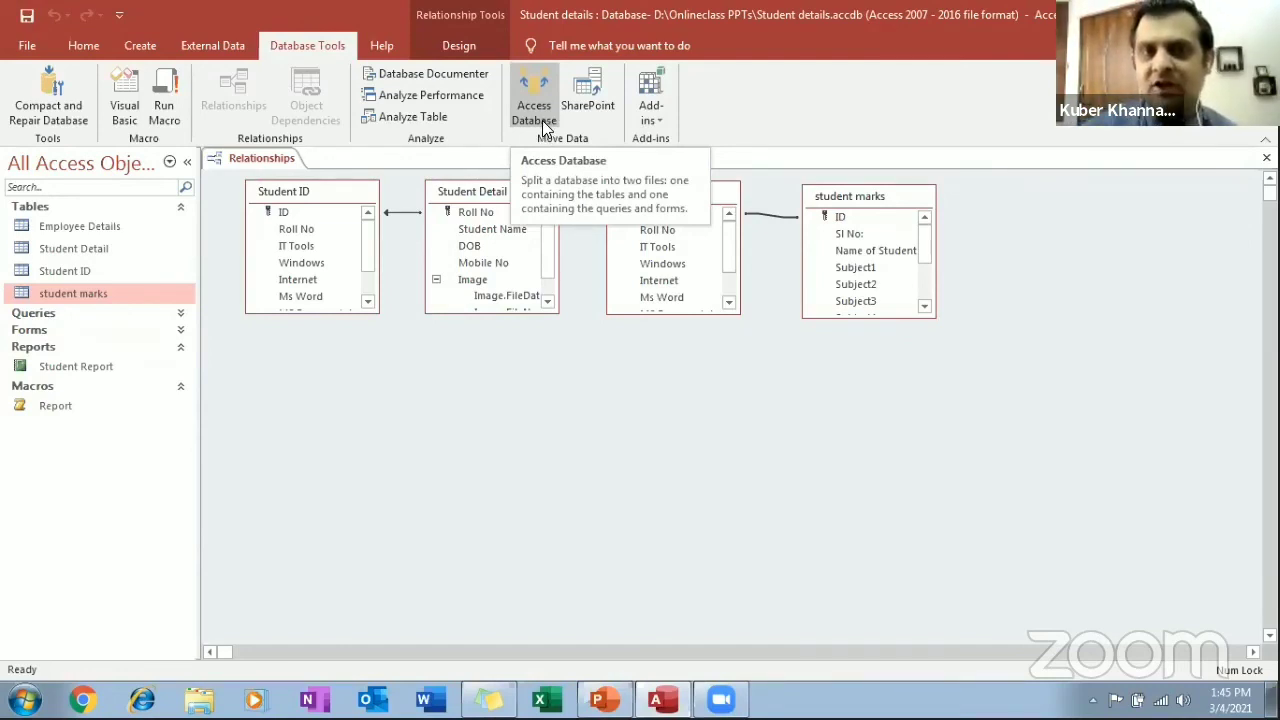
View the site selection page of the Export Tables to SharePoint Wizard, and close the wizard without exporting
{"action": "left_click", "coordinate": [596, 105]}
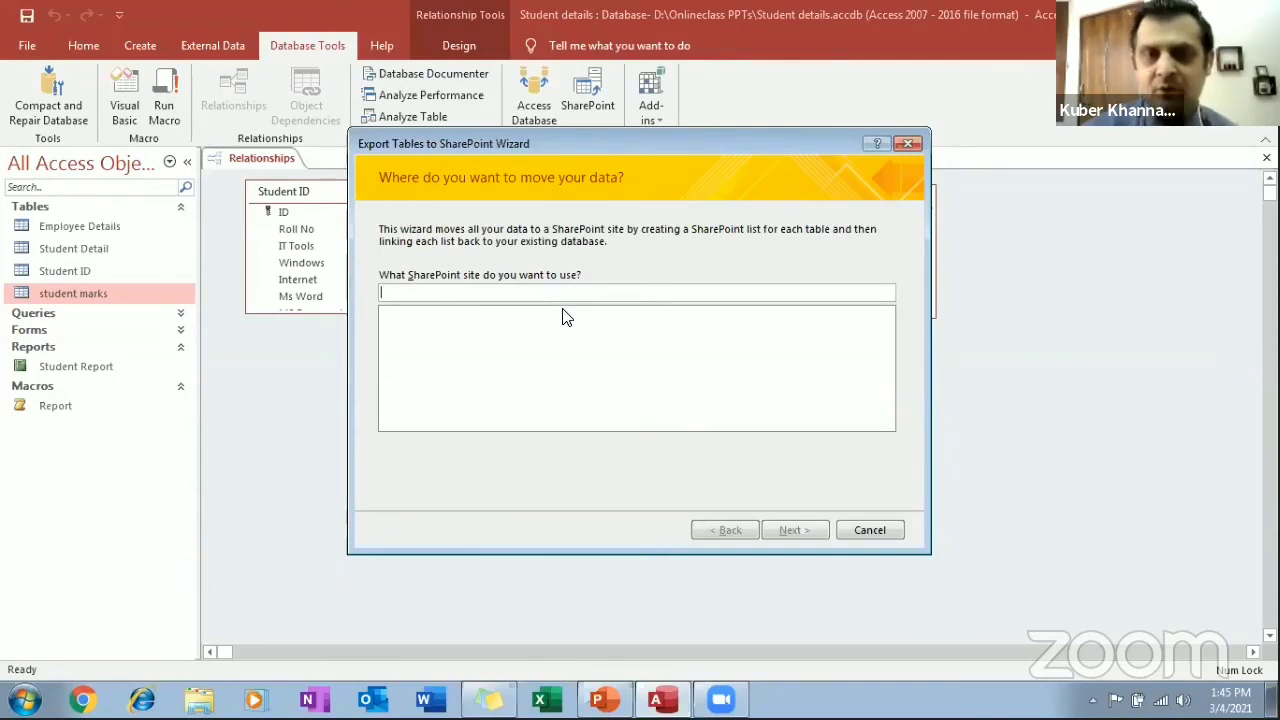
{"action": "left_click", "coordinate": [906, 145]}
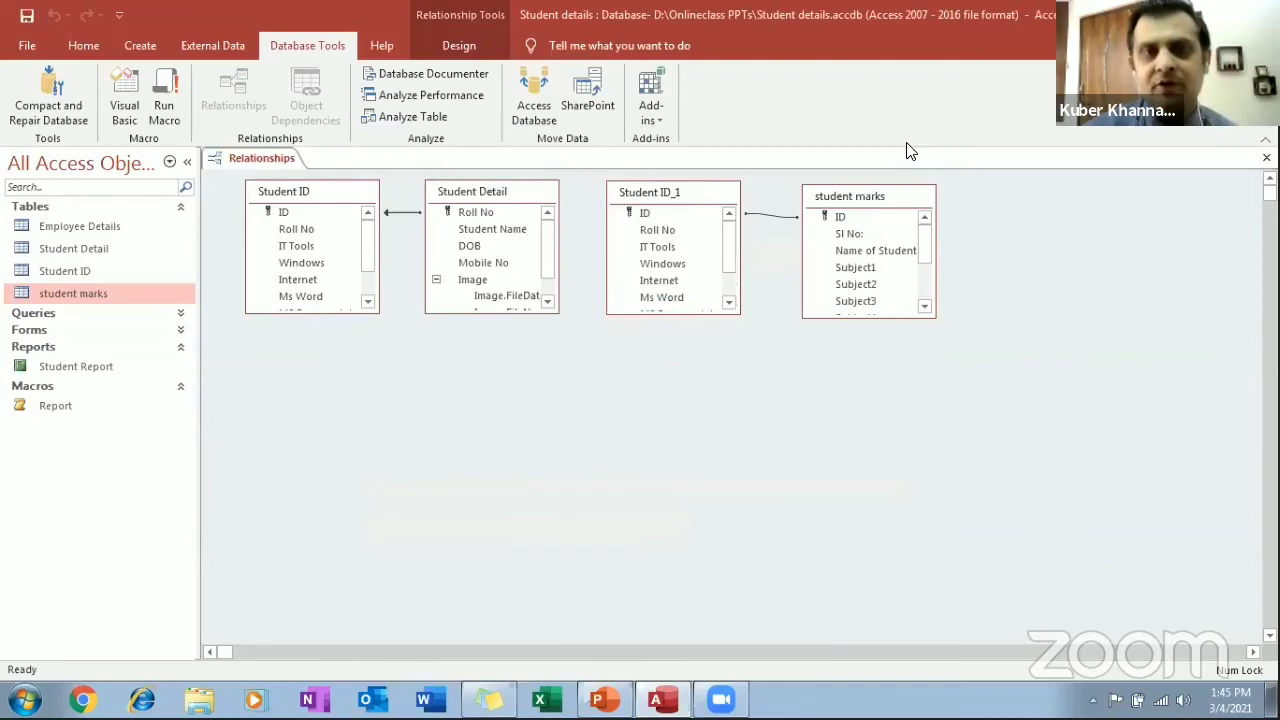
View the relationship settings between student marks and Student ID_1 without changing them, and clear the layout of the Relationships window
{"action": "left_click", "coordinate": [460, 46]}
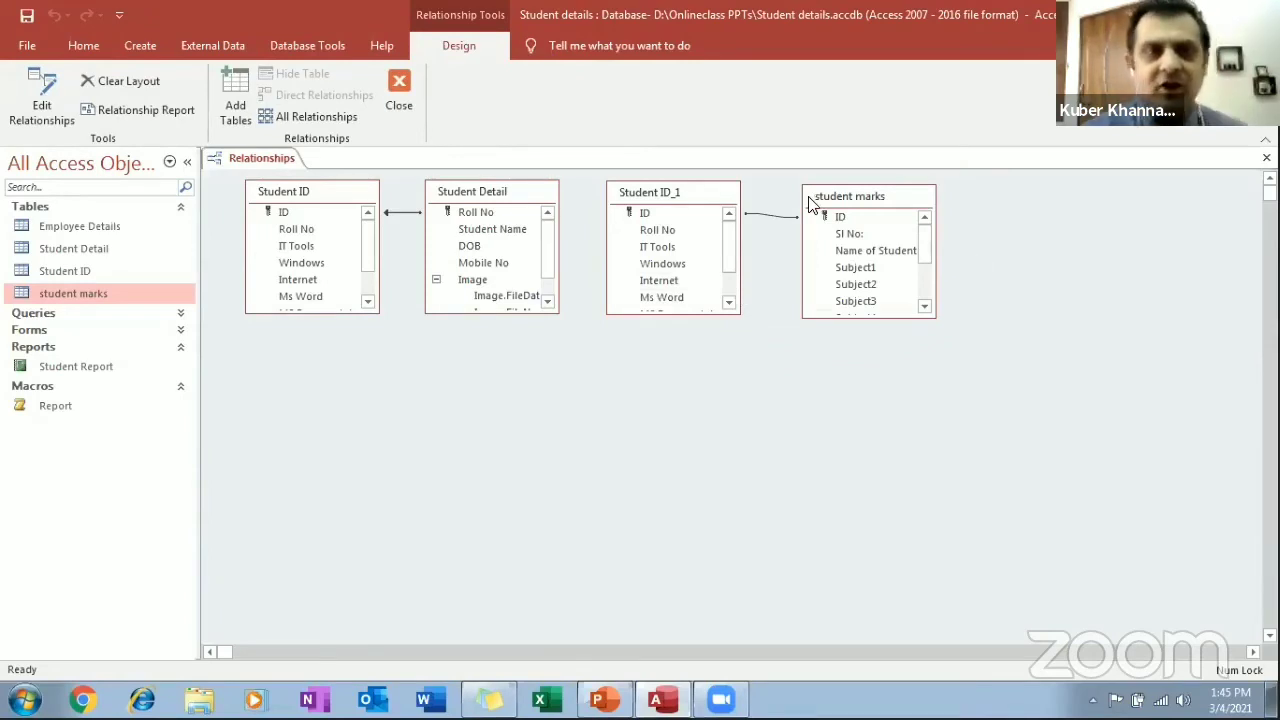
{"action": "left_click", "coordinate": [46, 111]}
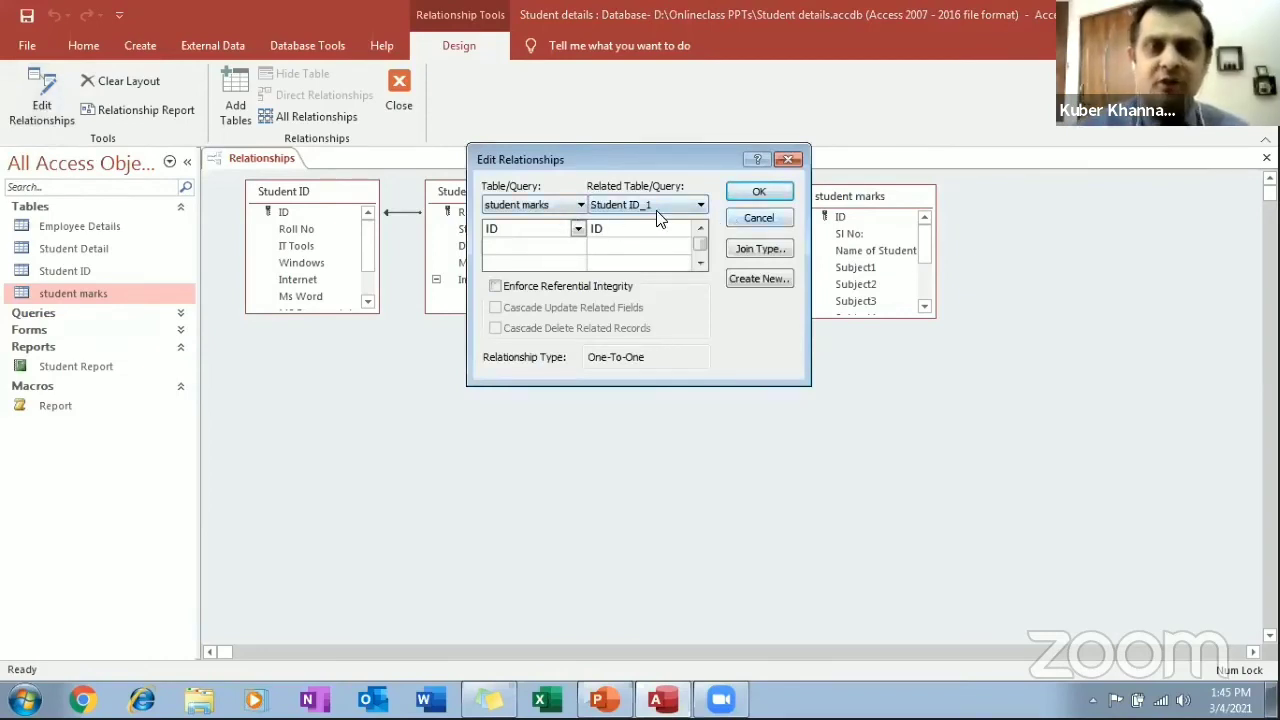
{"action": "left_click", "coordinate": [789, 161]}
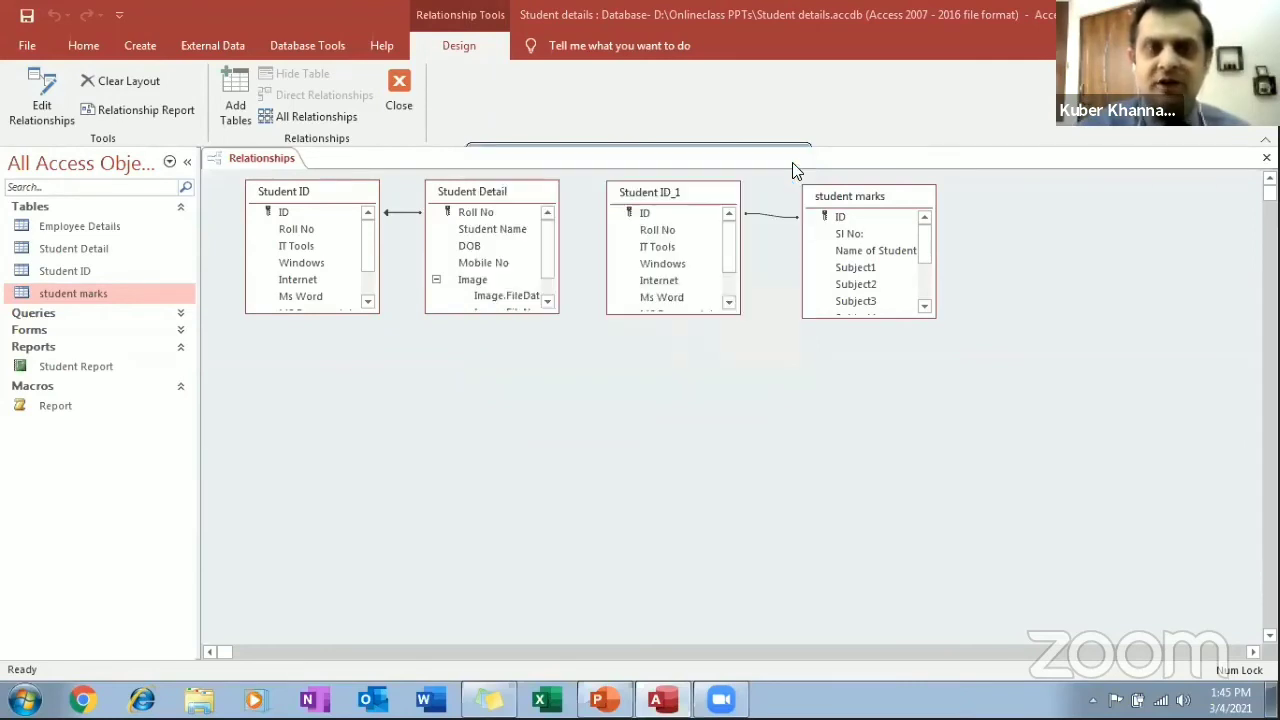
{"action": "left_click", "coordinate": [128, 84]}
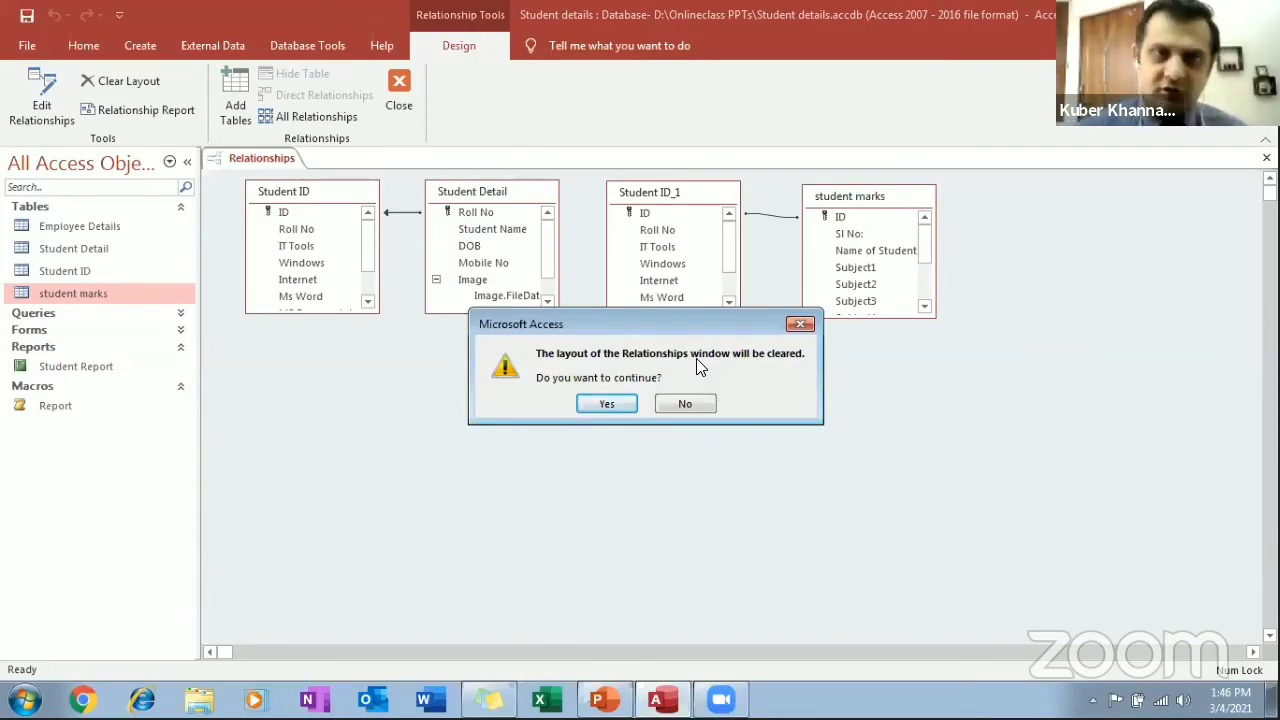
{"action": "left_click", "coordinate": [624, 397]}
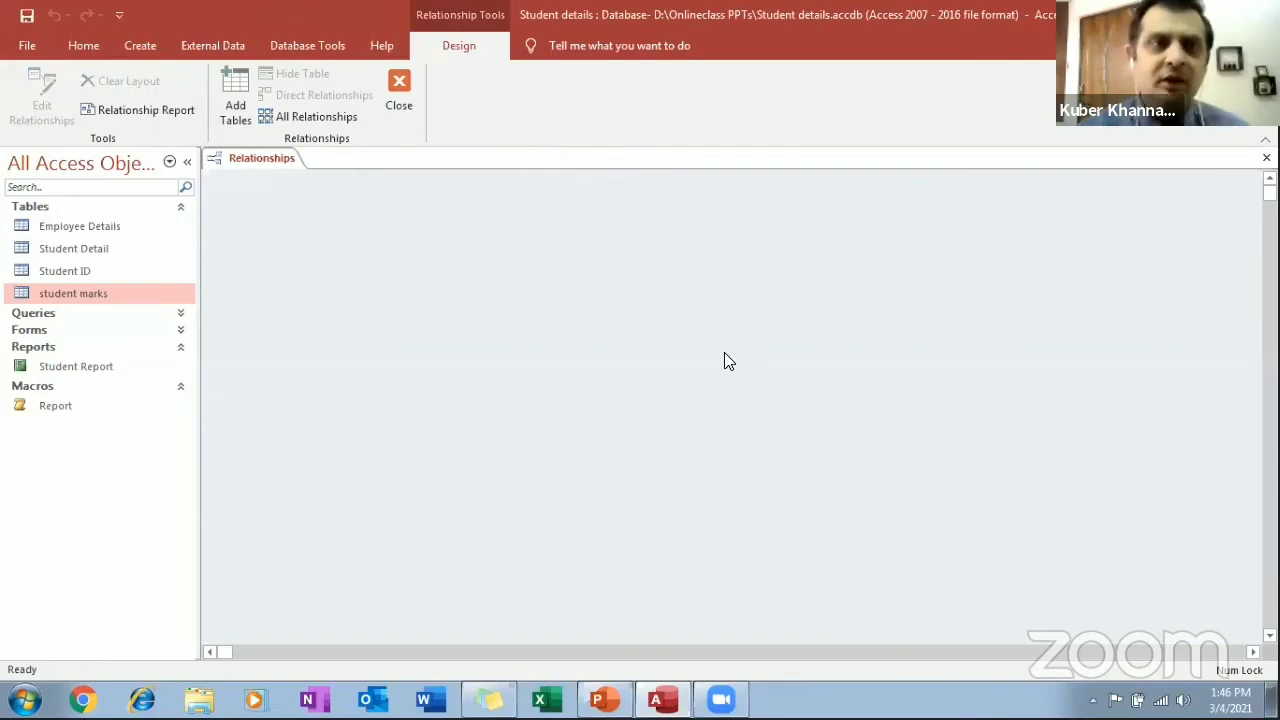
Preview the relationship report for the database, leave the preview, and close the report without saving it
{"action": "left_click", "coordinate": [152, 108]}
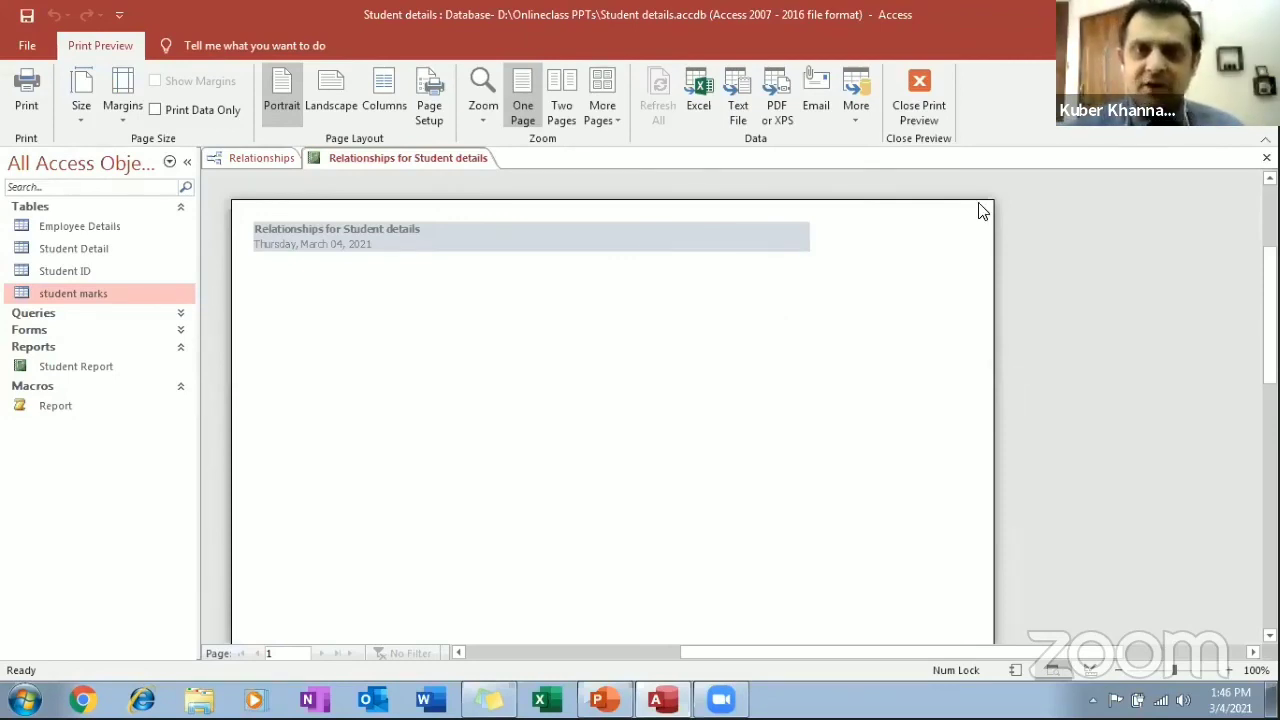
{"action": "left_click", "coordinate": [932, 118]}
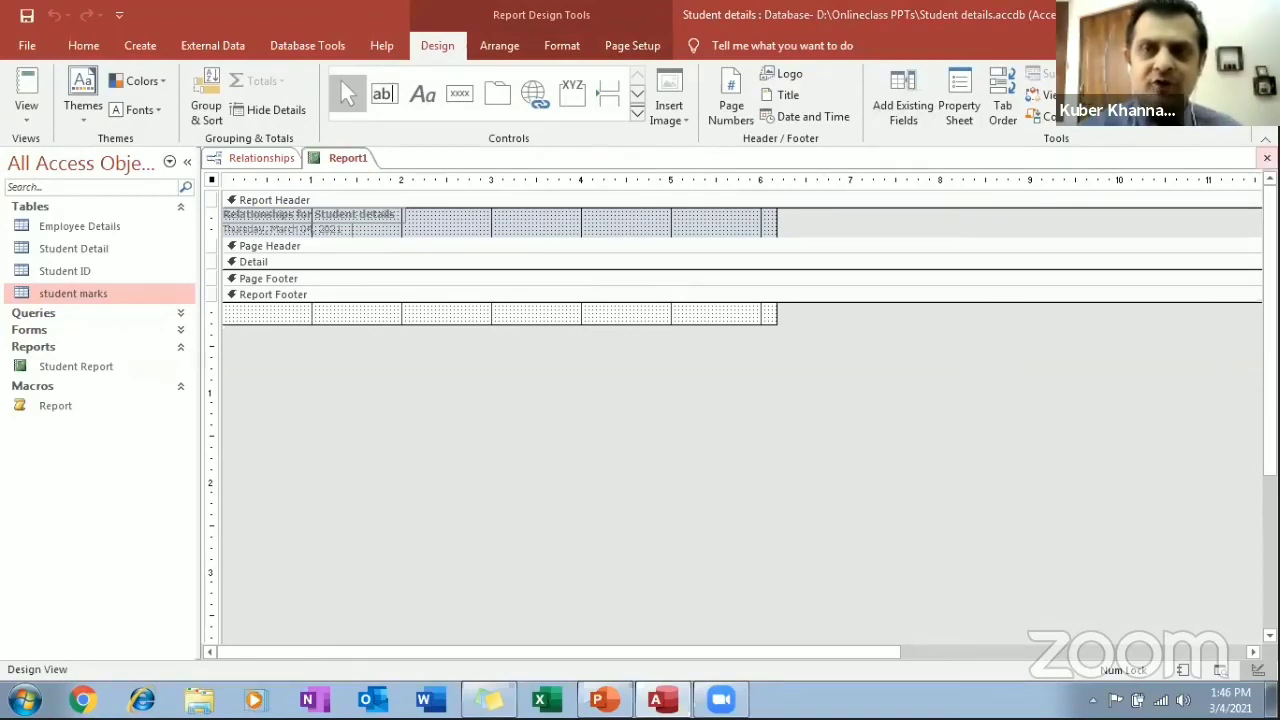
{"action": "left_click", "coordinate": [1267, 158]}
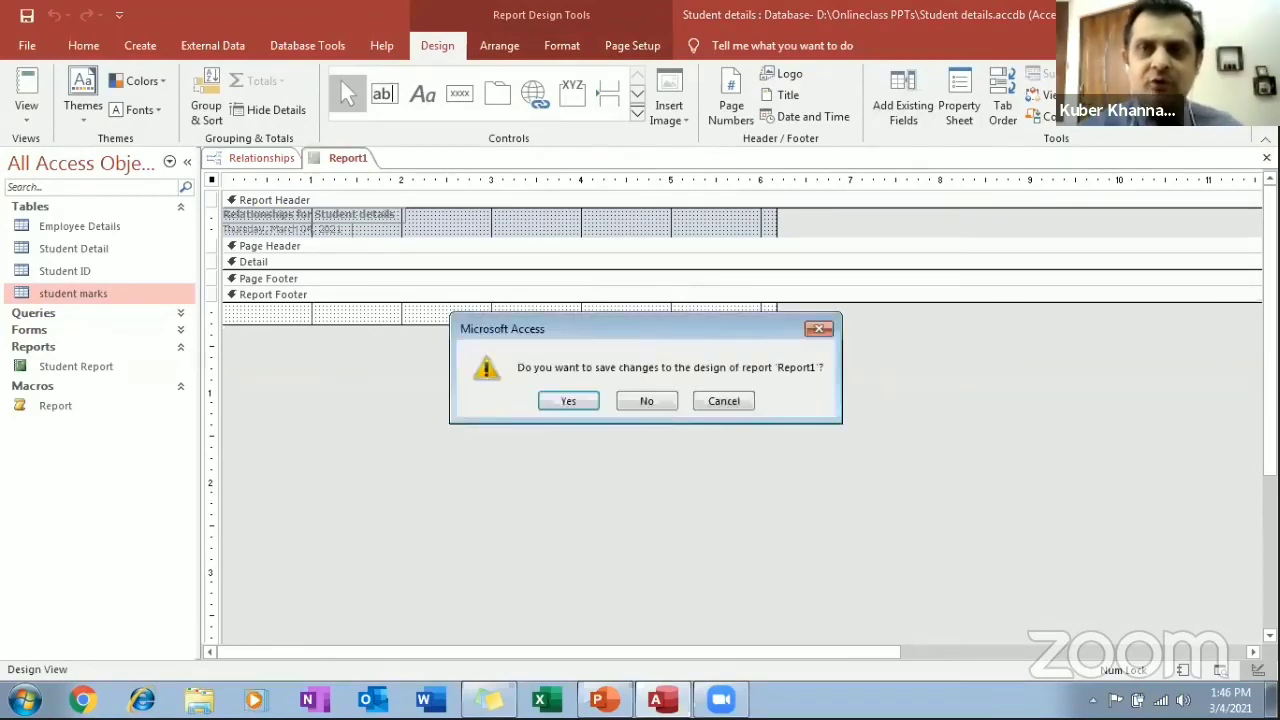
{"action": "left_click", "coordinate": [628, 402]}
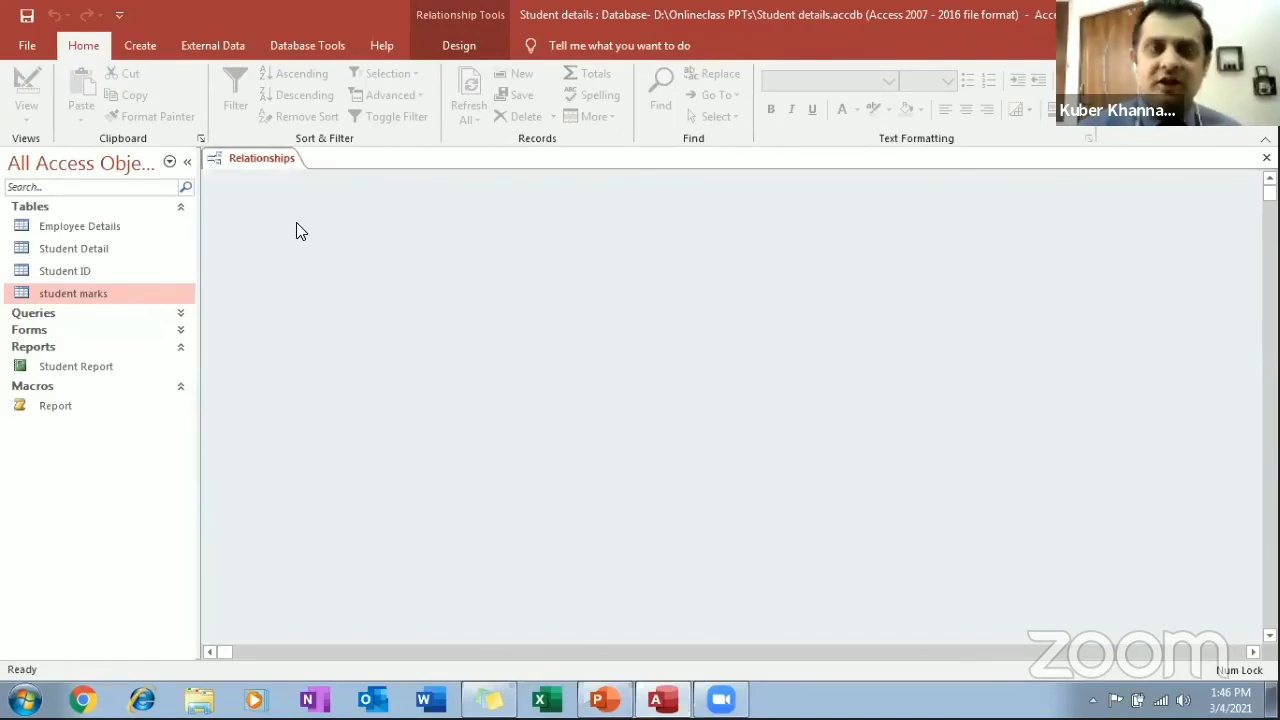
Add the Student ID and student marks tables to the empty Relationships layout
{"action": "left_click", "coordinate": [290, 157]}
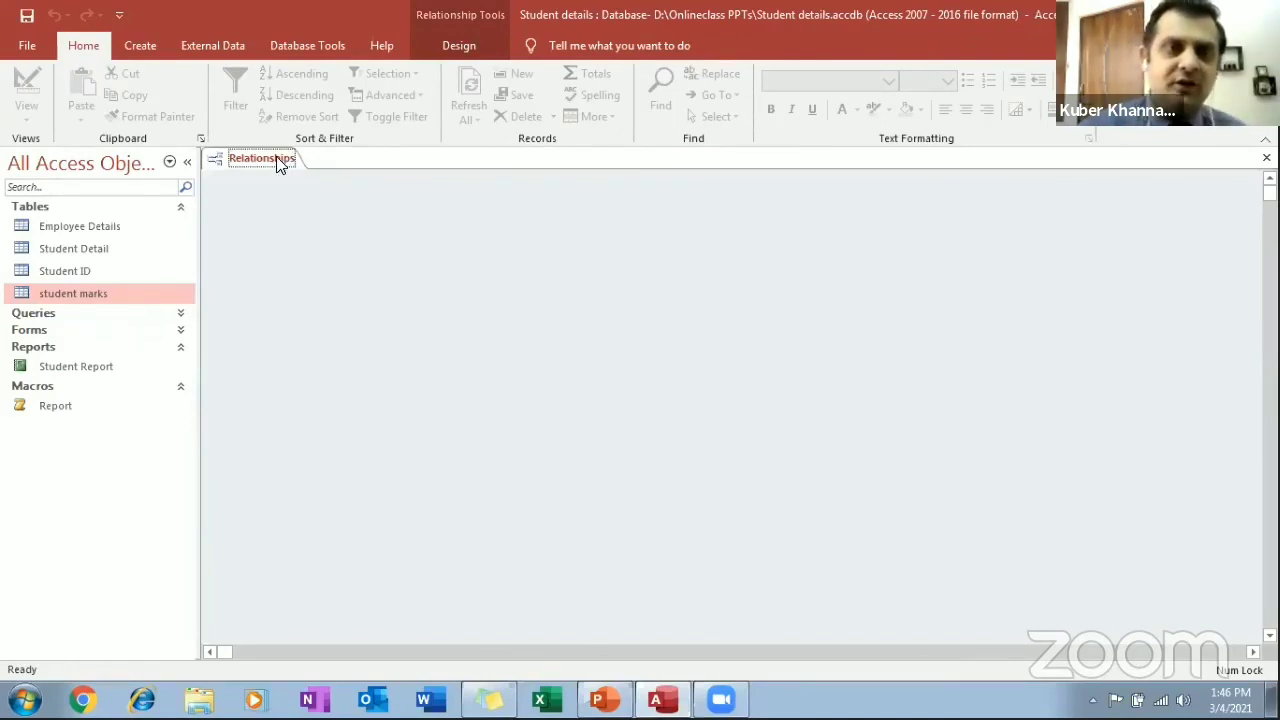
{"action": "right_click", "coordinate": [257, 262]}
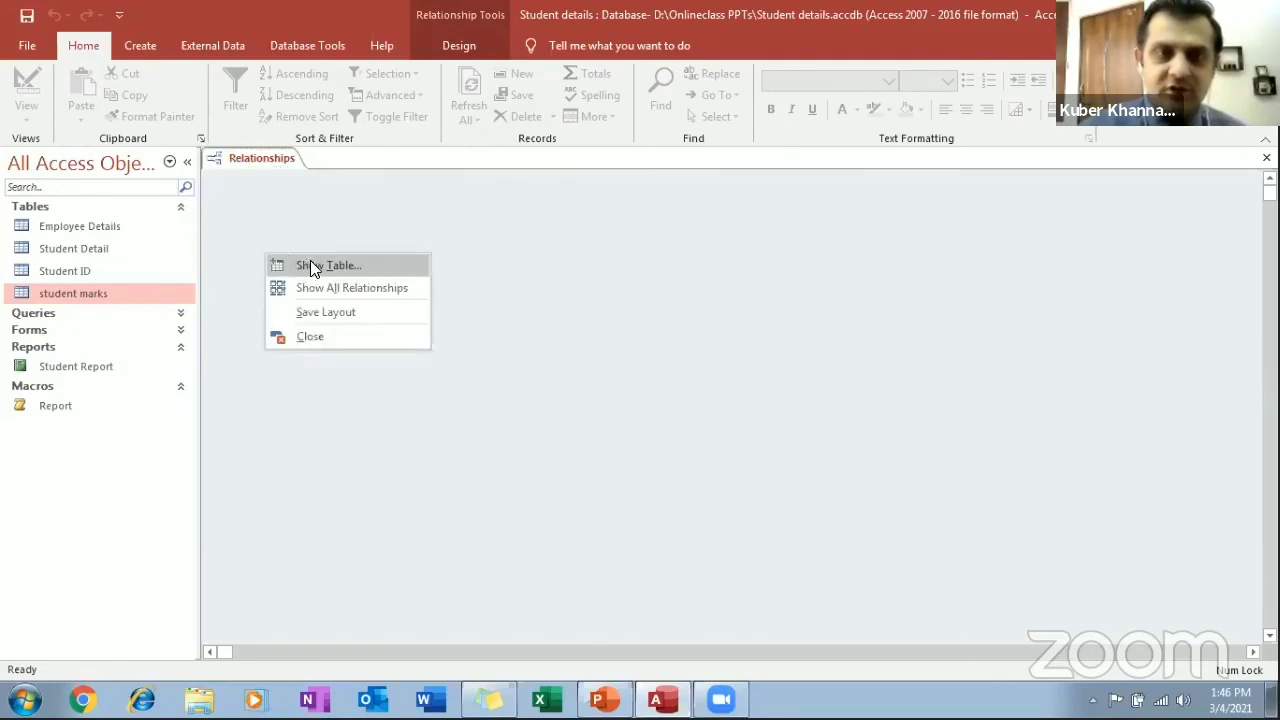
{"action": "left_click", "coordinate": [311, 265]}
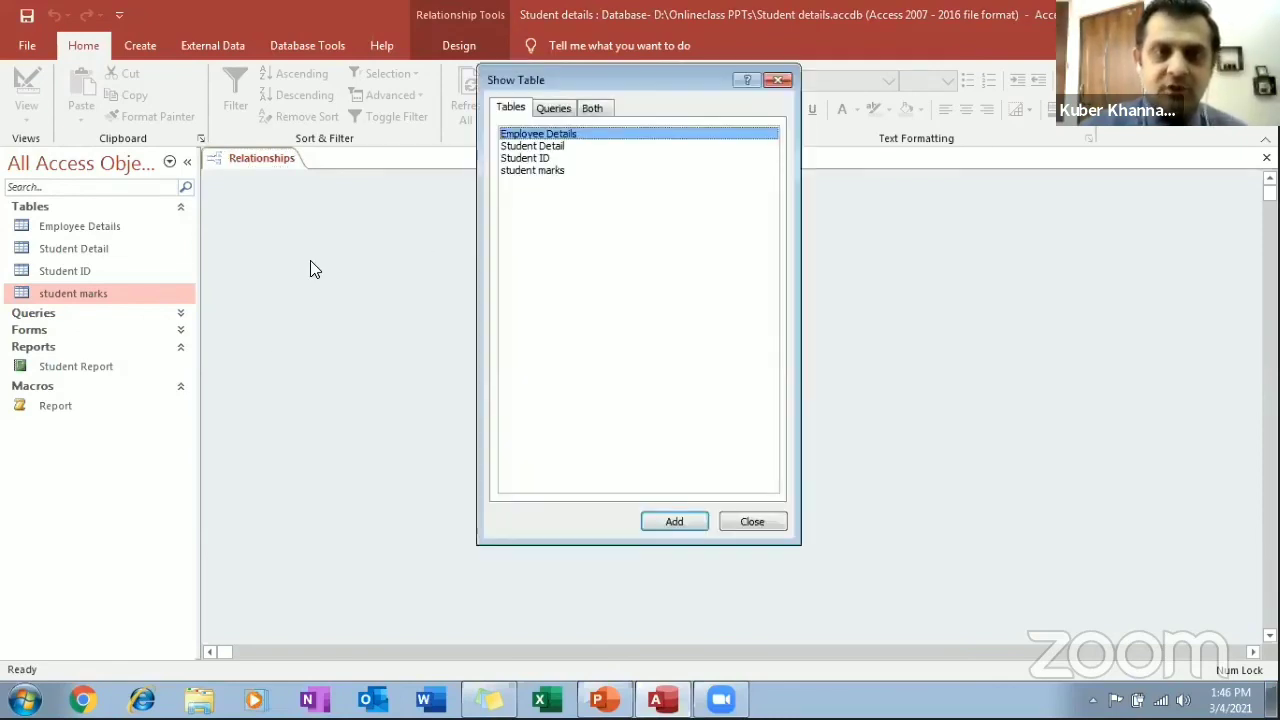
{"action": "left_click", "coordinate": [562, 160]}
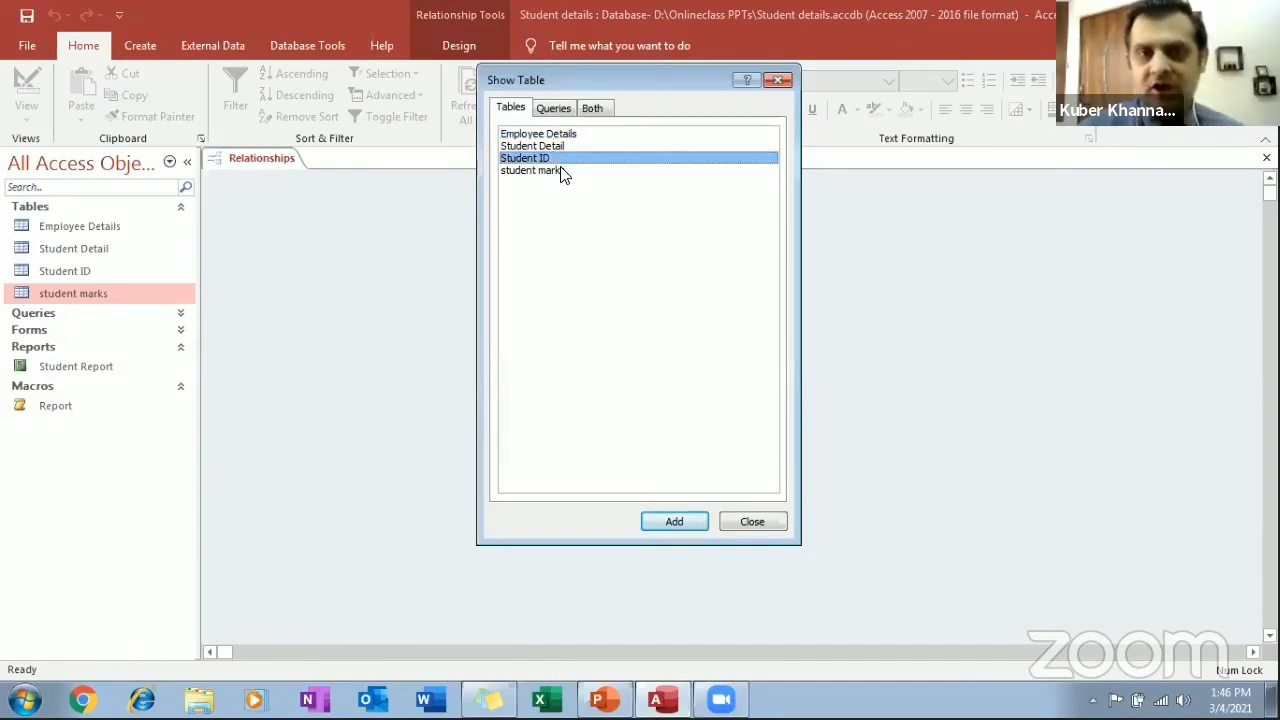
{"action": "left_click", "coordinate": [674, 510]}
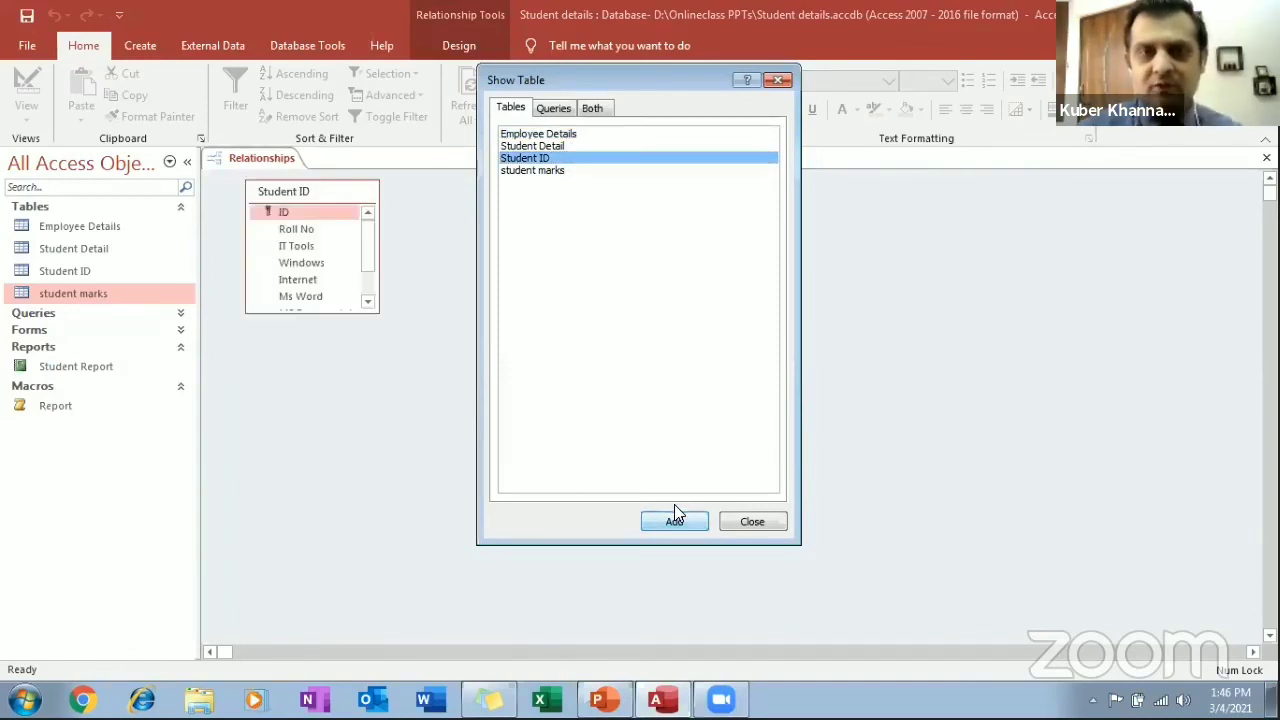
{"action": "left_click", "coordinate": [546, 175]}
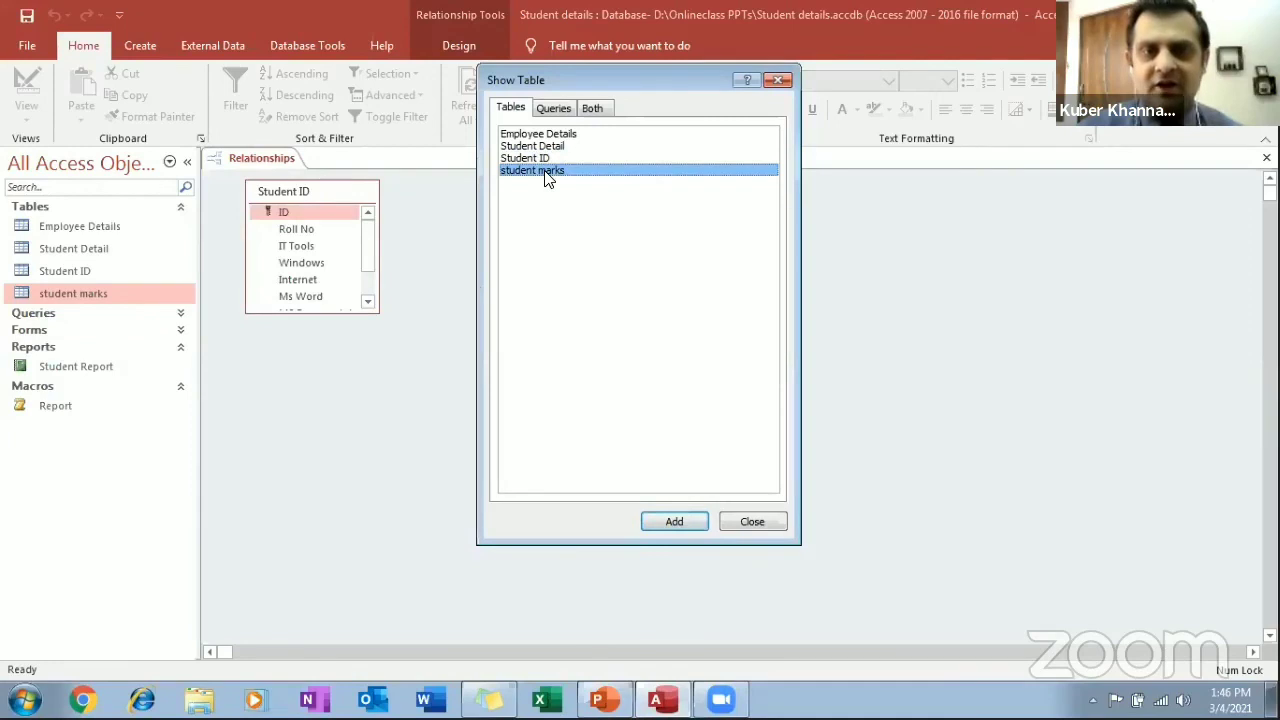
{"action": "left_click", "coordinate": [700, 519]}
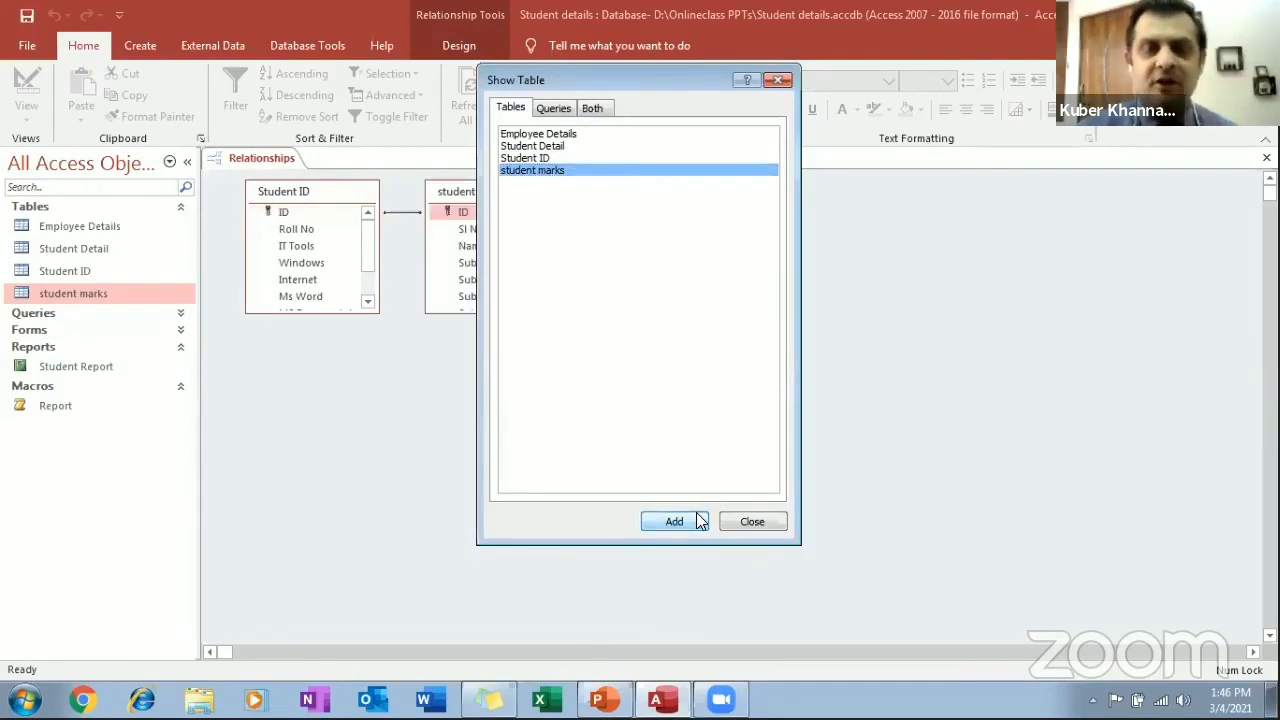
{"action": "left_click", "coordinate": [738, 520]}
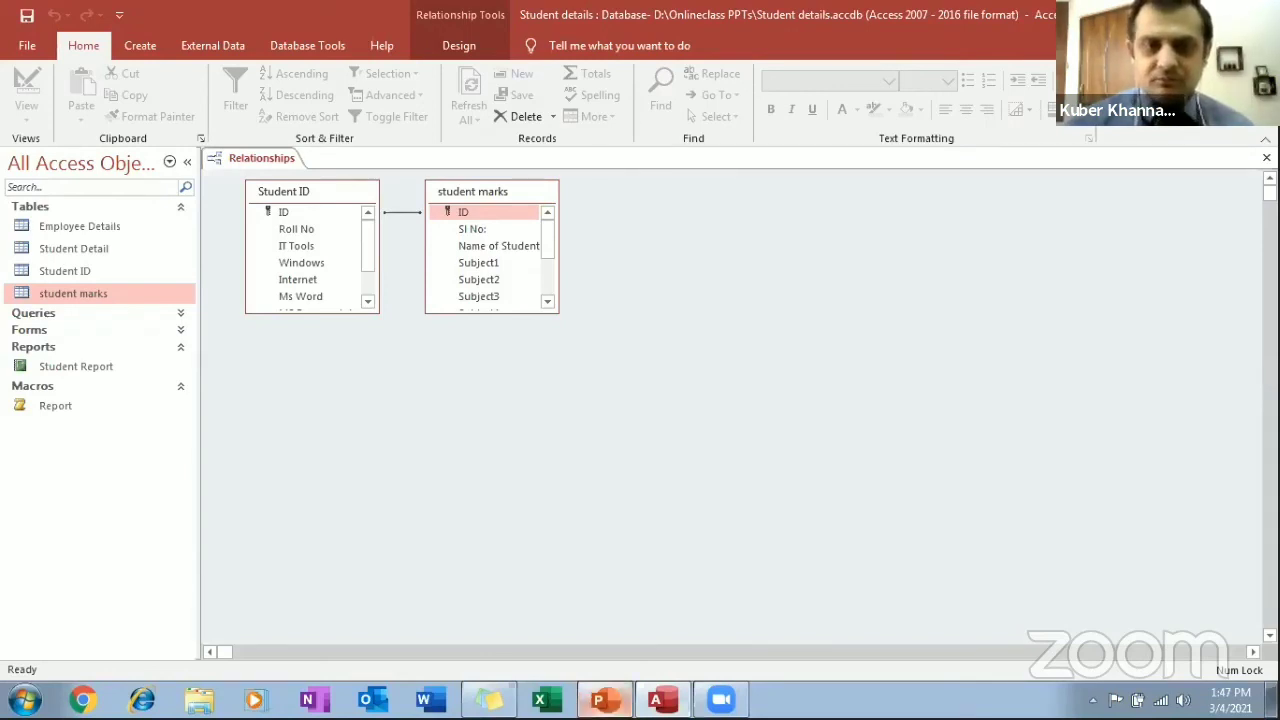
Switch to the OnlineClassMSAccesspart2 presentation in PowerPoint and show slide 6, the Excel versus Access comparison
{"action": "left_click", "coordinate": [600, 700]}
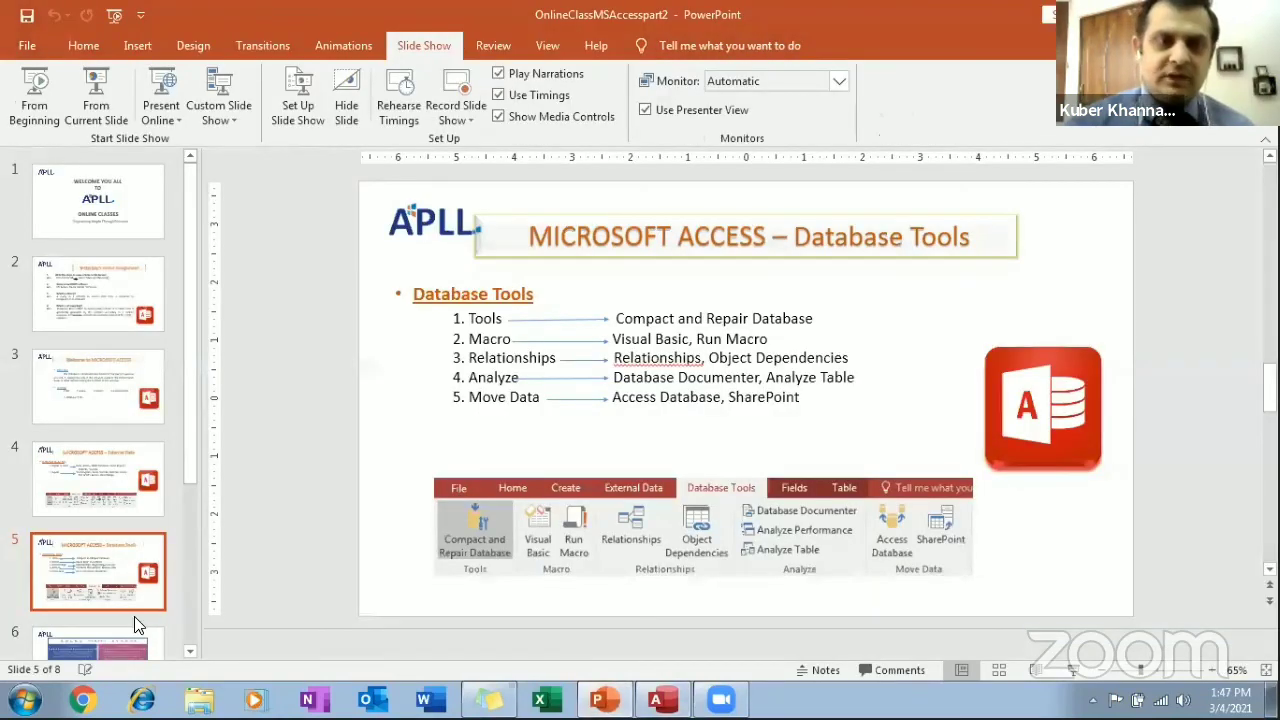
{"action": "left_click", "coordinate": [135, 632]}
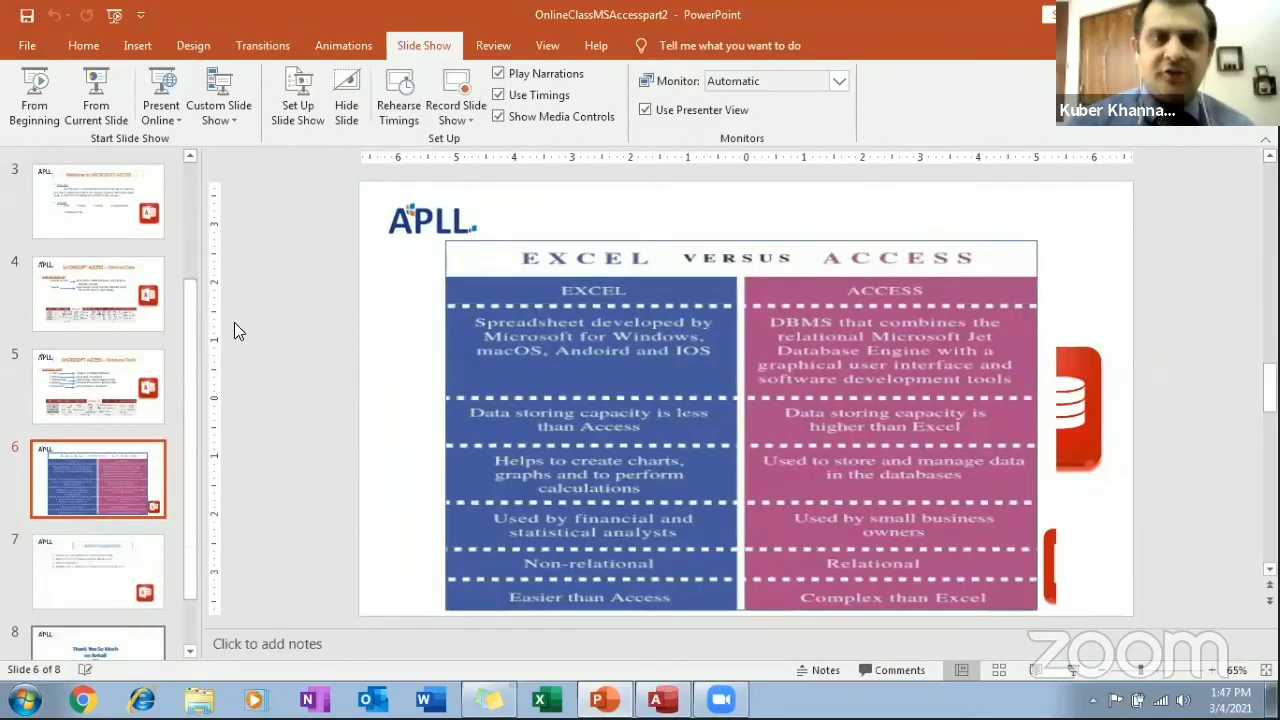